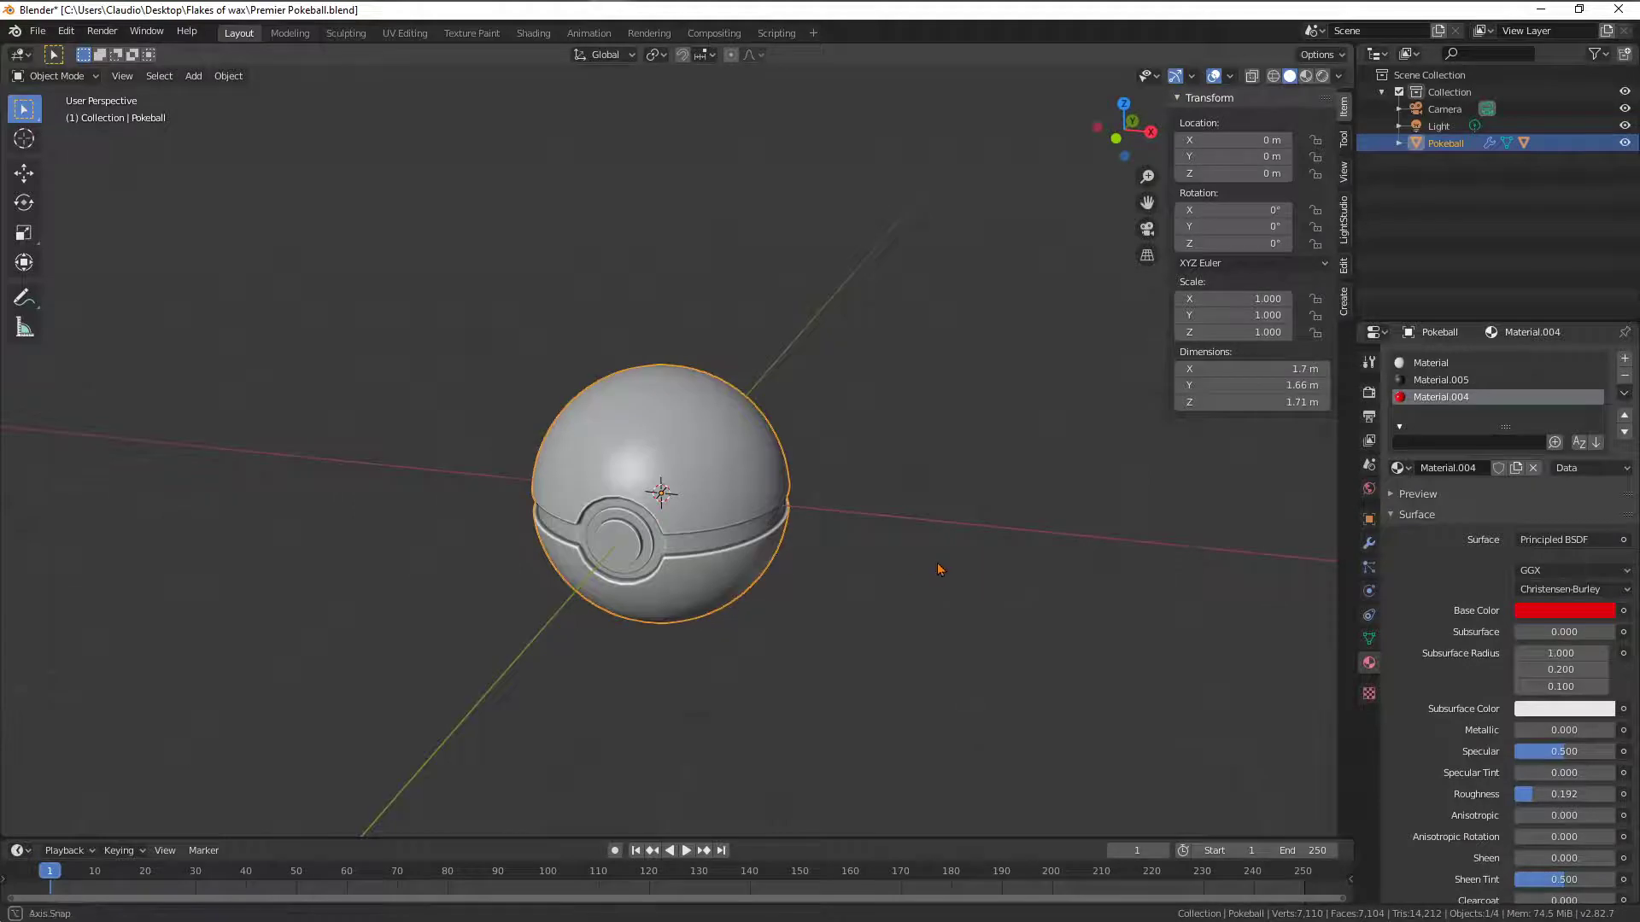
Switch to the browser and examine the Premier Ball's artwork, sprites and model images on the Bulbapedia page
middle_click_drag(944, 567, 943, 564)
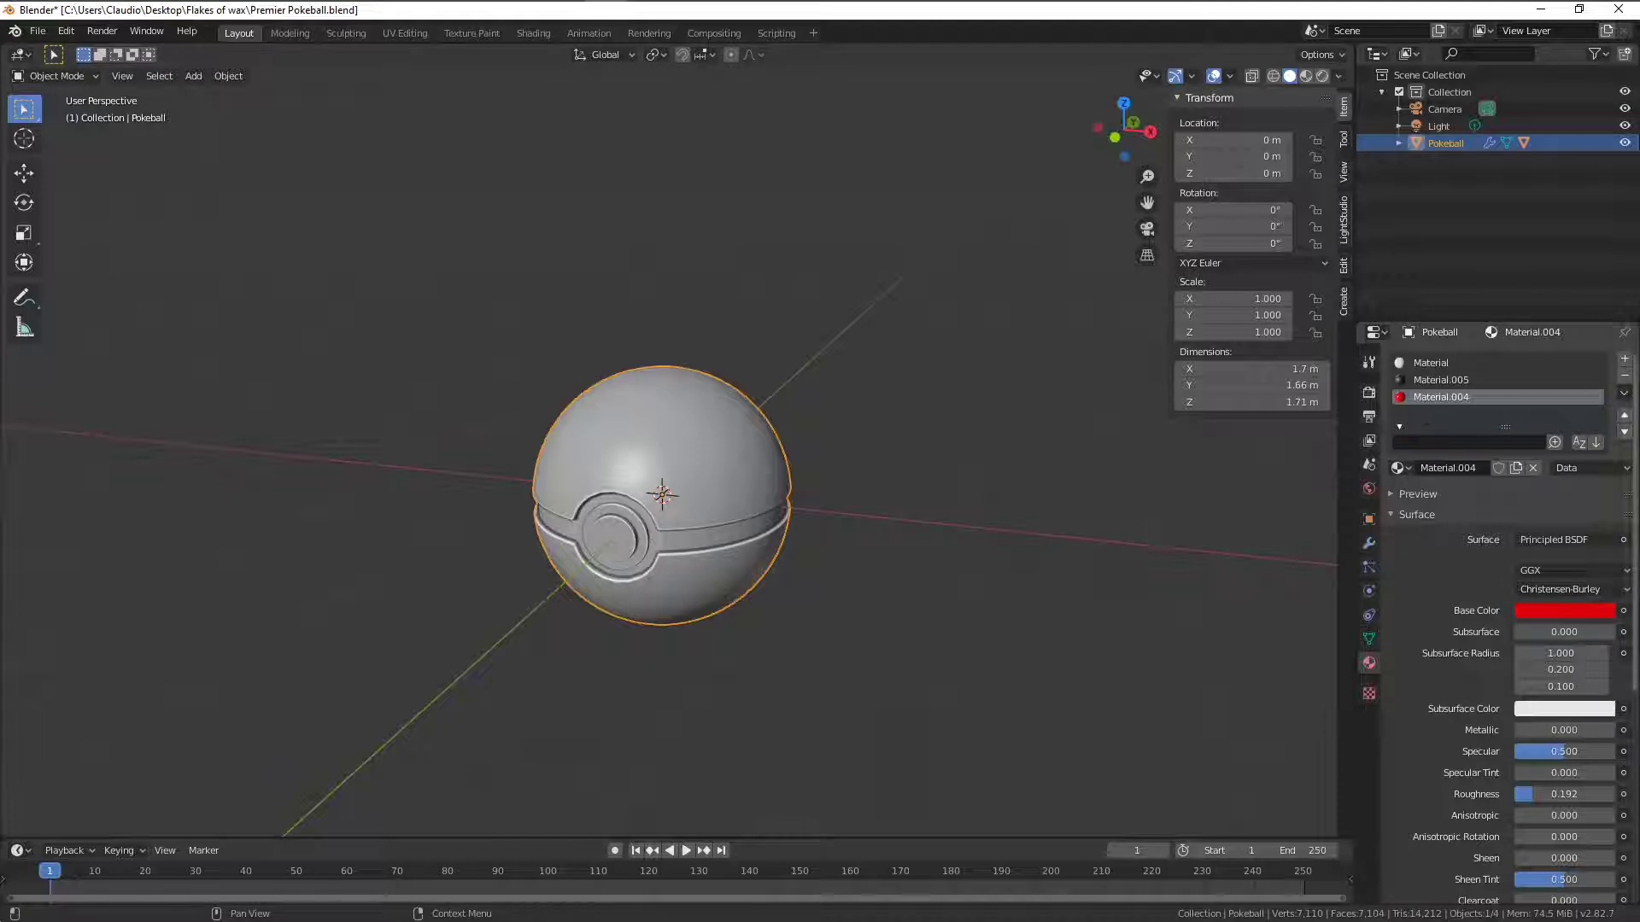
key("alt+Tab")
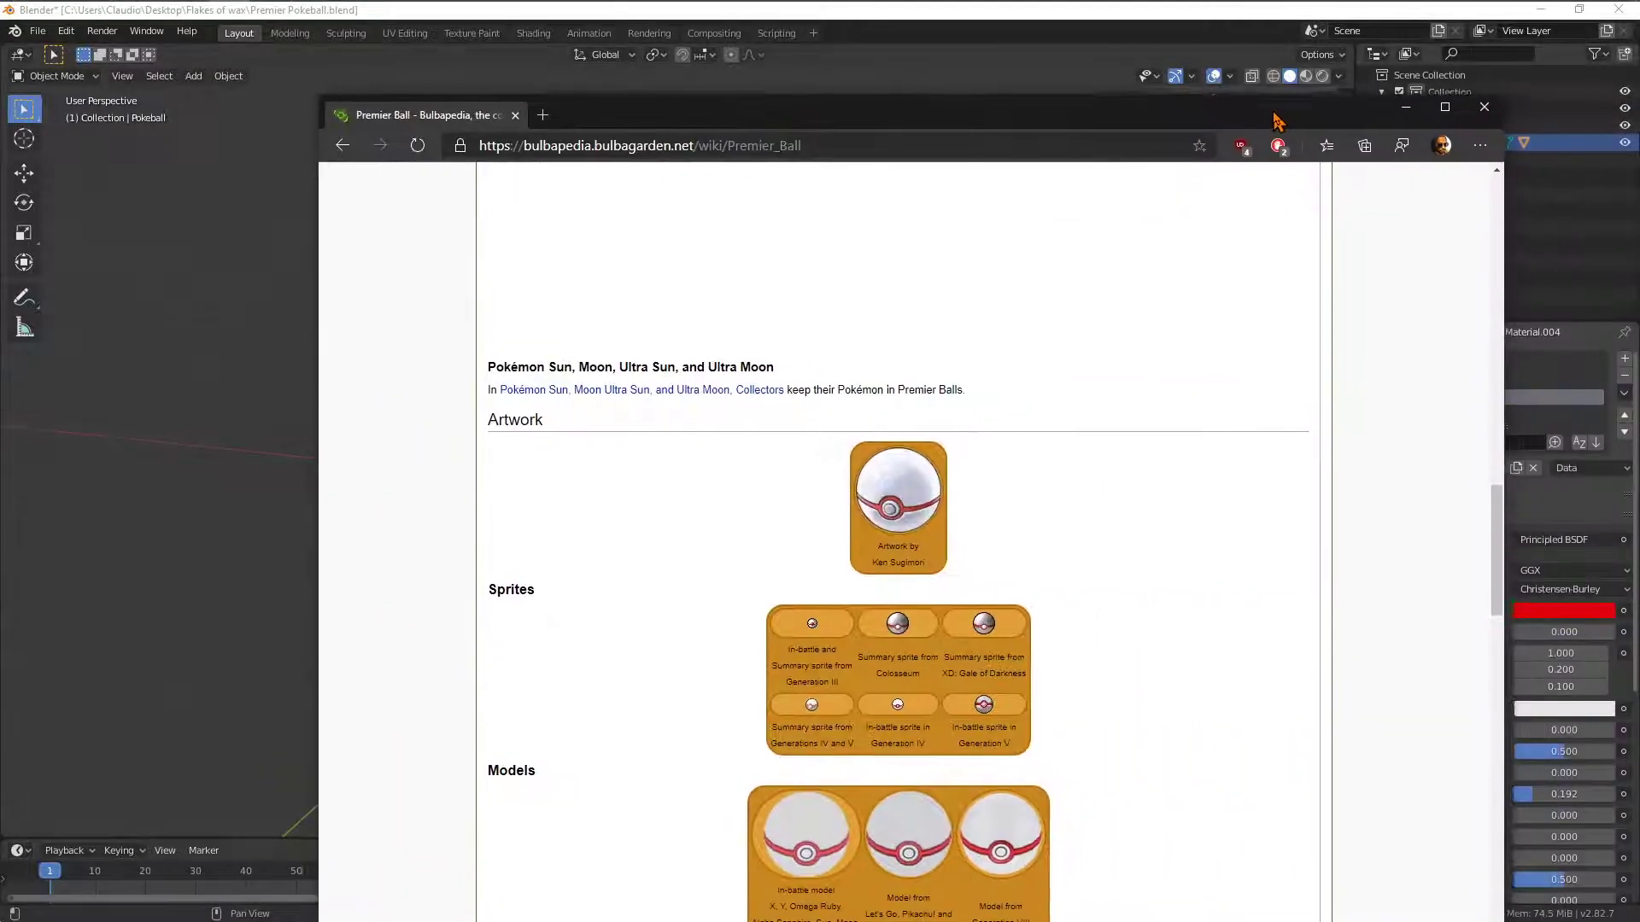
scroll(1264, 555, "down", 5)
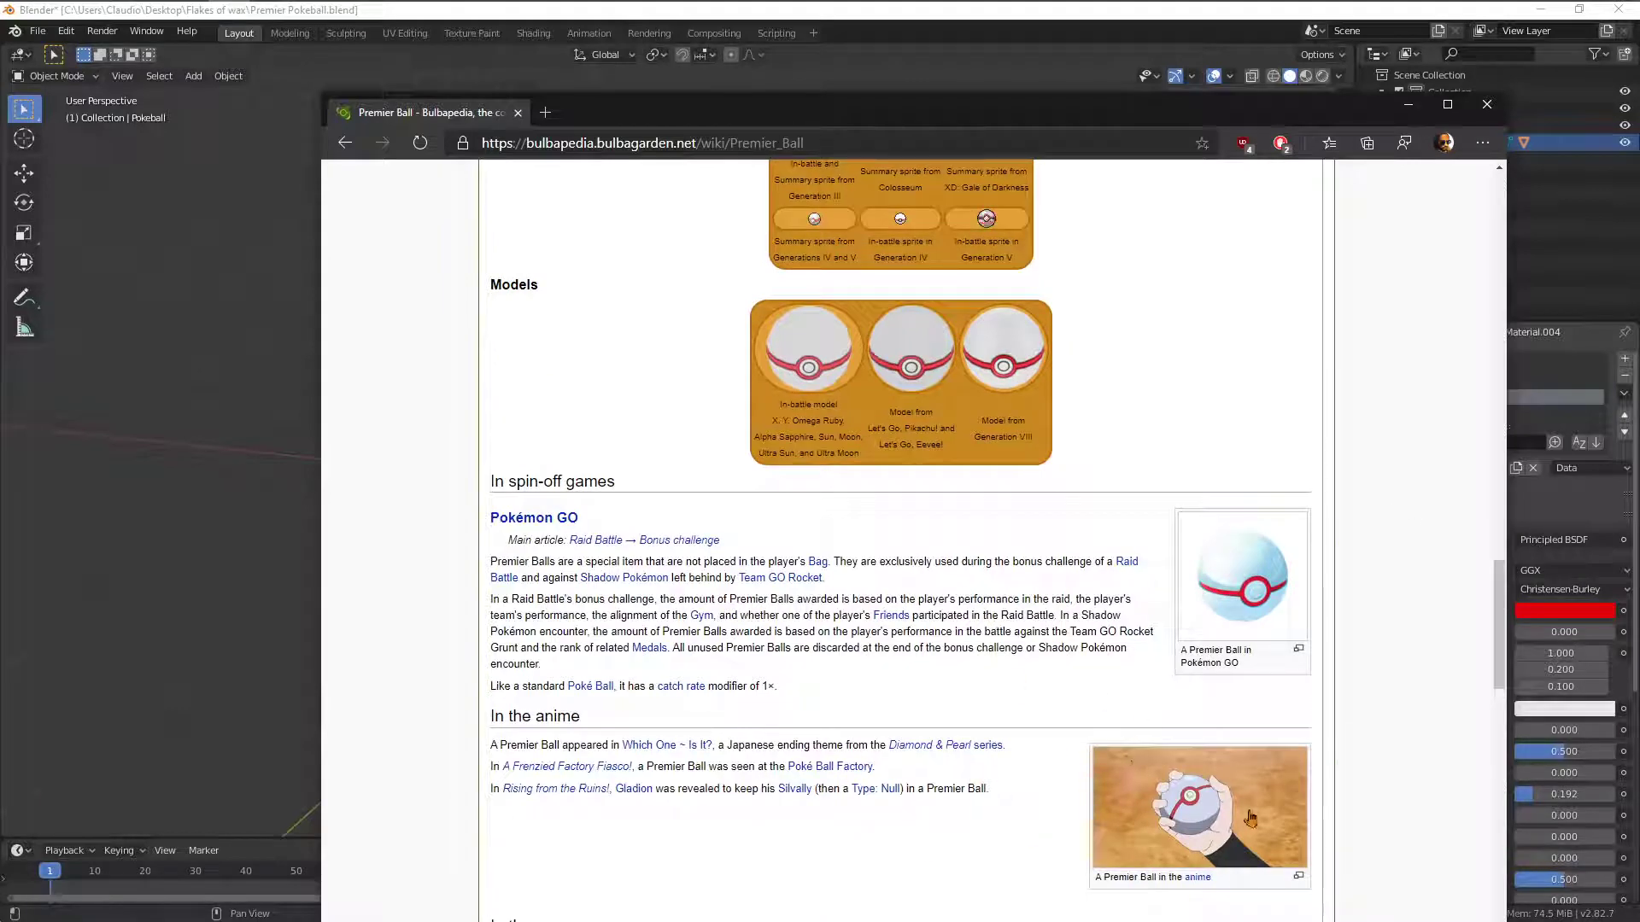
scroll(859, 790, "down", 5)
scroll(880, 776, "down", 1)
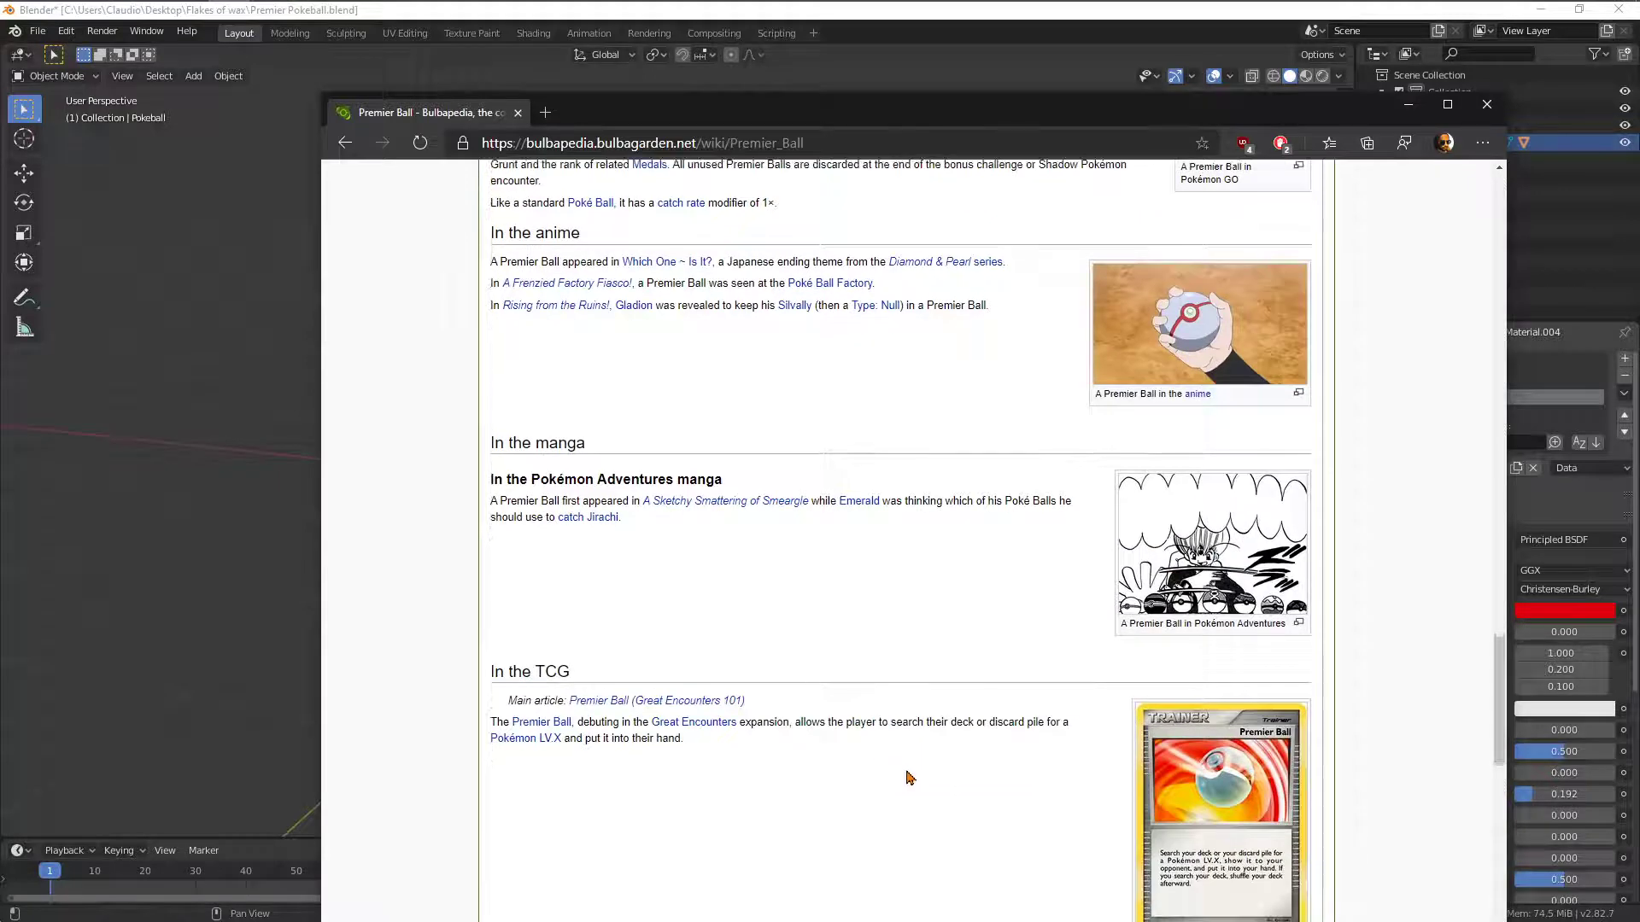
scroll(1186, 668, "down", 3)
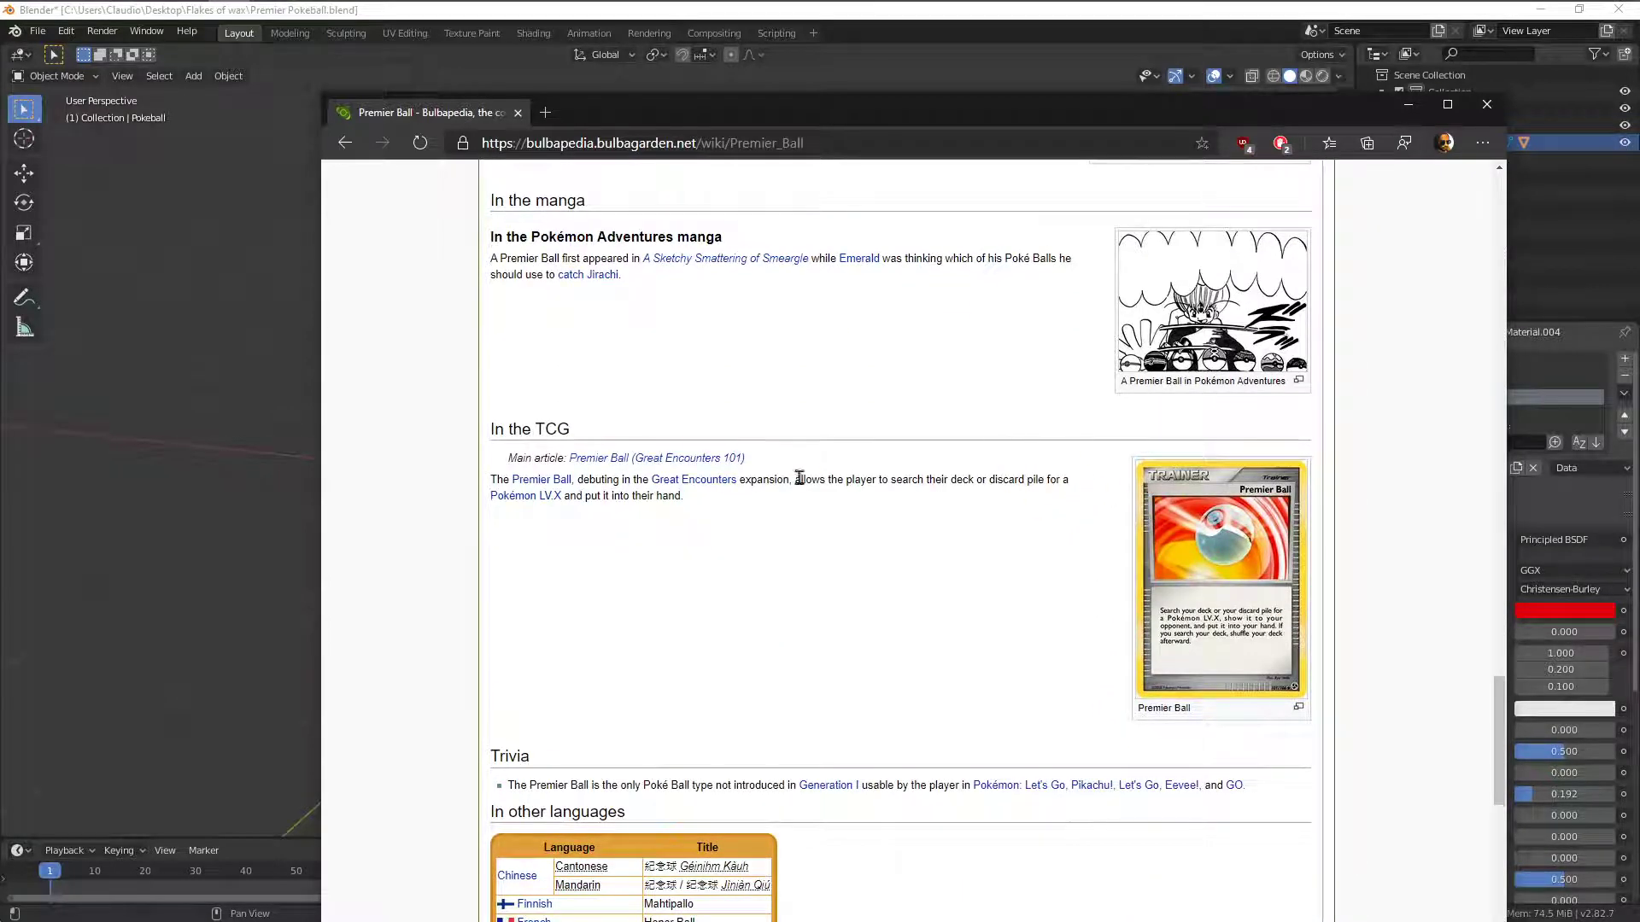
scroll(1207, 505, "up", 2)
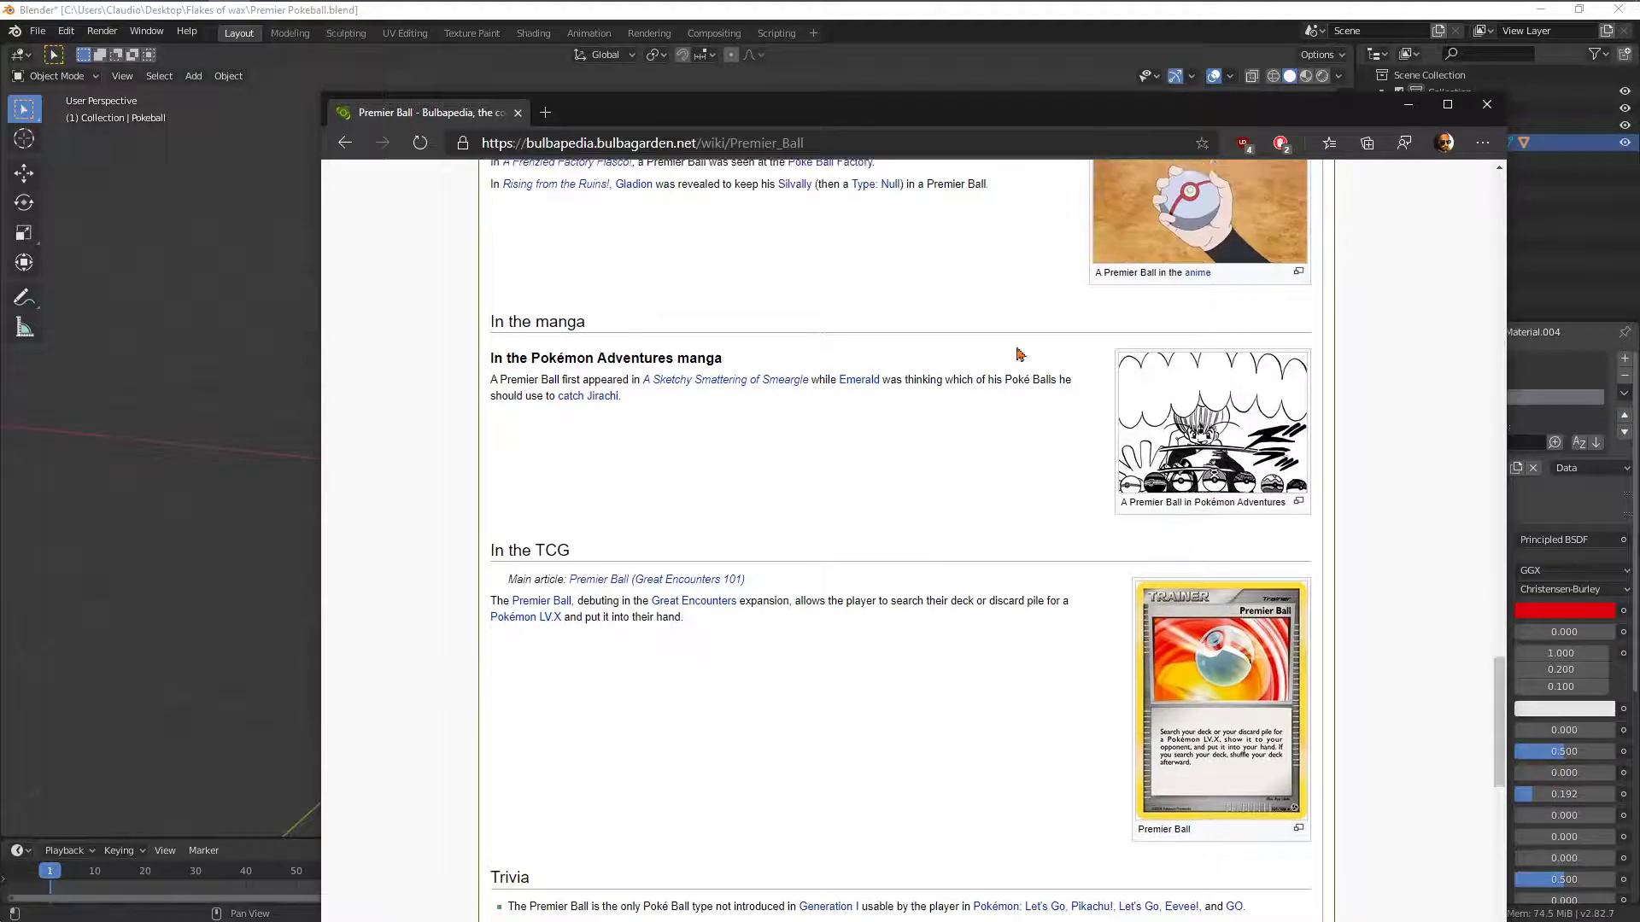
scroll(1017, 353, "up", 10)
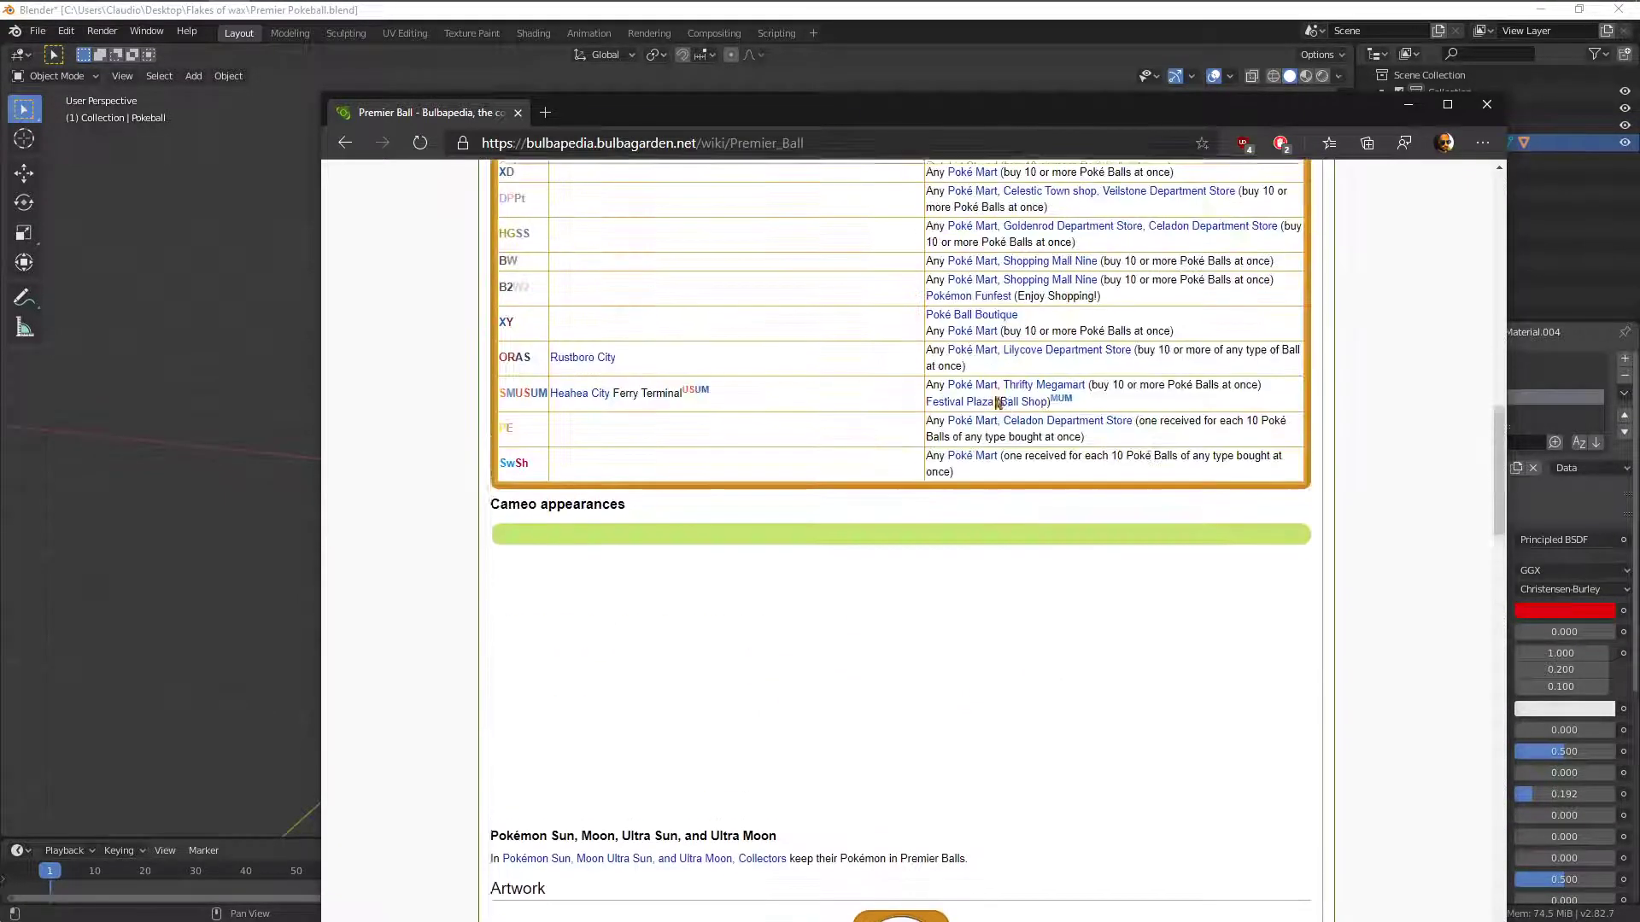
scroll(998, 402, "up", 15)
scroll(976, 357, "down", 3)
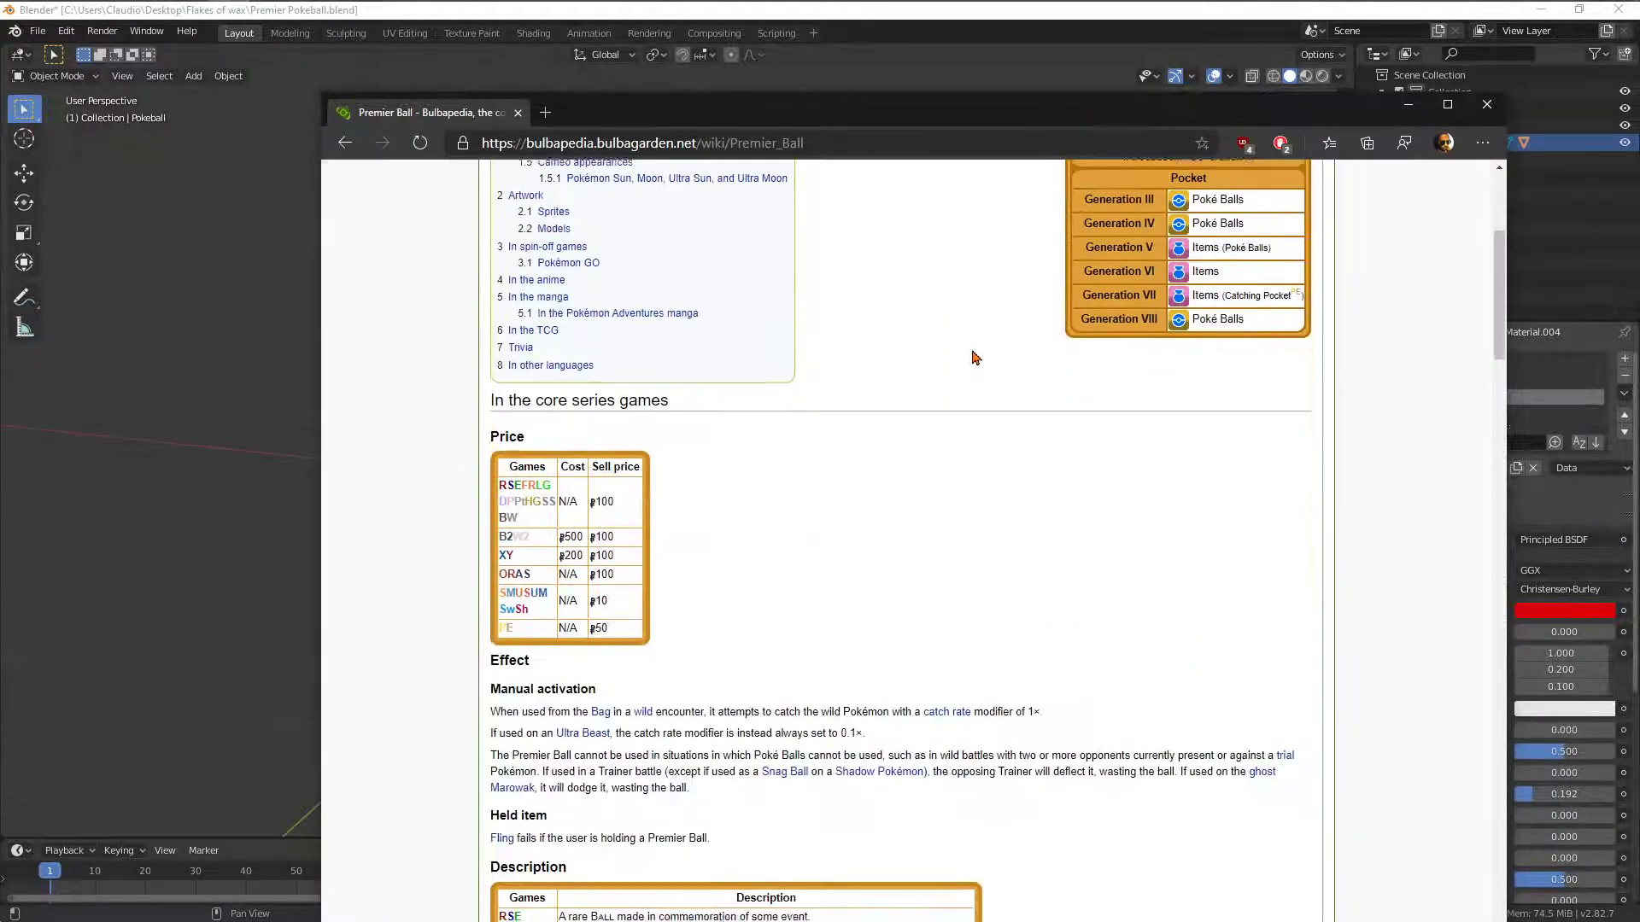
scroll(975, 357, "down", 15)
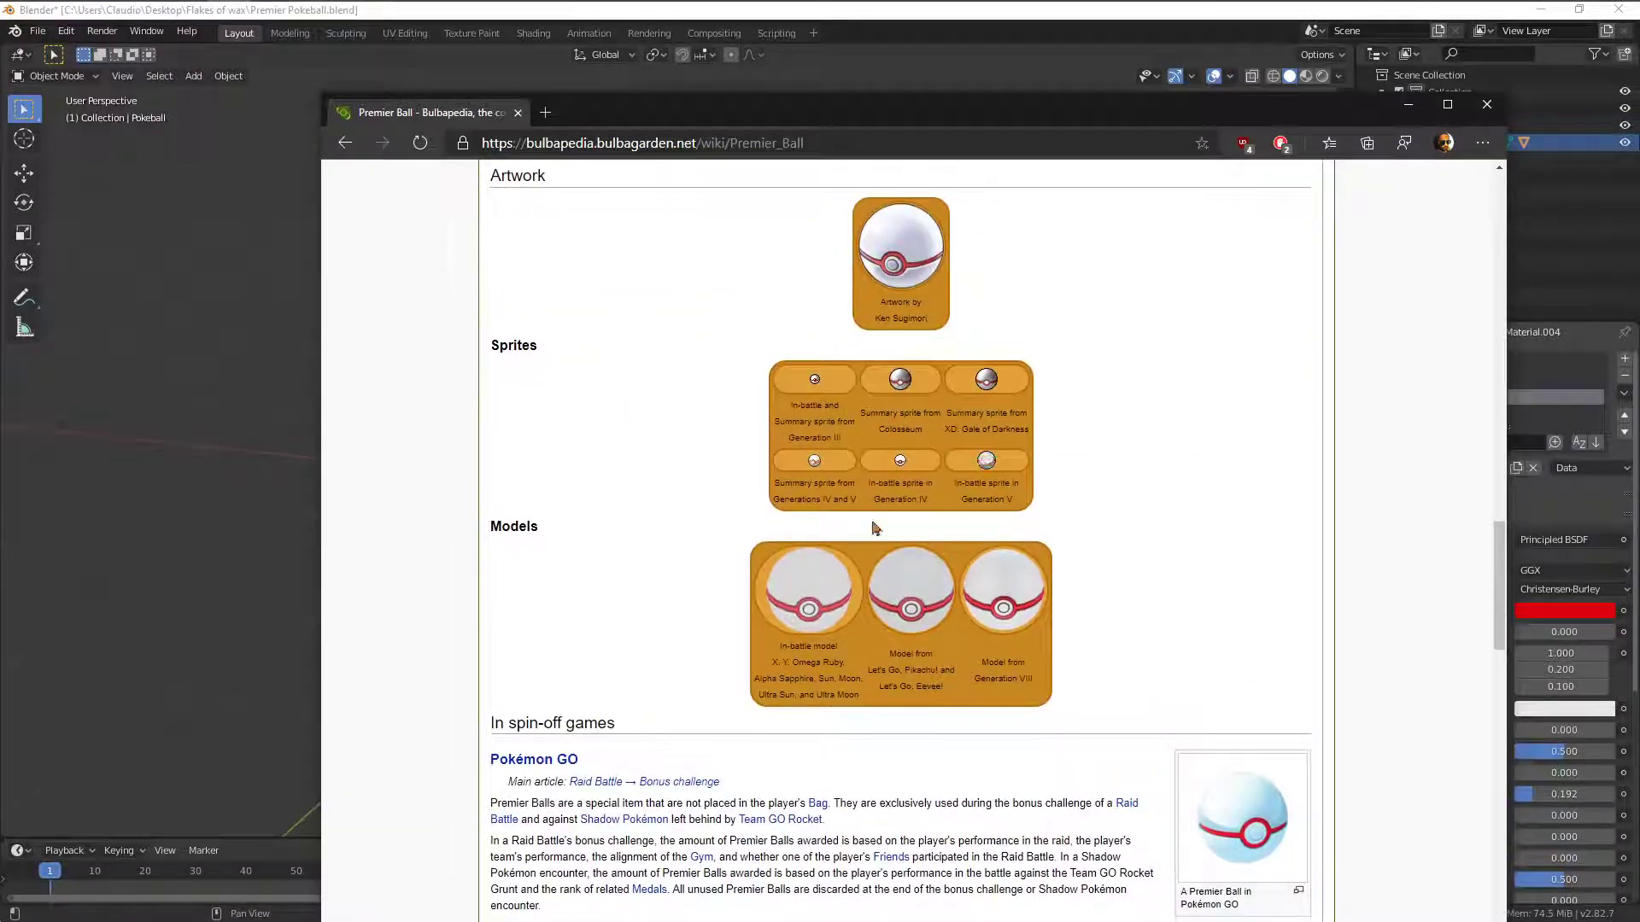
left_click_drag(1093, 116, 1639, 171)
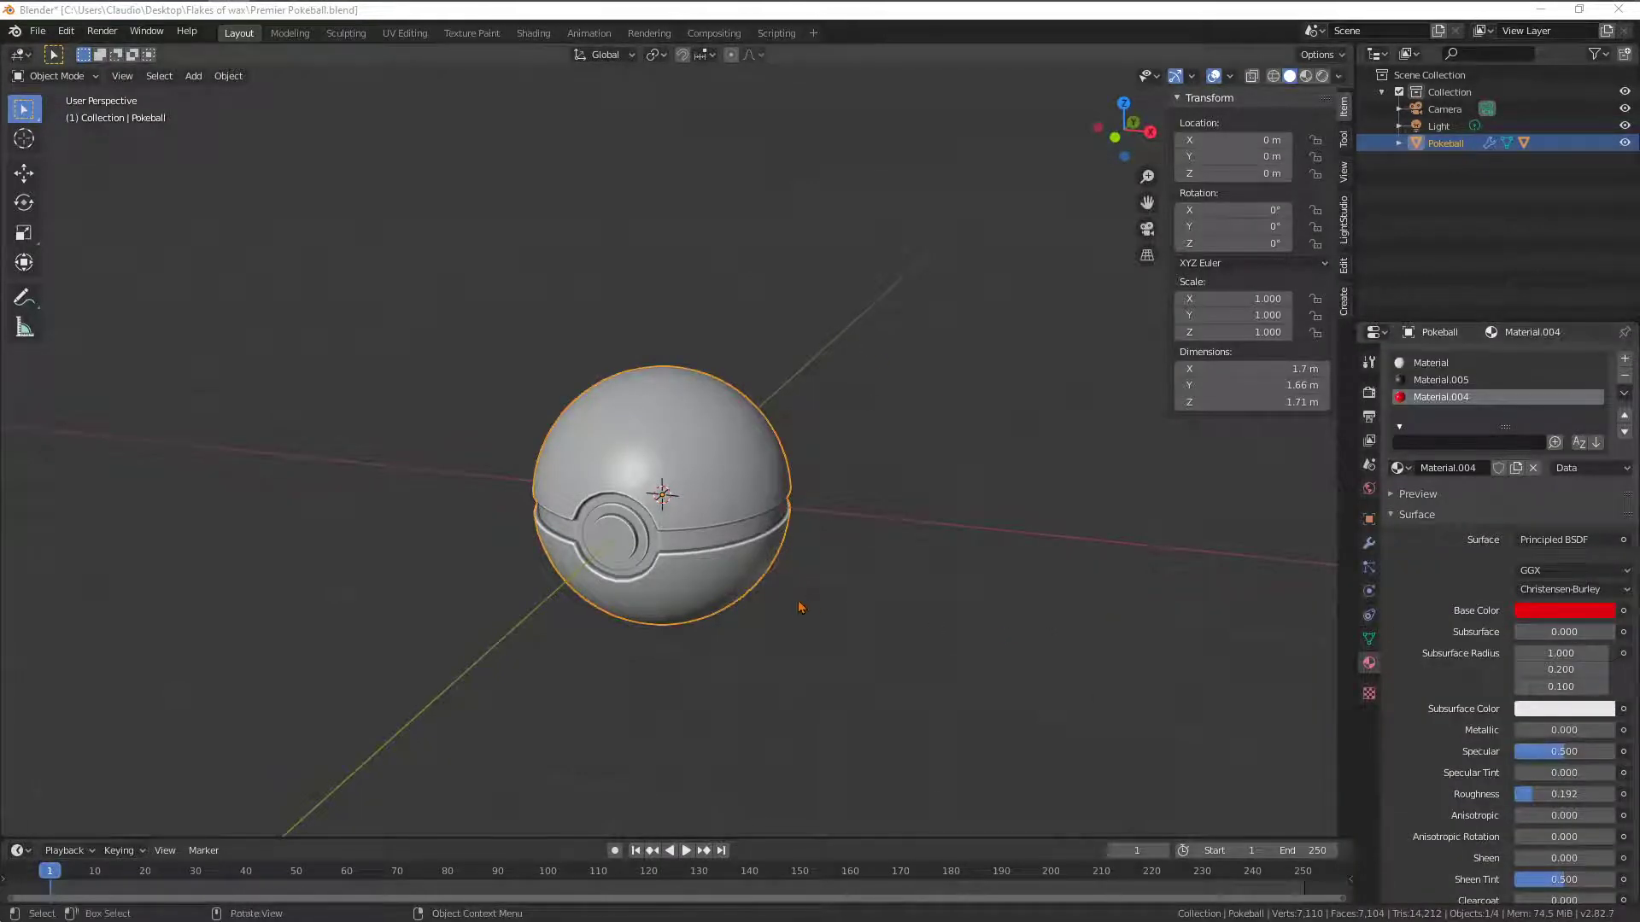
Deselect the Pokeball and display it in Material Preview shading
scroll(809, 595, "down", 2)
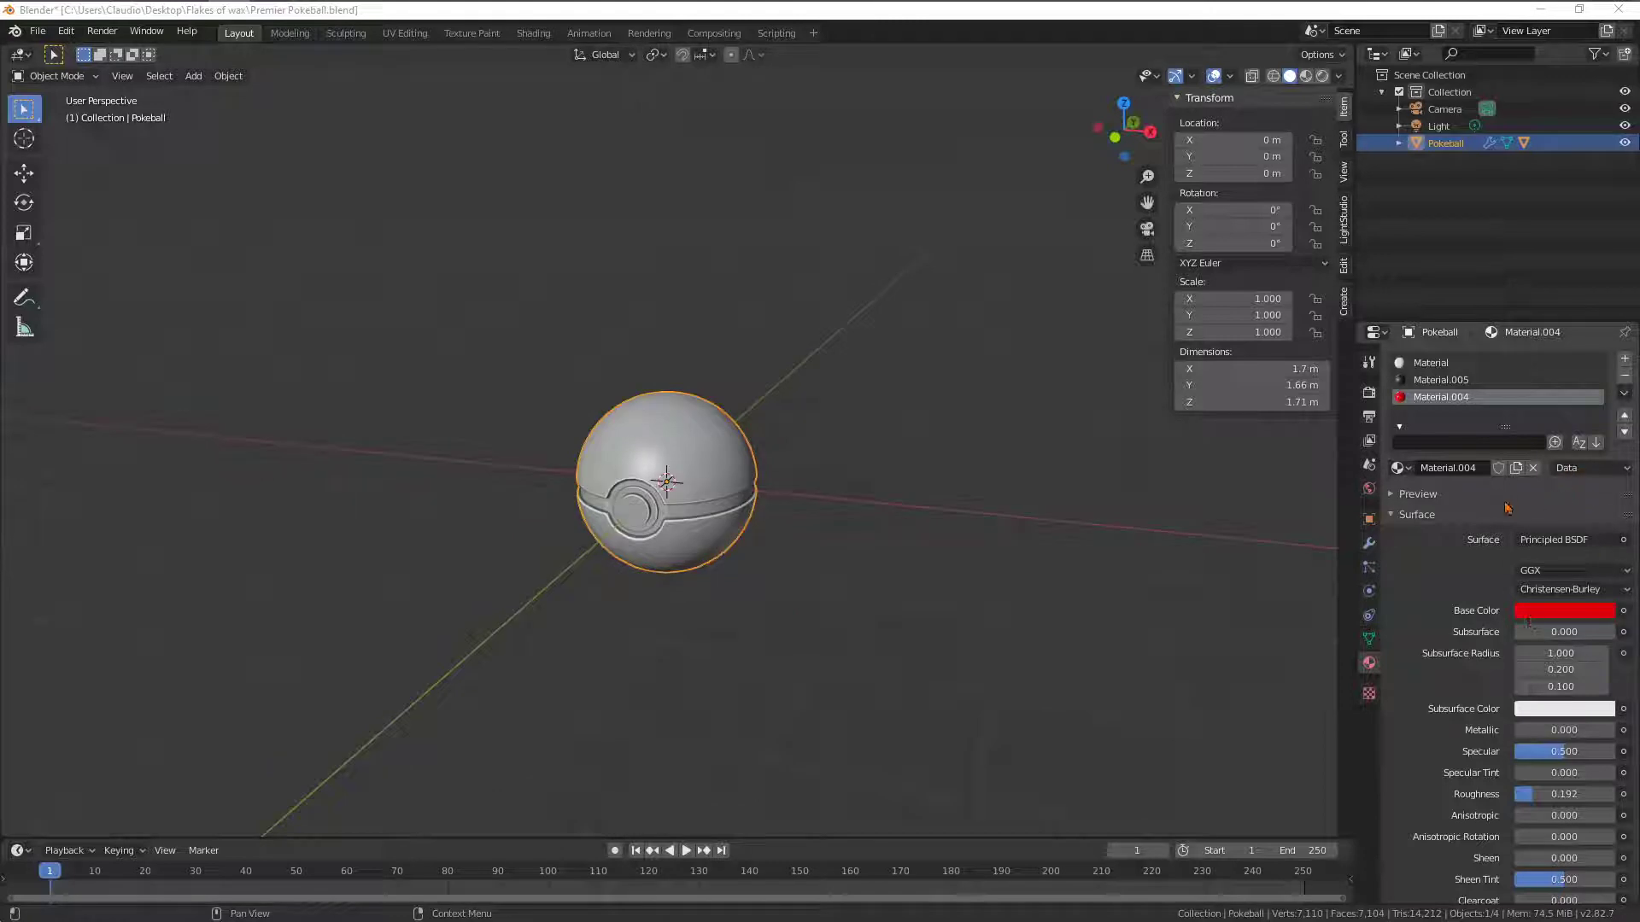
scroll(837, 550, "up", 5)
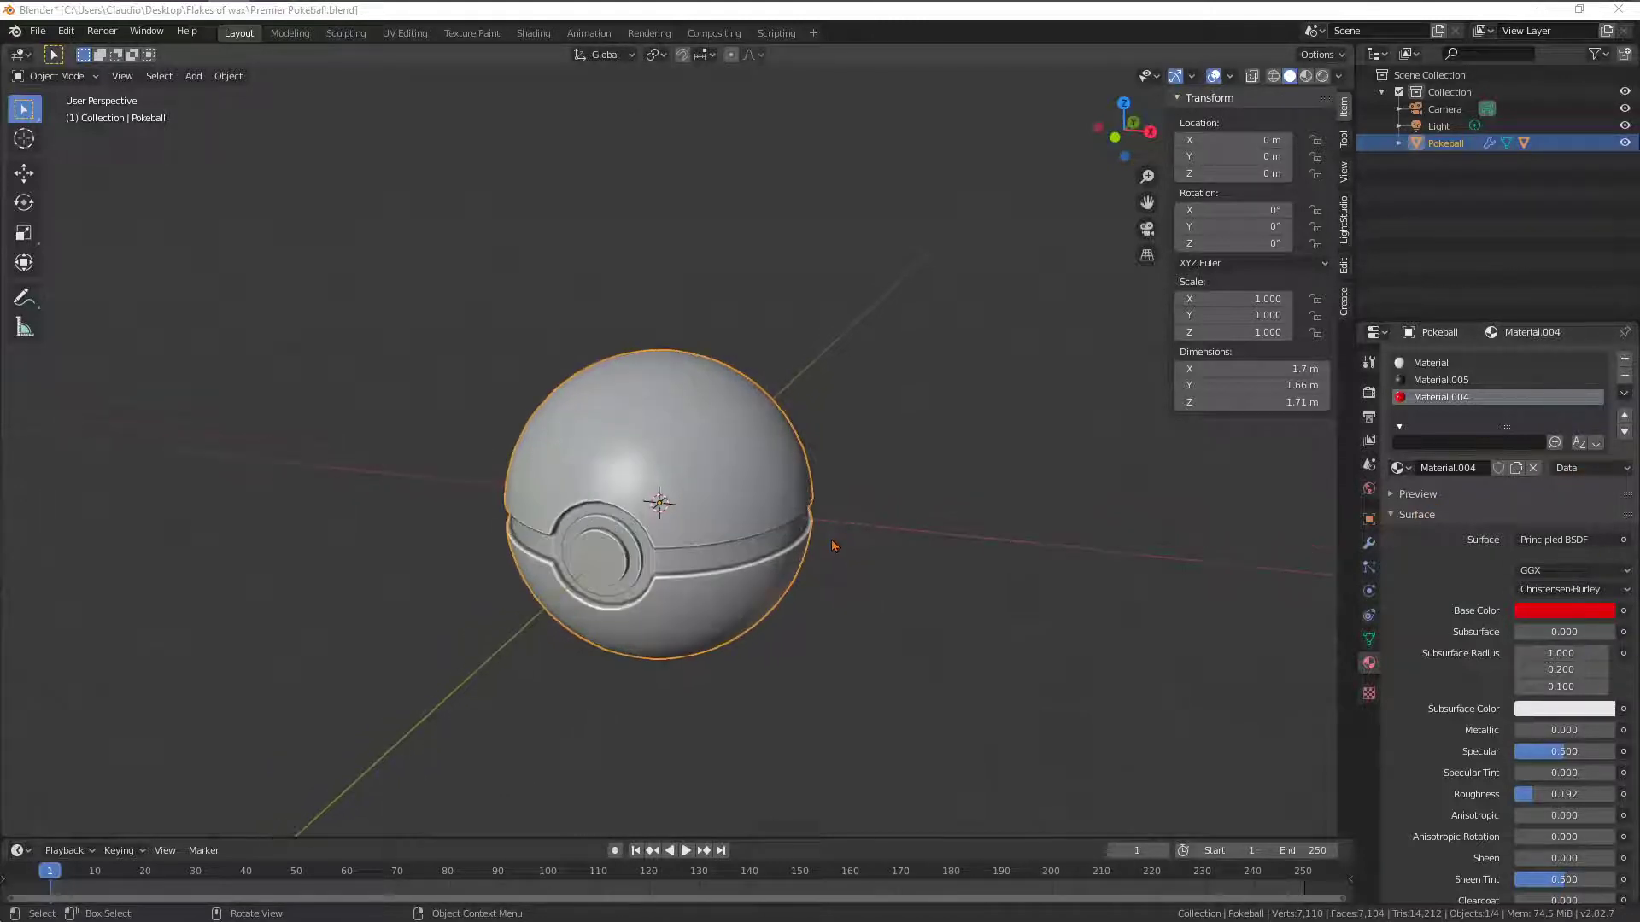
left_click(1068, 500)
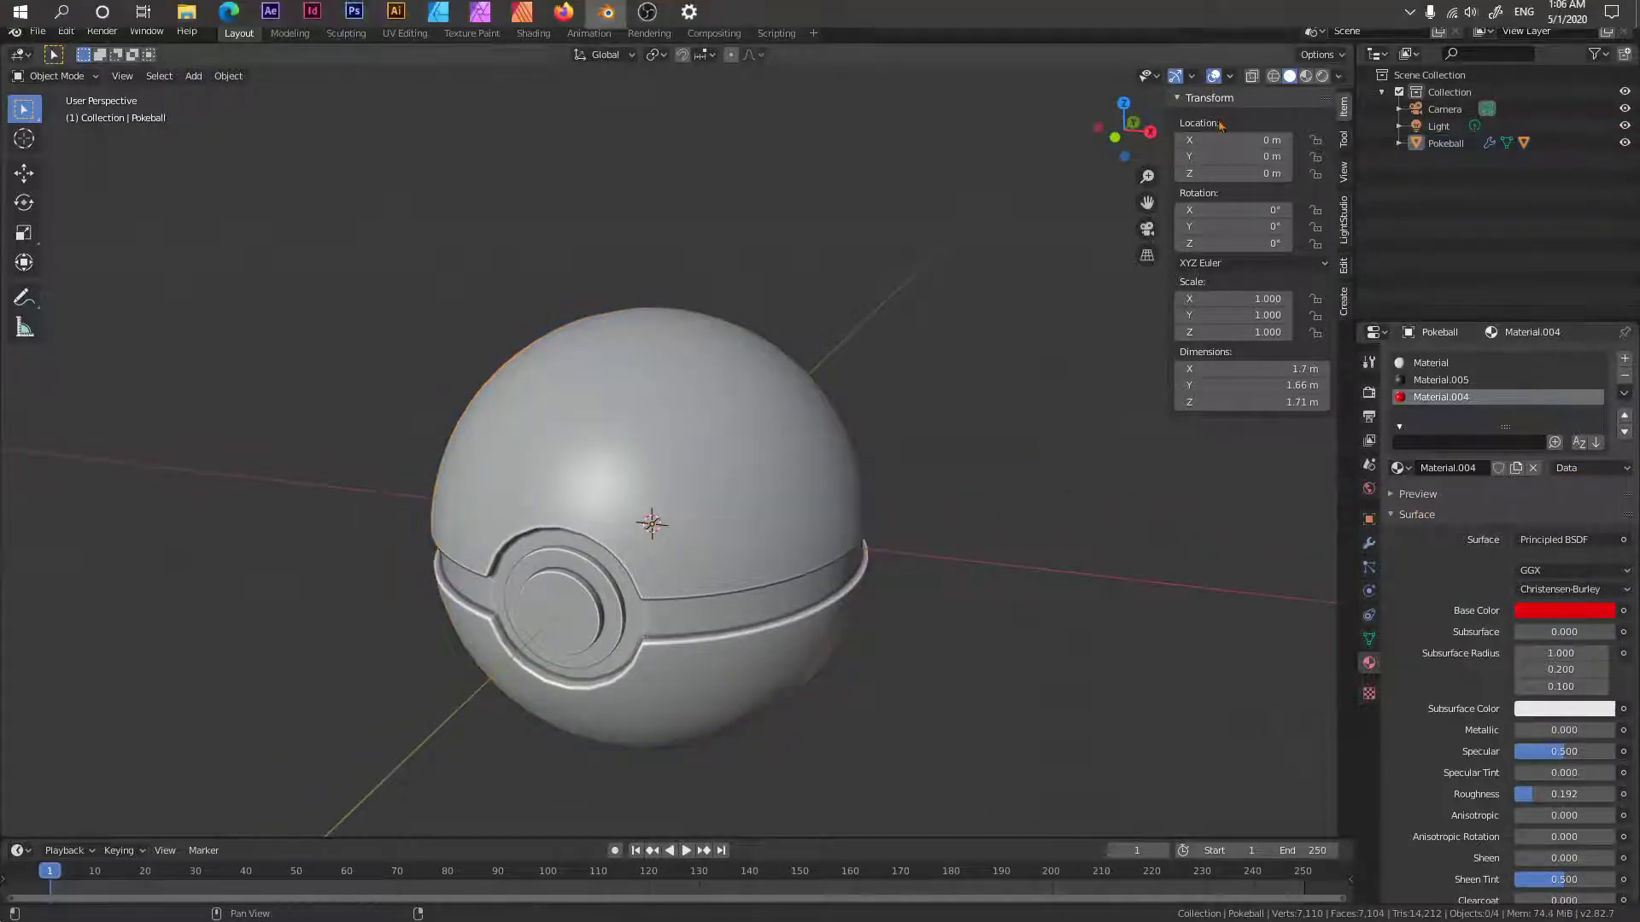
left_click(1305, 75)
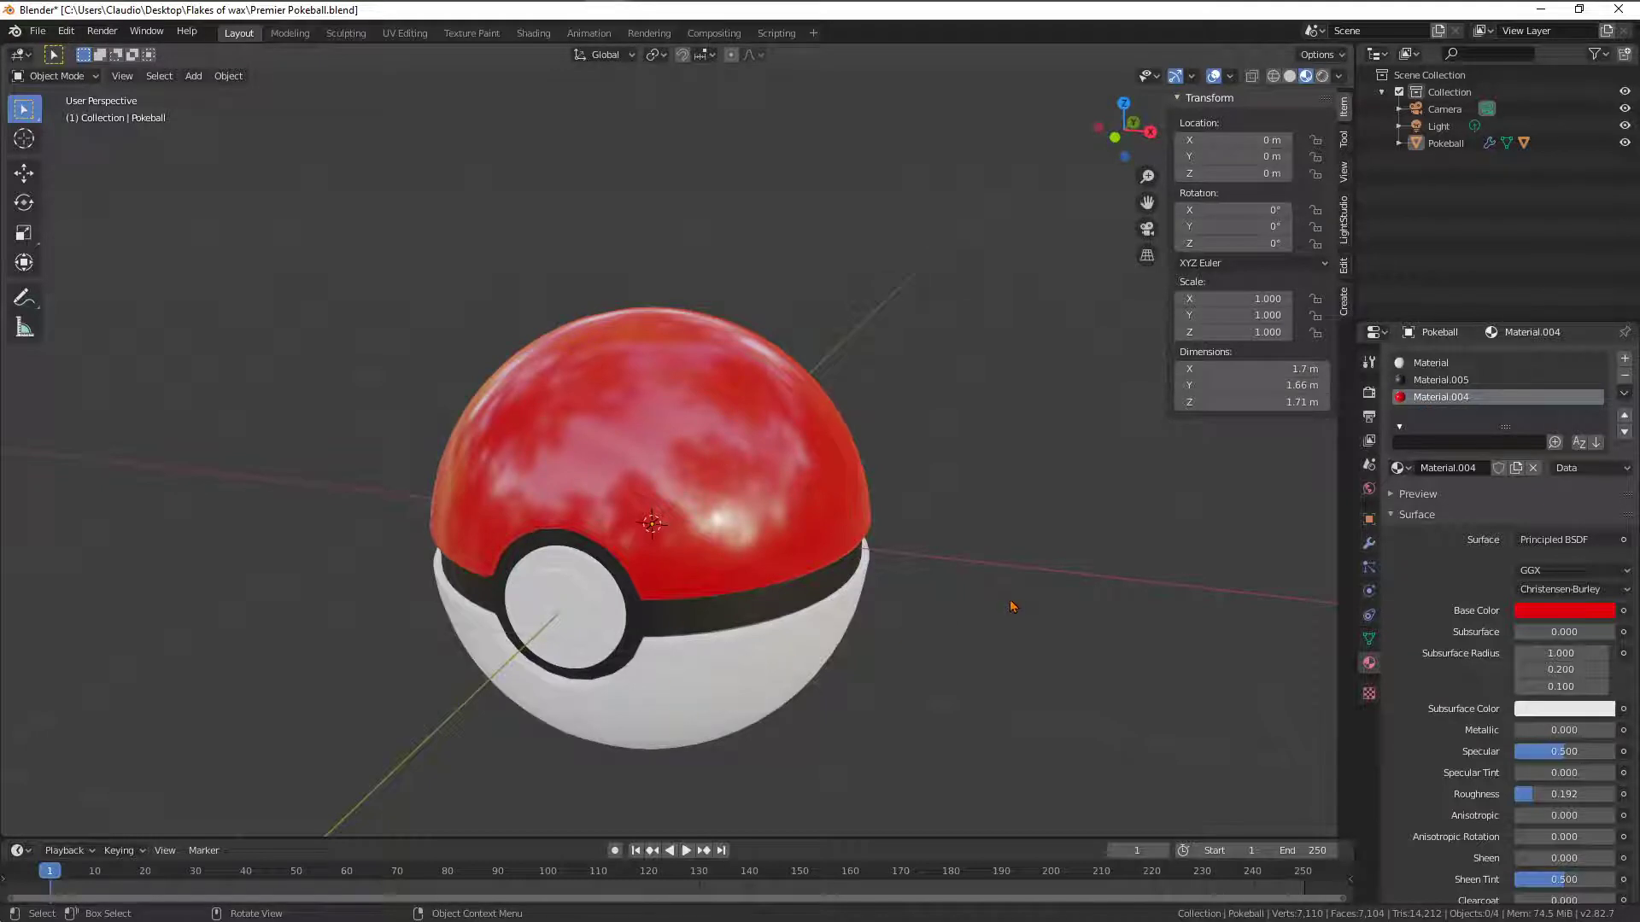
In Edit Mode, select only the faces using the red Material.004 and assign the white "Material" to them
left_click(1431, 366)
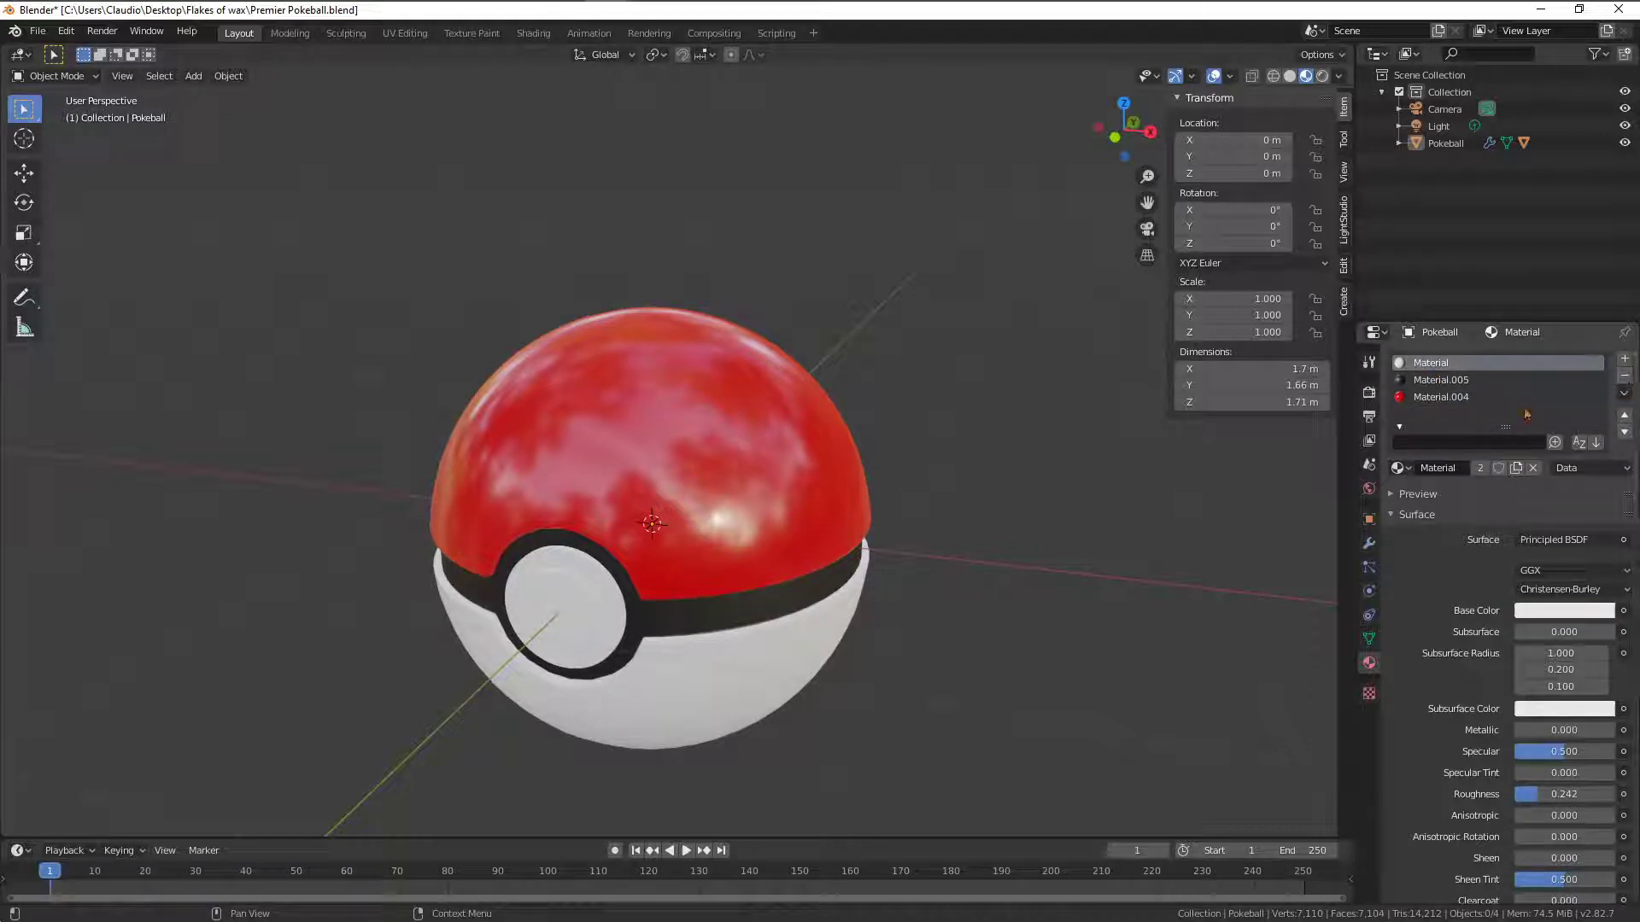
left_click(1482, 401)
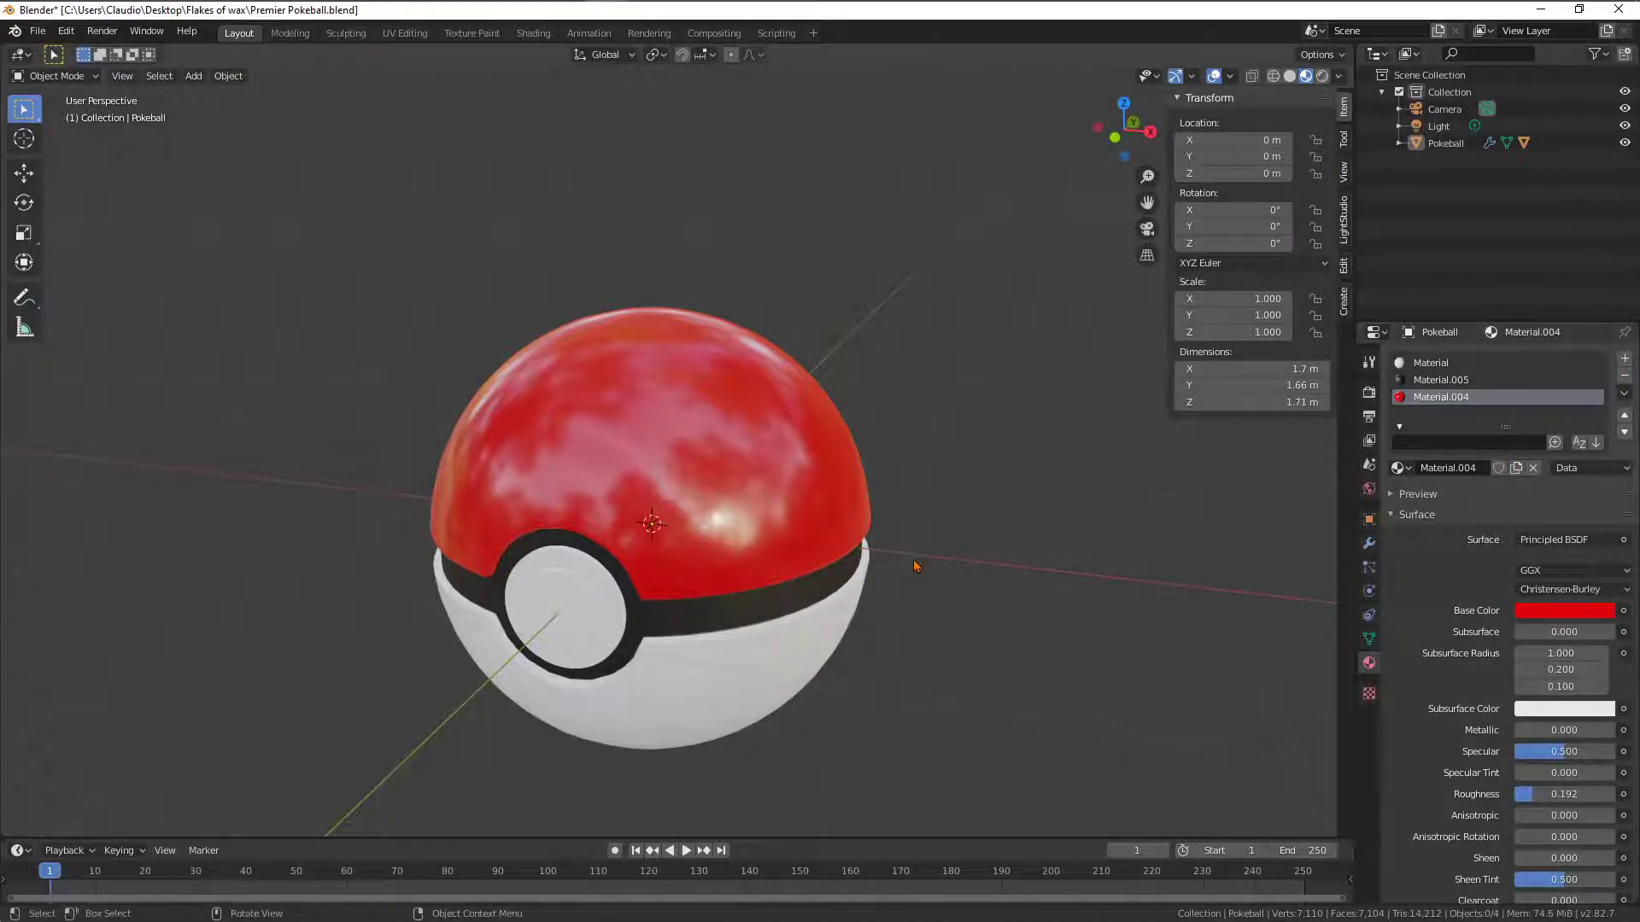
key("Tab")
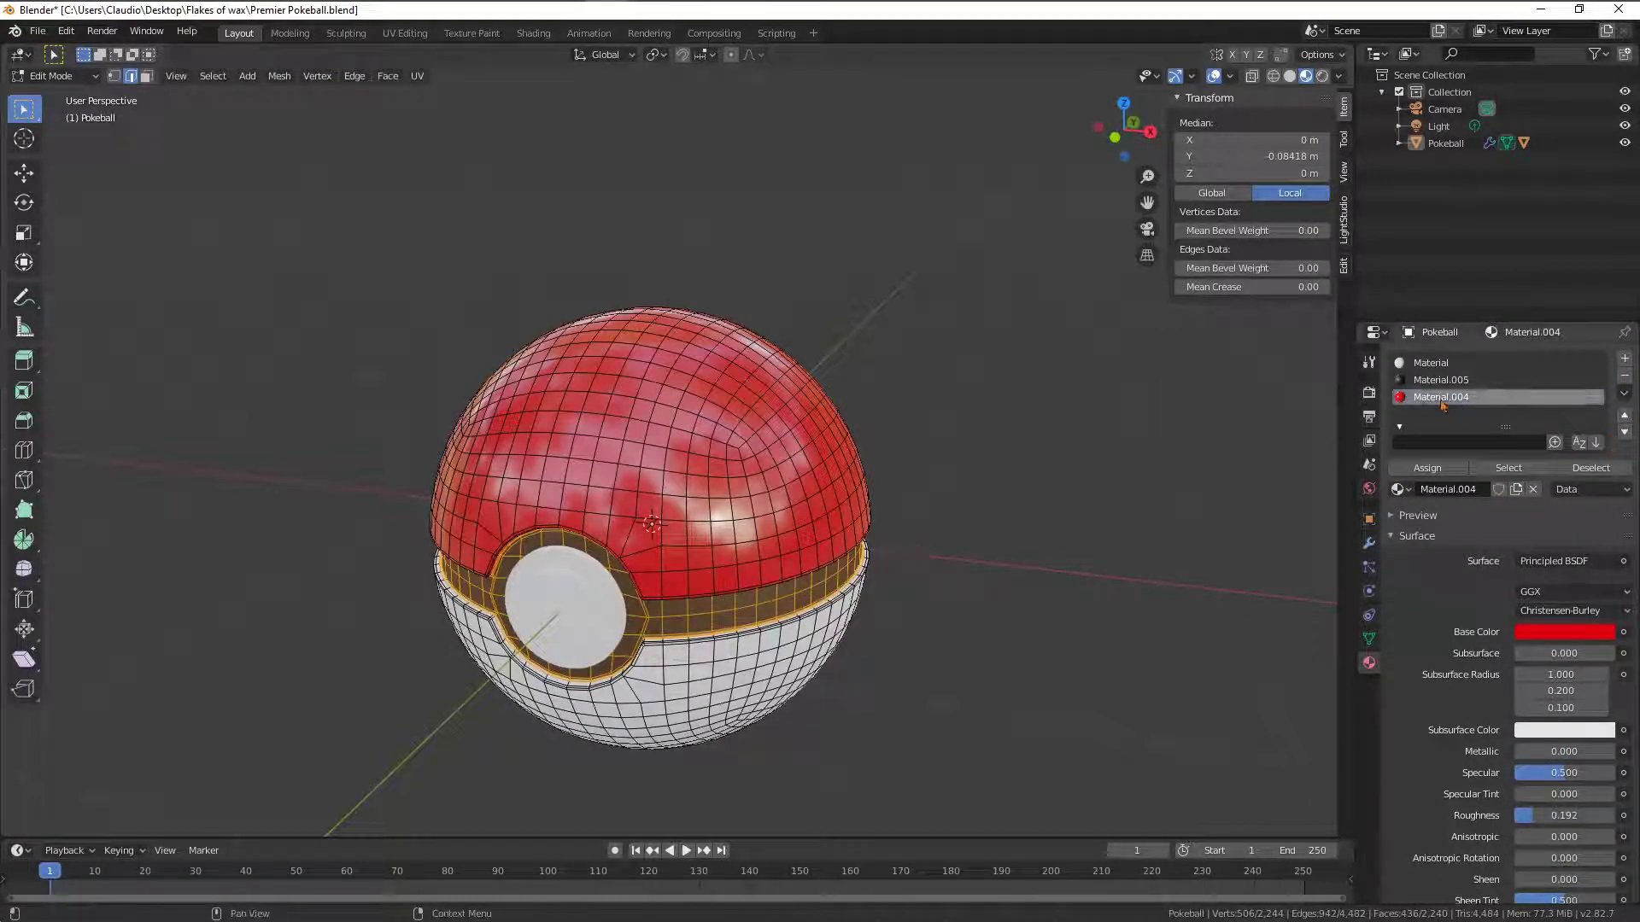
left_click(1509, 467)
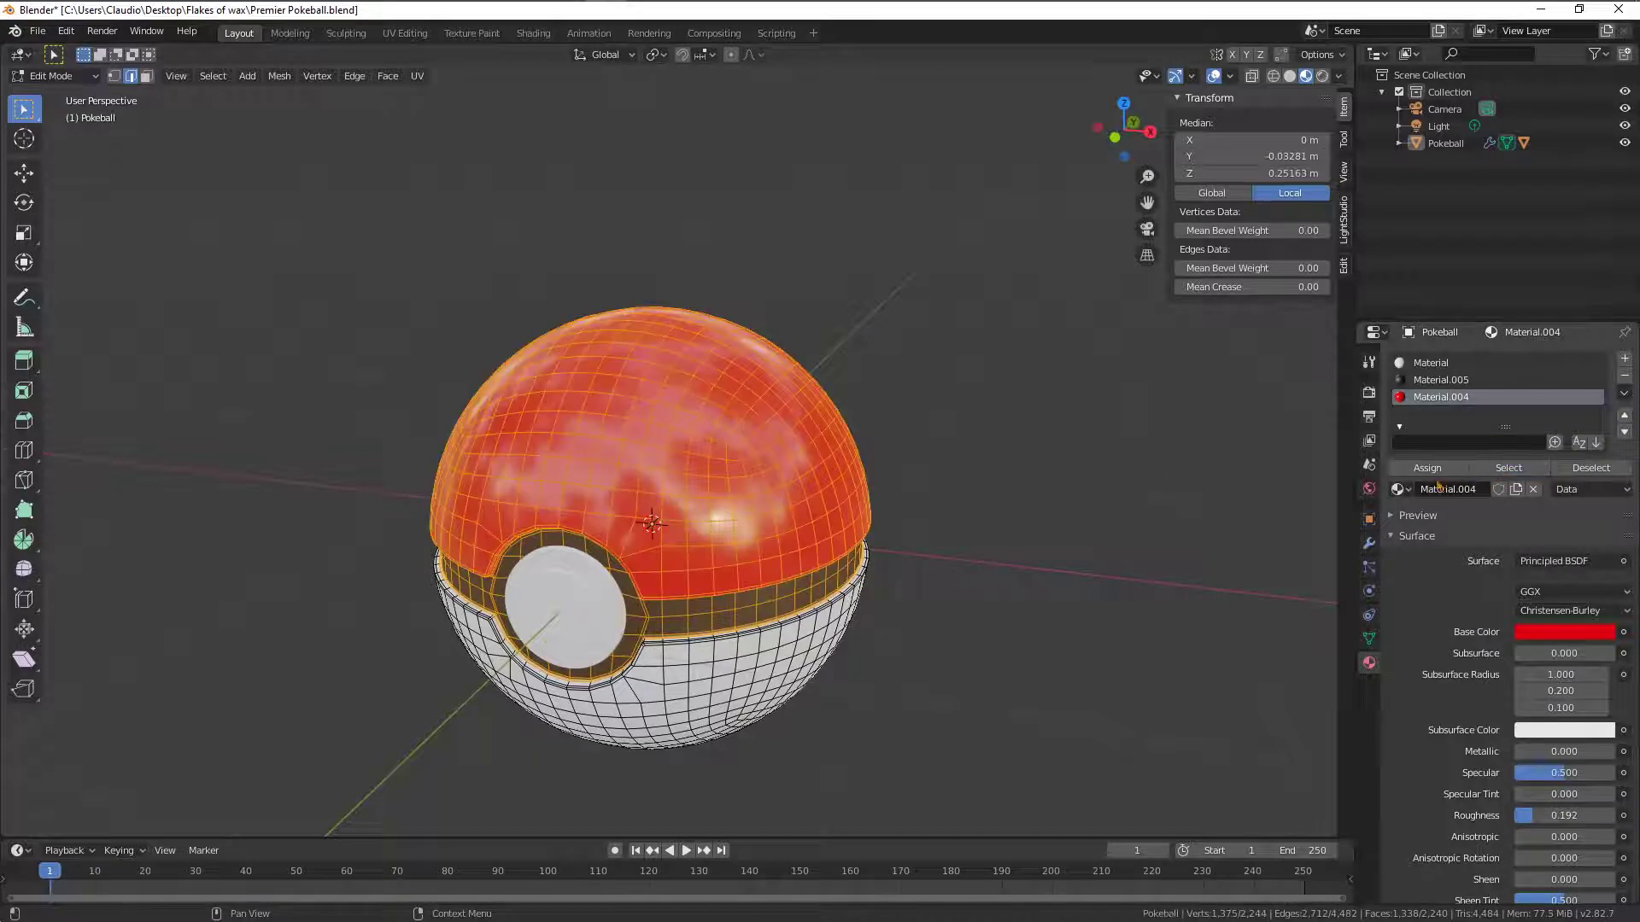
left_click(1050, 509)
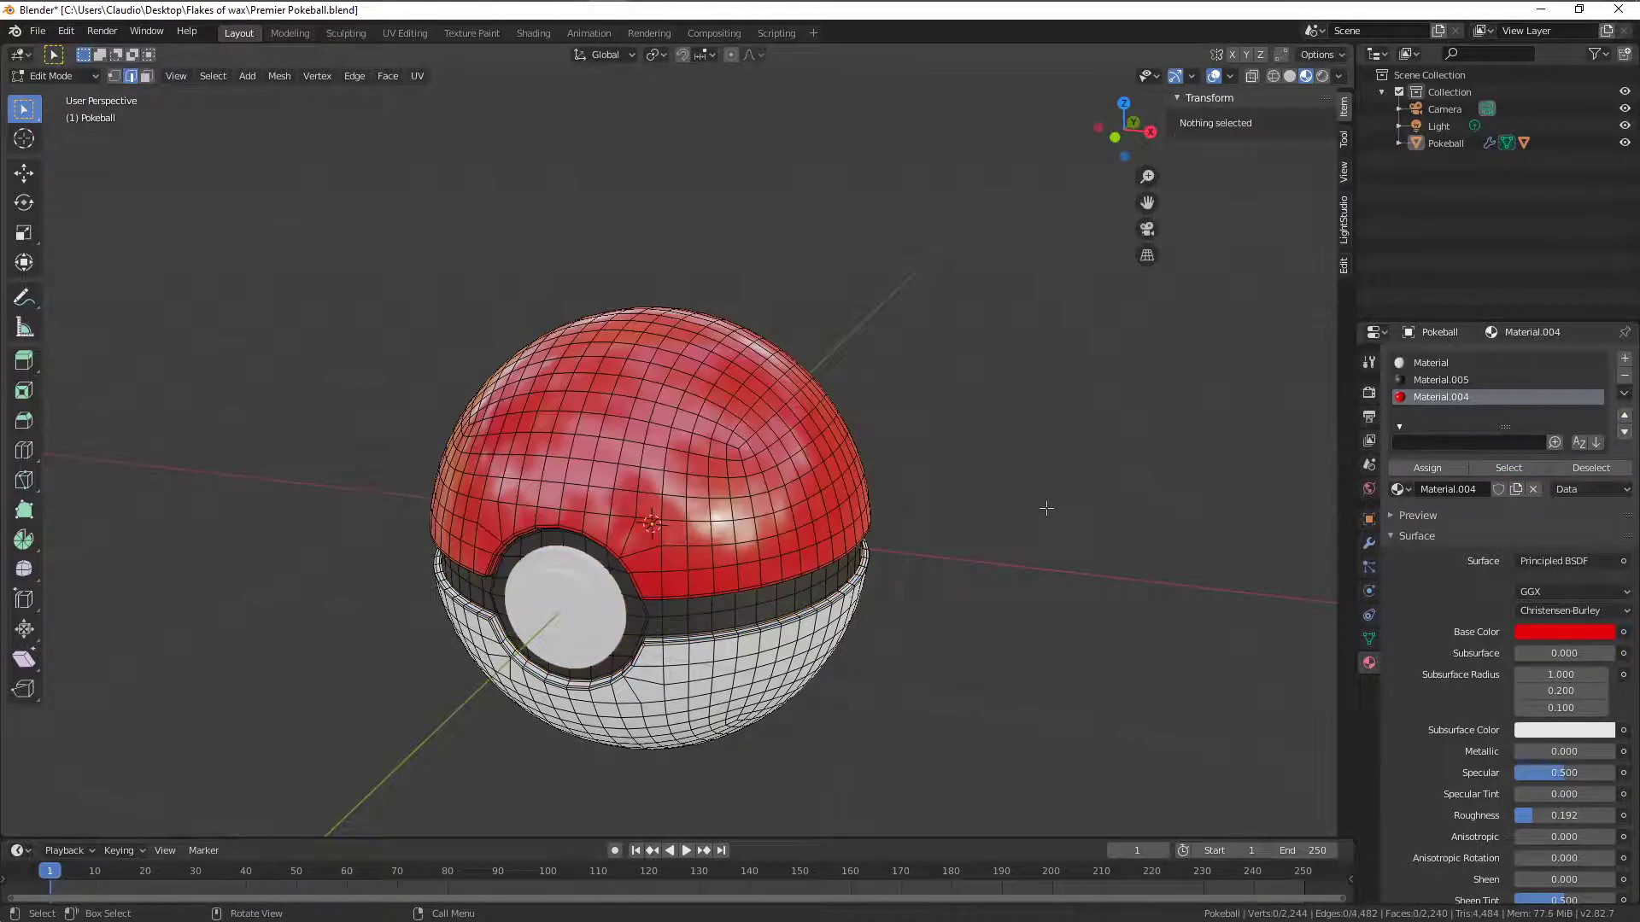
left_click(1502, 468)
left_click(1476, 364)
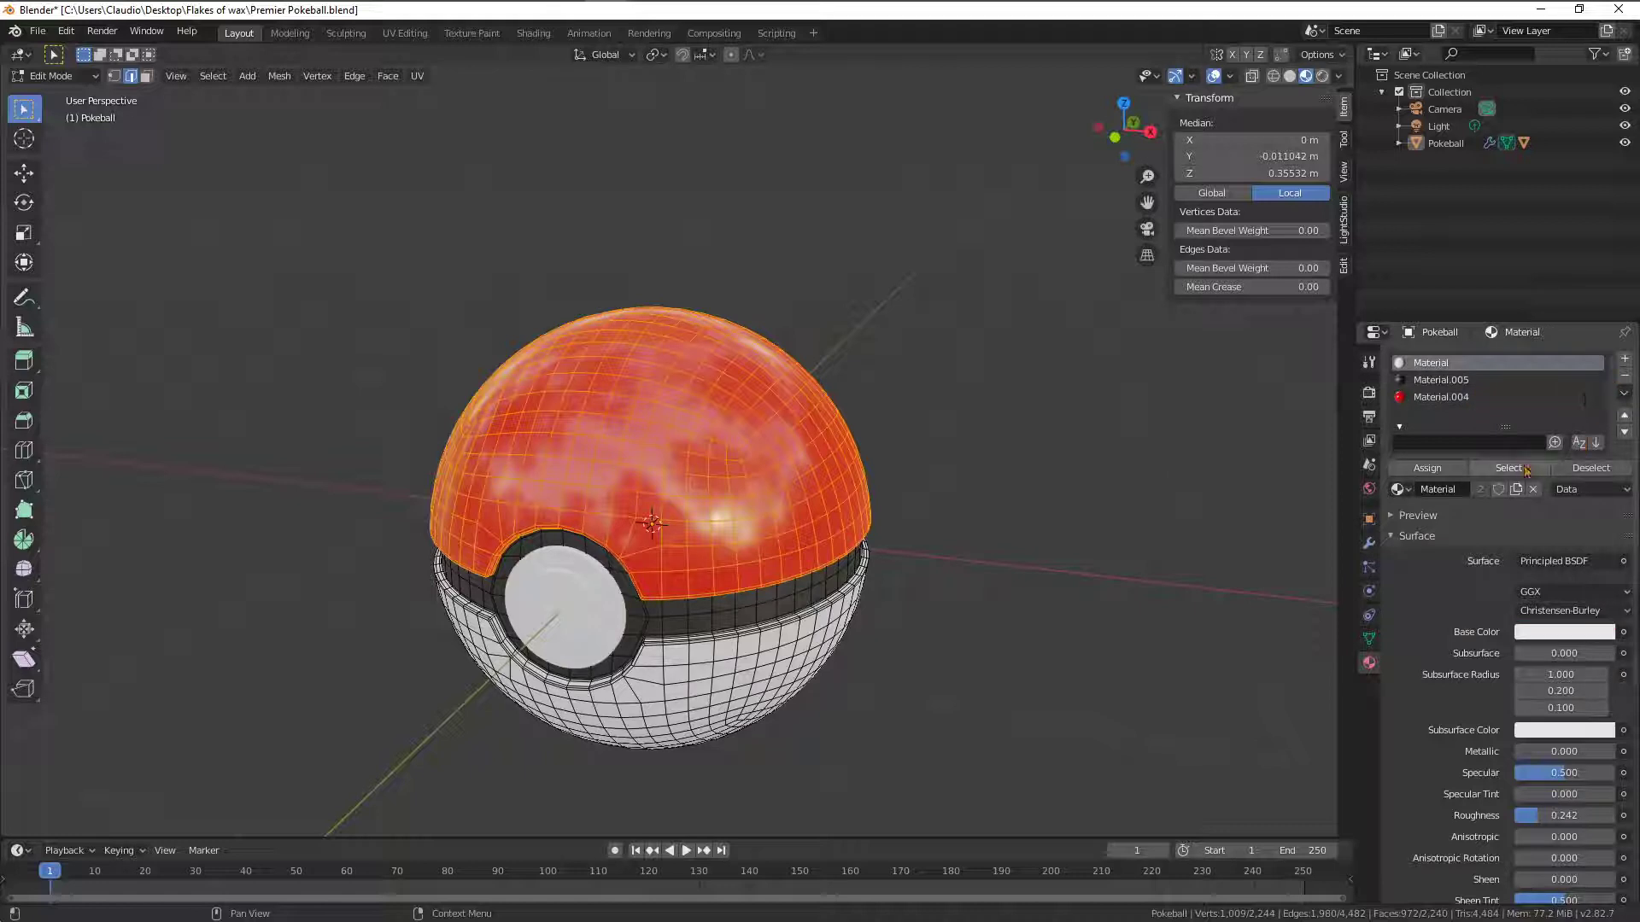
left_click(1428, 468)
Return to Object Mode and remove the Material.004 slot from the Pokeball
left_click(1426, 398)
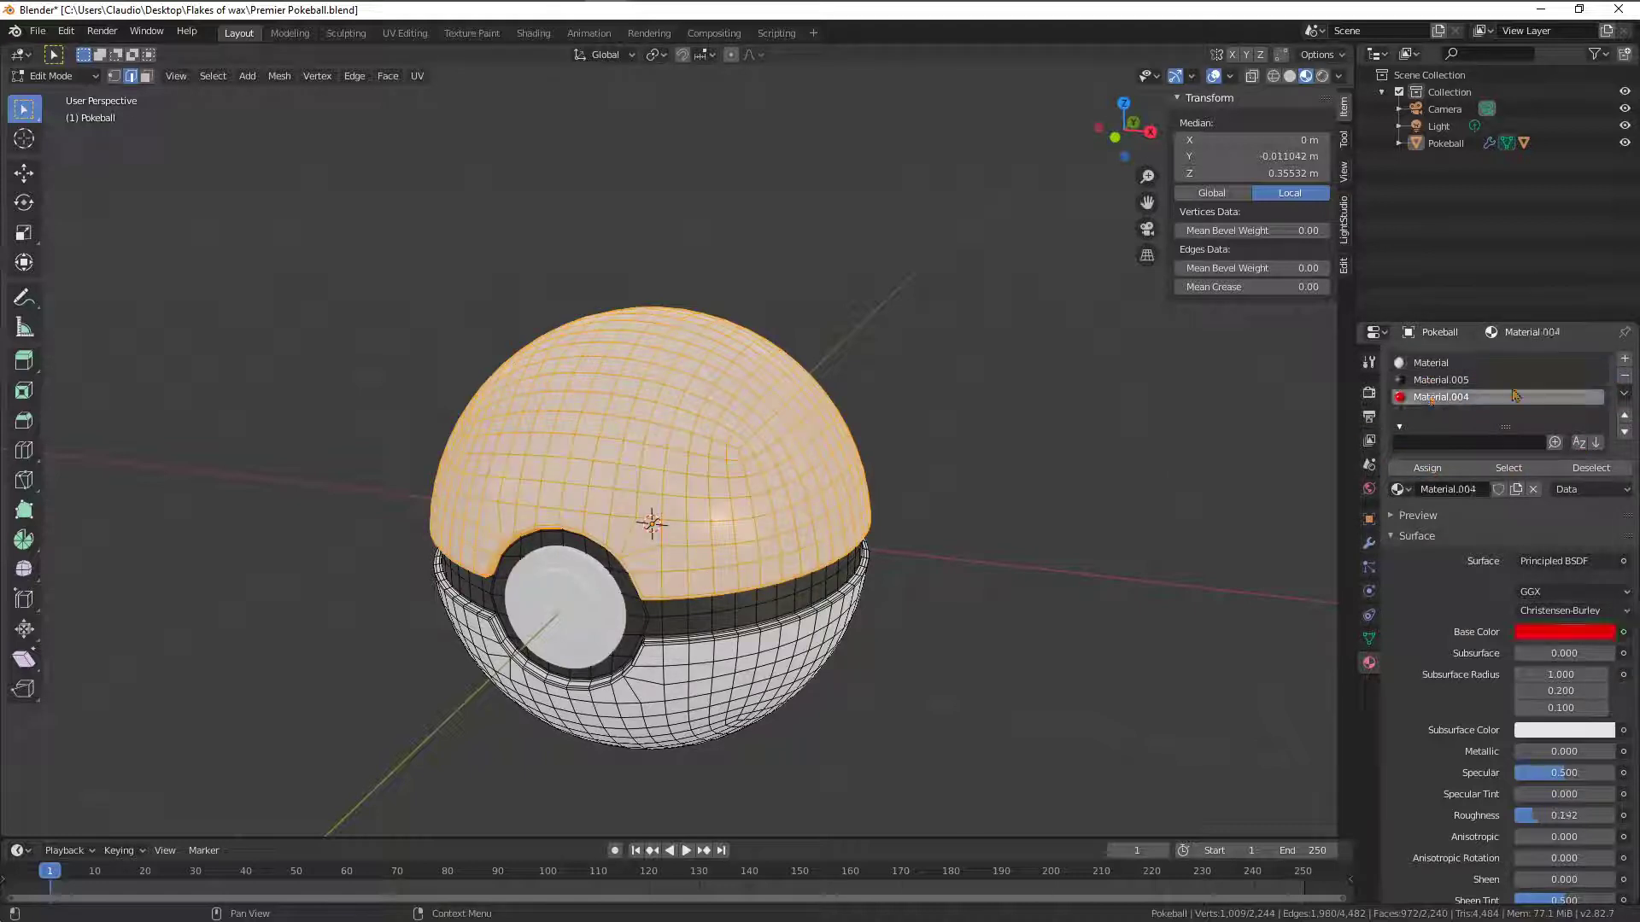
left_click(1624, 378)
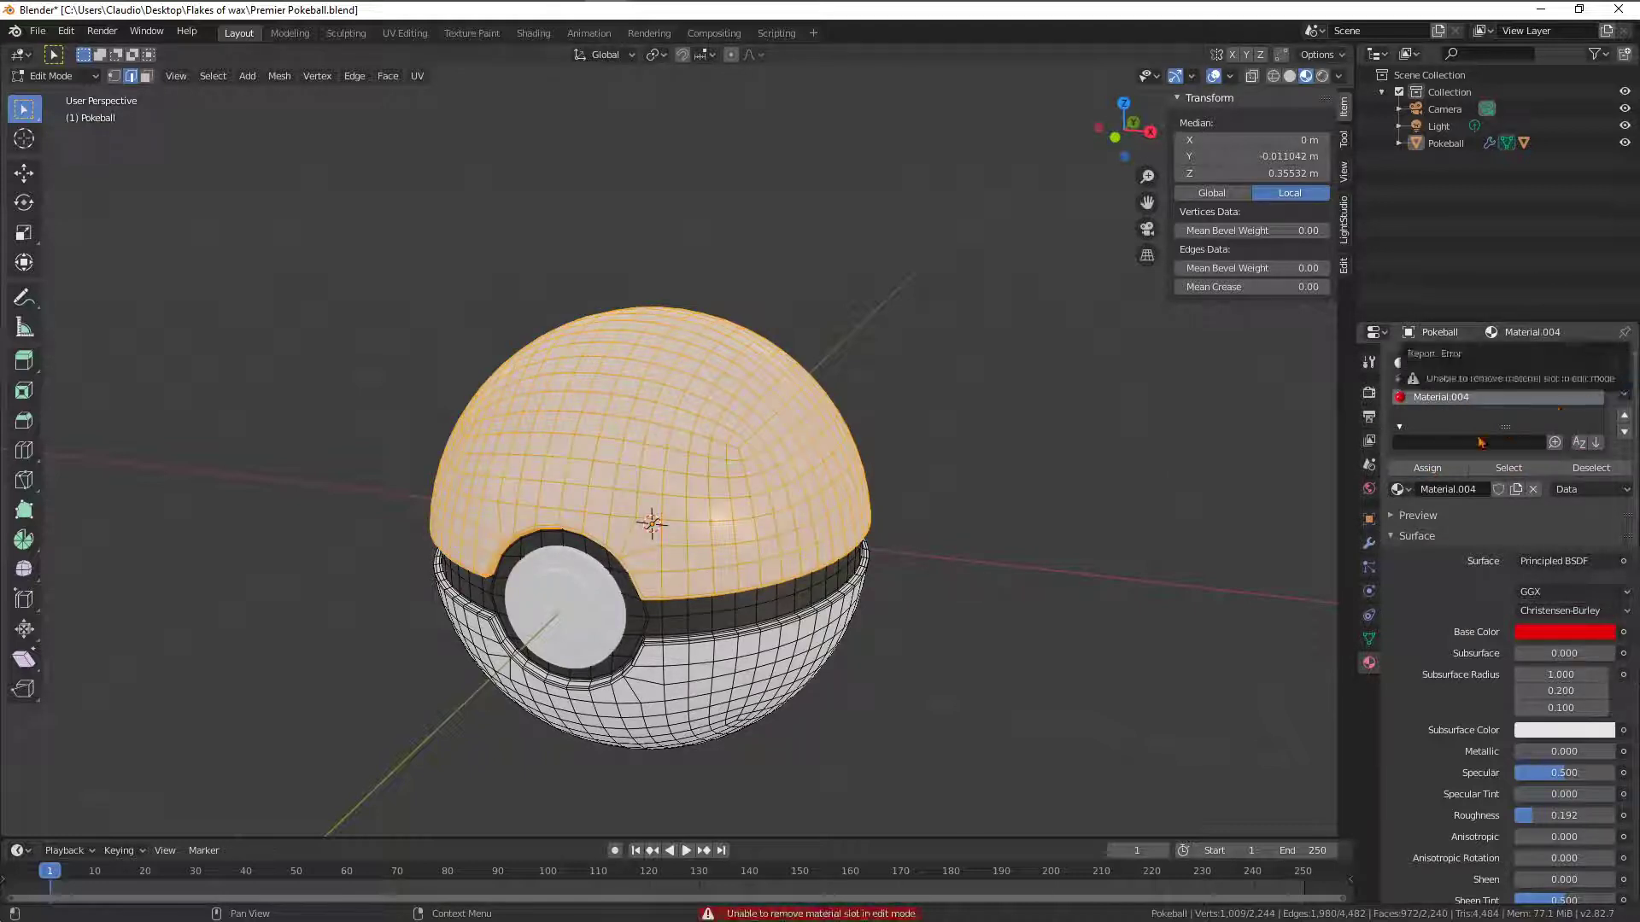
key("Tab")
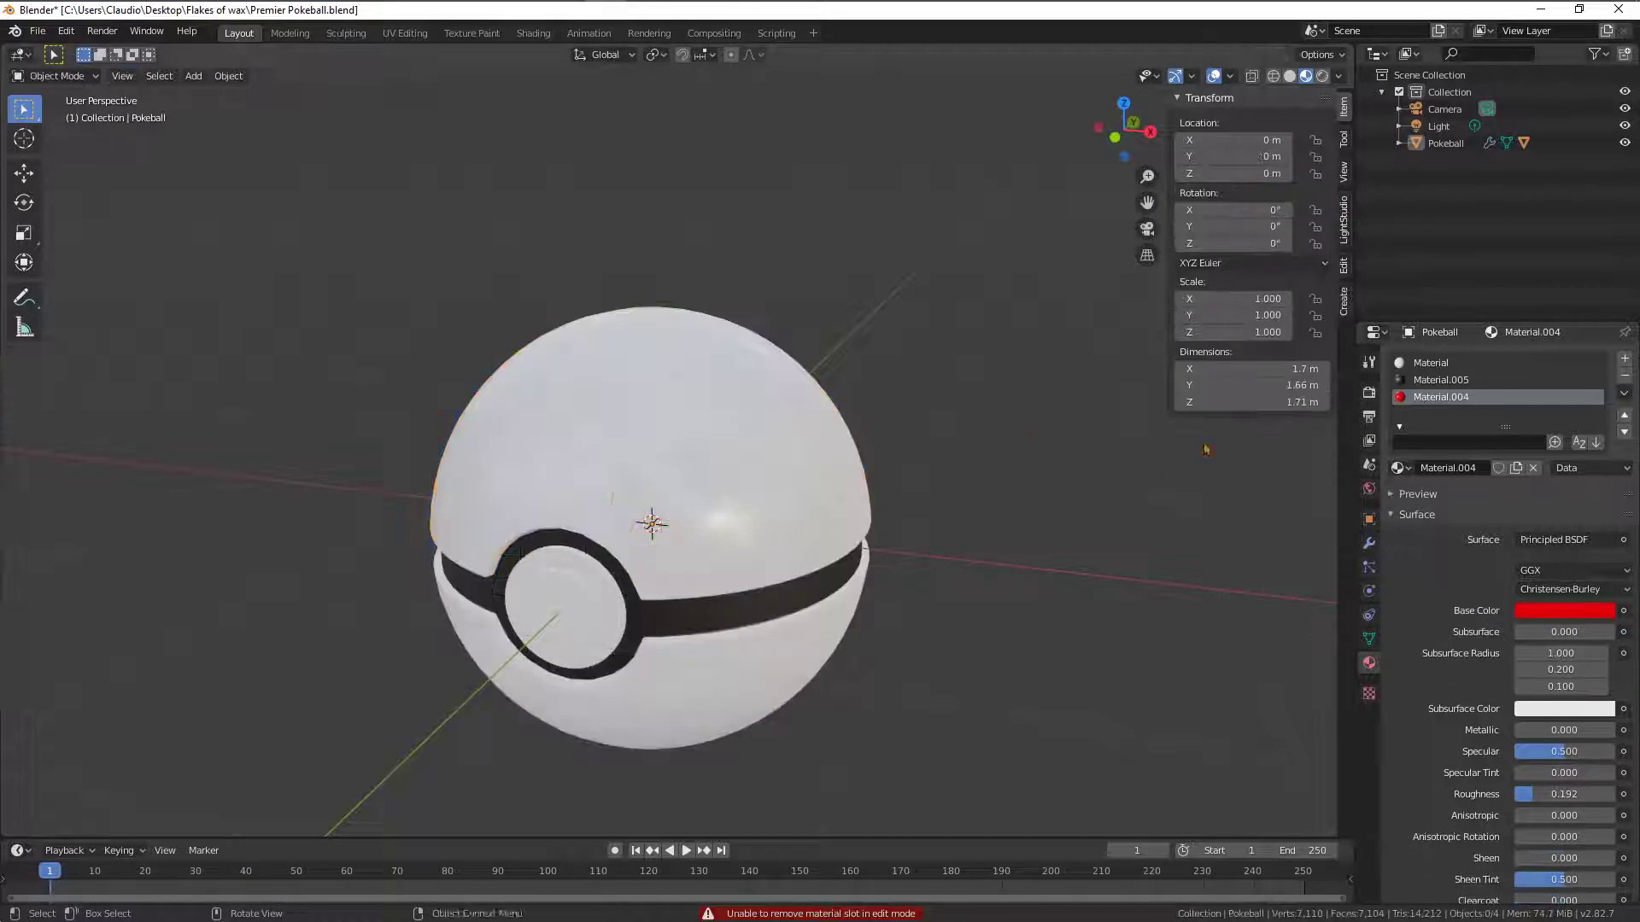
left_click(1624, 376)
mouse_move(1102, 513)
middle_mouse_down()
mouse_move(1193, 475)
mouse_move(1159, 507)
mouse_move(1133, 506)
middle_mouse_up()
scroll(1145, 508, "down", 2)
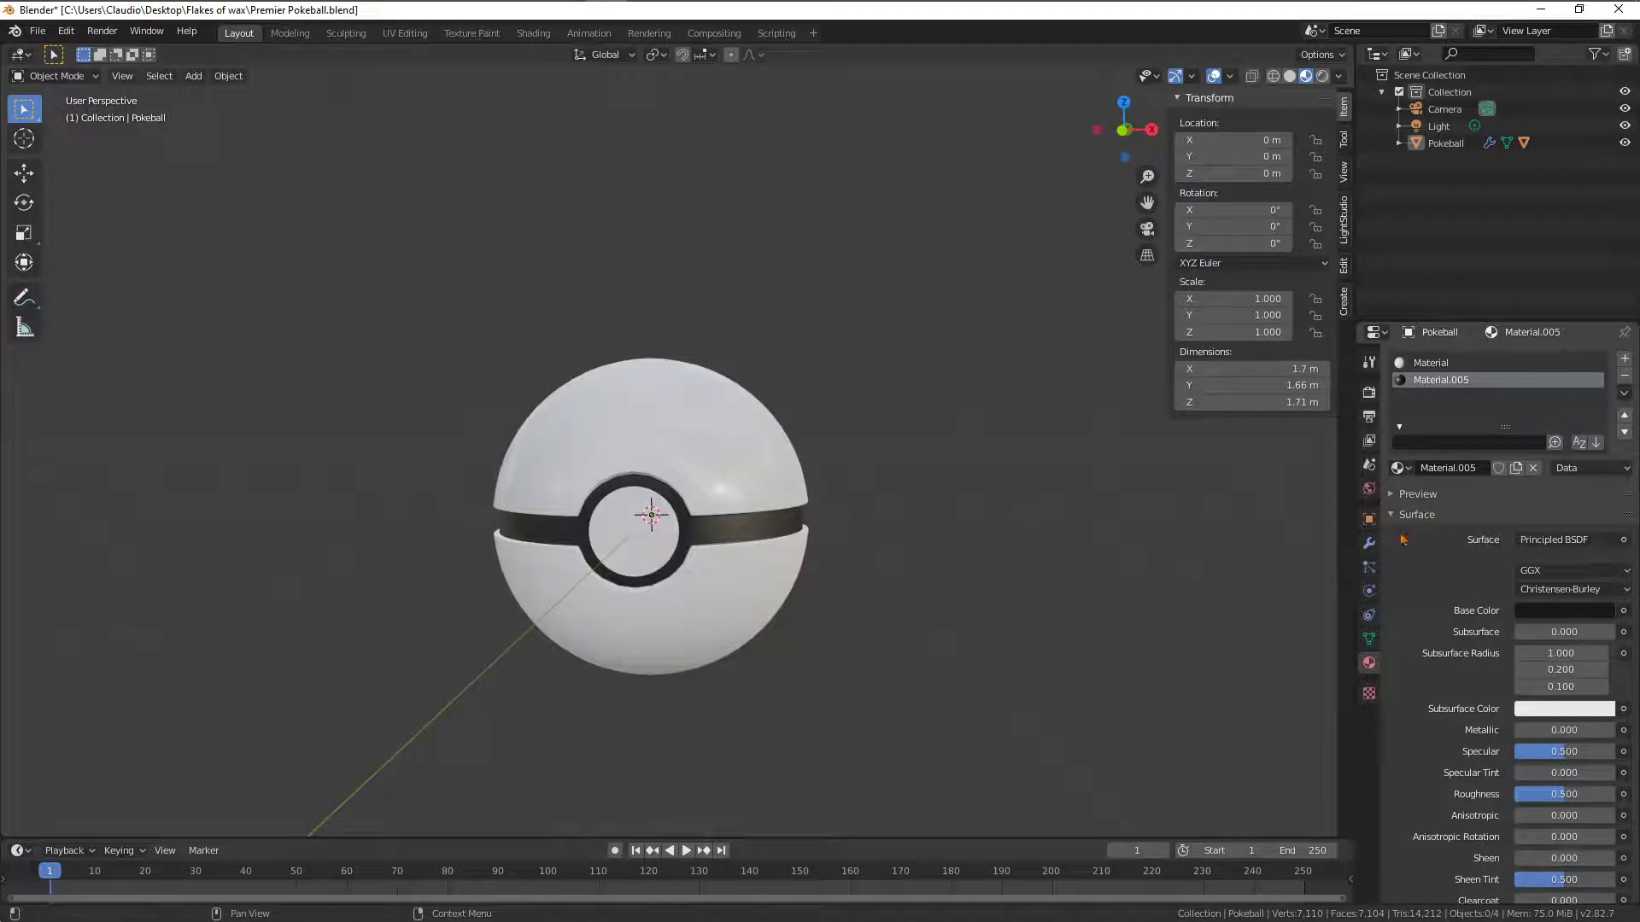
Set the base colour of the band's Material.005 to crimson red, with hue 0.963, saturation 0.931 and value 0.893
left_click(1538, 613)
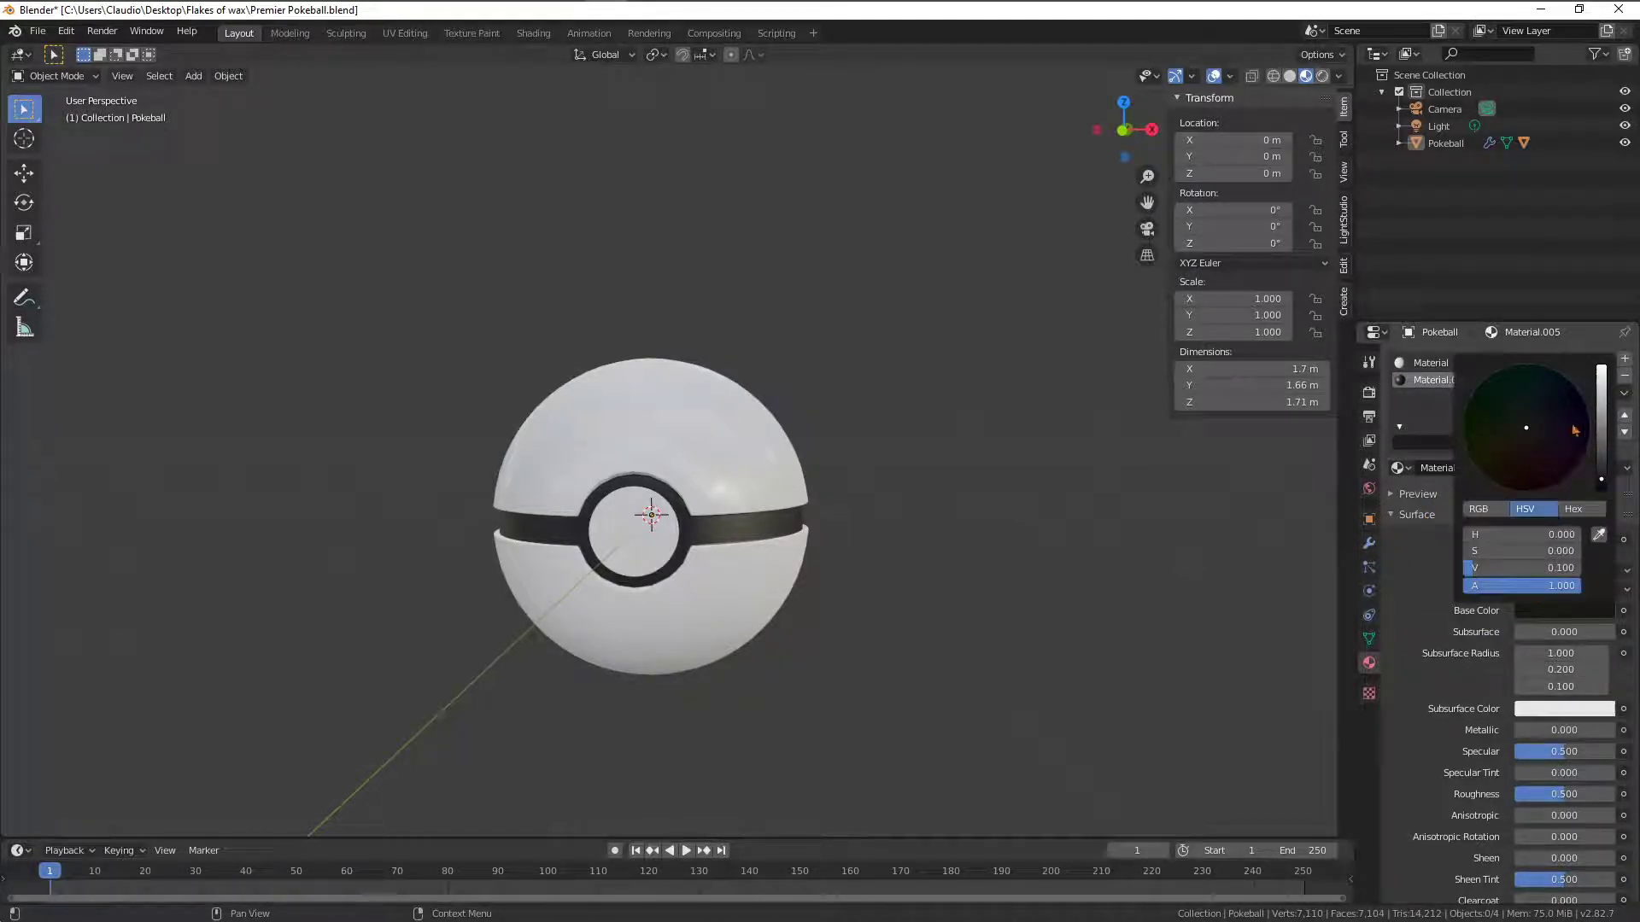
left_click_drag(1601, 408, 1602, 379)
left_click(1510, 477)
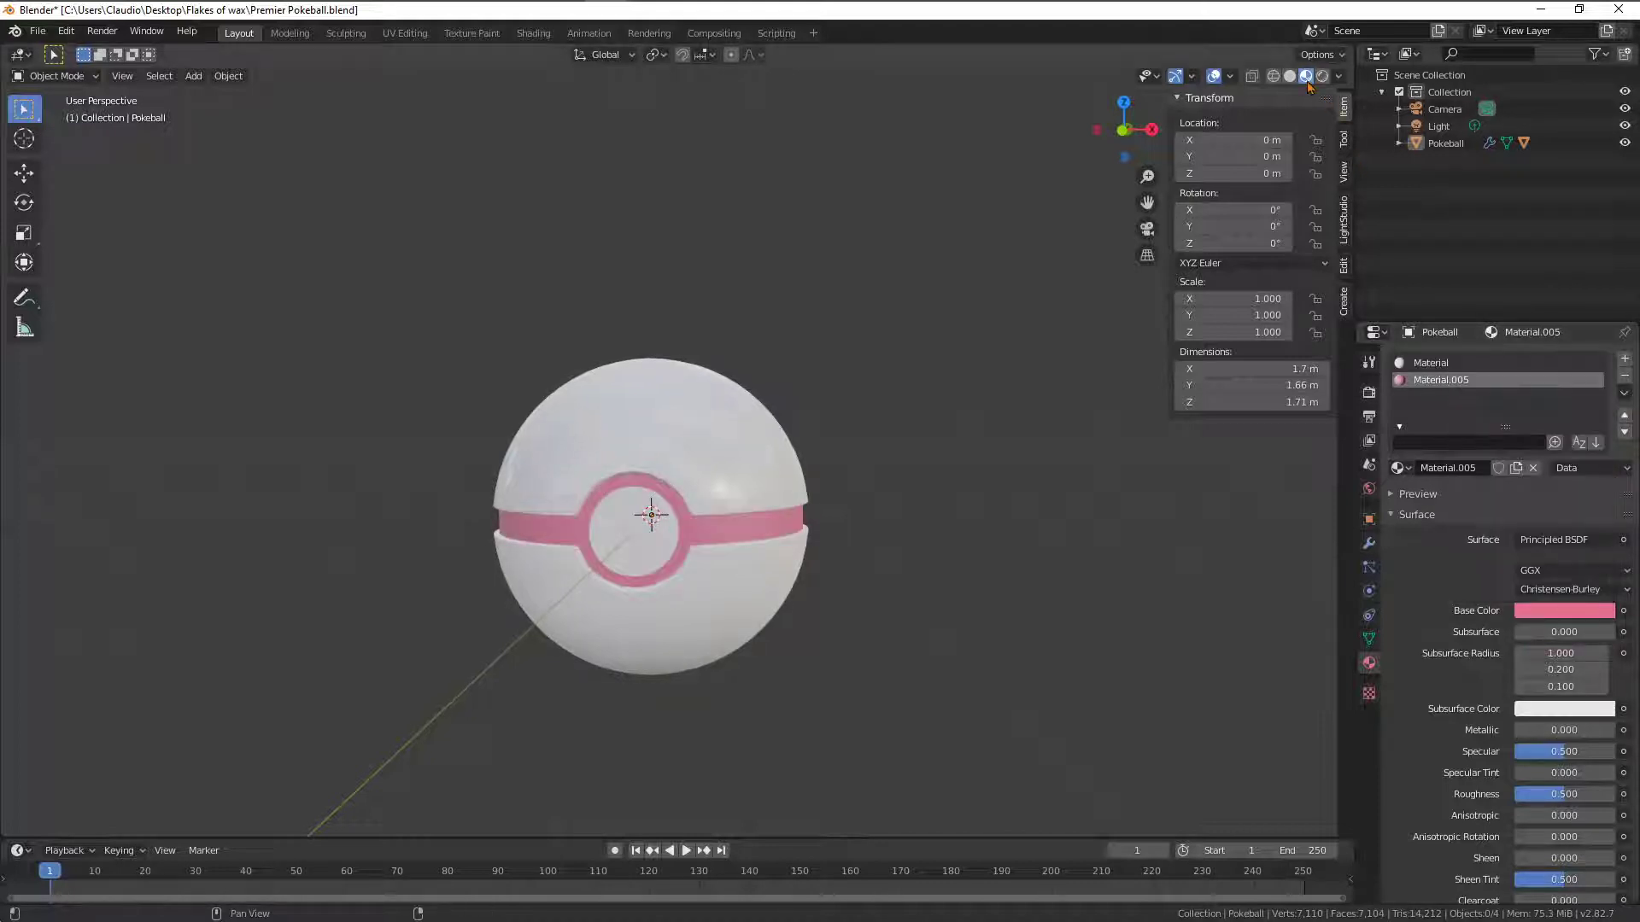
middle_click_drag(908, 444, 889, 453)
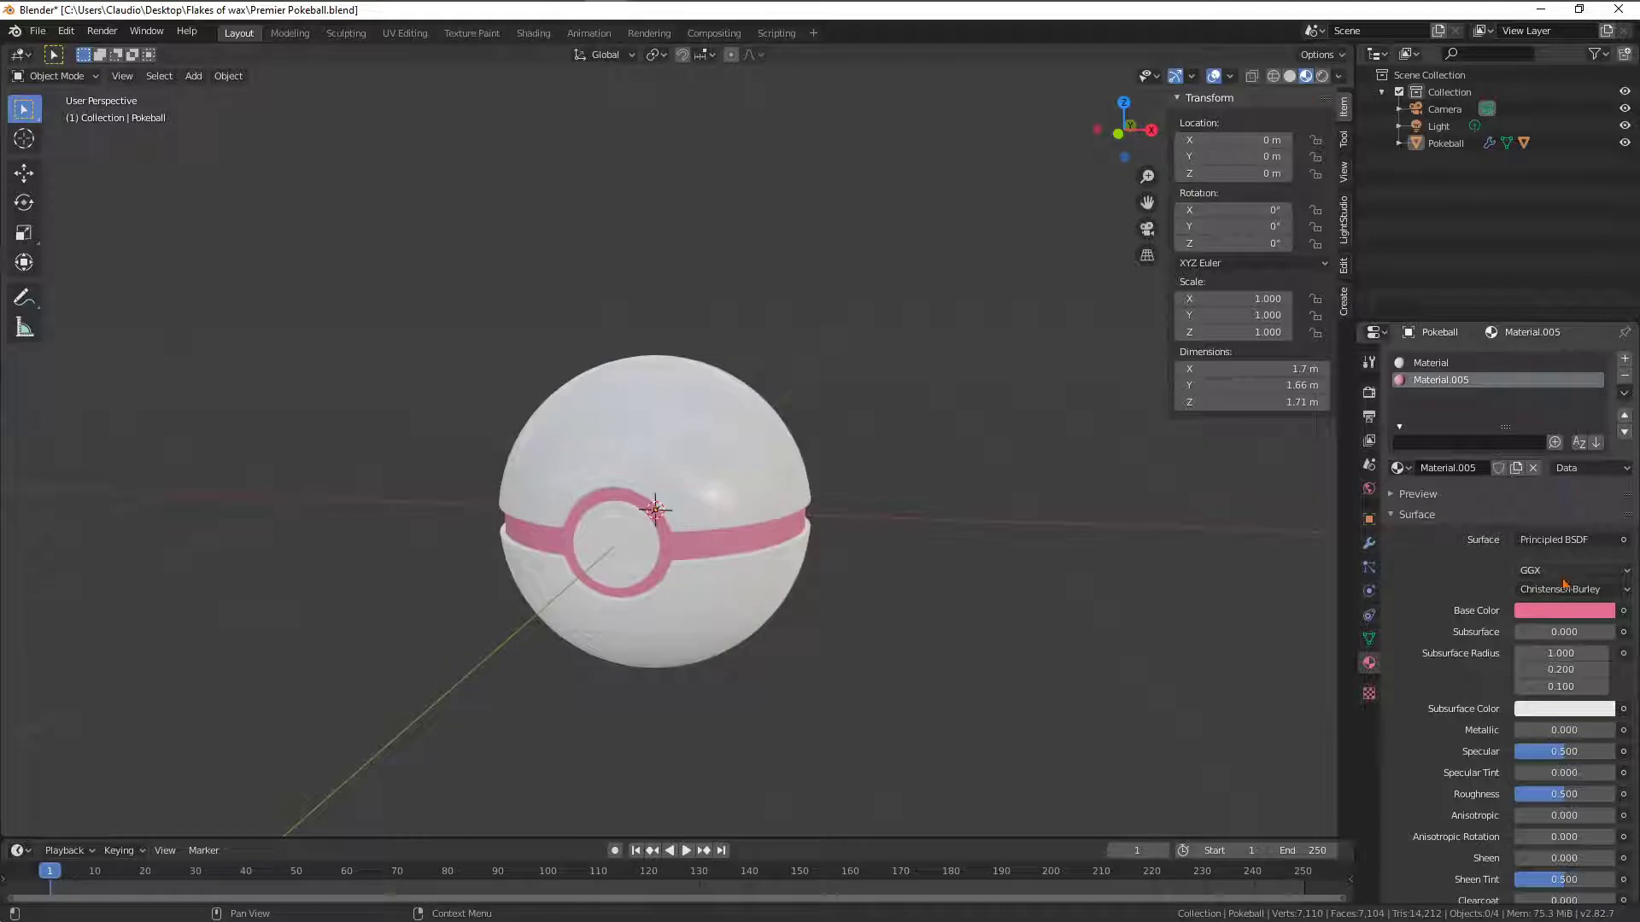
left_click(1554, 613)
left_click_drag(1546, 447, 1541, 487)
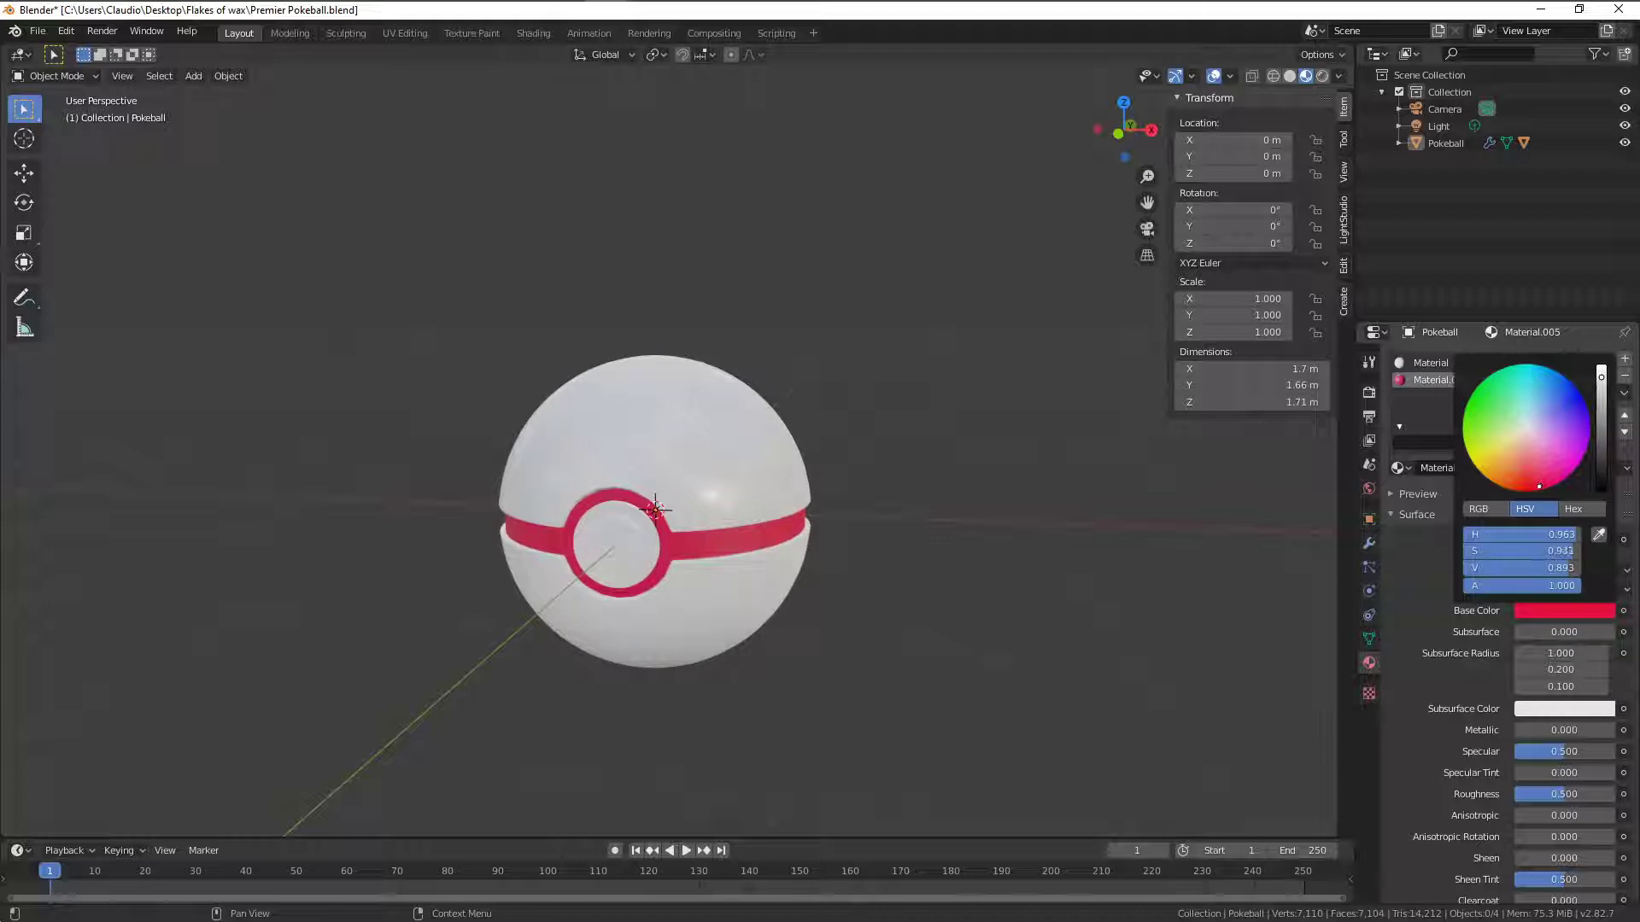
middle_click_drag(1102, 491, 900, 476)
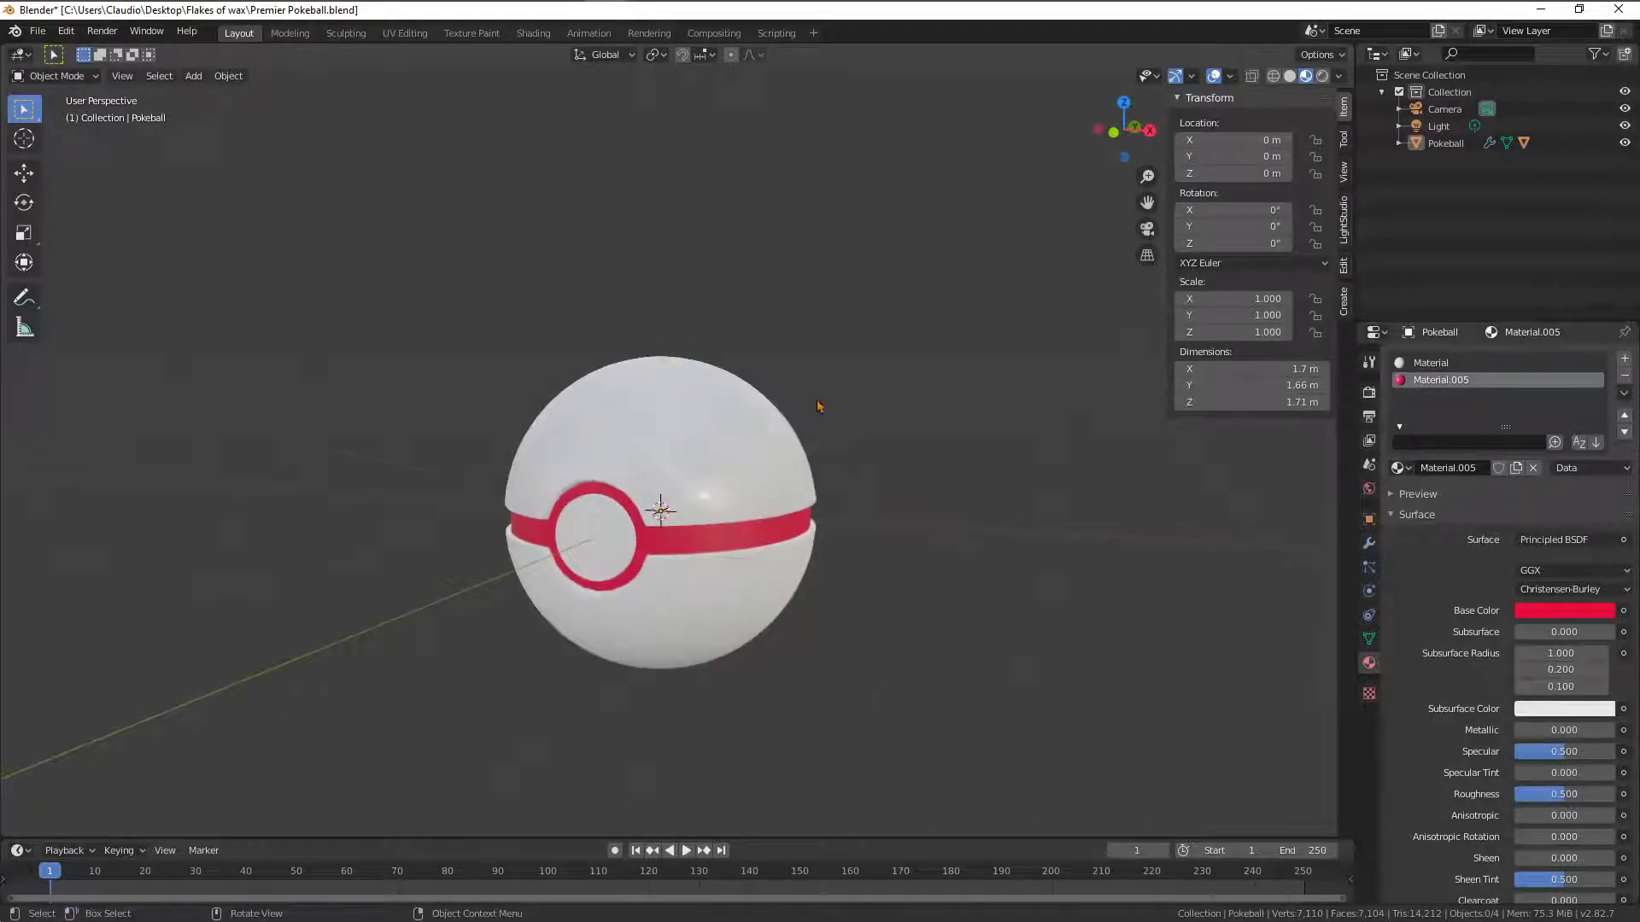
mouse_move(820, 407)
middle_mouse_down()
mouse_move(900, 418)
mouse_move(803, 405)
middle_mouse_up()
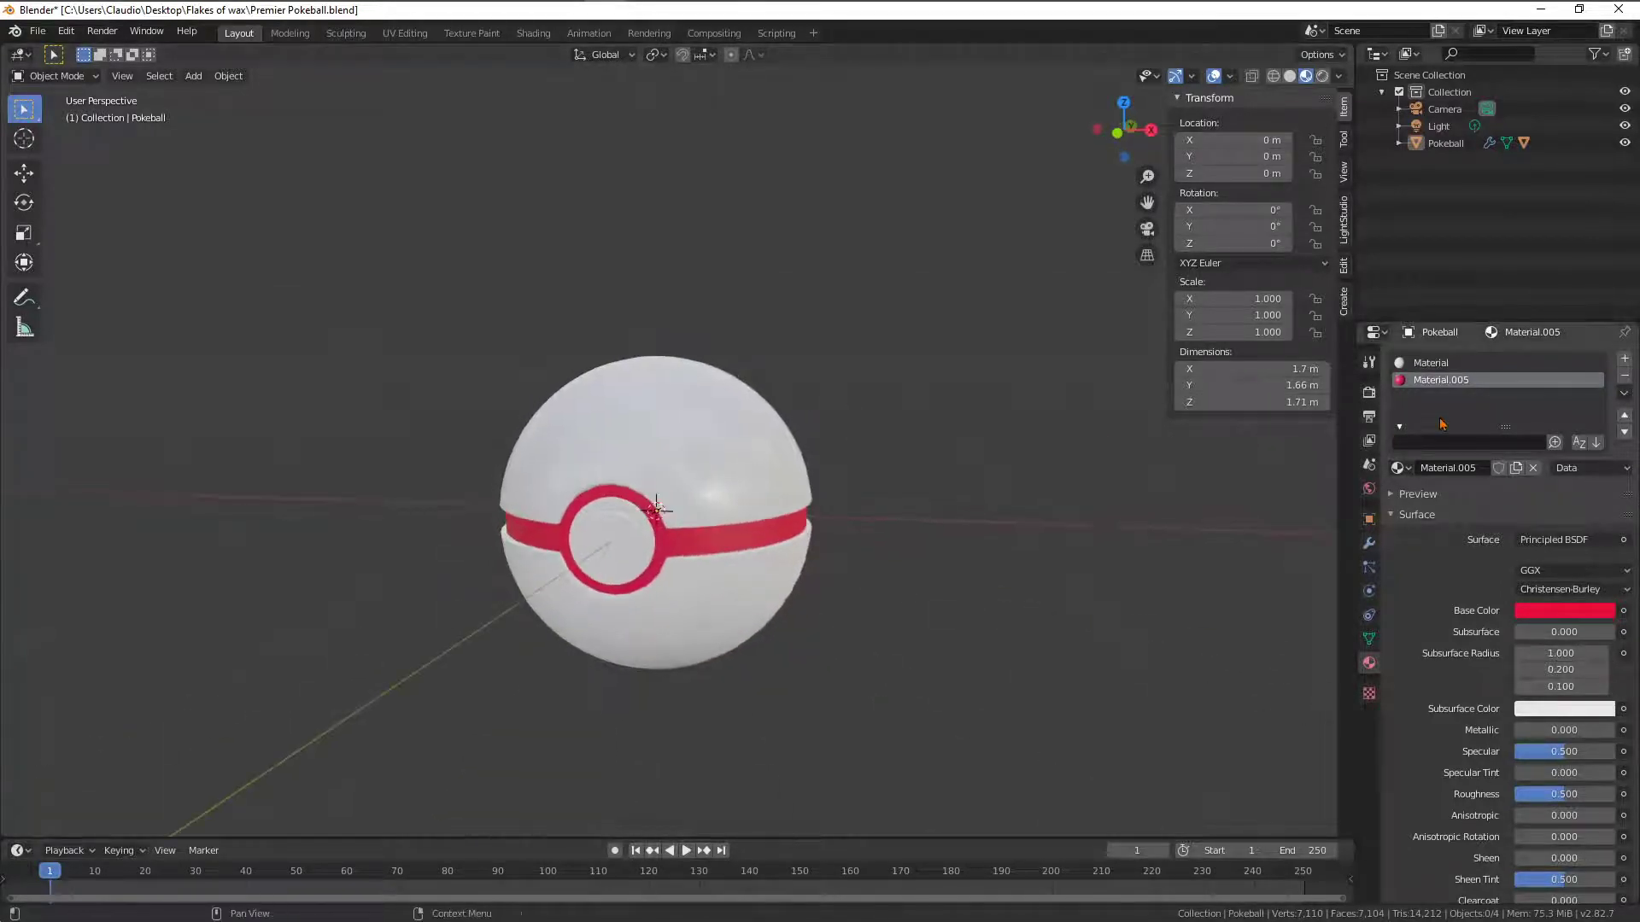
Tint the base colour of the ball's white "Material" to a faint pinkish grey, with hue 0.914, value 0.813 and very low saturation
left_click(1443, 365)
left_click(1559, 611)
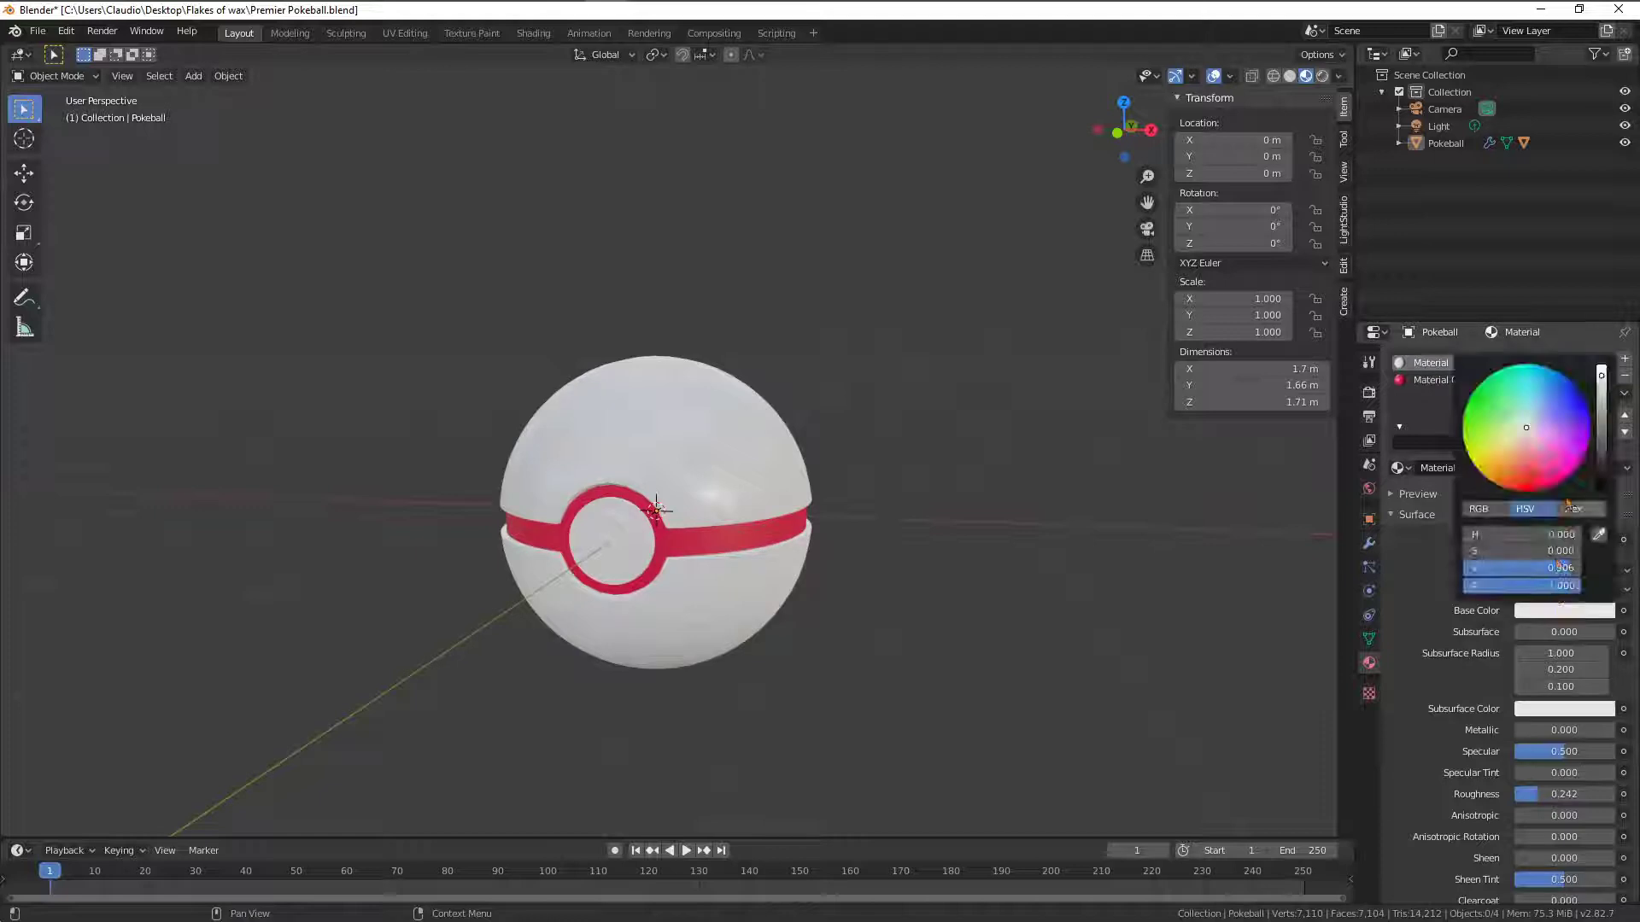
left_click_drag(1528, 433, 1530, 433)
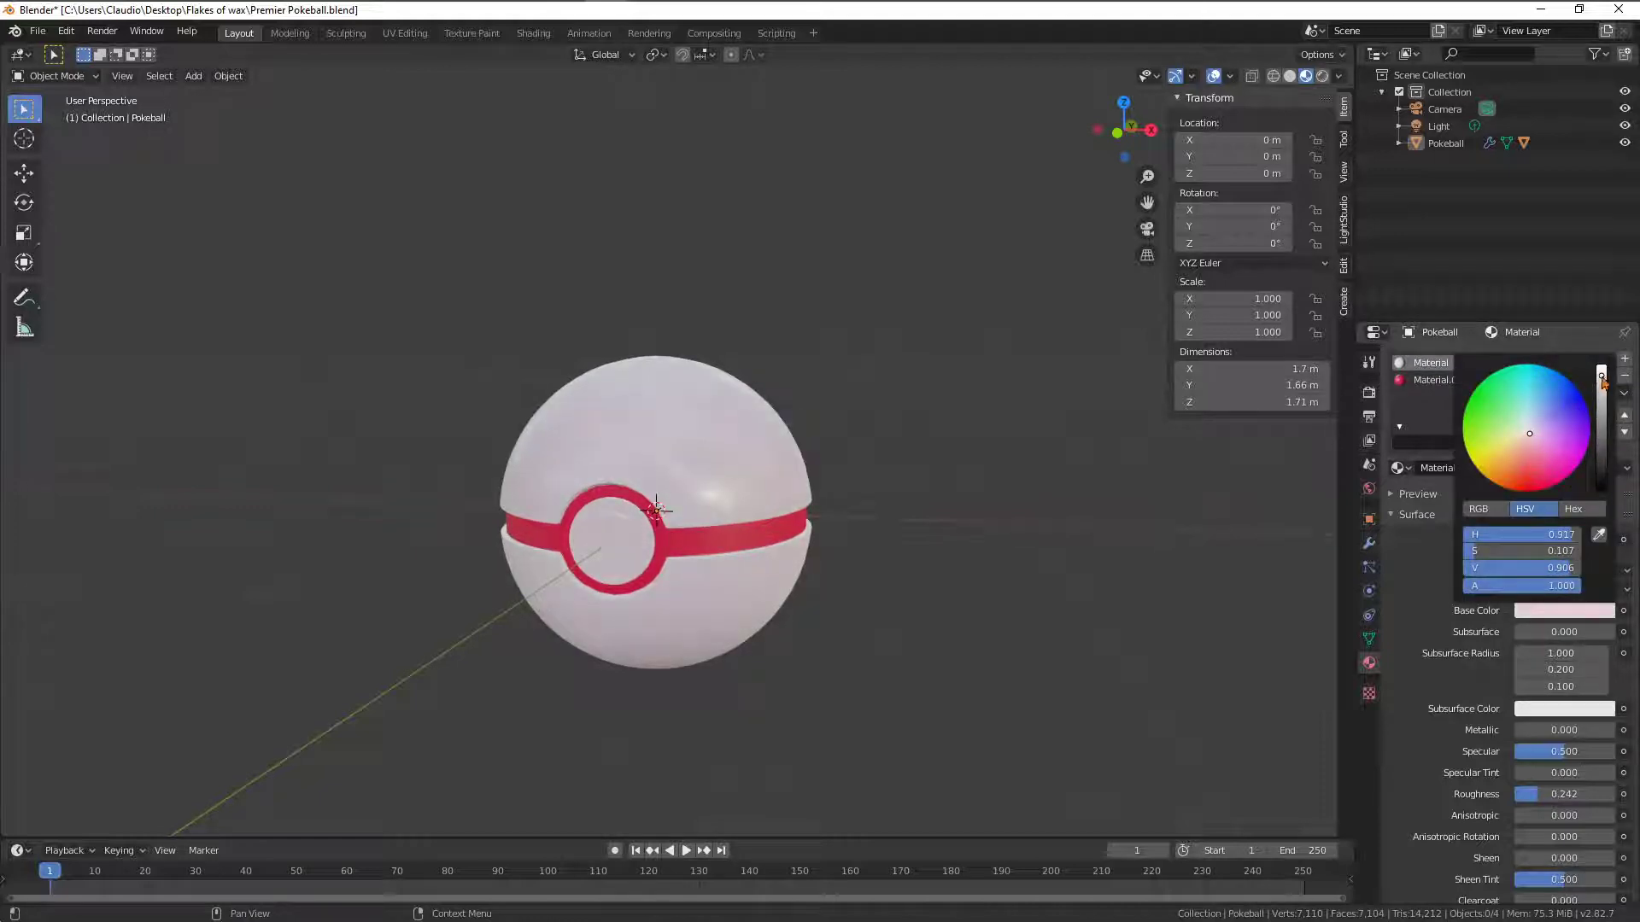
left_click_drag(1602, 379, 1601, 387)
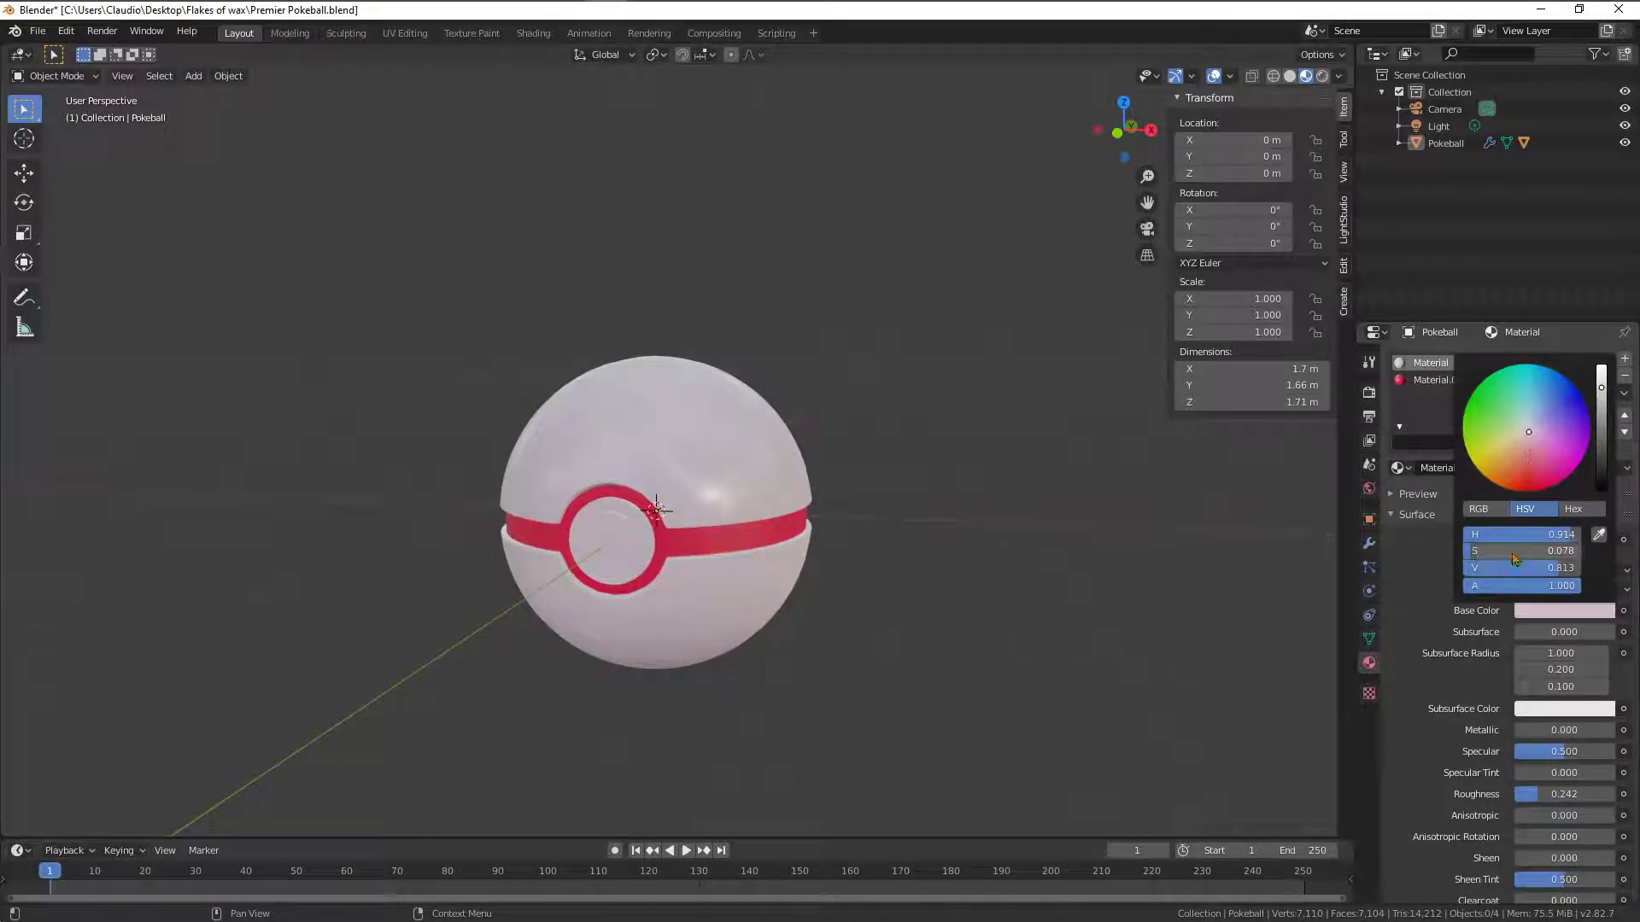
left_click_drag(1518, 555, 1510, 555)
middle_click_drag(684, 501, 751, 479)
left_click(1540, 611)
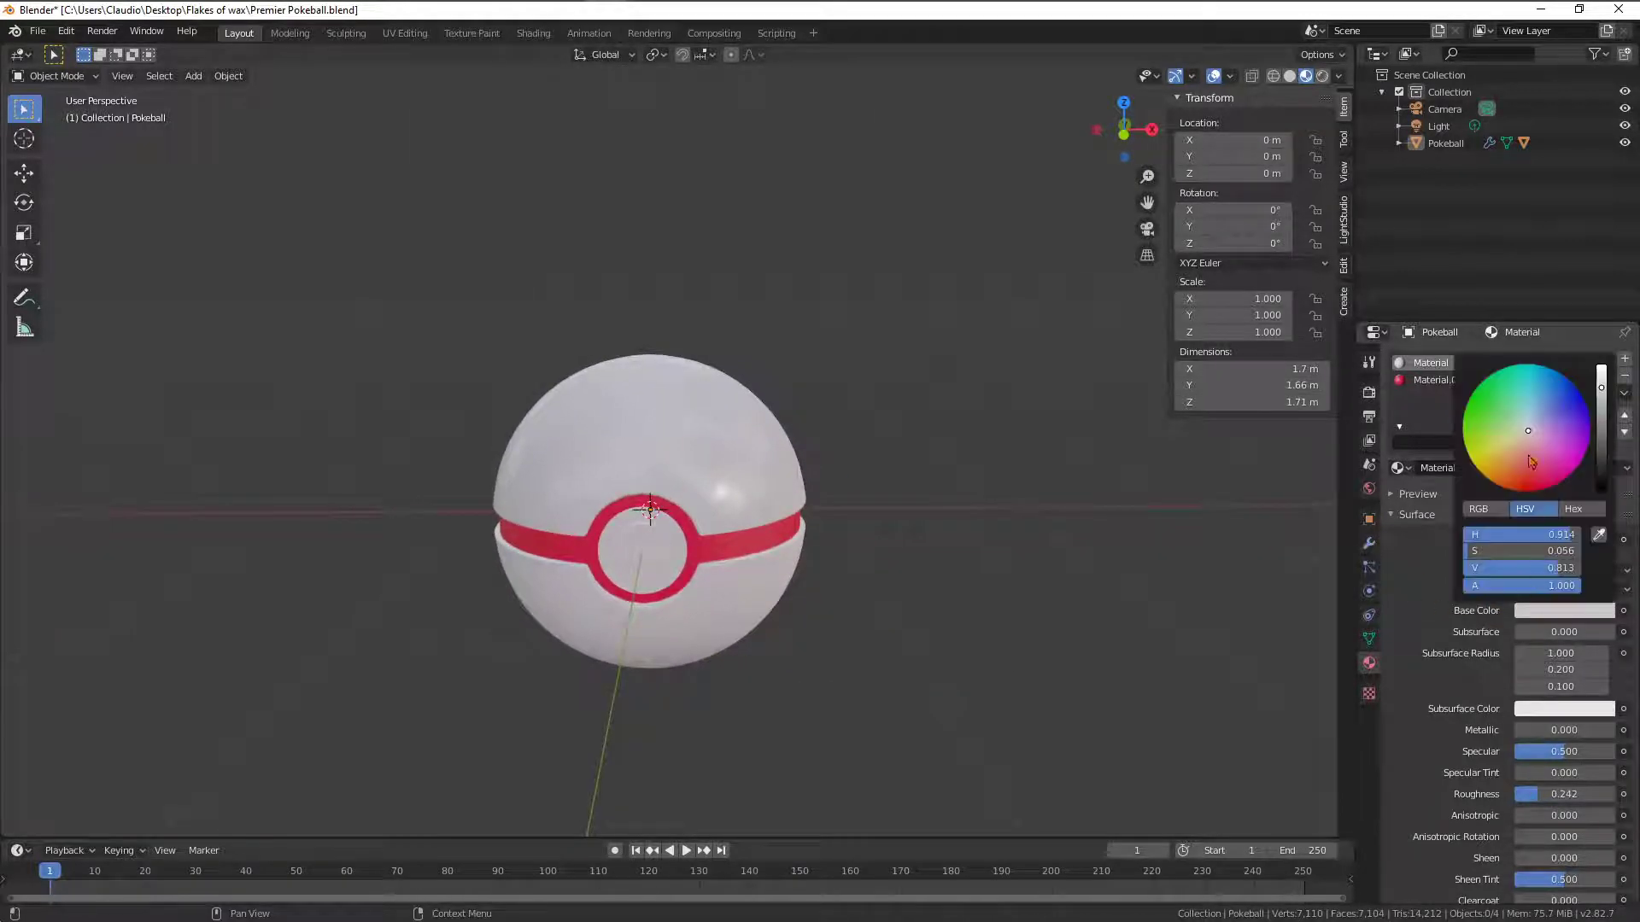
left_click_drag(1522, 557, 1510, 556)
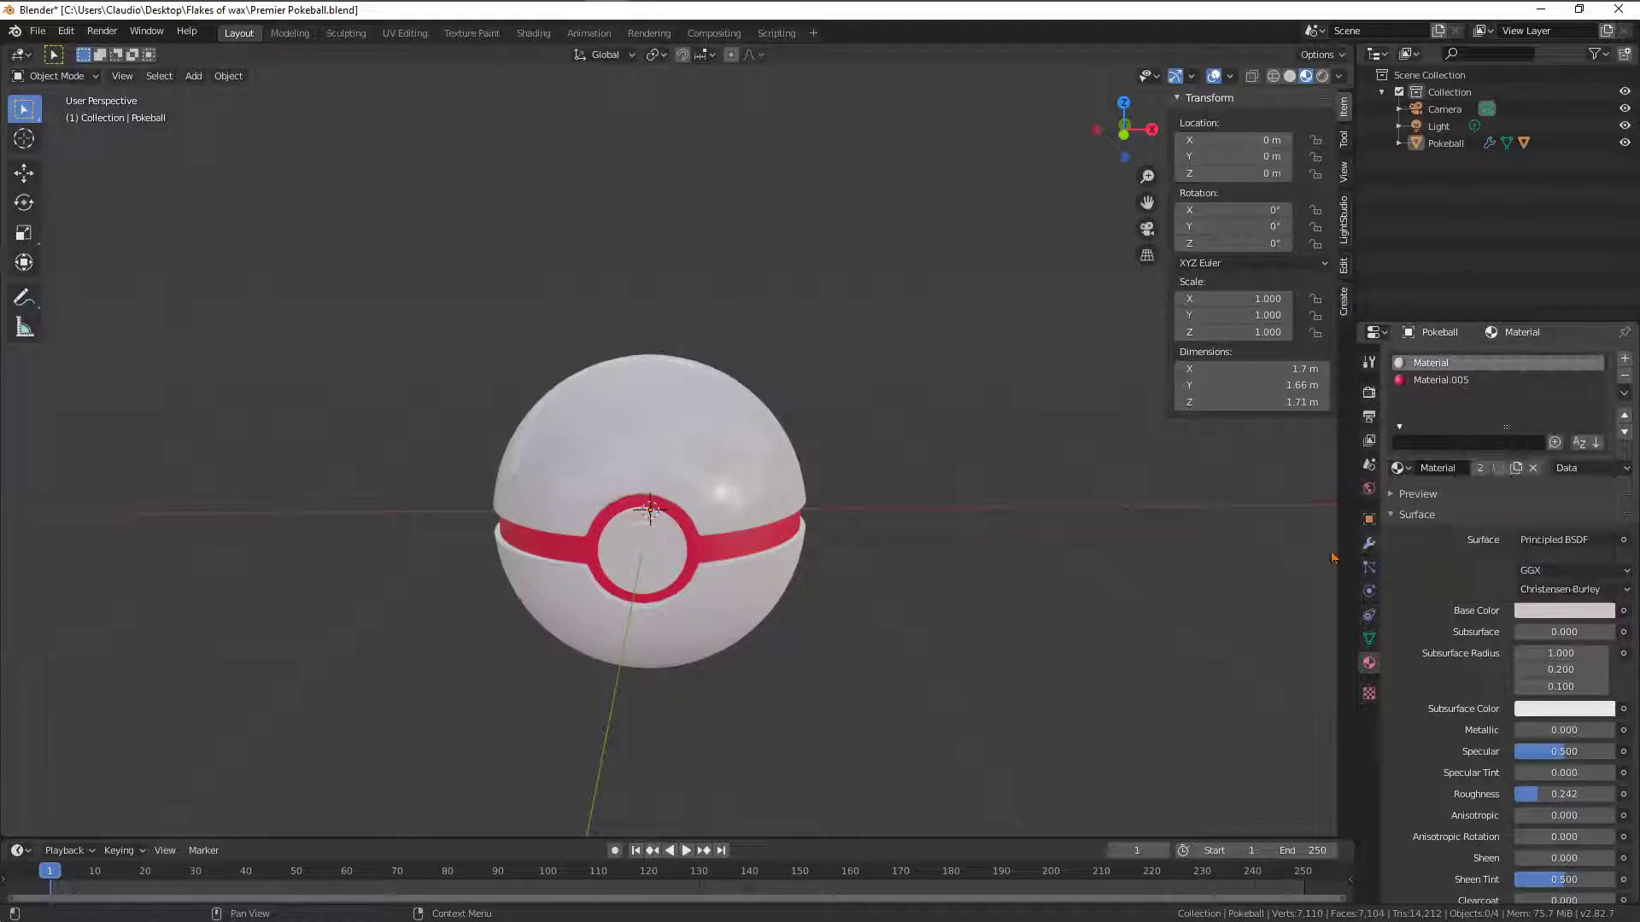
Open the Shading workspace to work on the node tree of the ball's white "Material"
scroll(774, 461, "down", 2)
mouse_move(772, 461)
middle_mouse_down()
mouse_move(1028, 472)
mouse_move(864, 427)
mouse_move(805, 486)
mouse_move(908, 483)
mouse_move(856, 474)
mouse_move(641, 299)
middle_mouse_up()
scroll(805, 487, "up", 4)
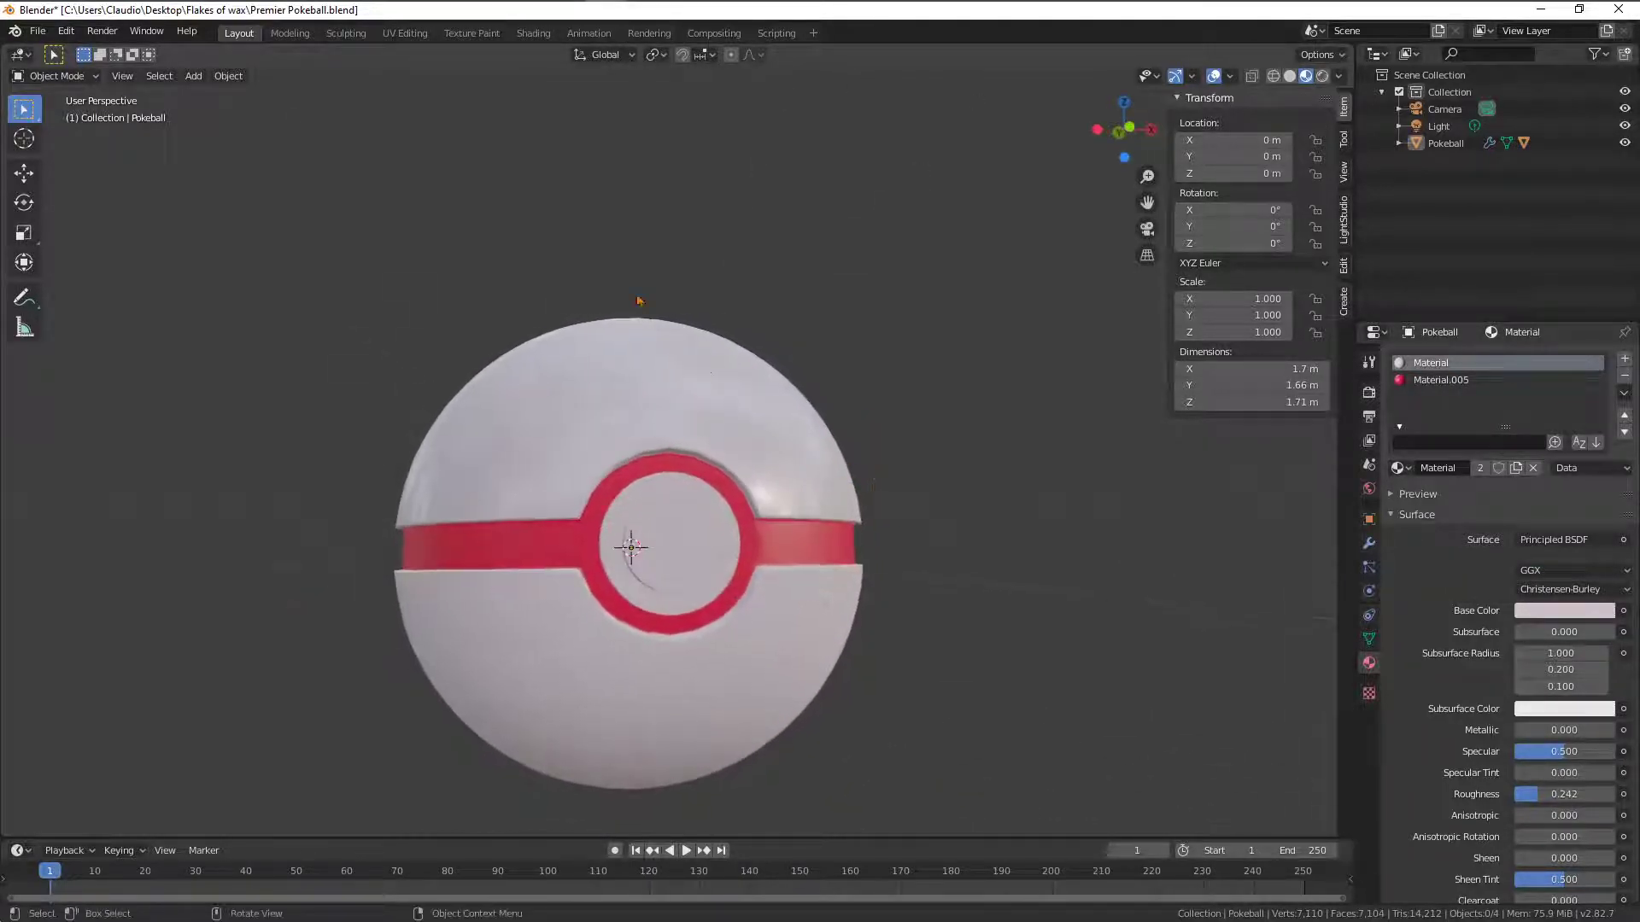
left_click(533, 32)
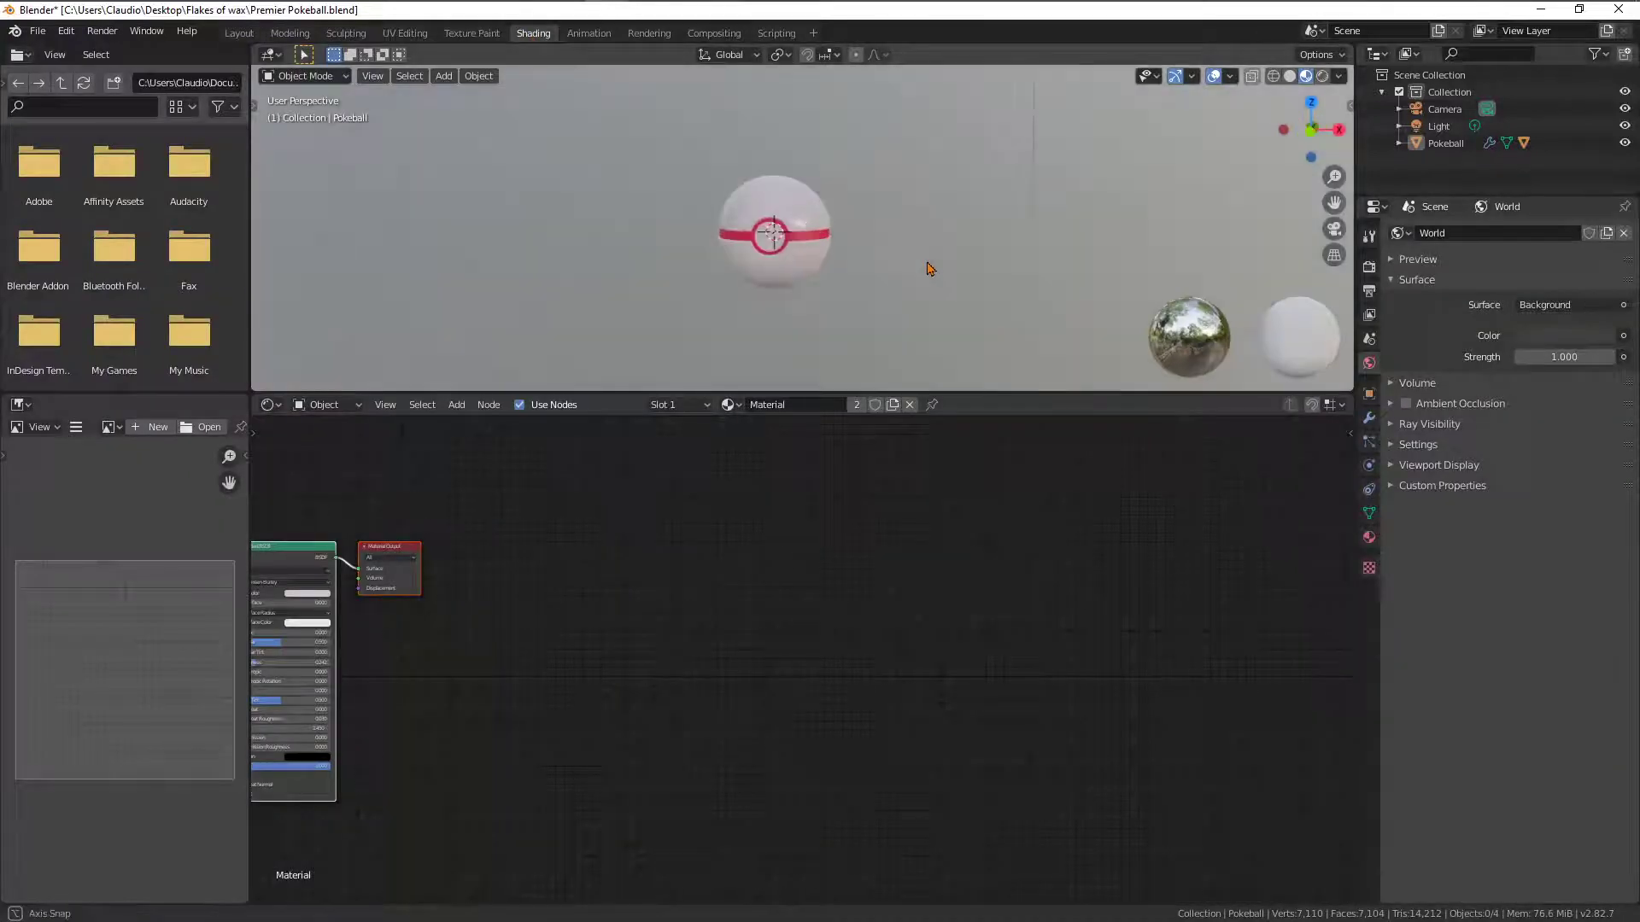
scroll(911, 275, "up", 4)
mouse_move(919, 264)
middle_mouse_down()
mouse_move(913, 232)
mouse_move(951, 249)
mouse_move(834, 343)
mouse_move(850, 353)
mouse_move(820, 329)
middle_mouse_up()
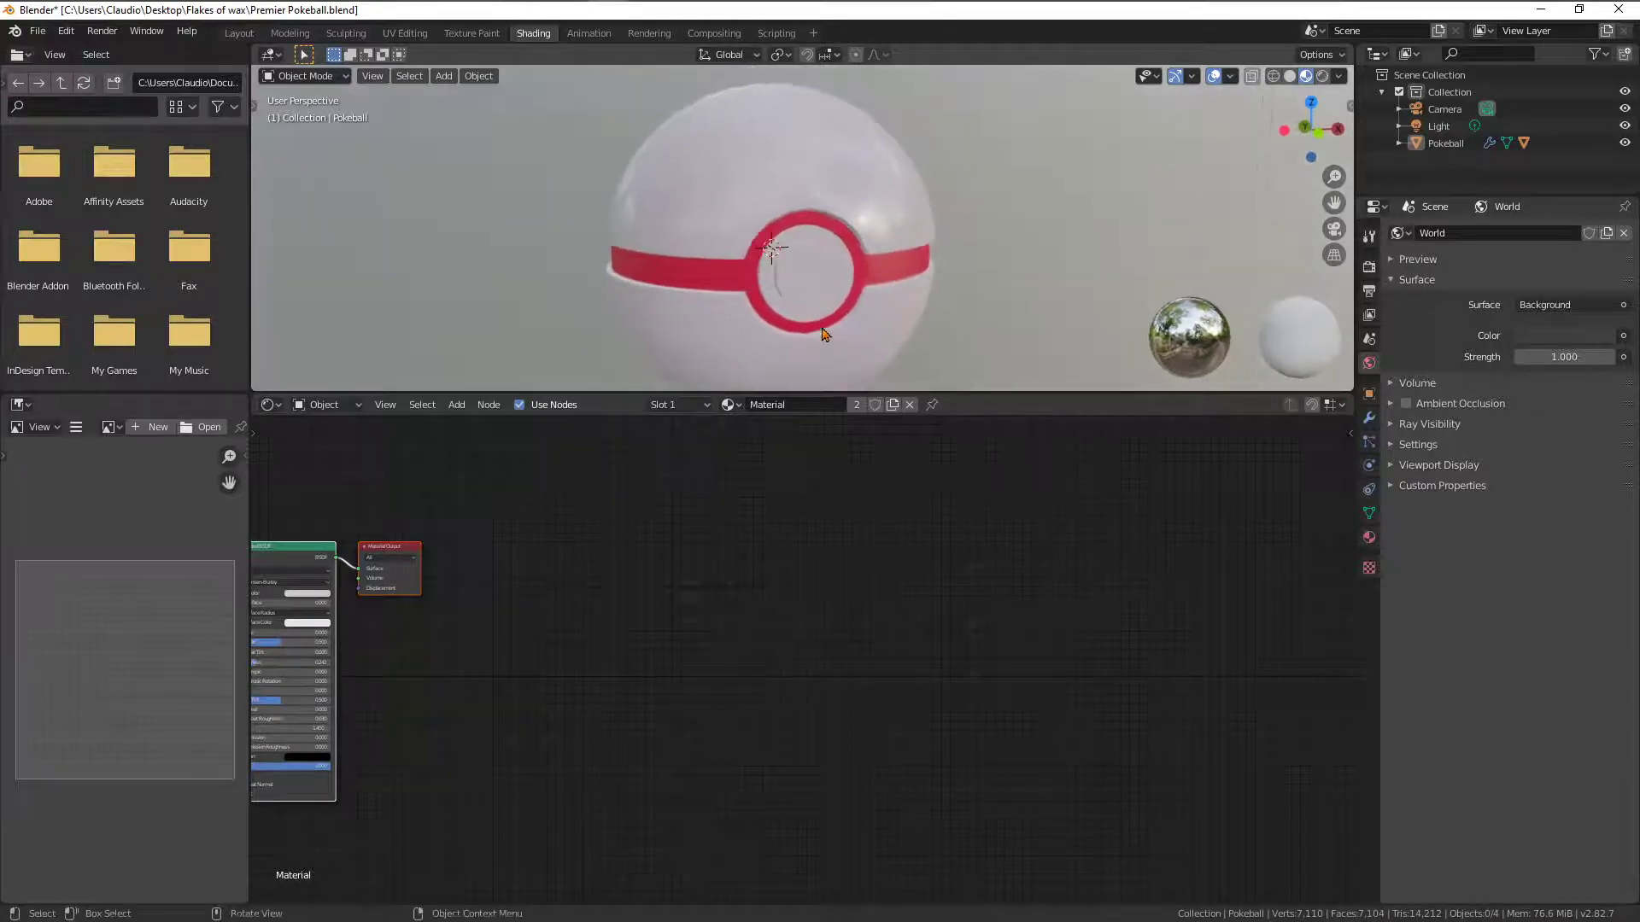
middle_click_drag(586, 640, 1015, 596)
scroll(897, 637, "up", 5)
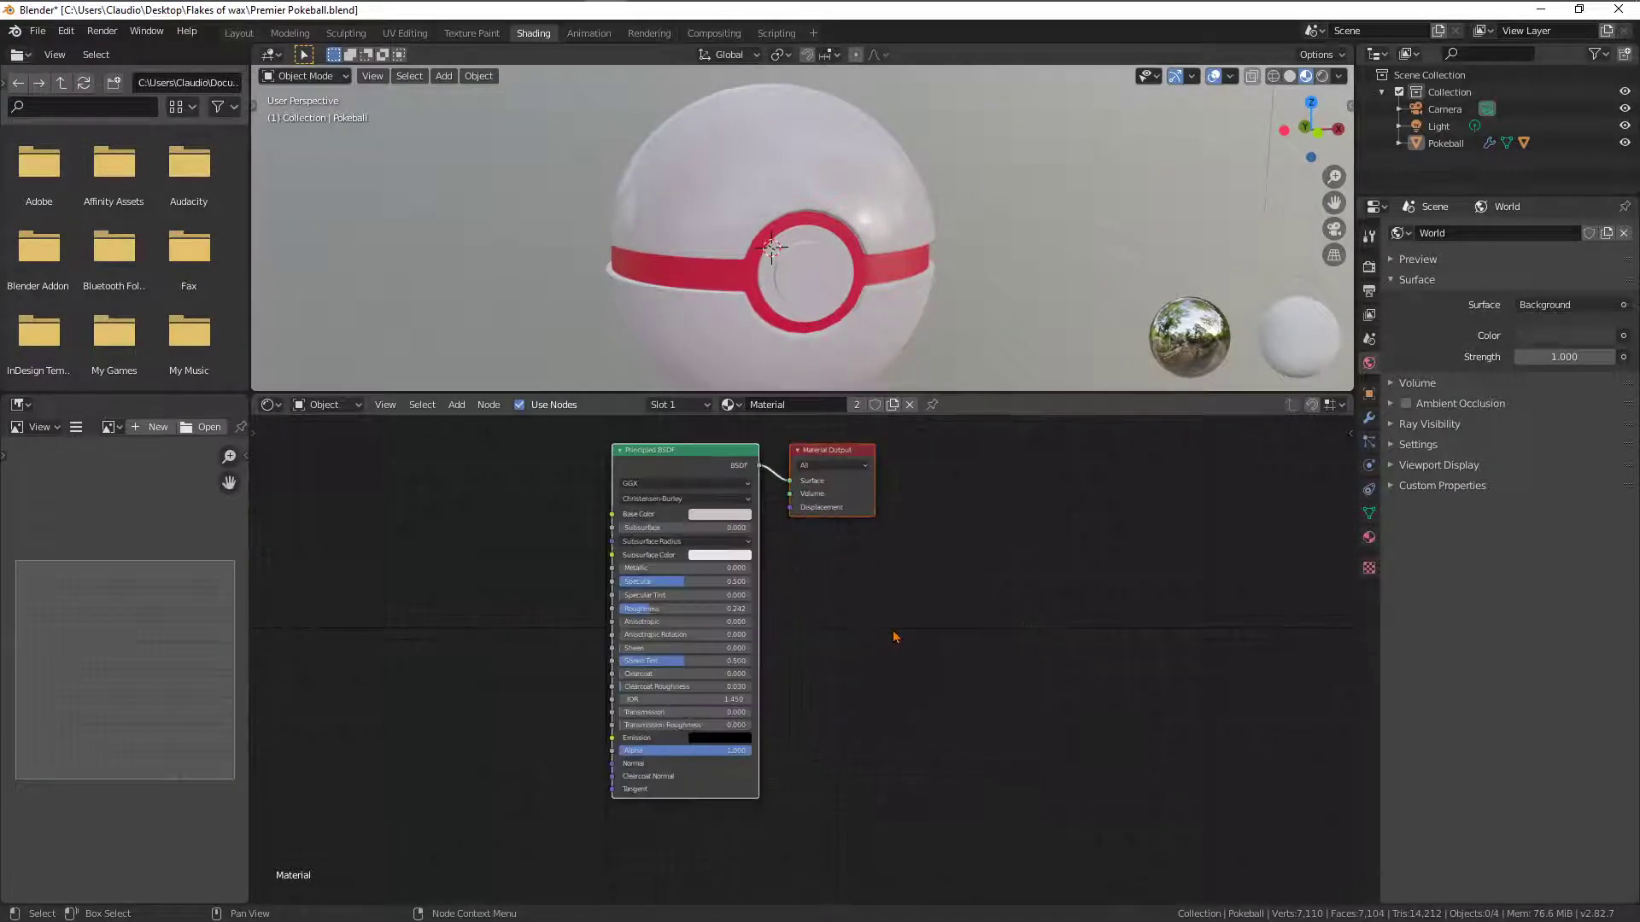
middle_click_drag(890, 634, 1107, 704)
scroll(885, 713, "up", 4)
middle_click_drag(733, 624, 780, 706)
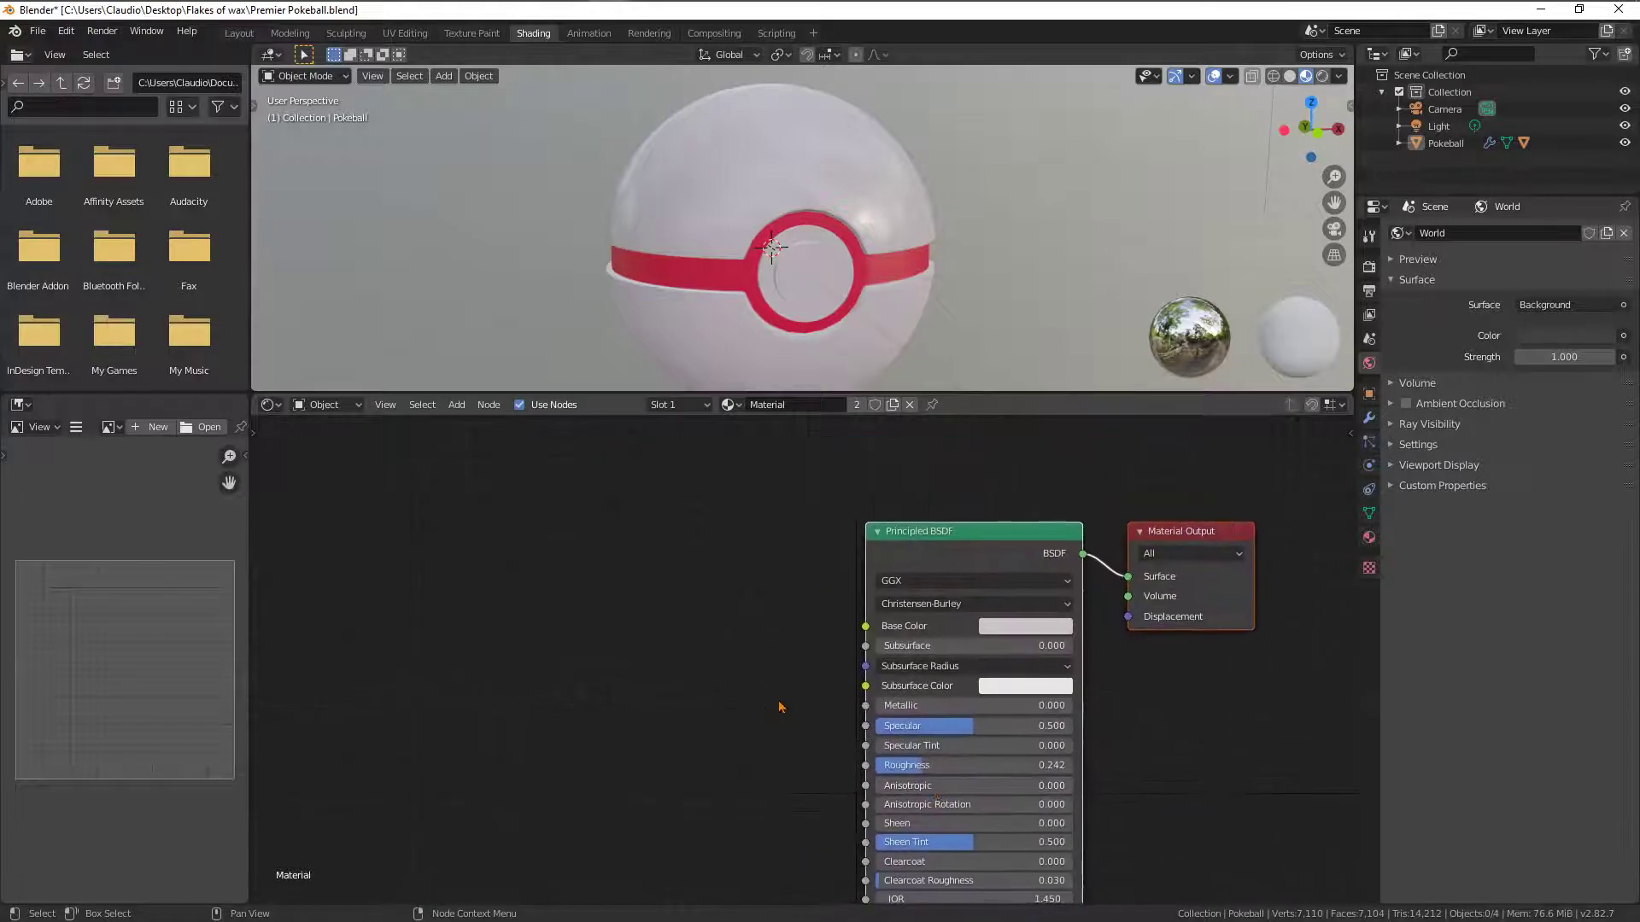
scroll(792, 646, "up", 4)
middle_click_drag(827, 603, 851, 661)
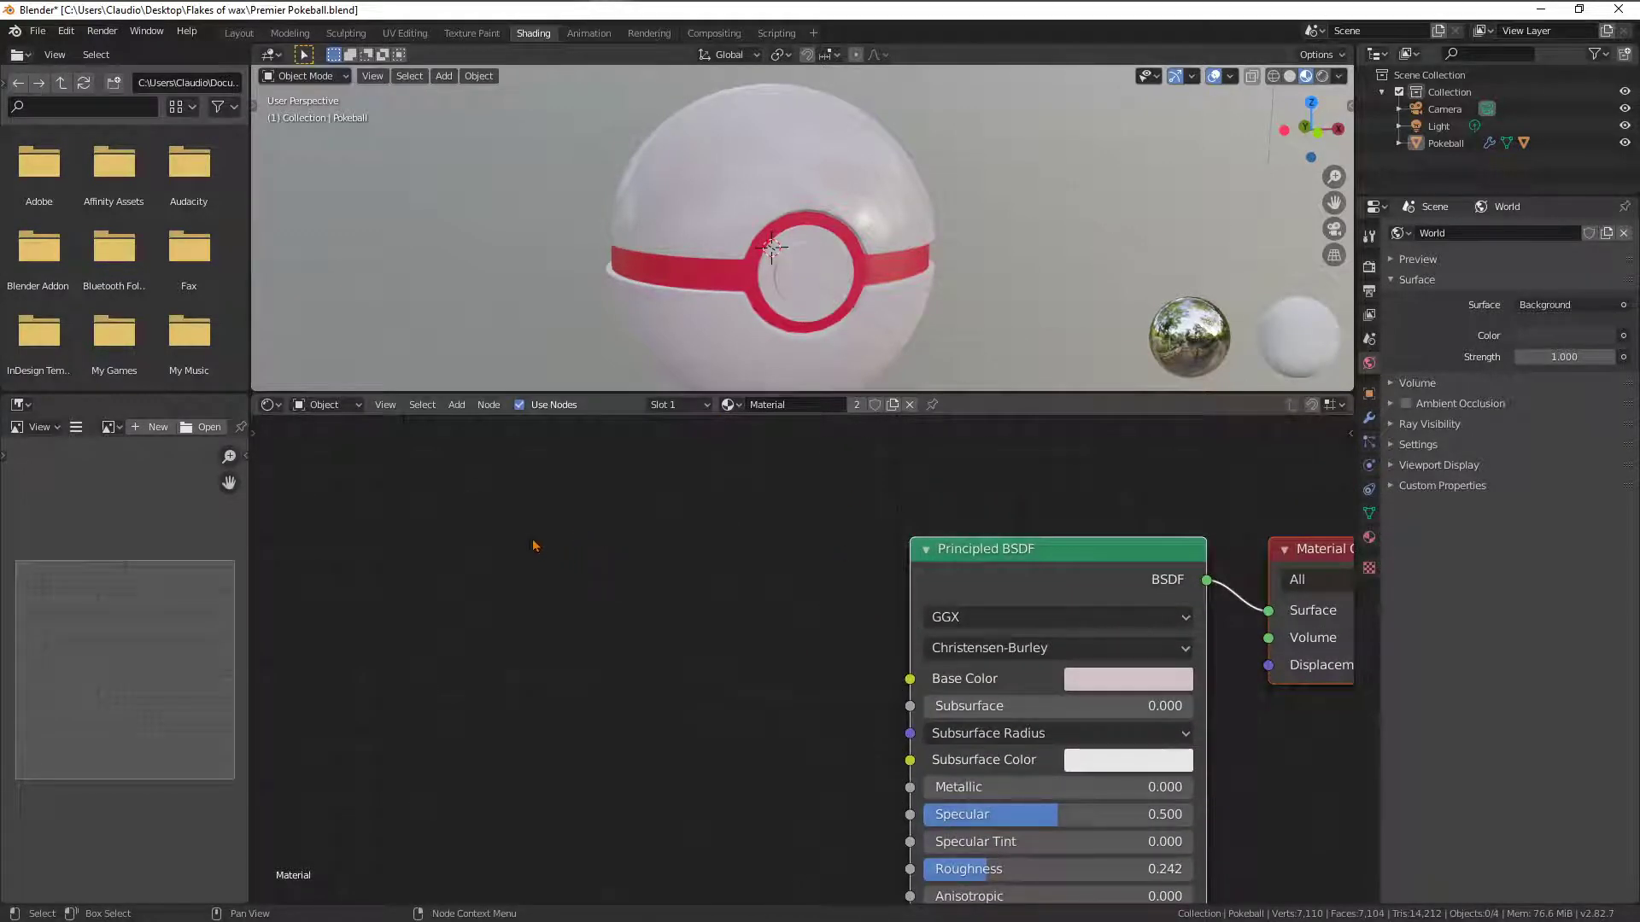
Copy the hex code CFC1C8 from the Principled BSDF's base color
left_click(1093, 683)
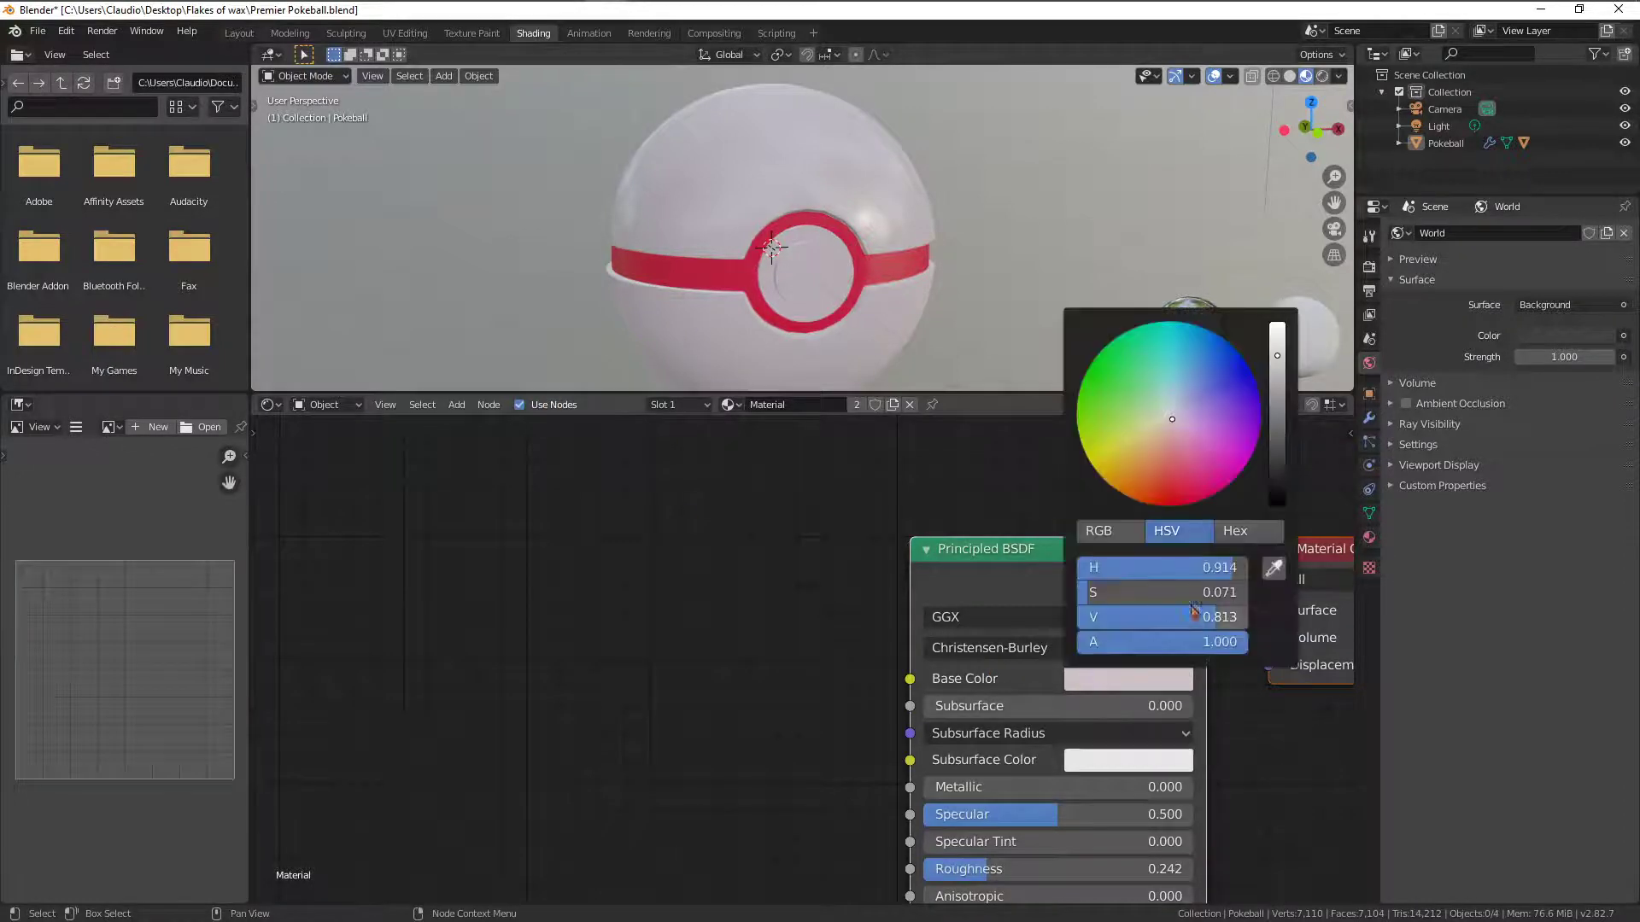
left_click(1235, 531)
left_click(1136, 567)
key("ctrl+c")
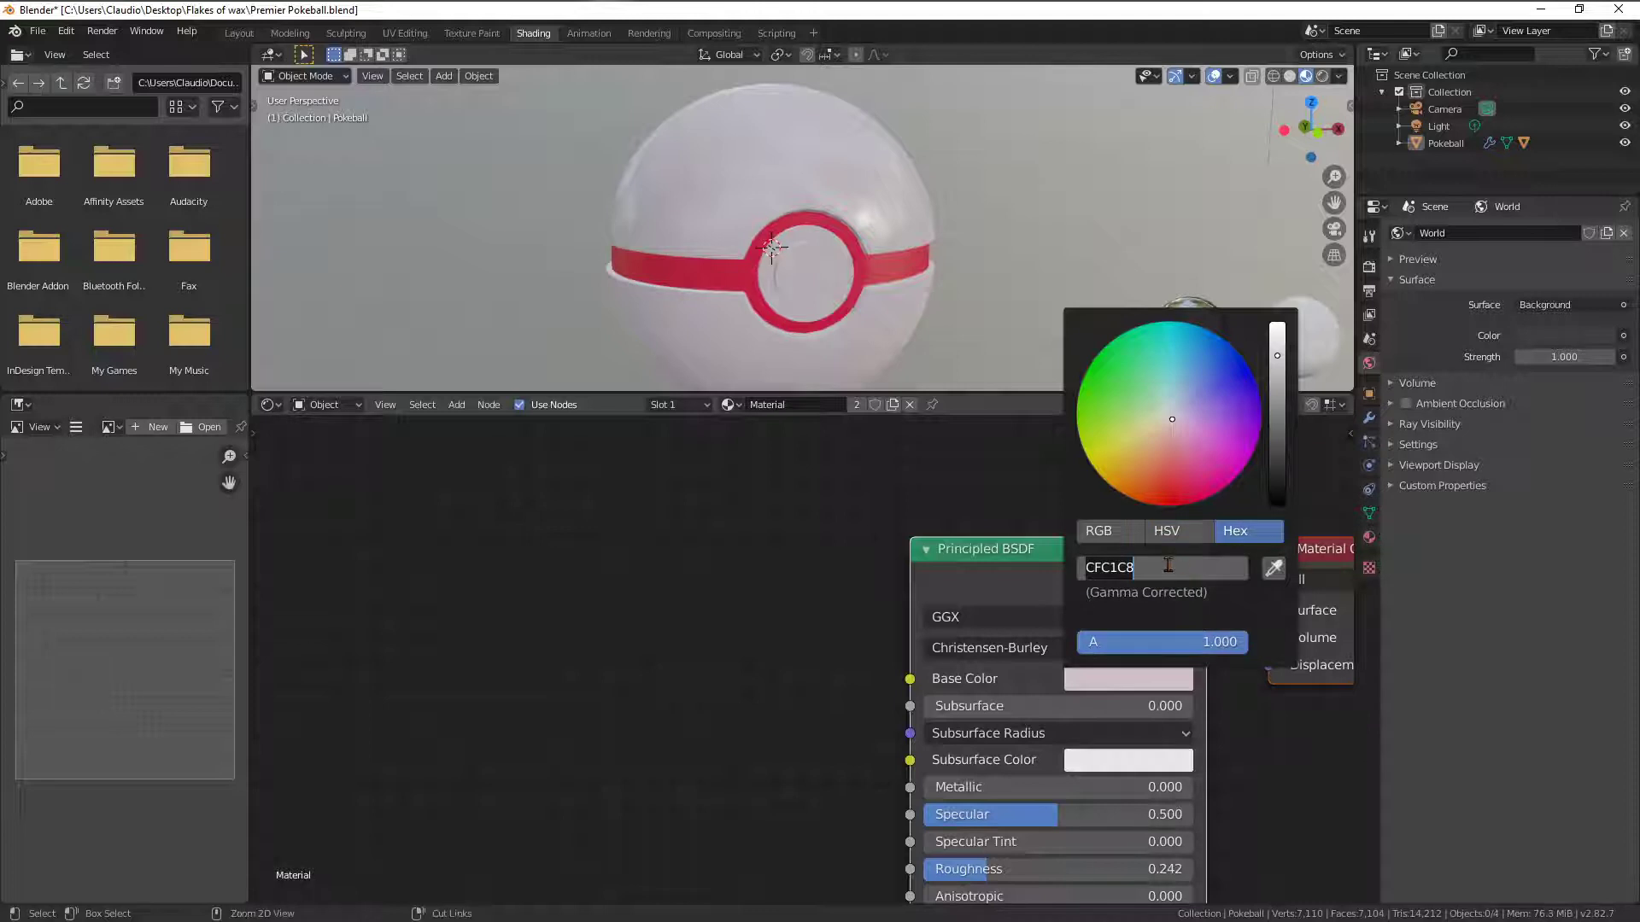
left_click(759, 616)
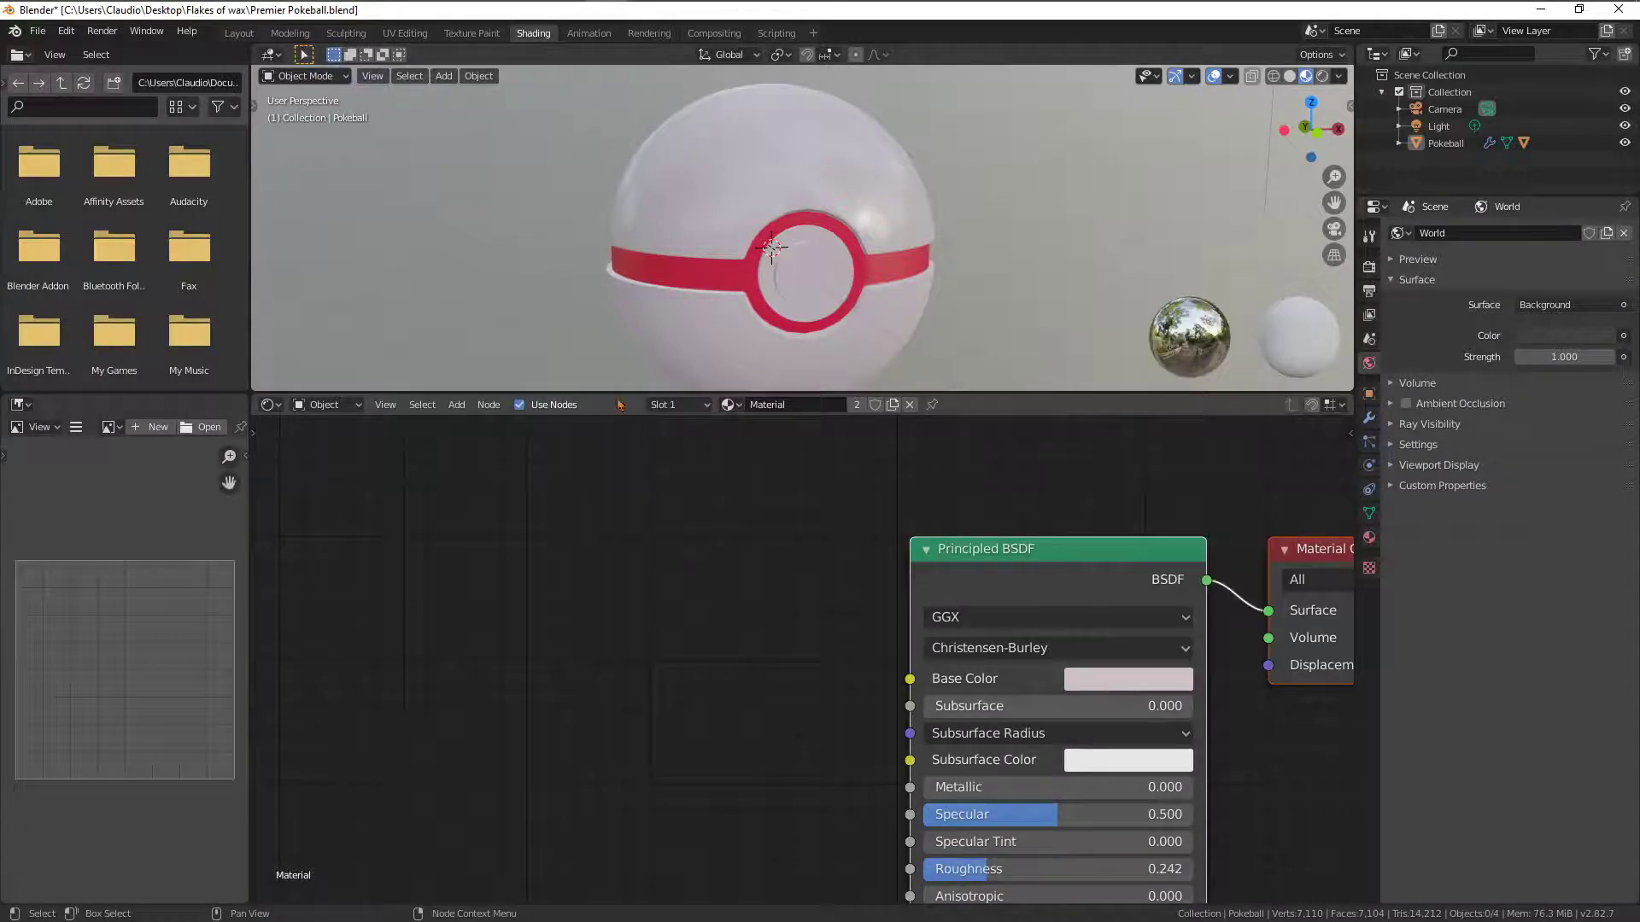
Add a ColorRamp node beside the Principled BSDF and connect its Color output to Base Color
left_click(465, 412)
mouse_move(523, 538)
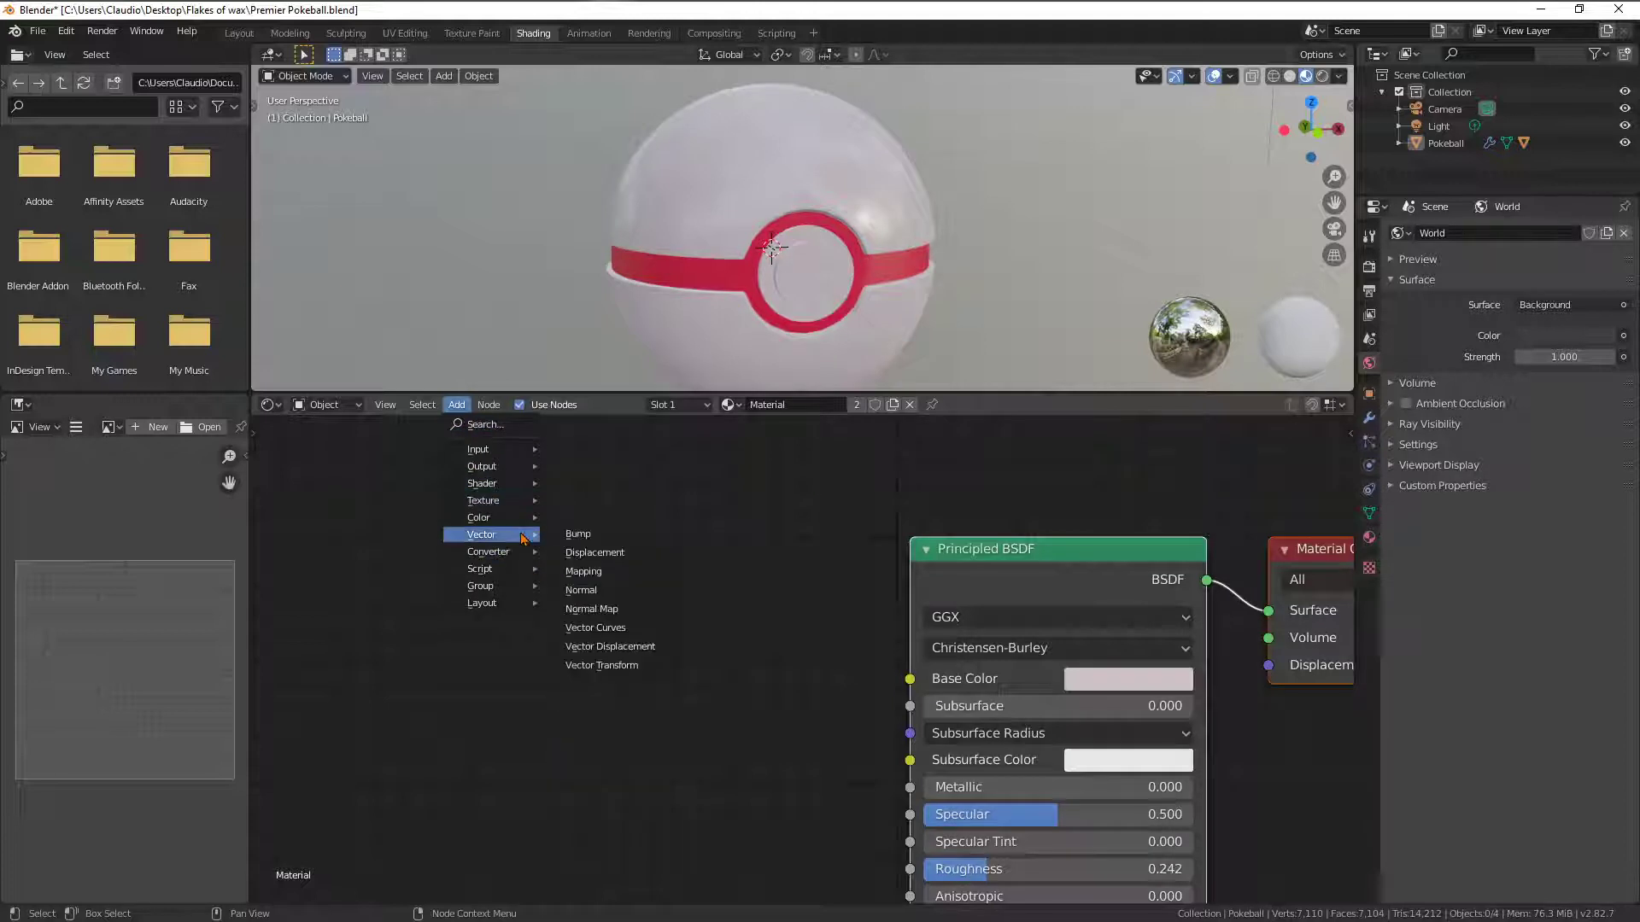
left_click(589, 571)
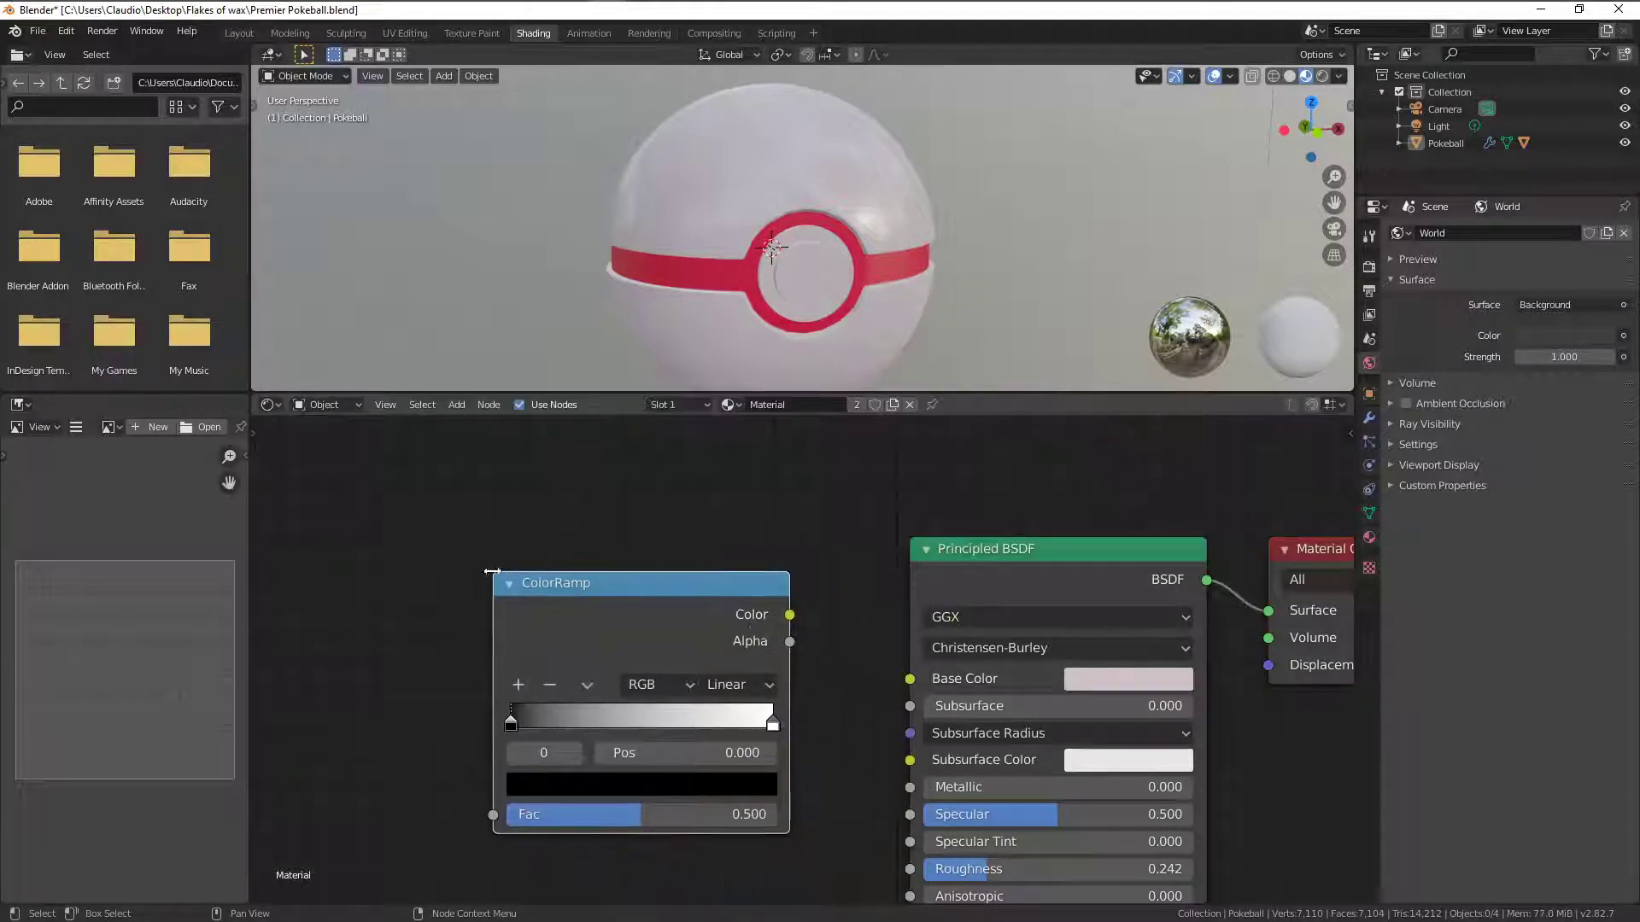
left_click_drag(790, 614, 910, 678)
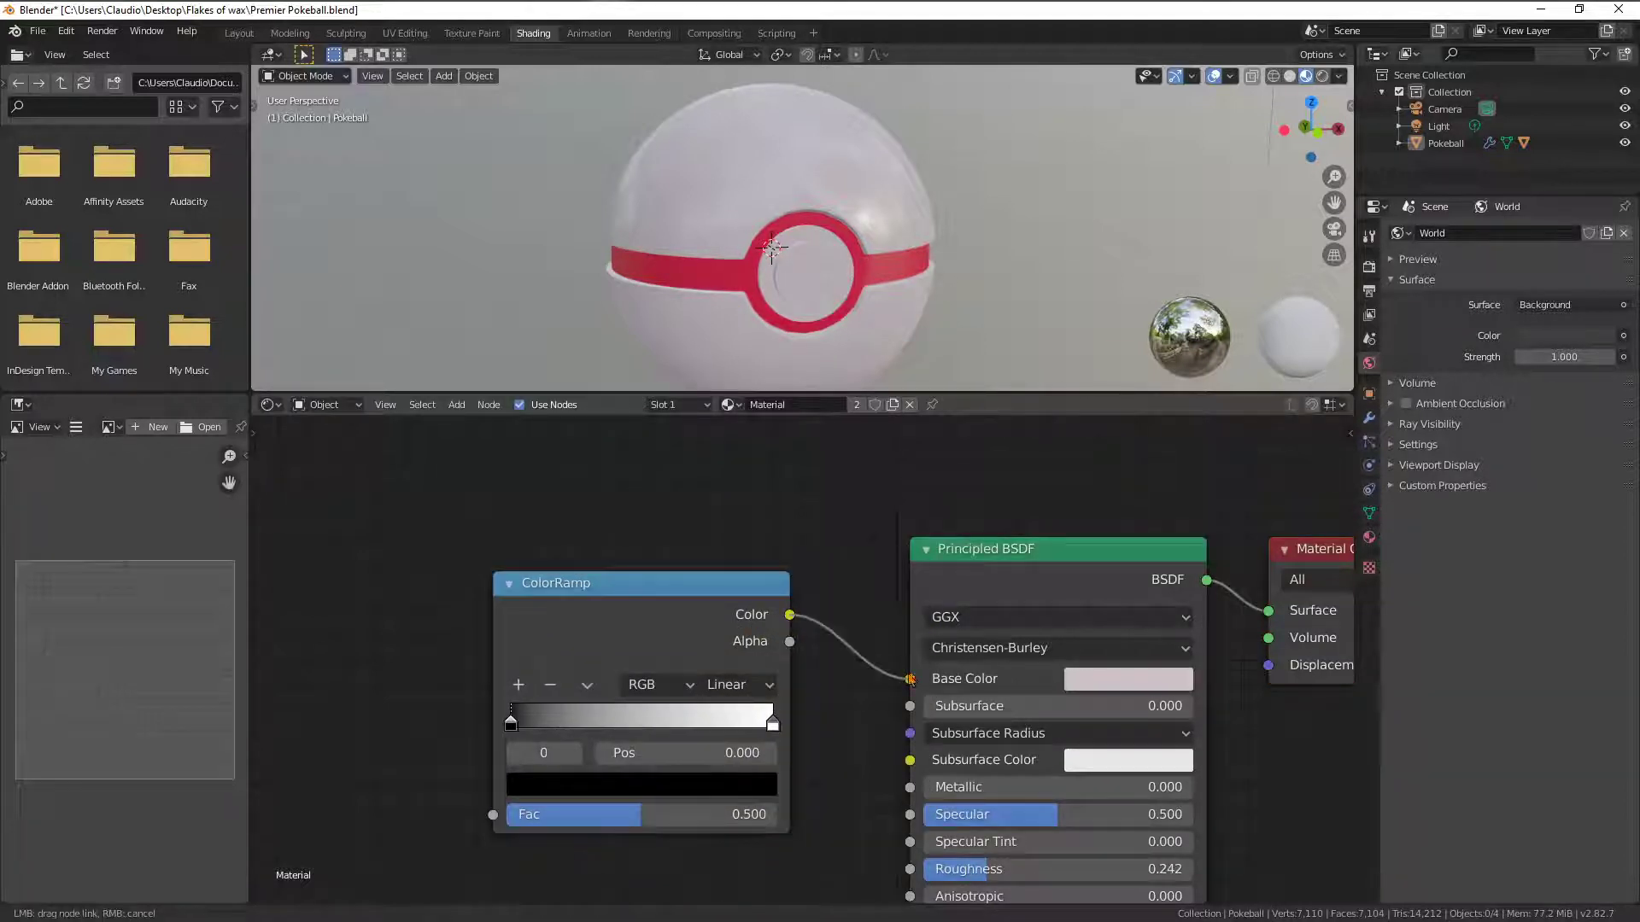
Set the ColorRamp's white end stop to the copied hex color CFC1C8
left_click(771, 727)
left_click(705, 794)
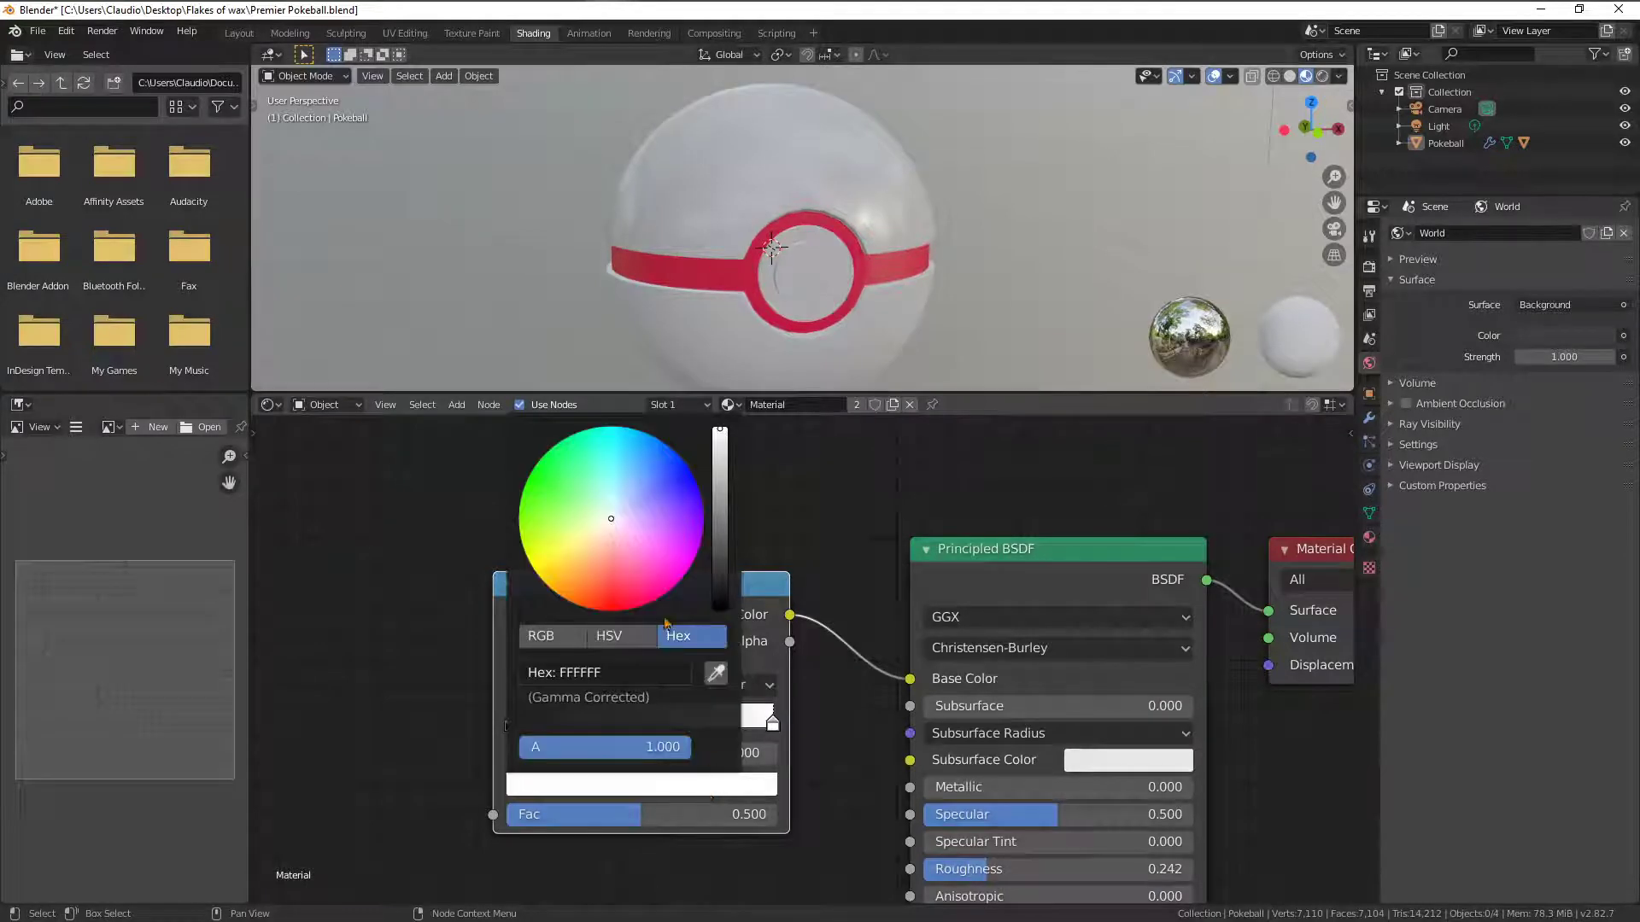
left_click(680, 672)
key("ctrl+v")
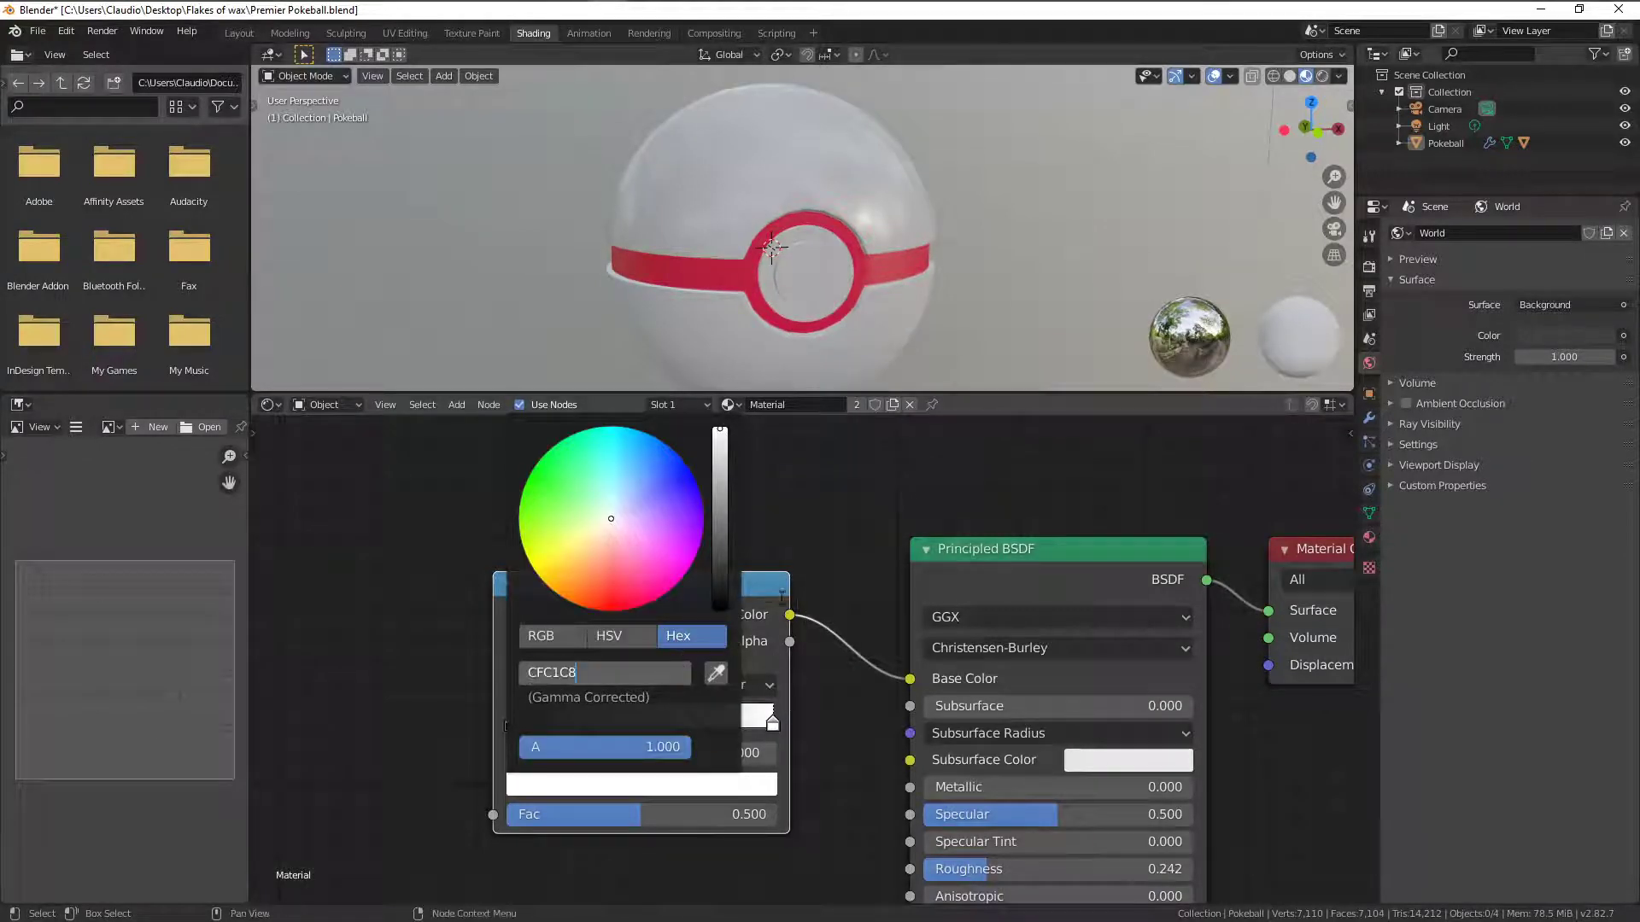
key("Return")
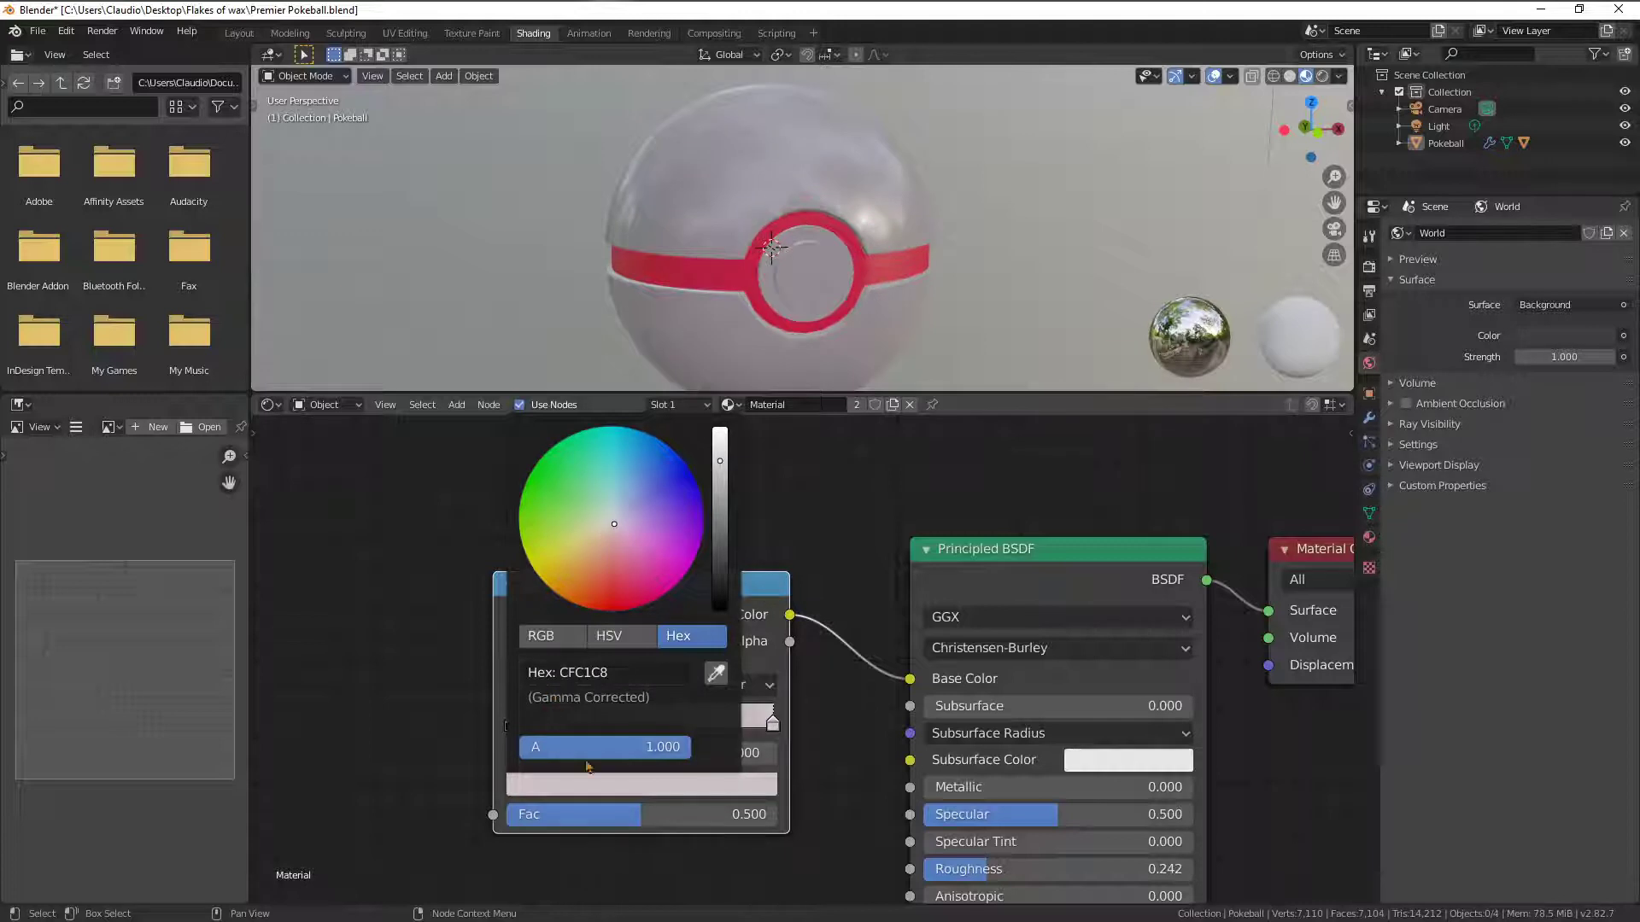
Set the ColorRamp's black start stop to the same hex color CFC1C8, keeping alpha at 1.0
left_click(511, 725)
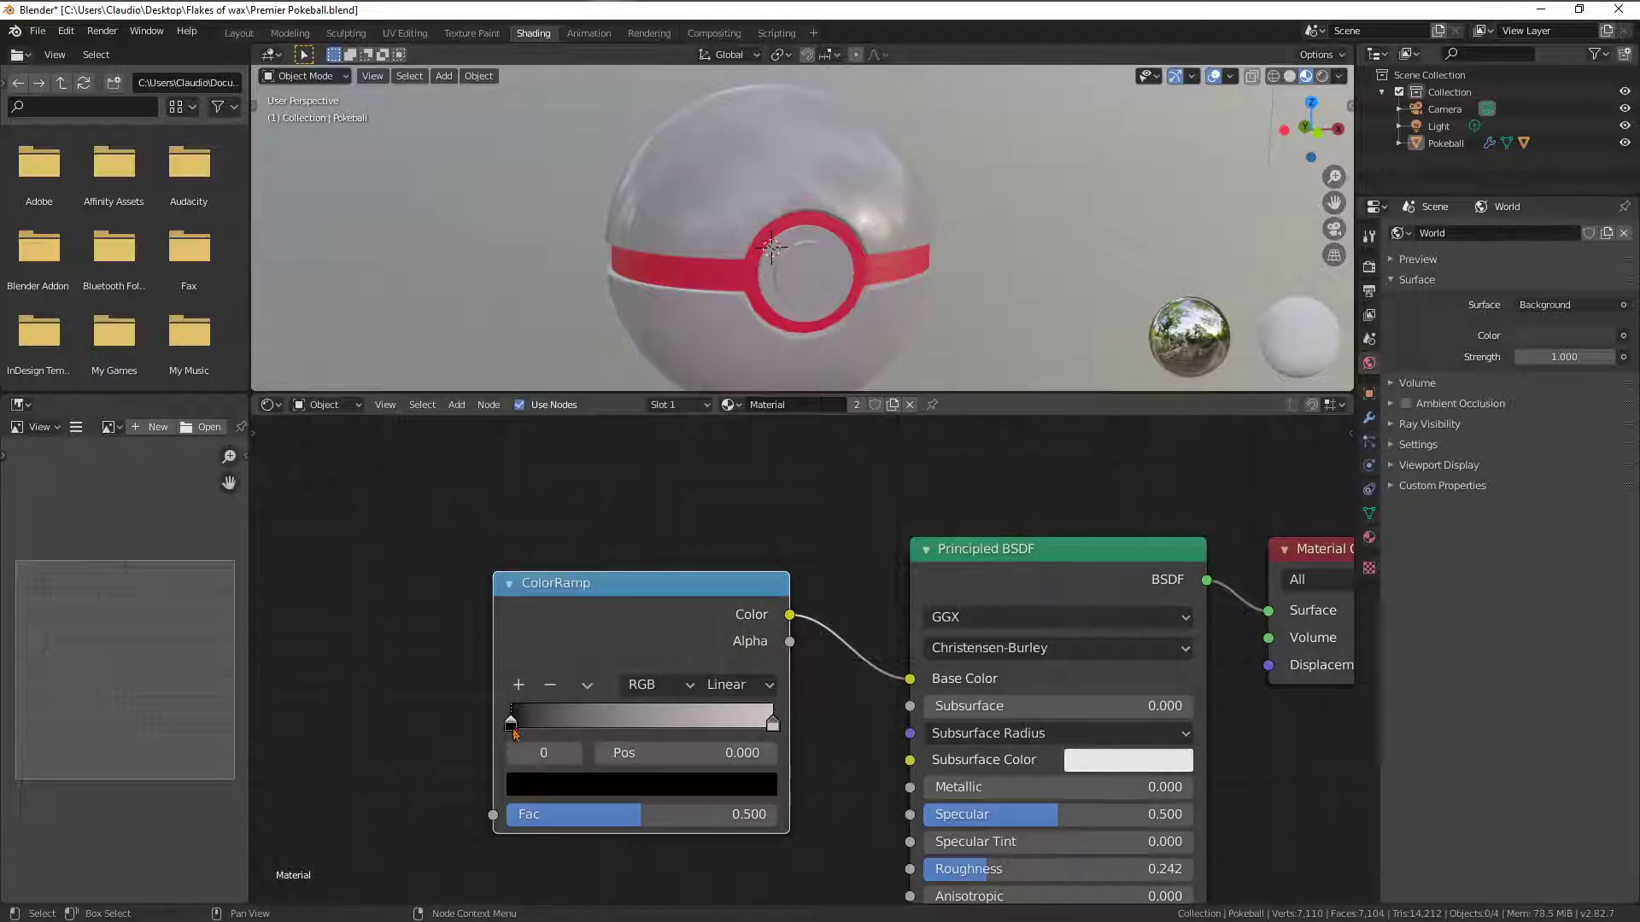
left_click(582, 788)
left_click(648, 673)
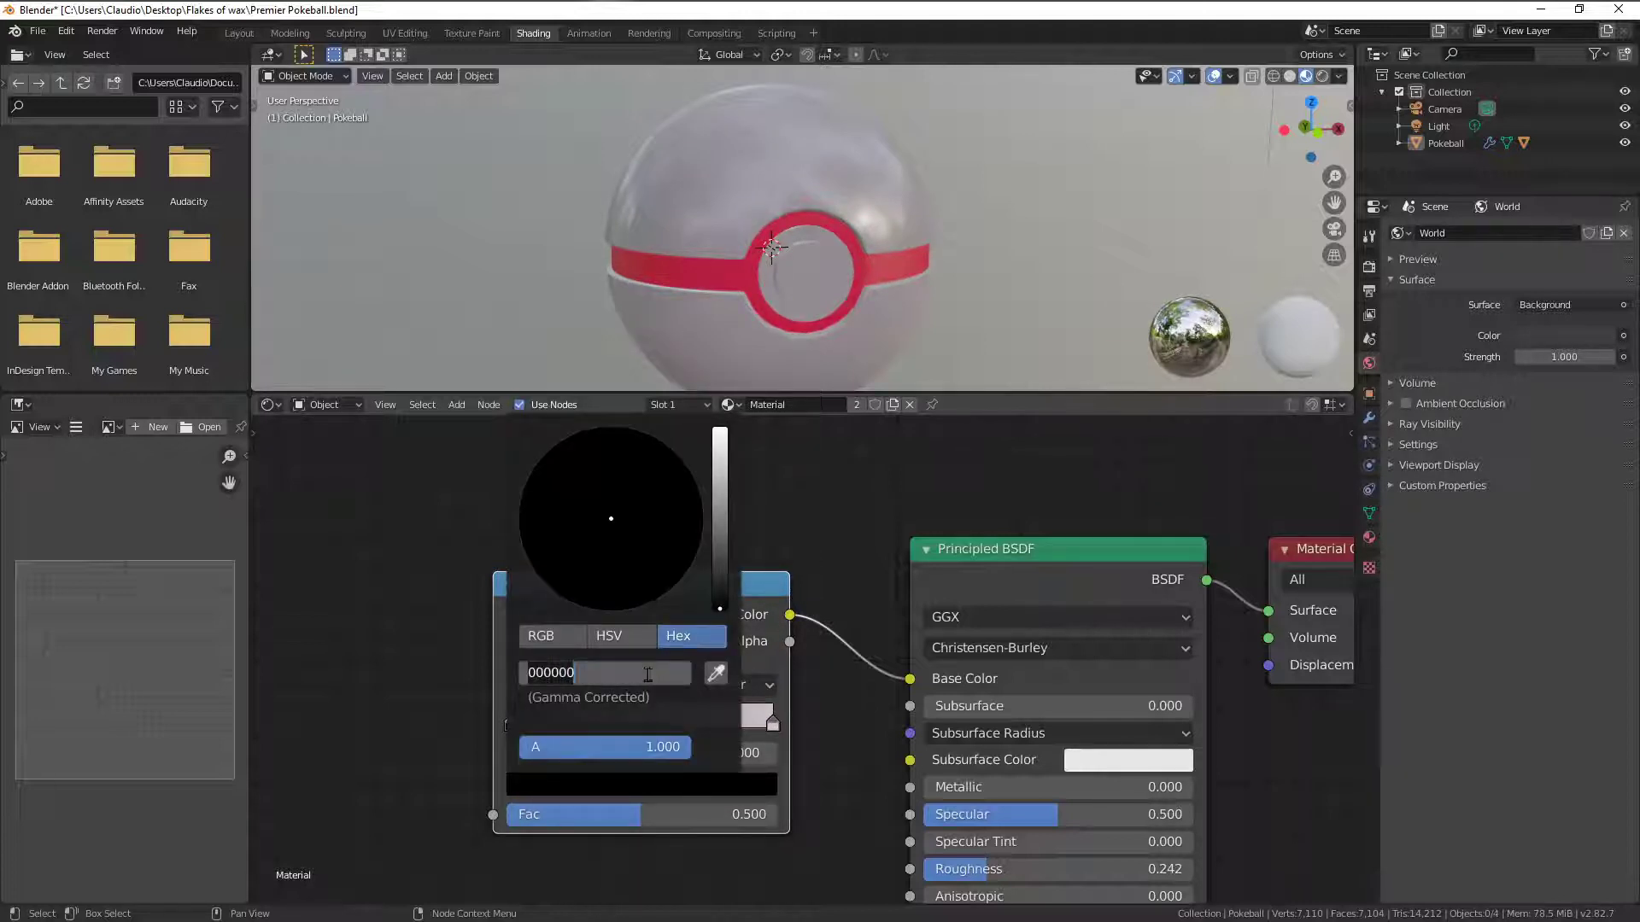
key("ctrl+v")
key("Return")
left_click(679, 749)
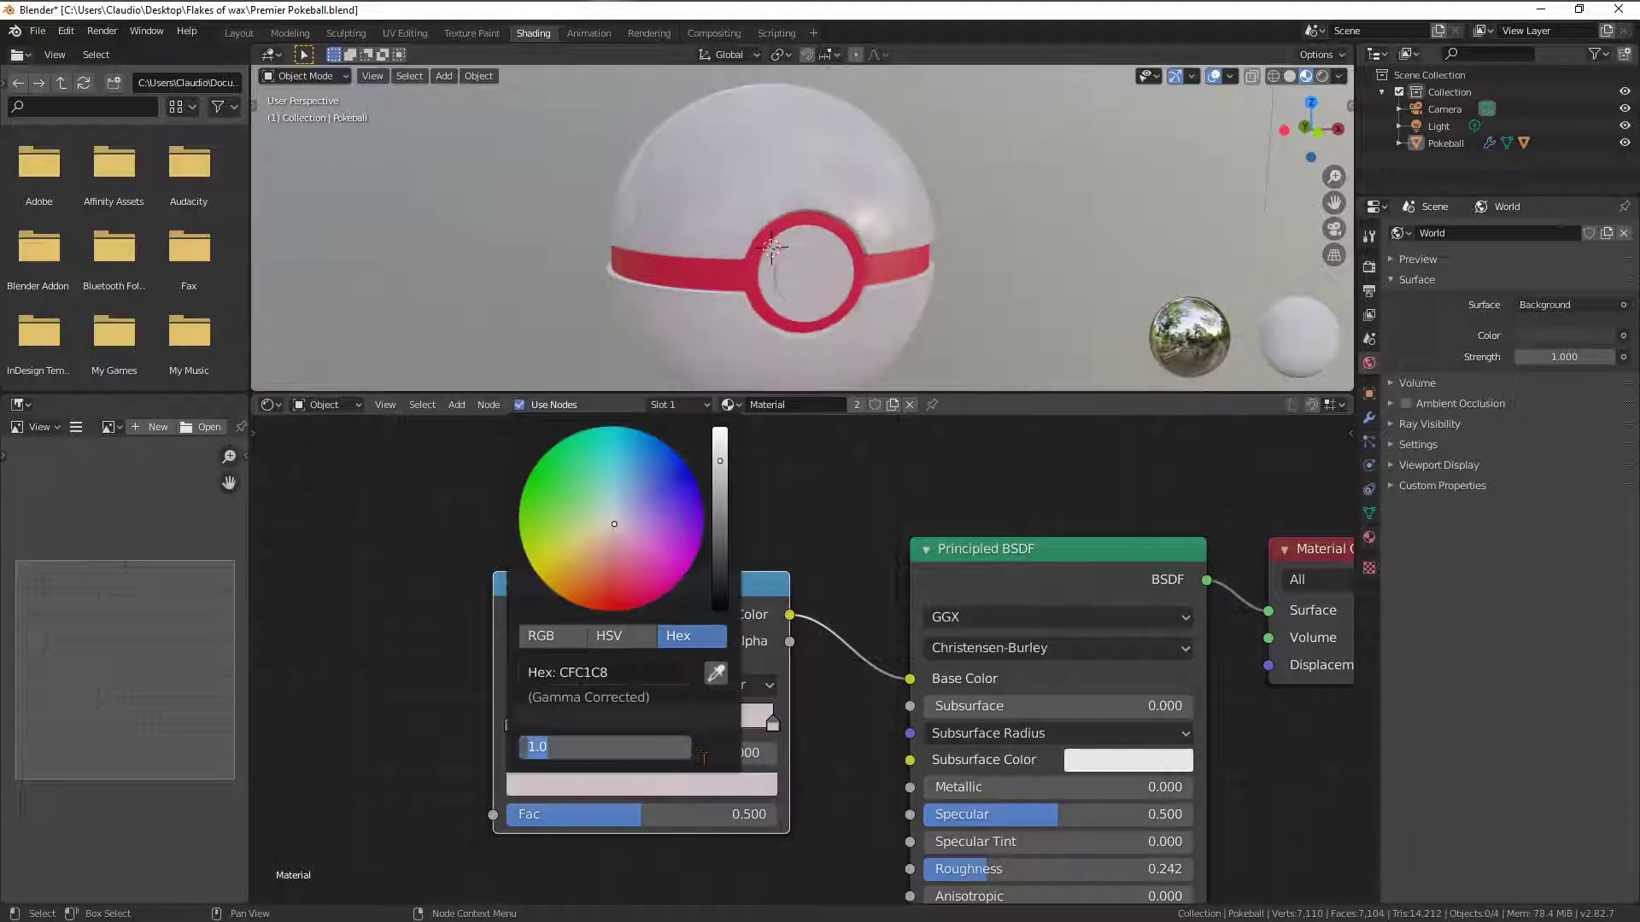
key("Return")
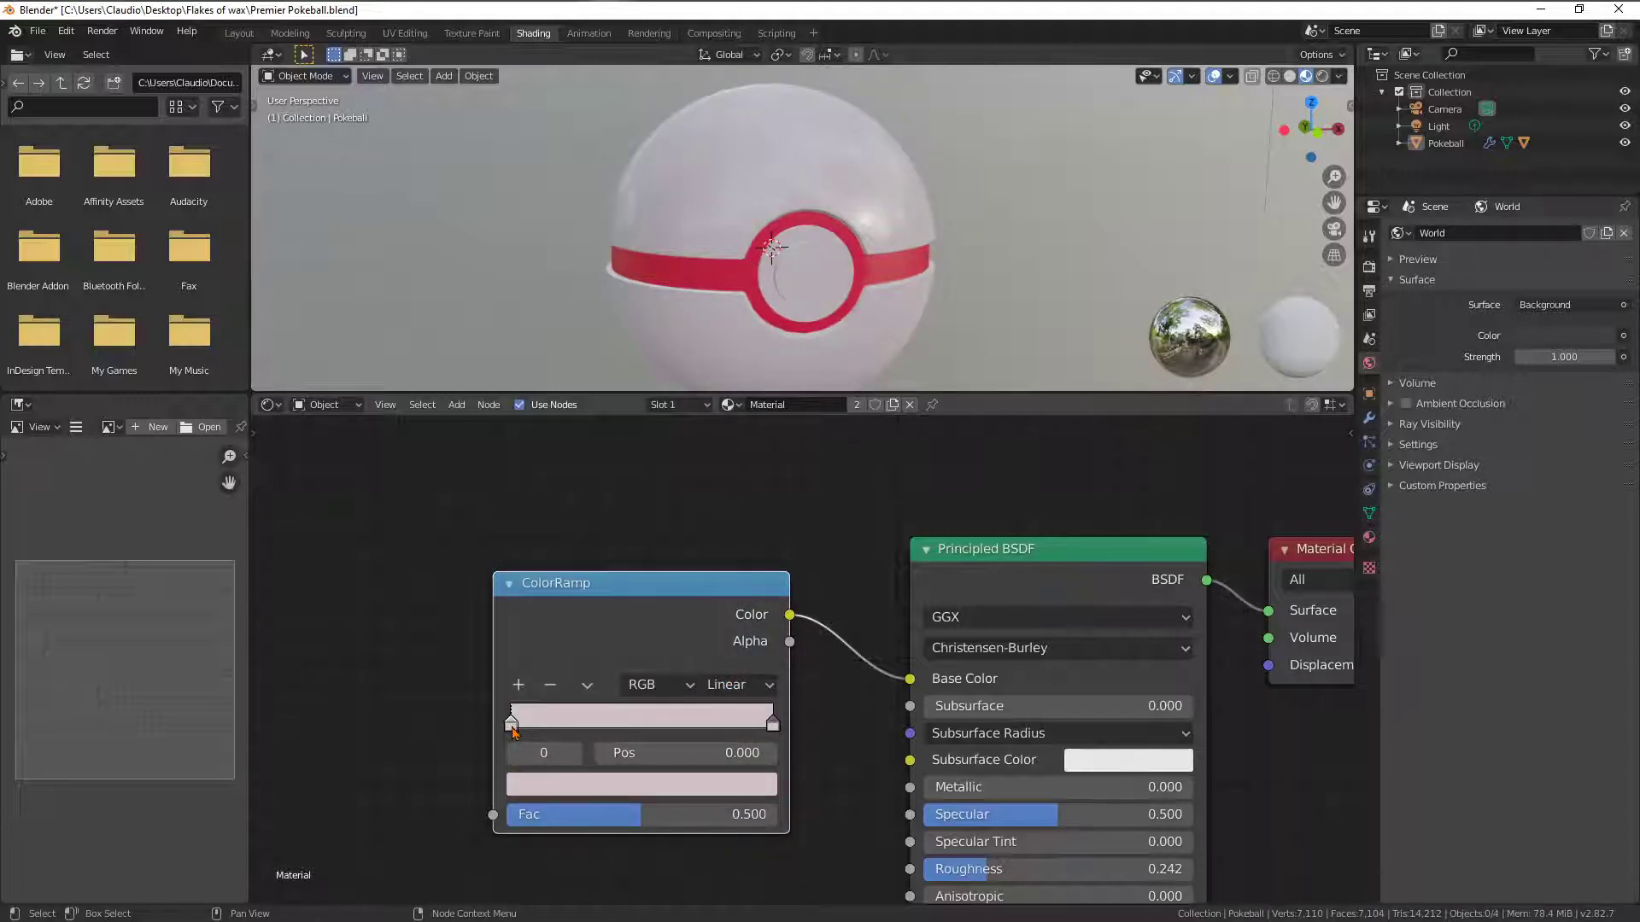
Darken the ColorRamp's first stop to a medium dusty pink
left_click(560, 786)
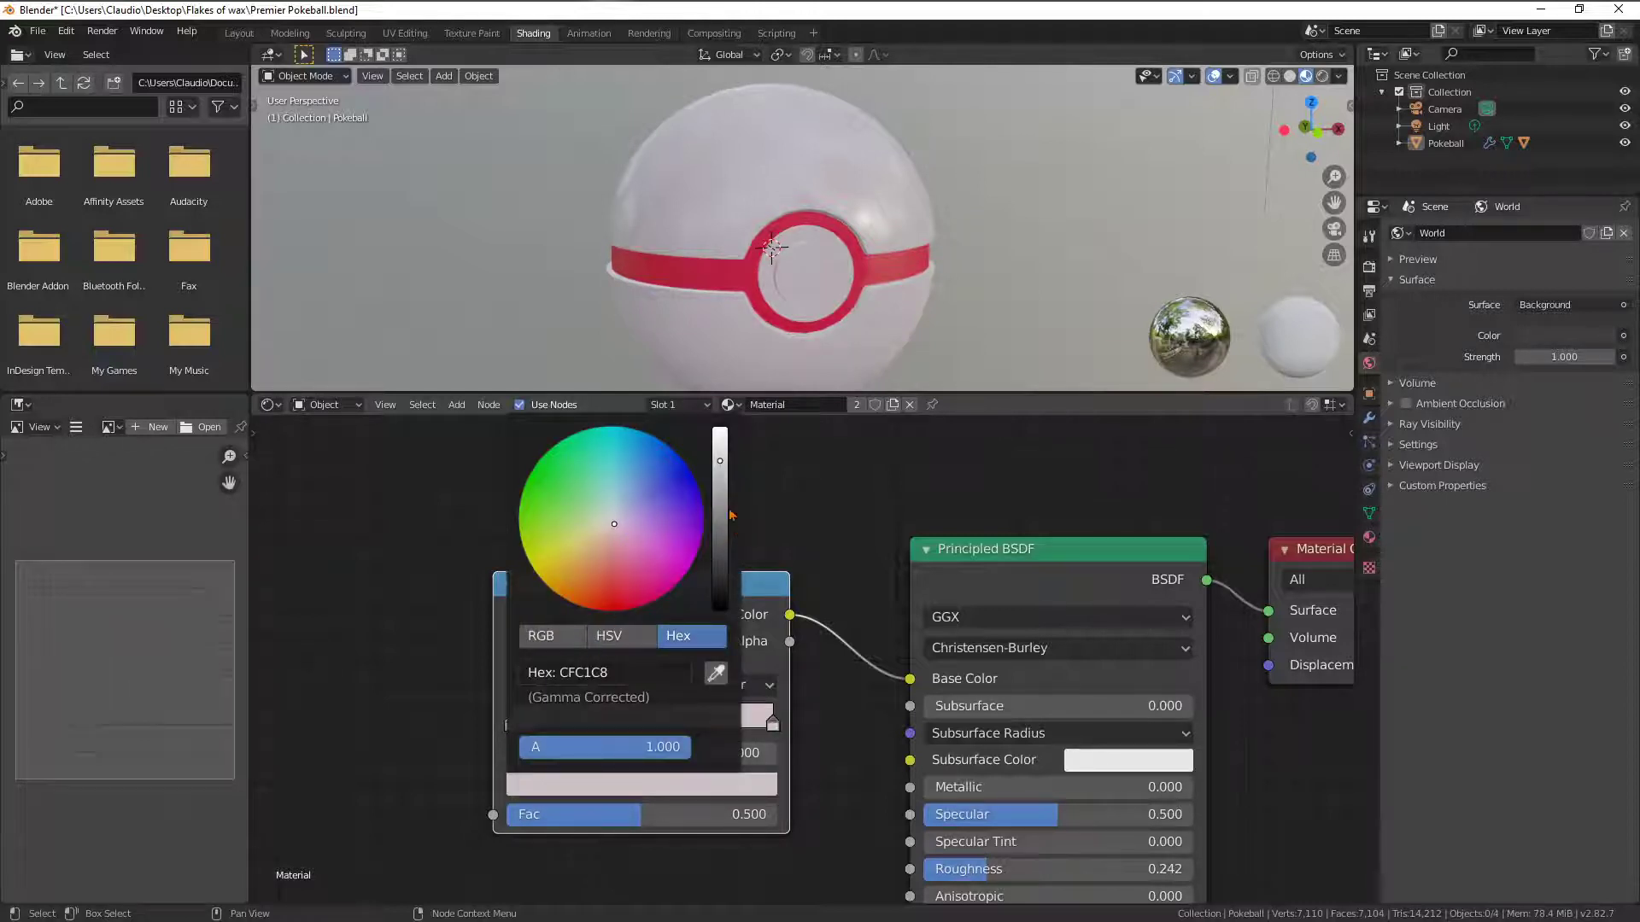
left_click_drag(731, 514, 720, 515)
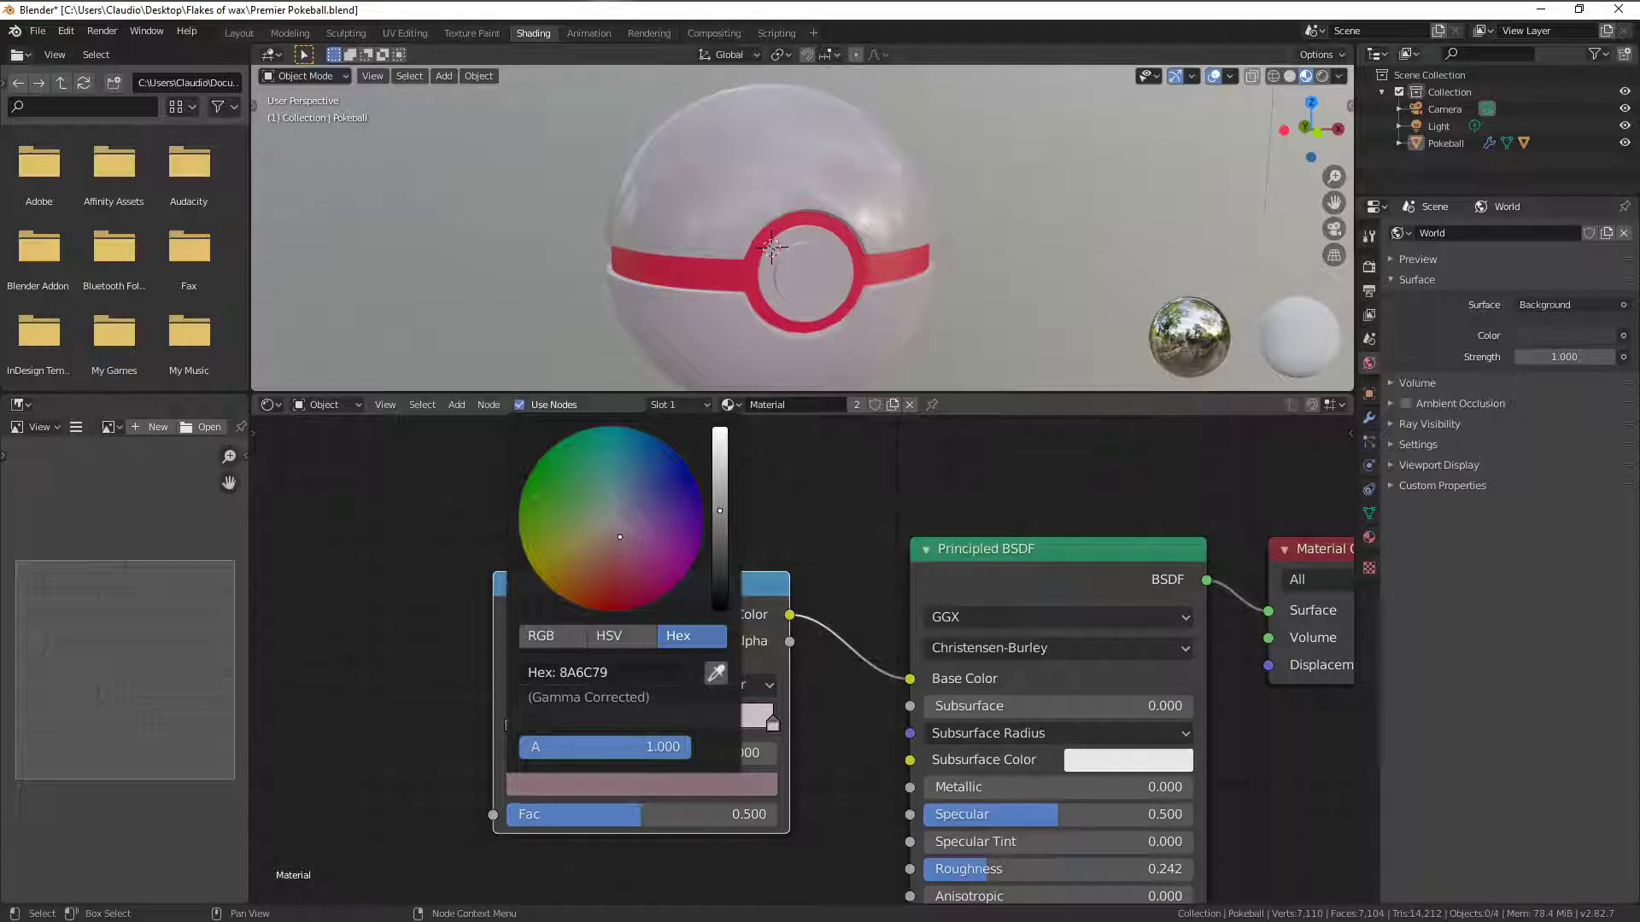
left_click_drag(720, 510, 720, 497)
left_click_drag(720, 496, 720, 495)
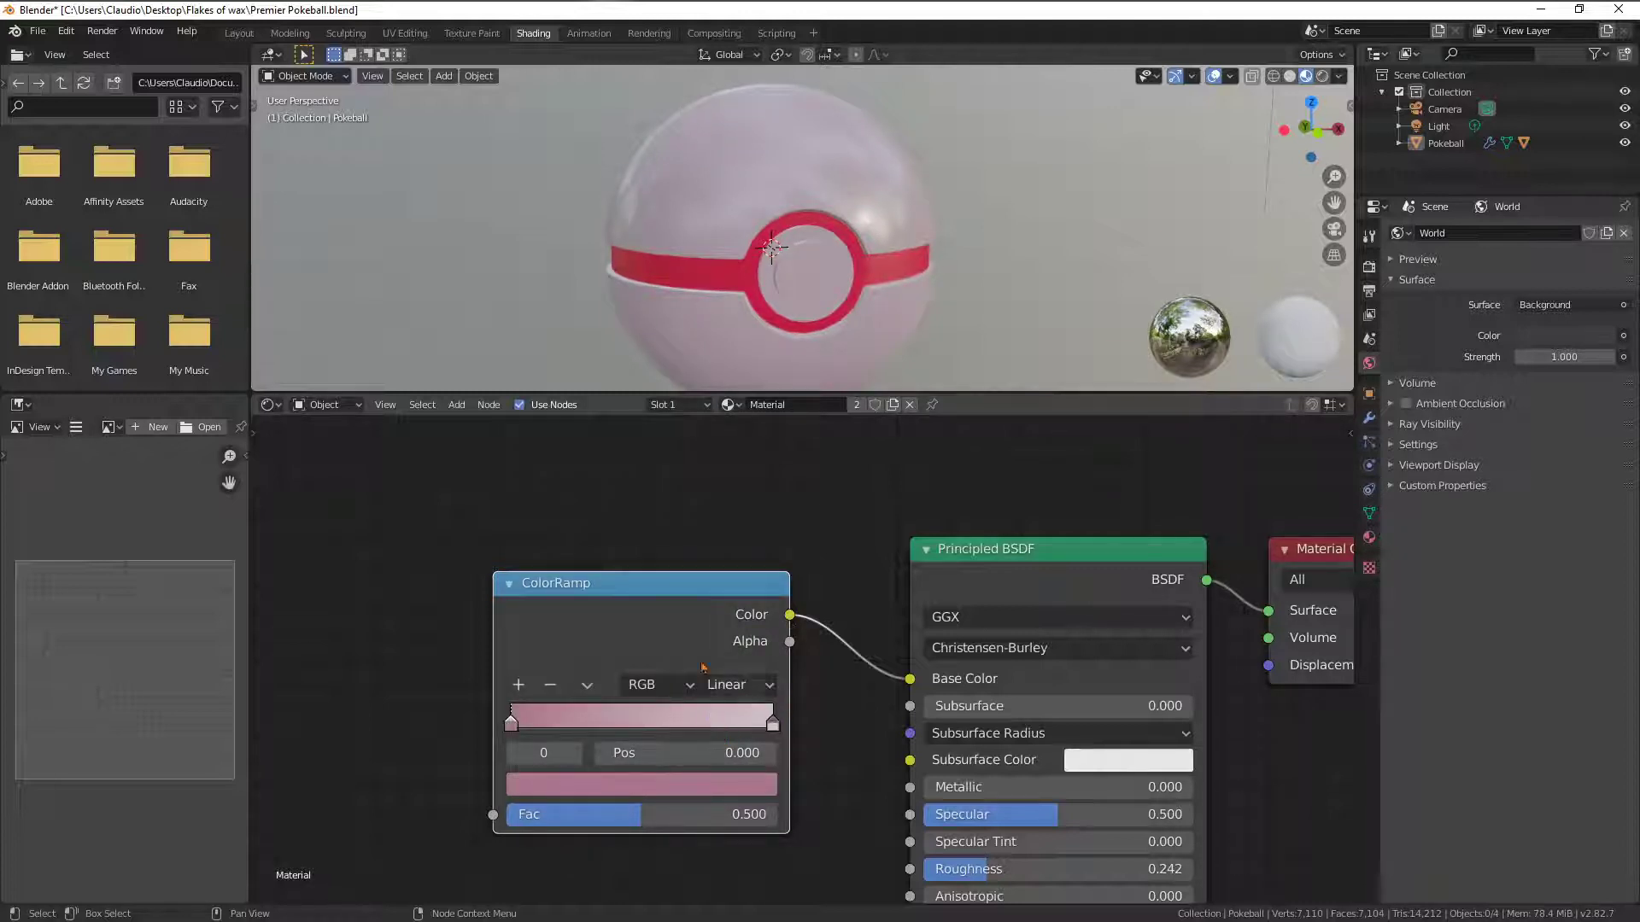
Move the ColorRamp aside, add a Fresnel node before it and connect the Fresnel's Fac output to the ramp's Fac input
left_click_drag(700, 586, 744, 518)
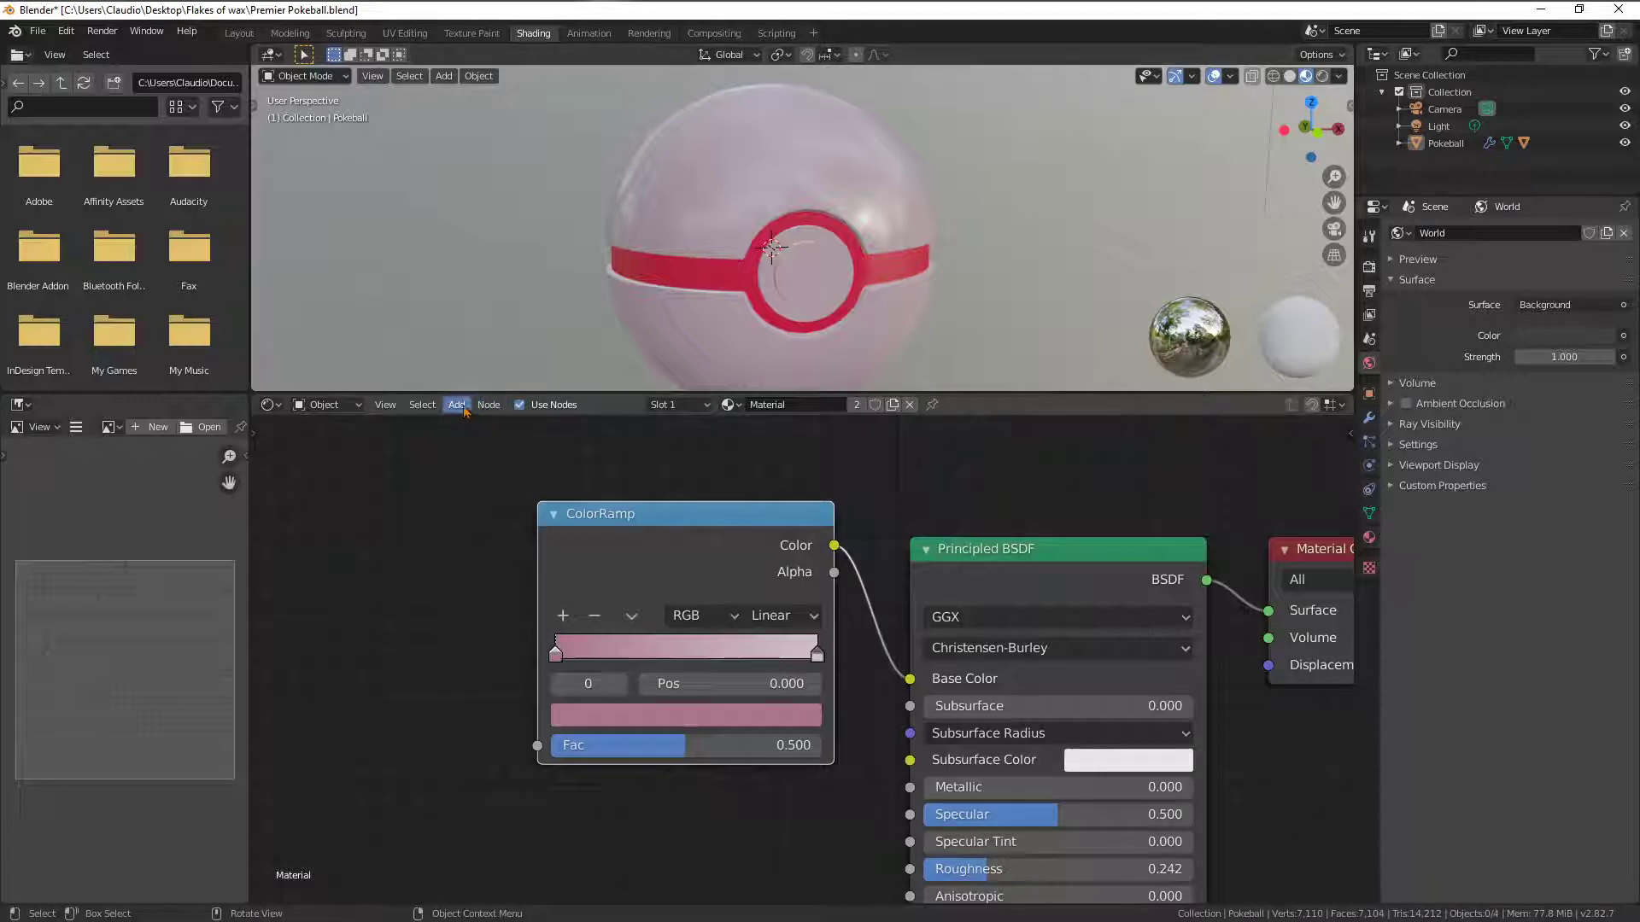
left_click(457, 404)
mouse_move(504, 538)
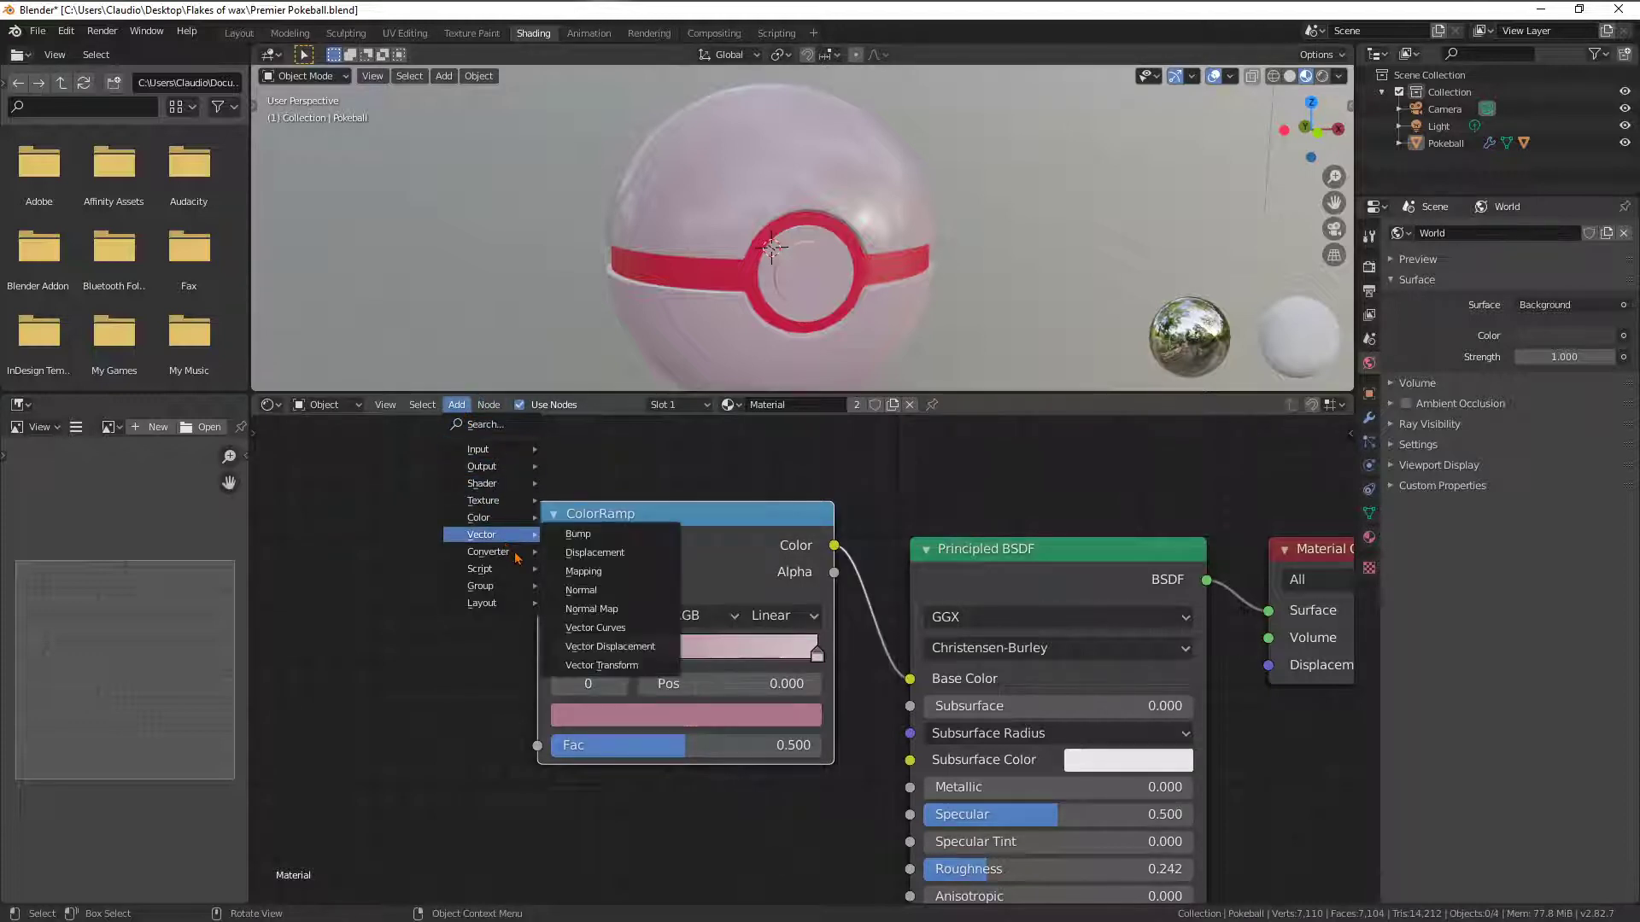
mouse_move(504, 449)
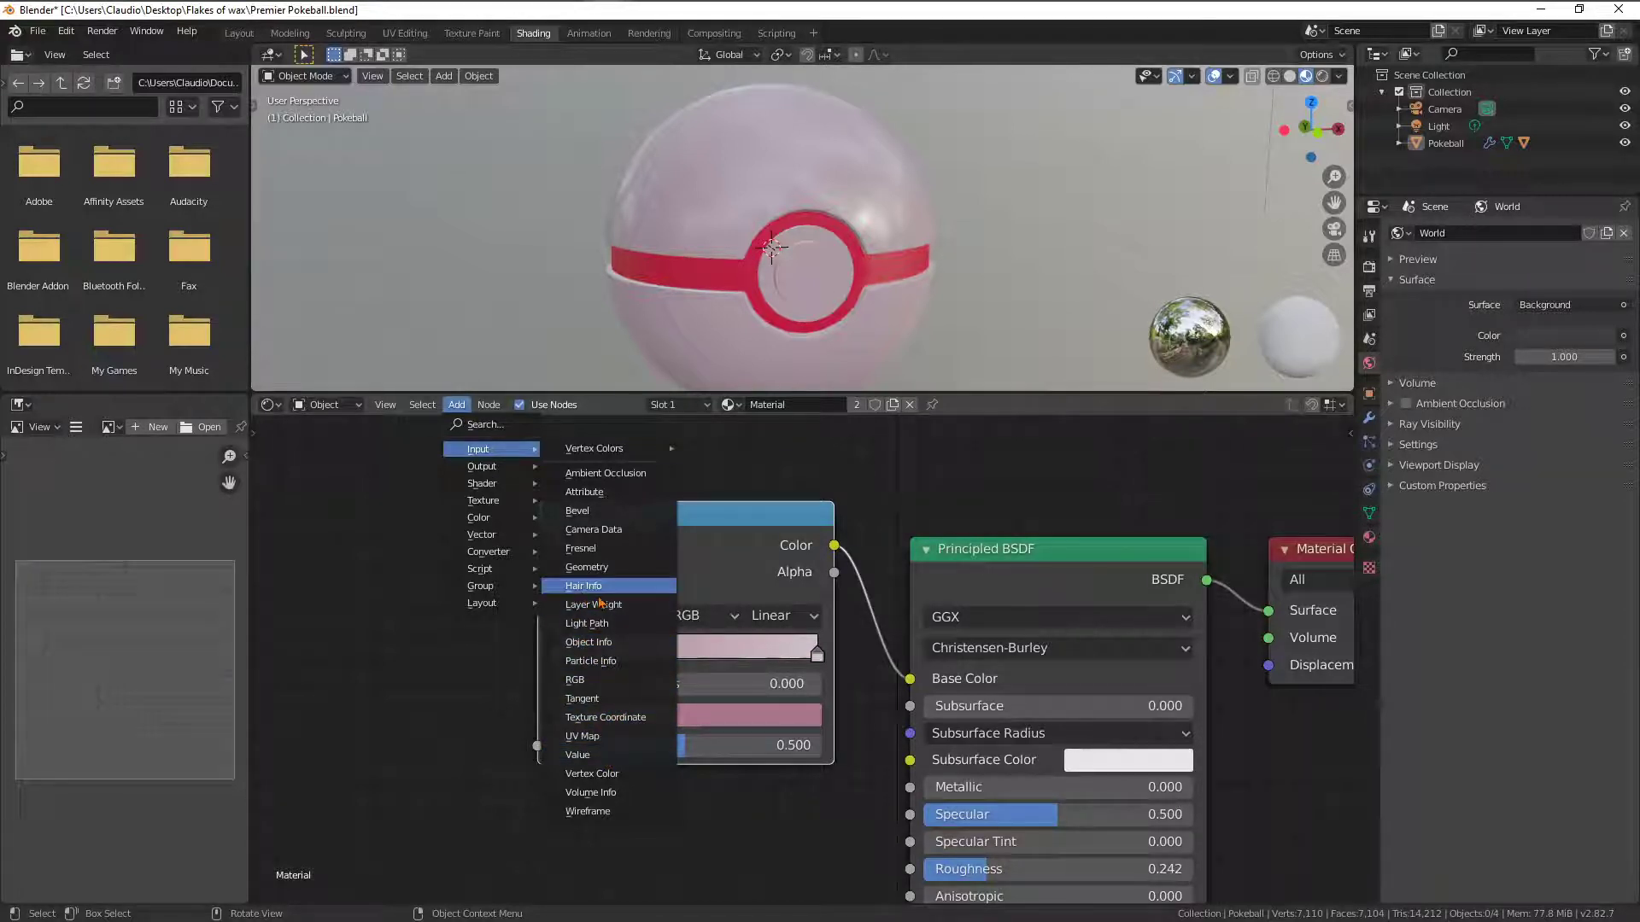
left_click(600, 551)
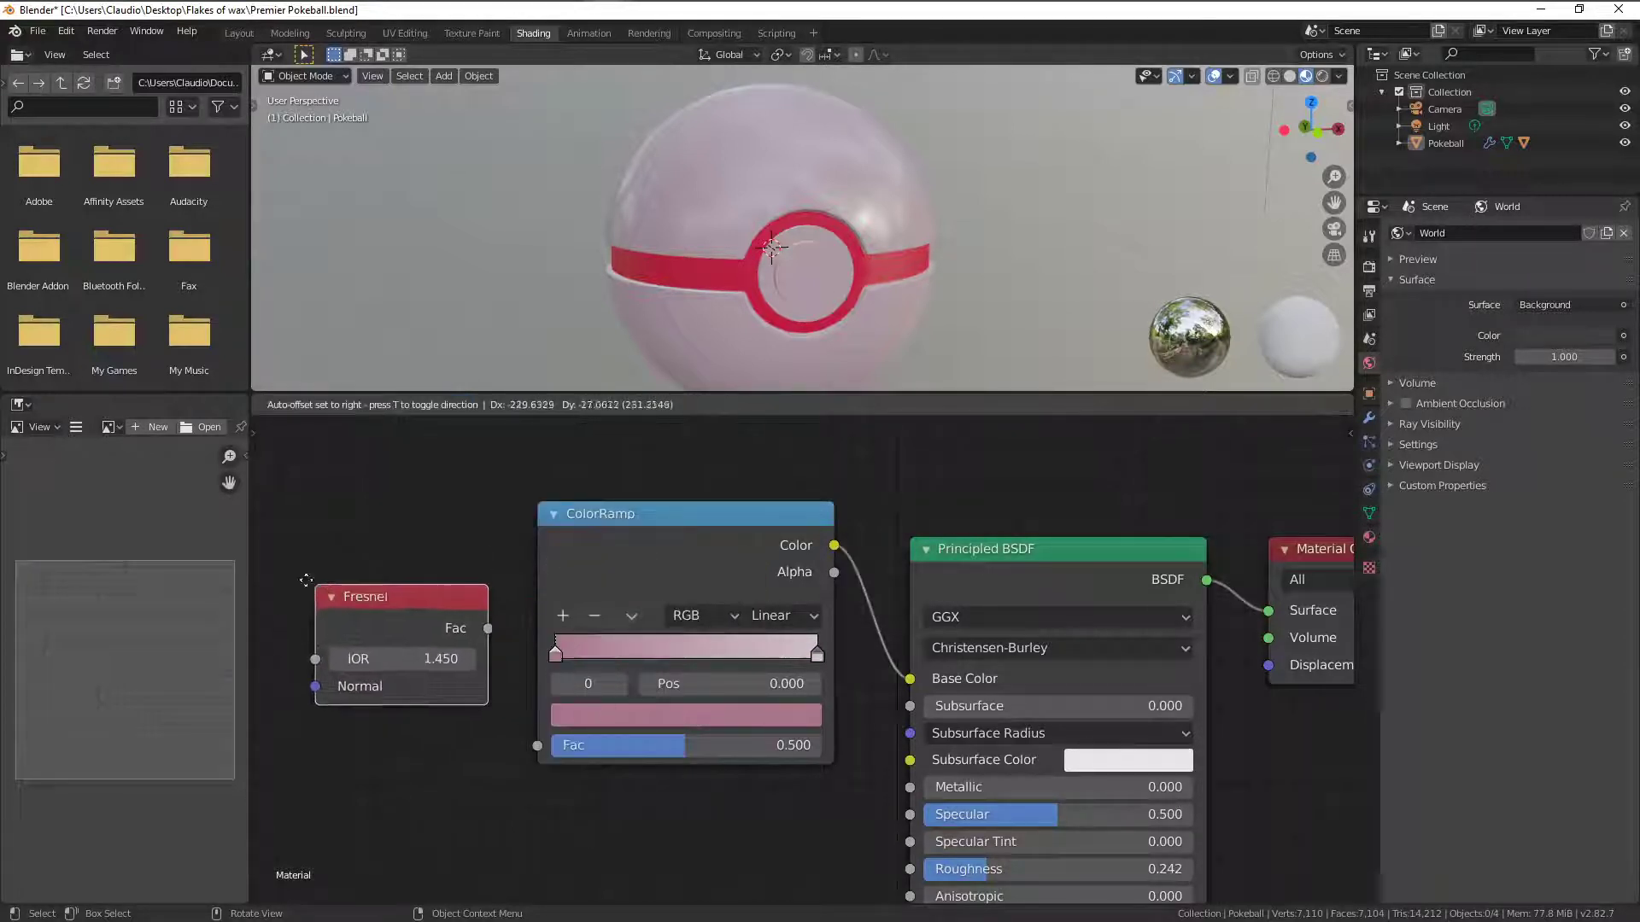
left_click(464, 636)
left_click_drag(530, 642, 538, 746)
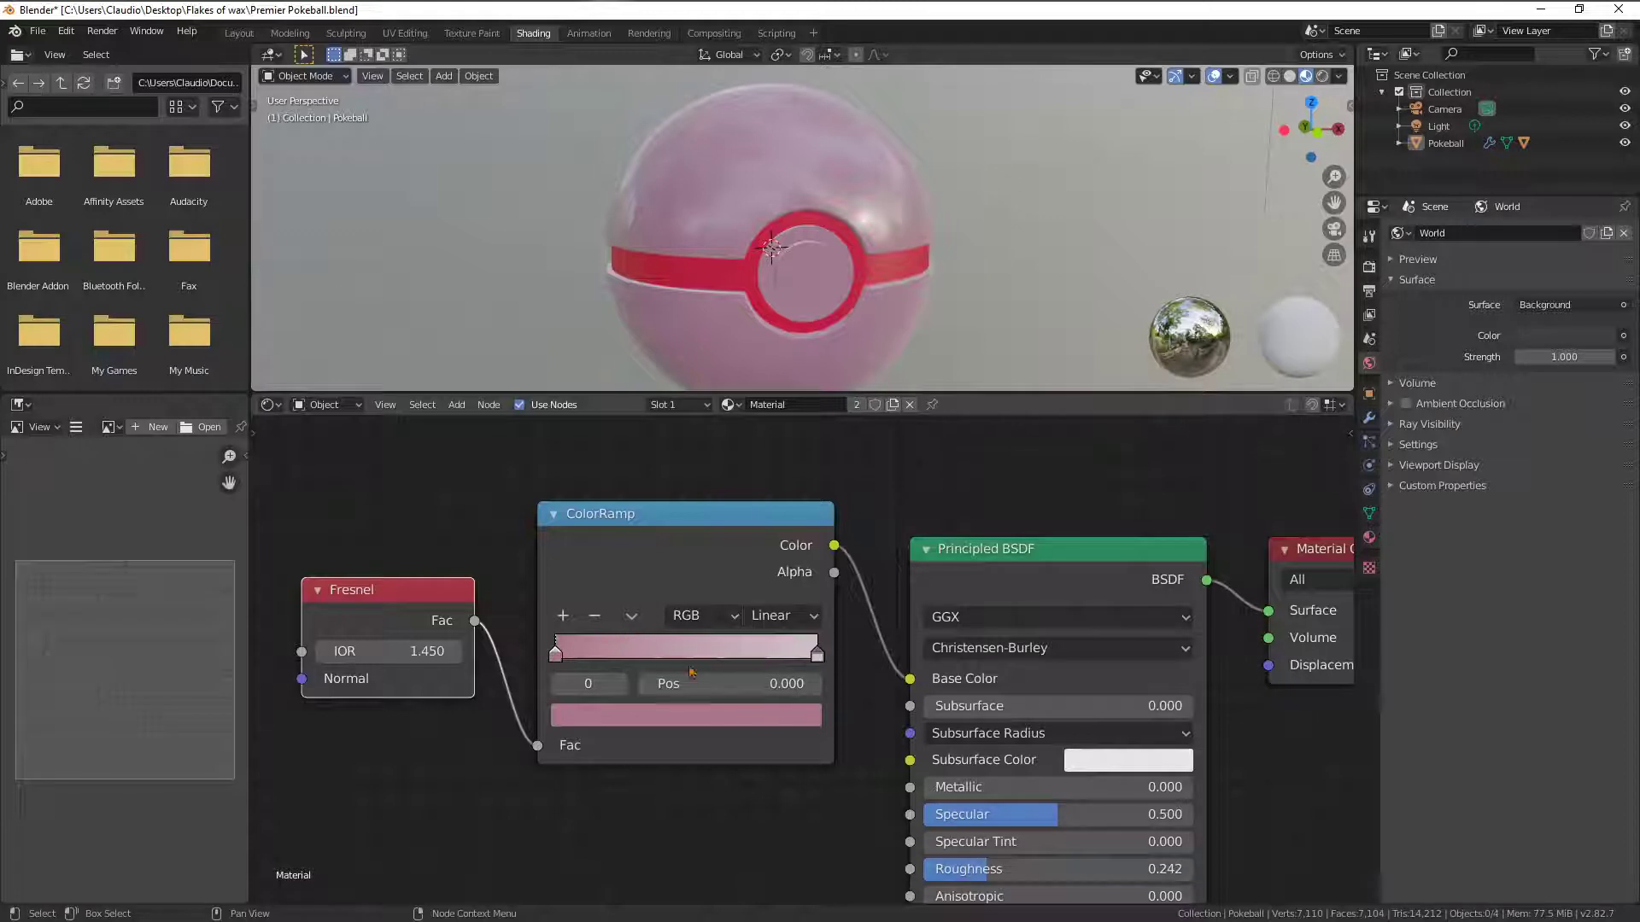
Swap the order of the ColorRamp stops, placing the pale stop at 0.018 and the dusty pink stop at 0.550
left_click_drag(817, 654, 659, 664)
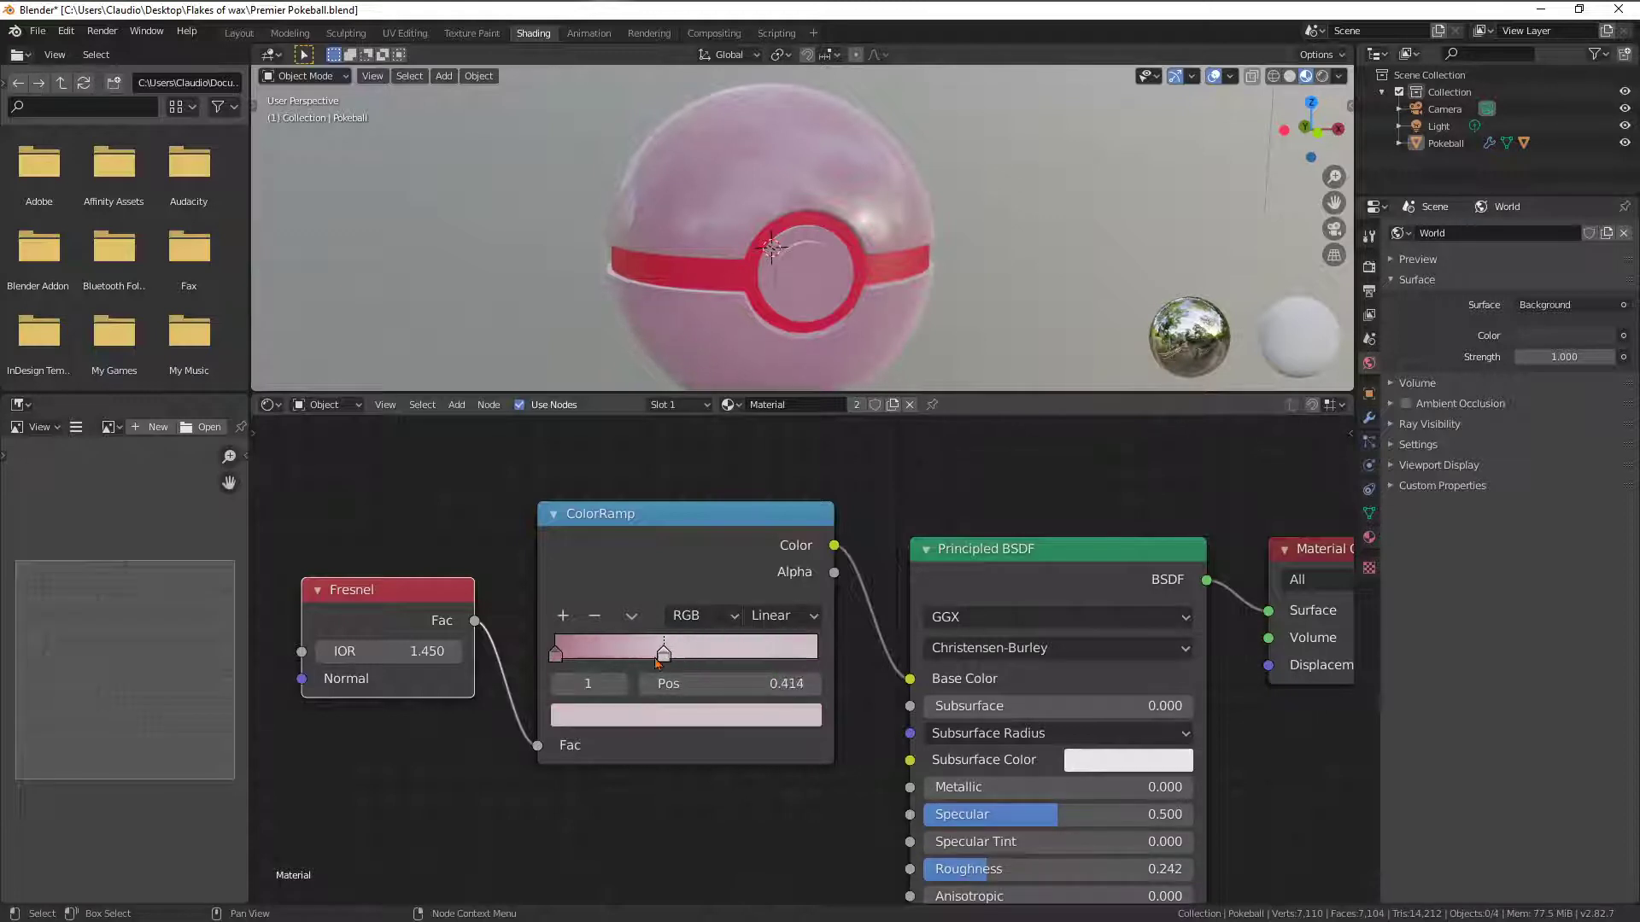
left_click_drag(557, 656, 822, 659)
left_click_drag(667, 655, 566, 660)
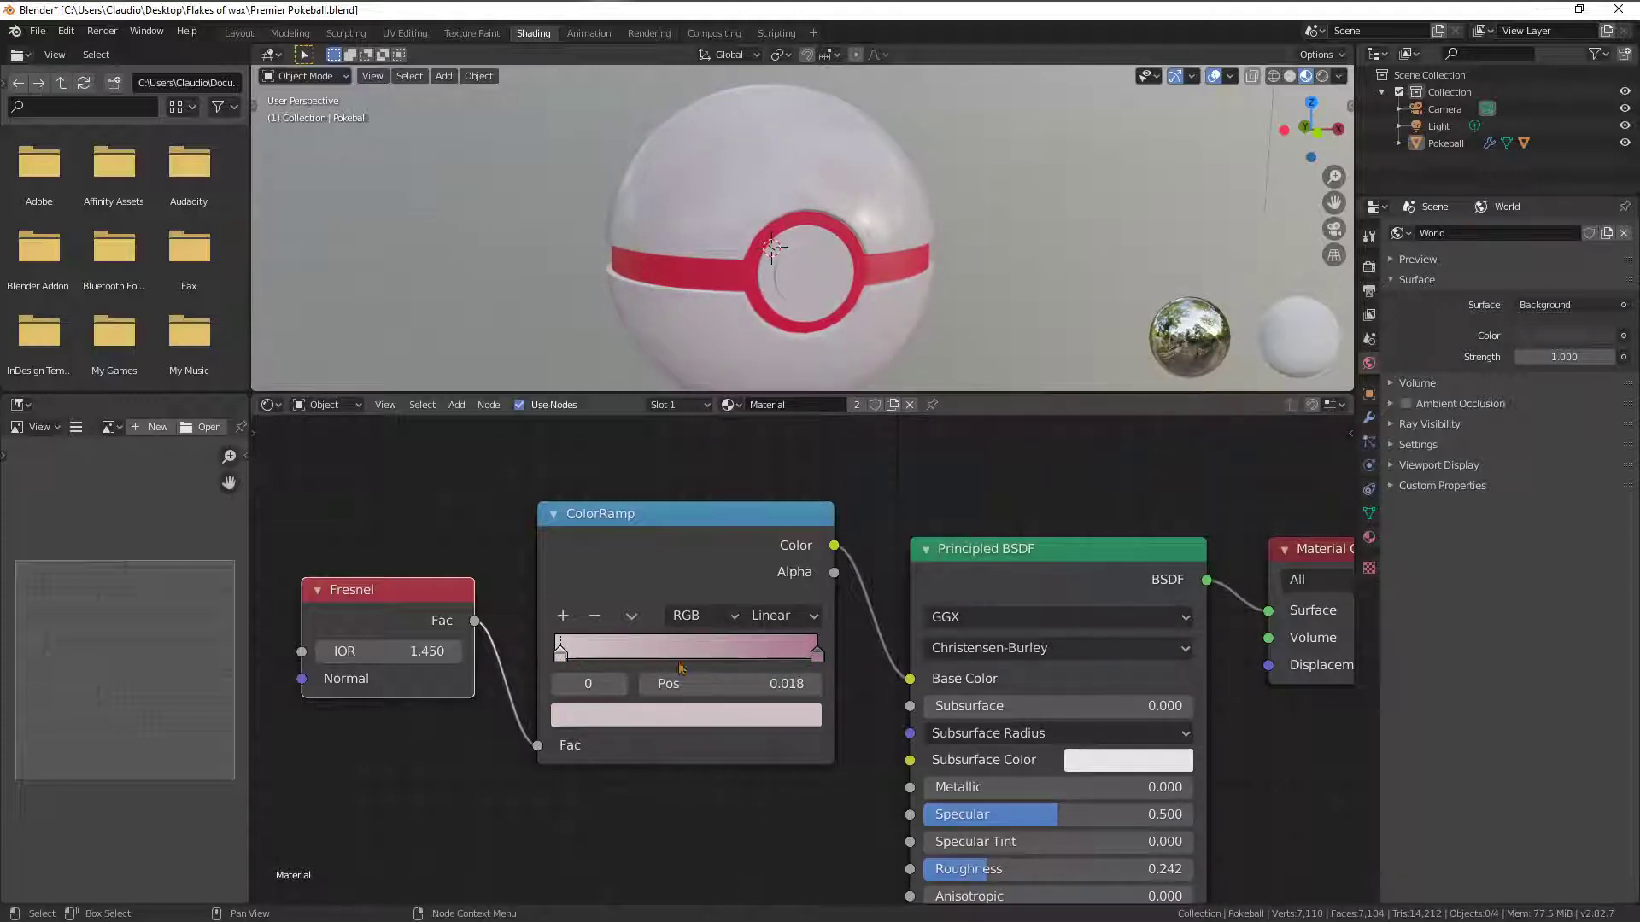
left_click_drag(816, 658, 704, 659)
scroll(795, 325, "down", 3)
middle_click_drag(794, 325, 853, 326)
scroll(853, 326, "up", 3)
scroll(859, 320, "down", 1)
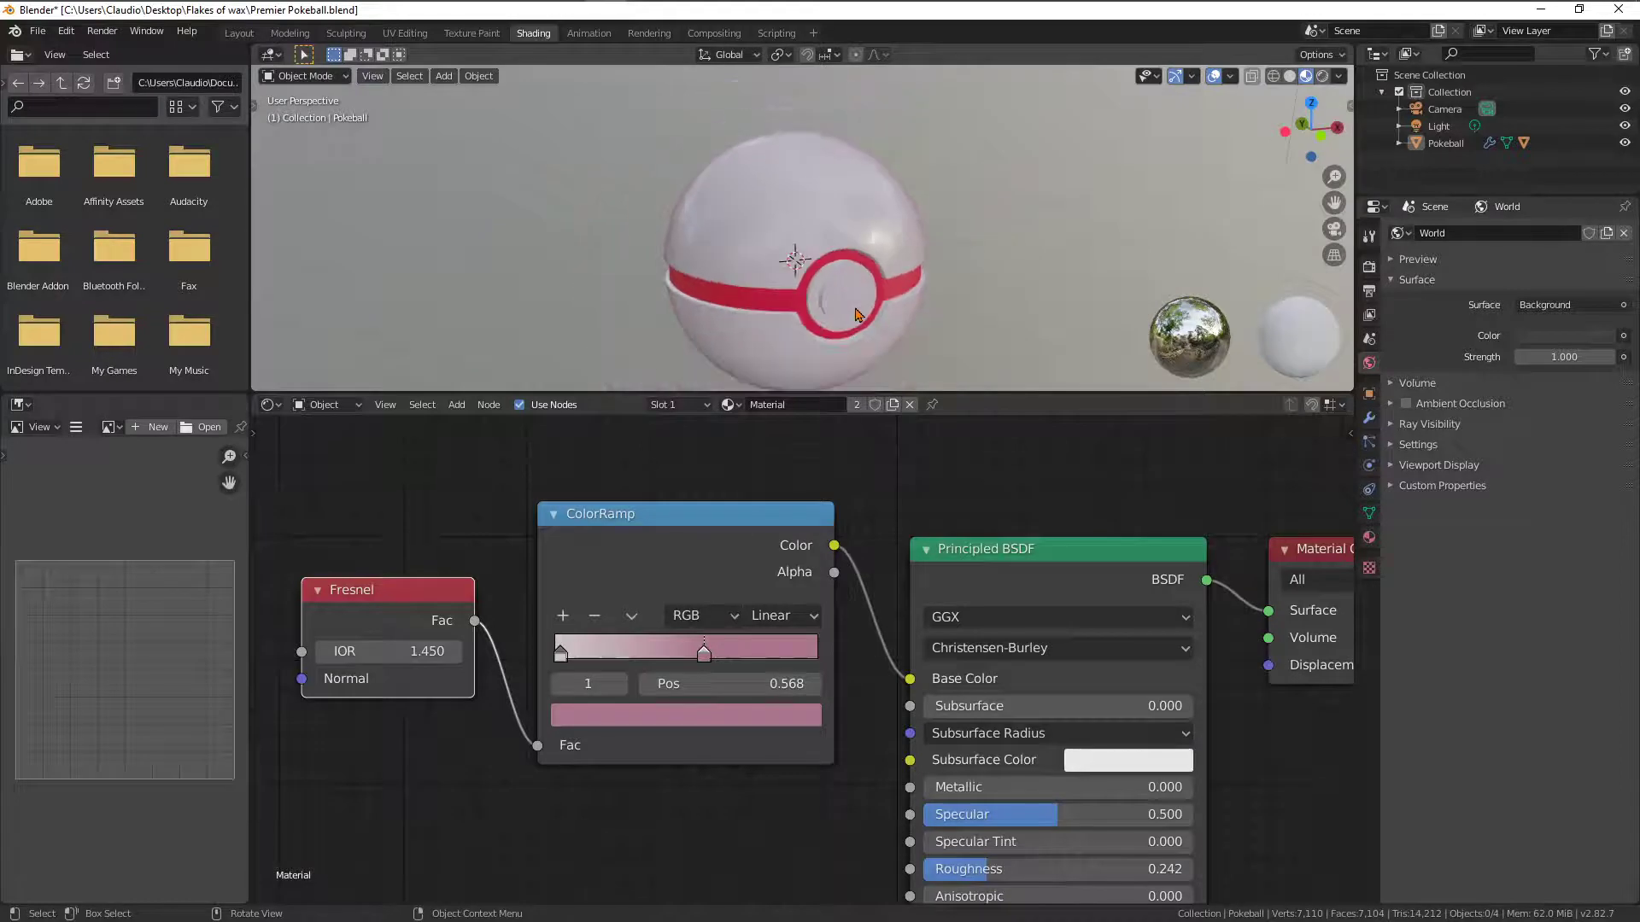
mouse_move(704, 659)
left_mouse_down()
mouse_move(617, 674)
mouse_move(720, 679)
mouse_move(664, 676)
mouse_move(700, 675)
left_mouse_up()
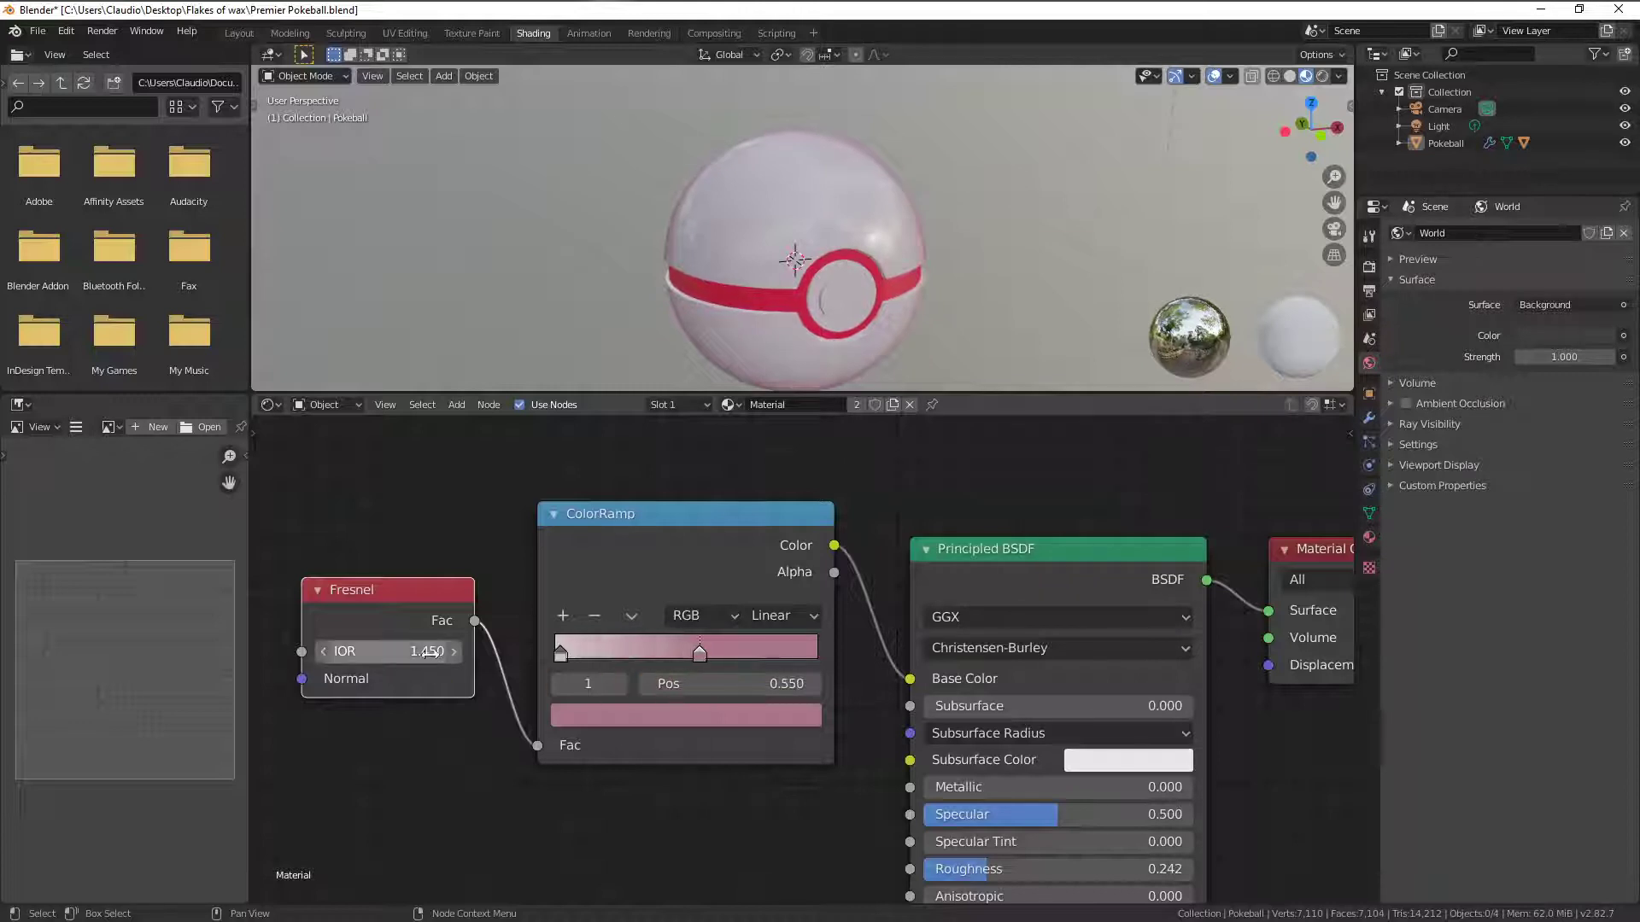
Set the Fresnel node's IOR to 2.750
left_click(323, 651)
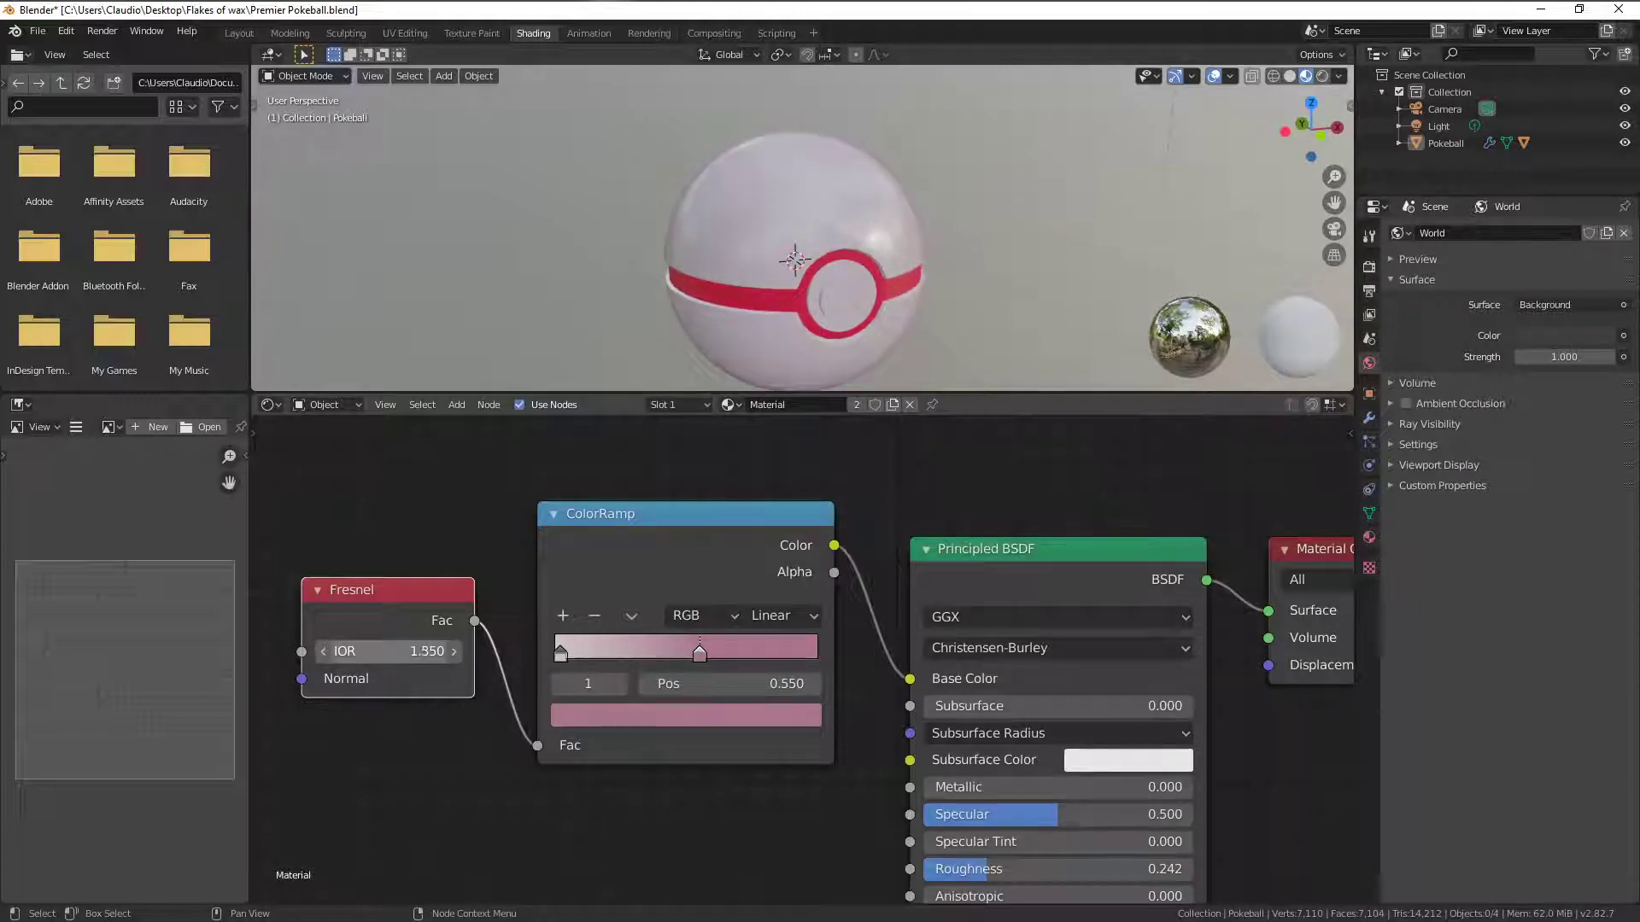
left_click_drag(389, 651, 420, 650)
Move the ColorRamp's dusty pink stop to 0.732 and the pale stop to 0.077, and set the dusty pink's HSV saturation to 0.202
left_click_drag(691, 664, 741, 661)
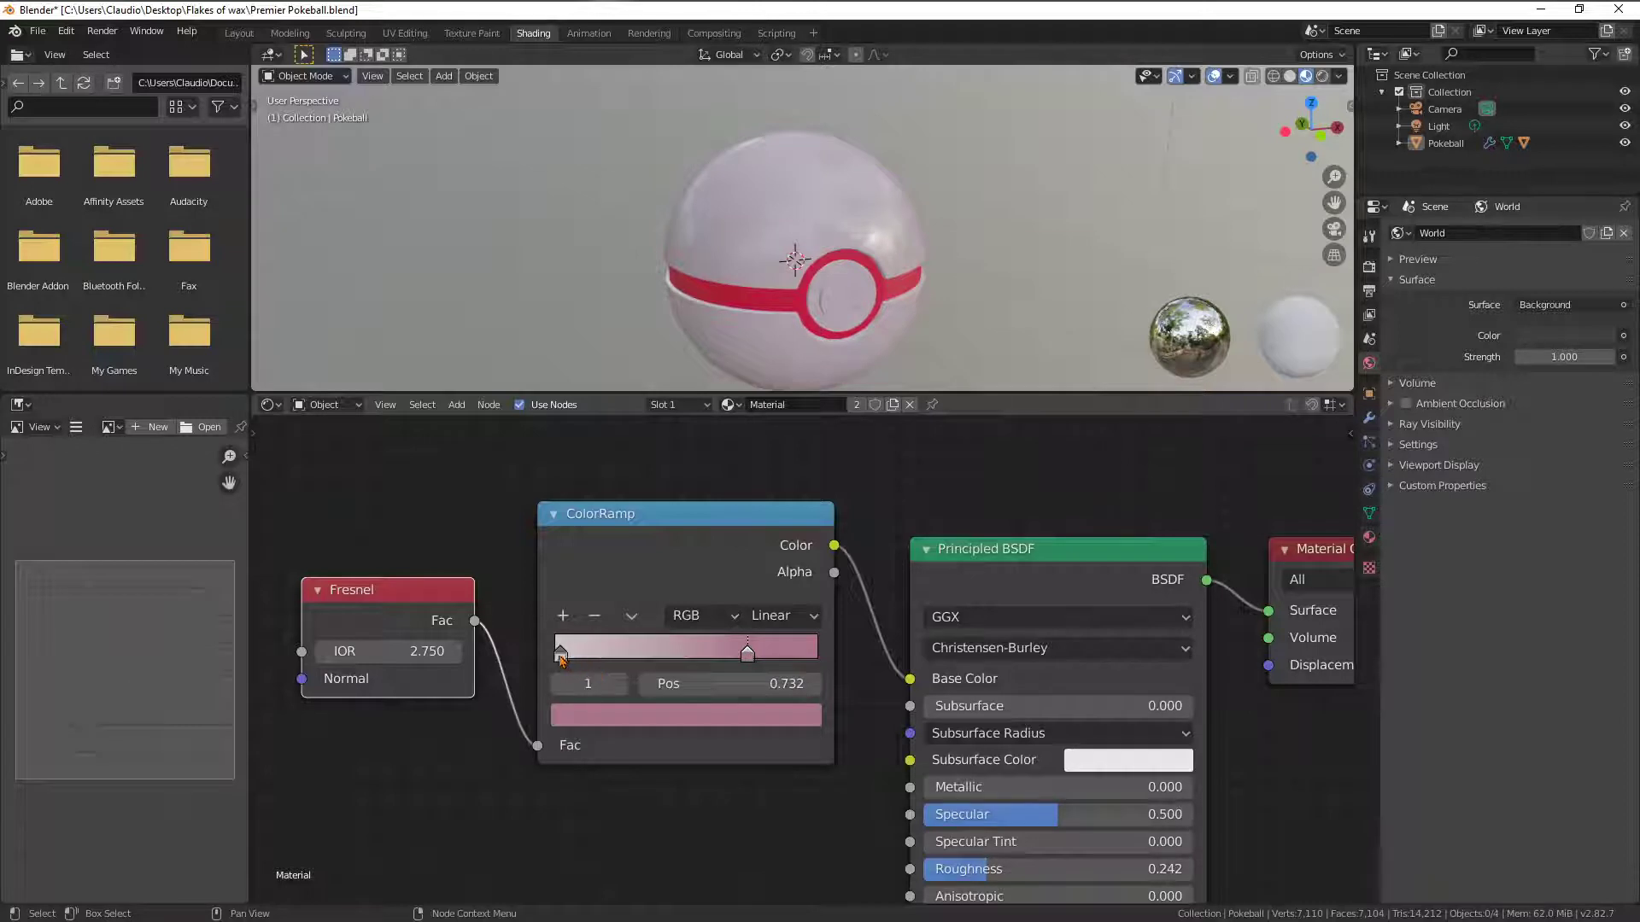
mouse_move(561, 654)
left_mouse_down()
mouse_move(602, 657)
mouse_move(586, 666)
left_mouse_up()
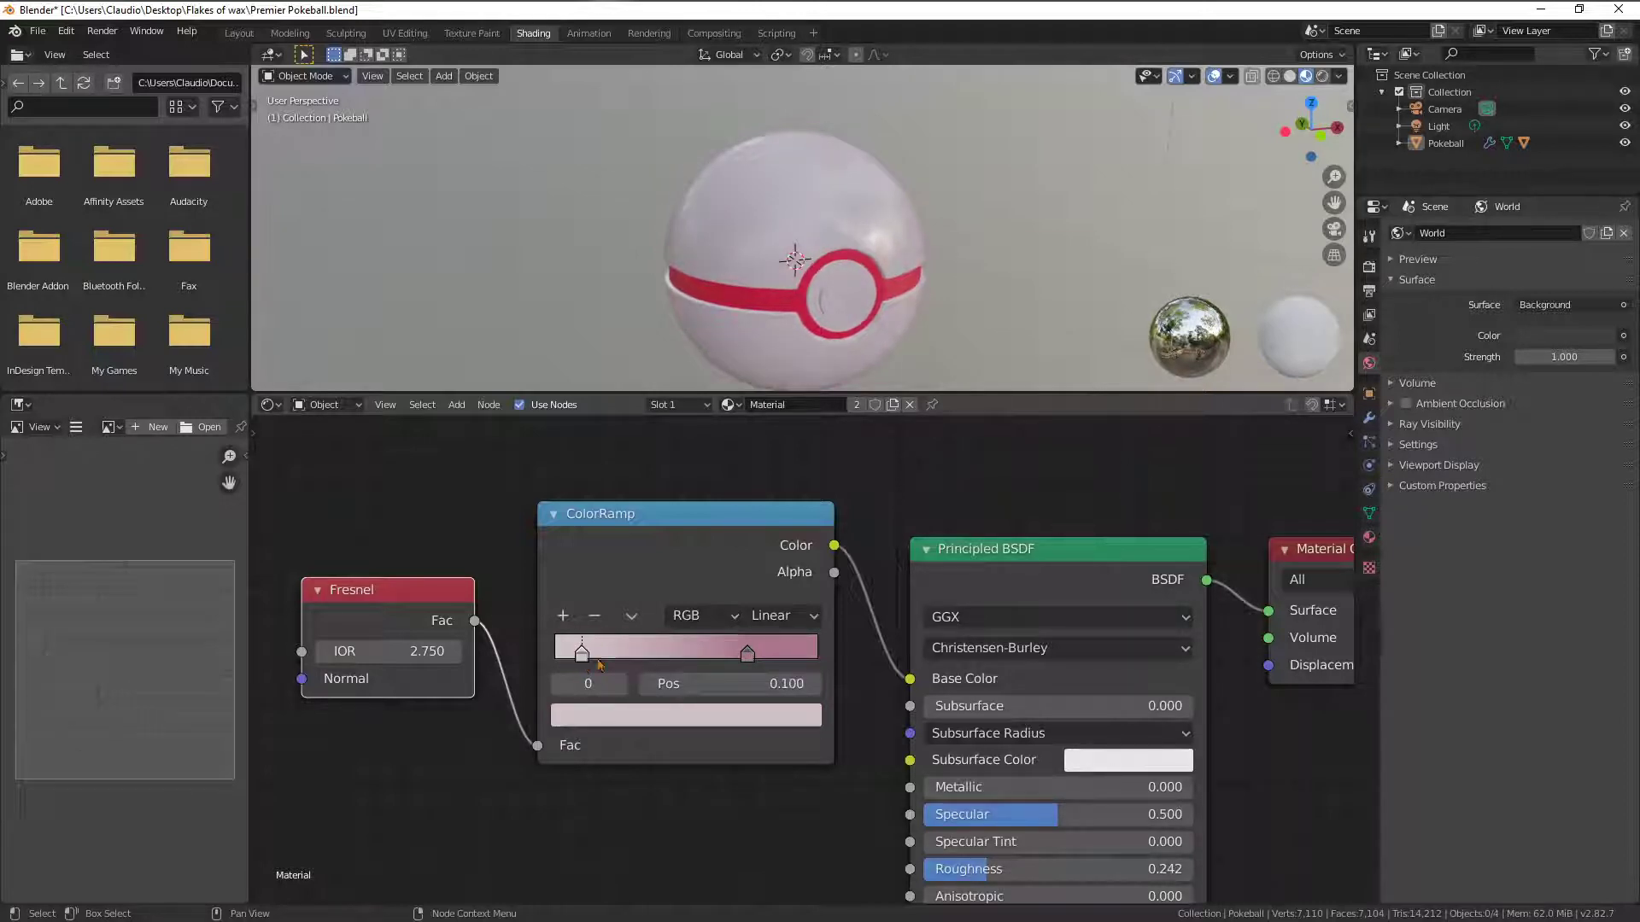
left_click(748, 654)
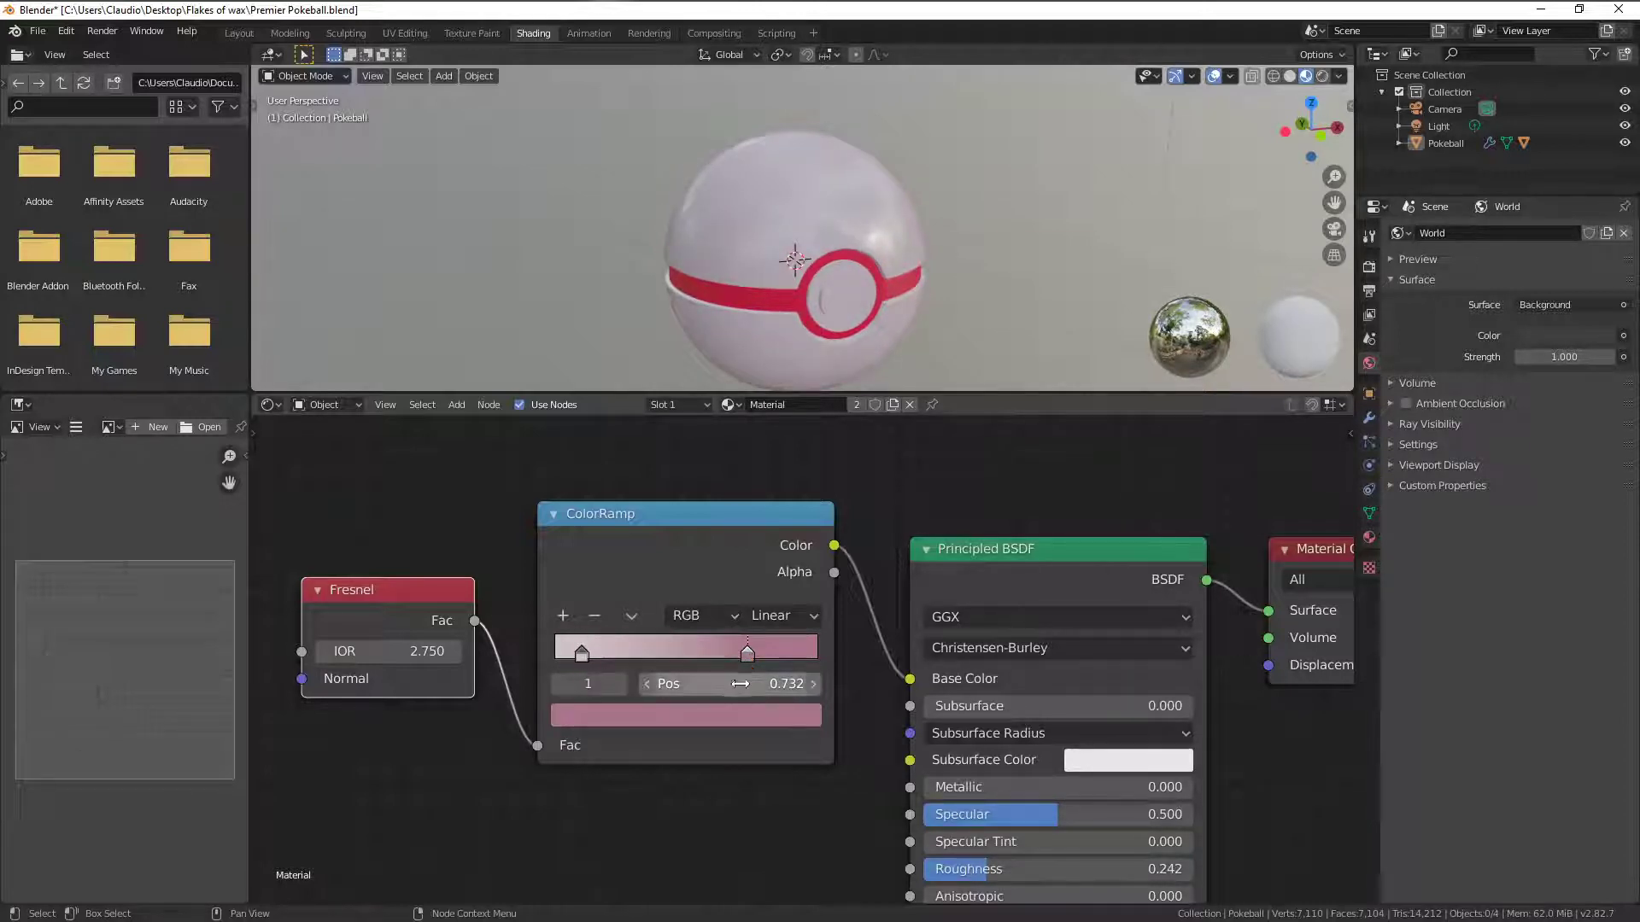
left_click(729, 719)
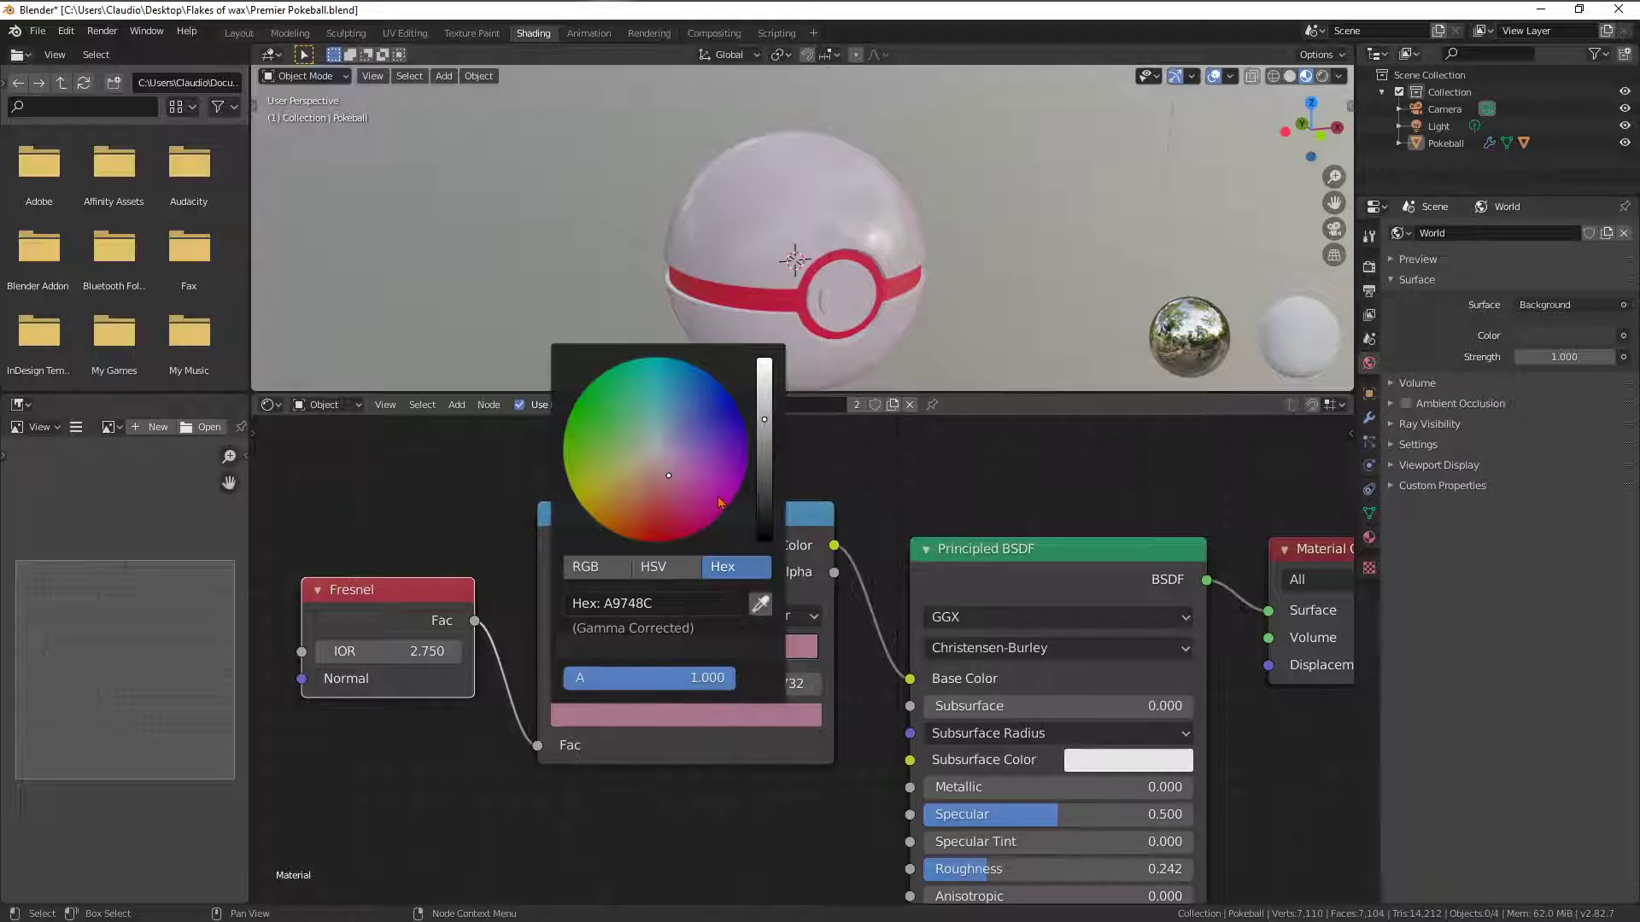
left_click(653, 567)
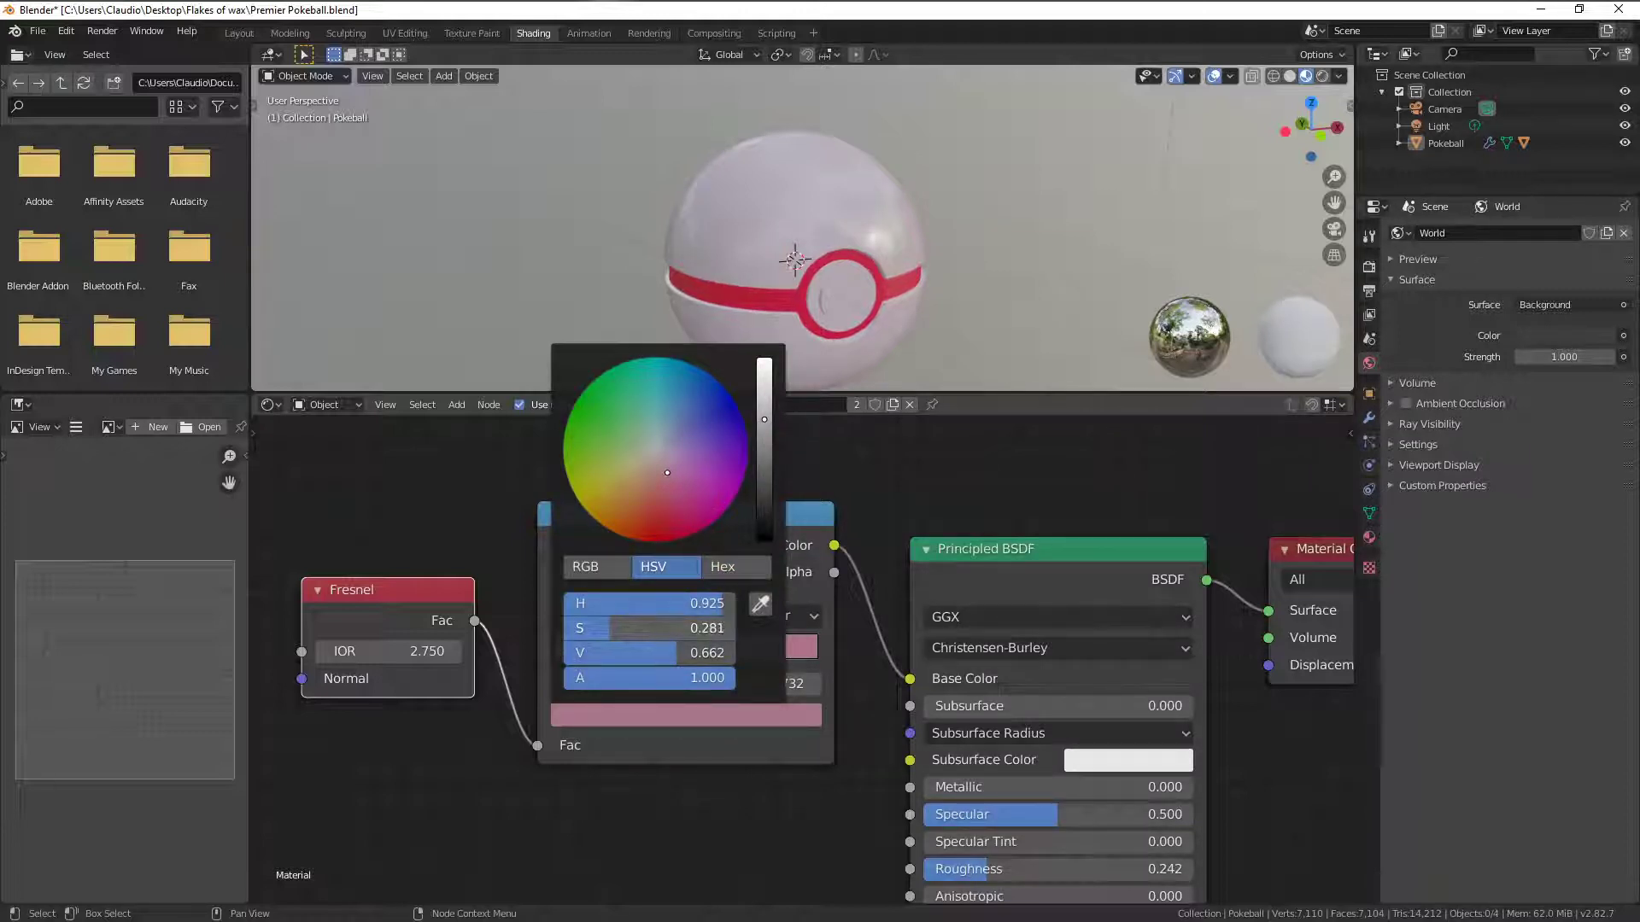
left_click_drag(601, 628, 600, 628)
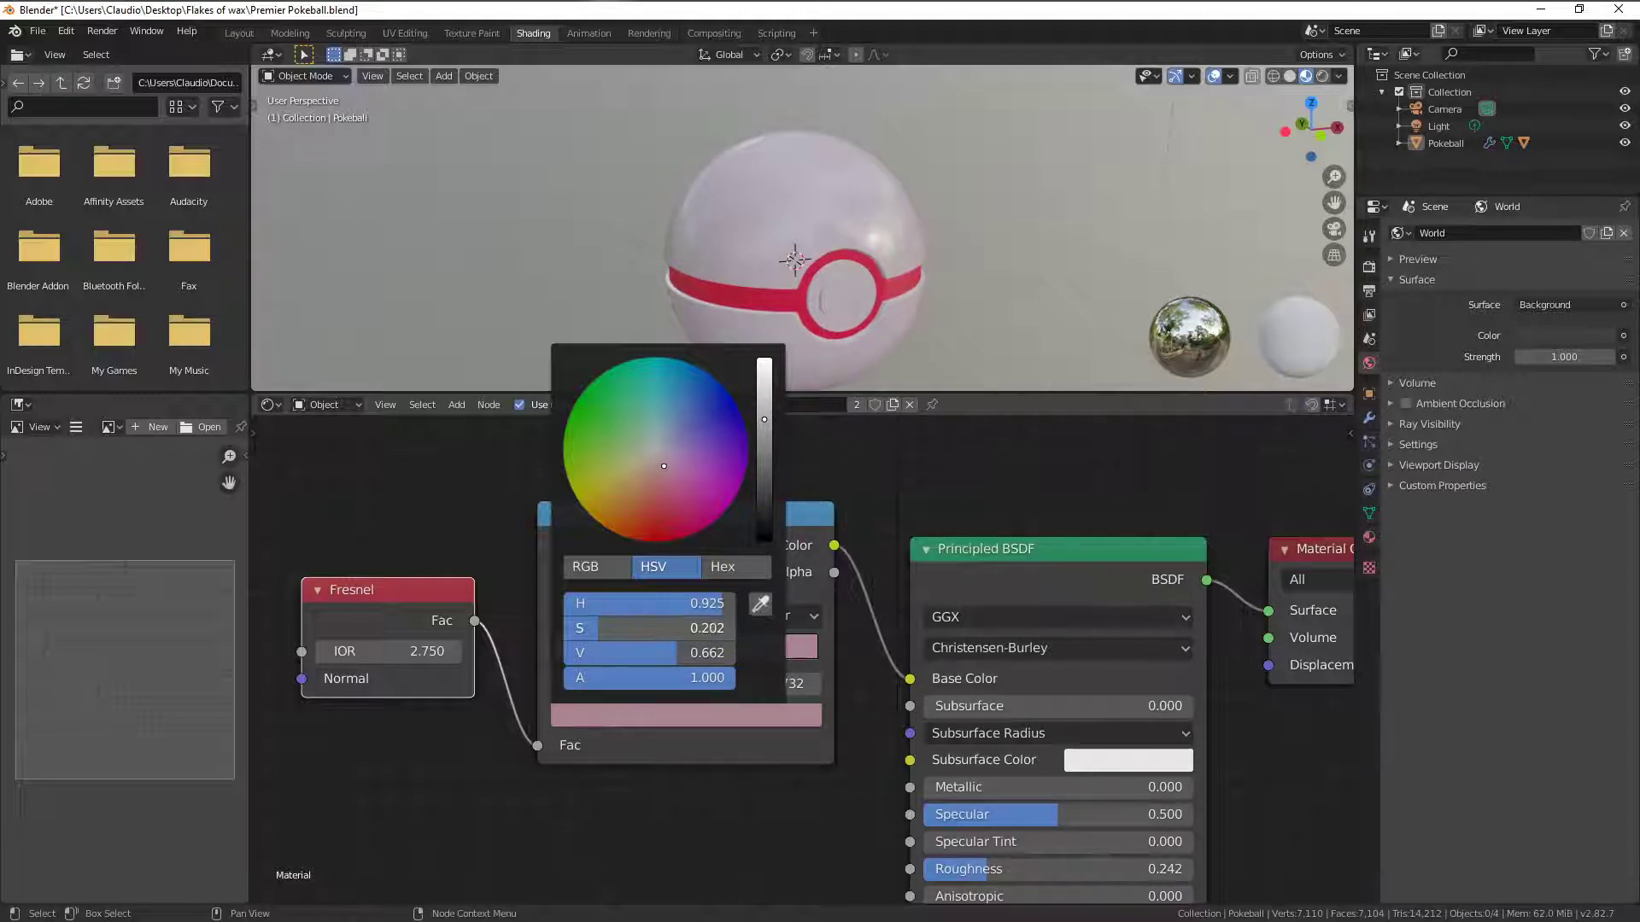
left_click_drag(584, 659, 574, 659)
Check the Button's Subdivision modifier and turn on the viewport display of the Pokeball's Subdivision modifier
scroll(968, 225, "down", 4)
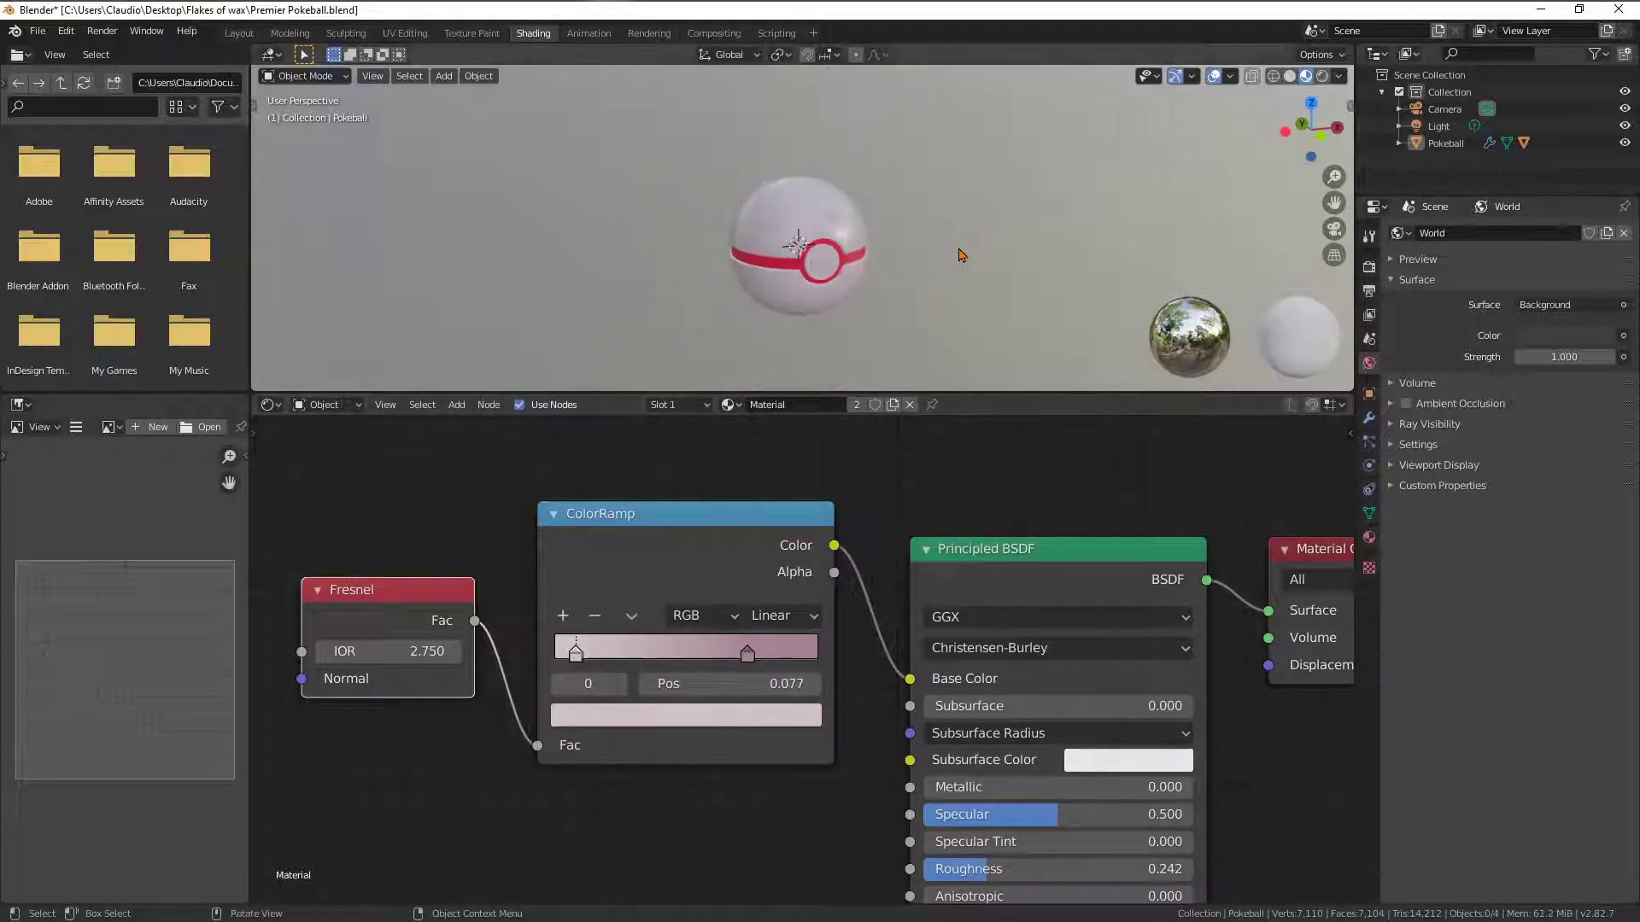
middle_click_drag(958, 249, 838, 290)
scroll(836, 277, "up", 4)
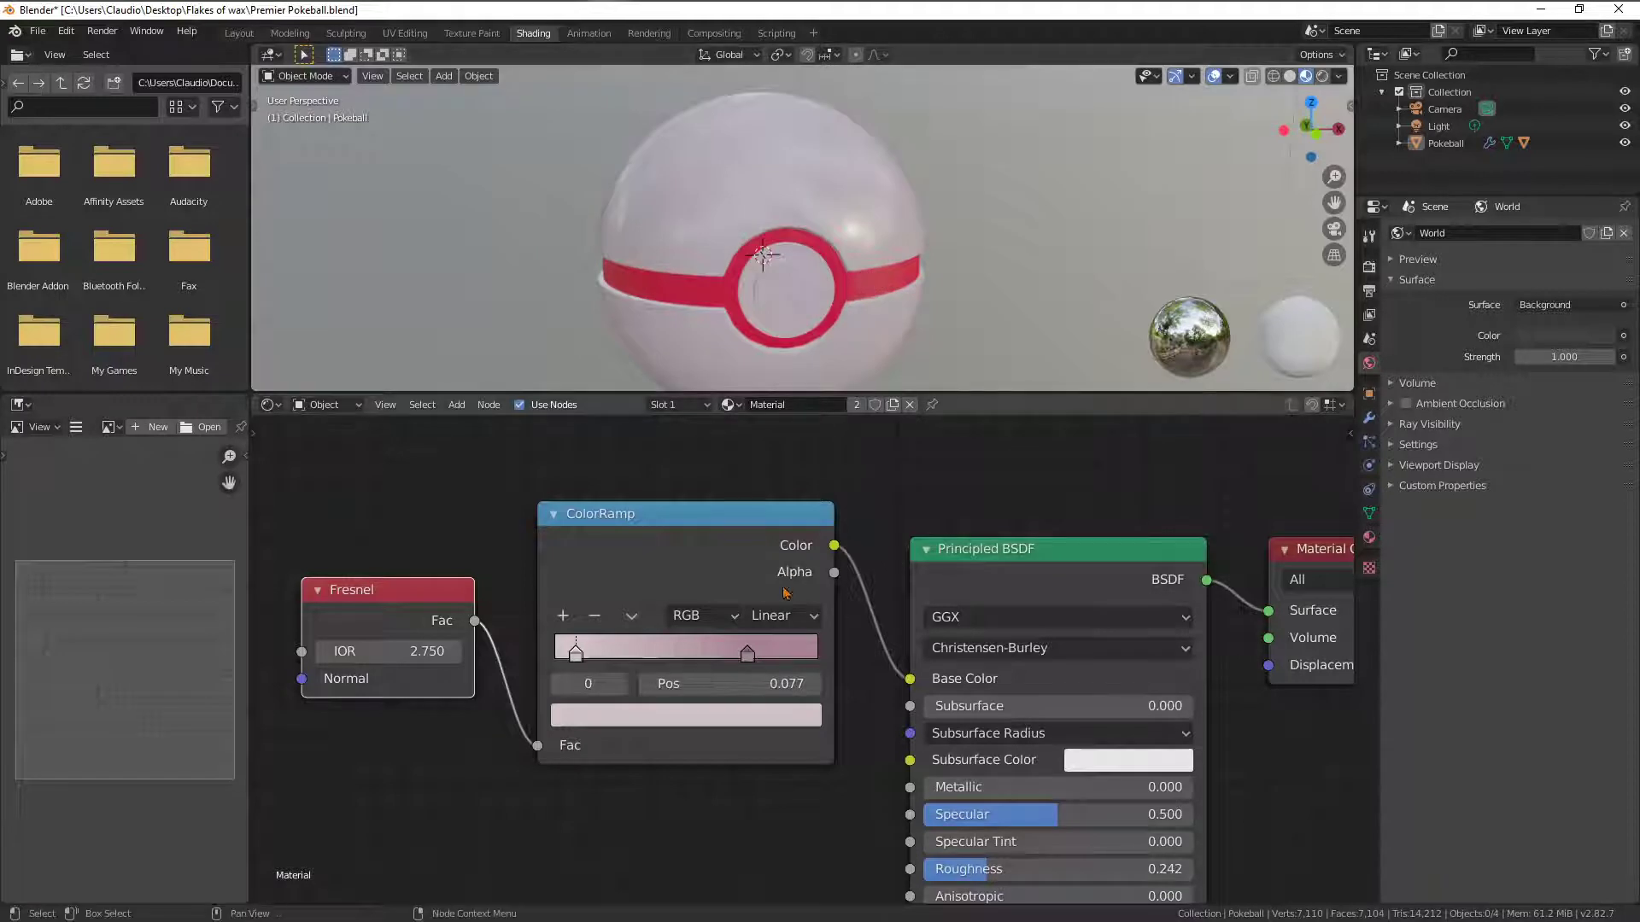
mouse_move(808, 289)
middle_mouse_down()
mouse_move(782, 267)
mouse_move(759, 277)
mouse_move(820, 288)
middle_mouse_up()
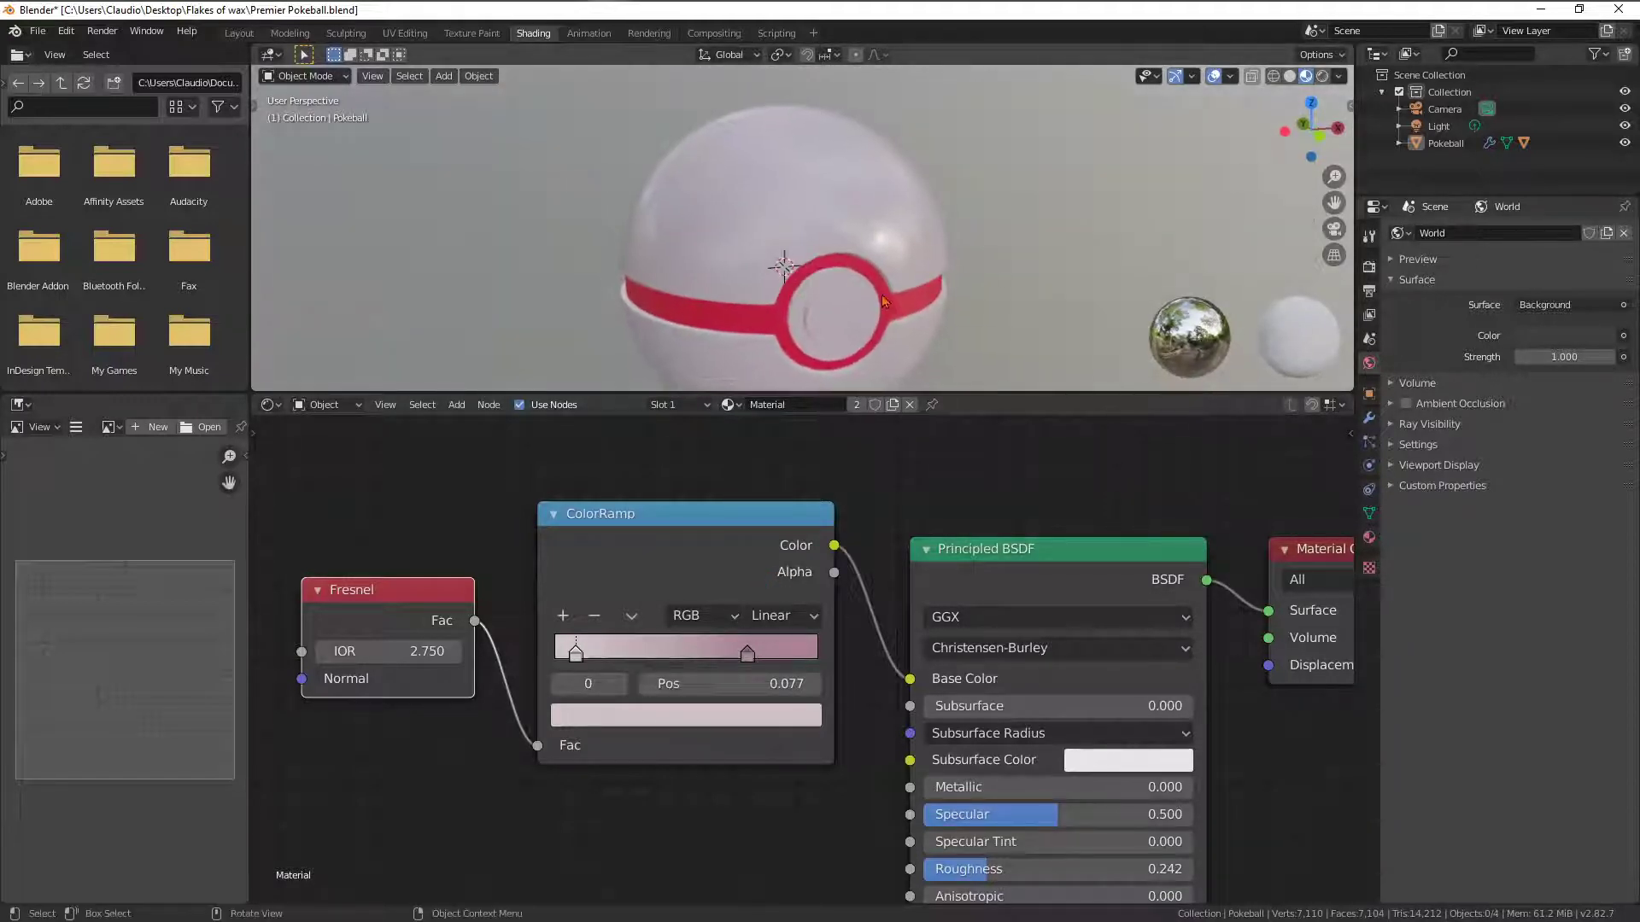
scroll(884, 301, "down", 2)
left_click(845, 300)
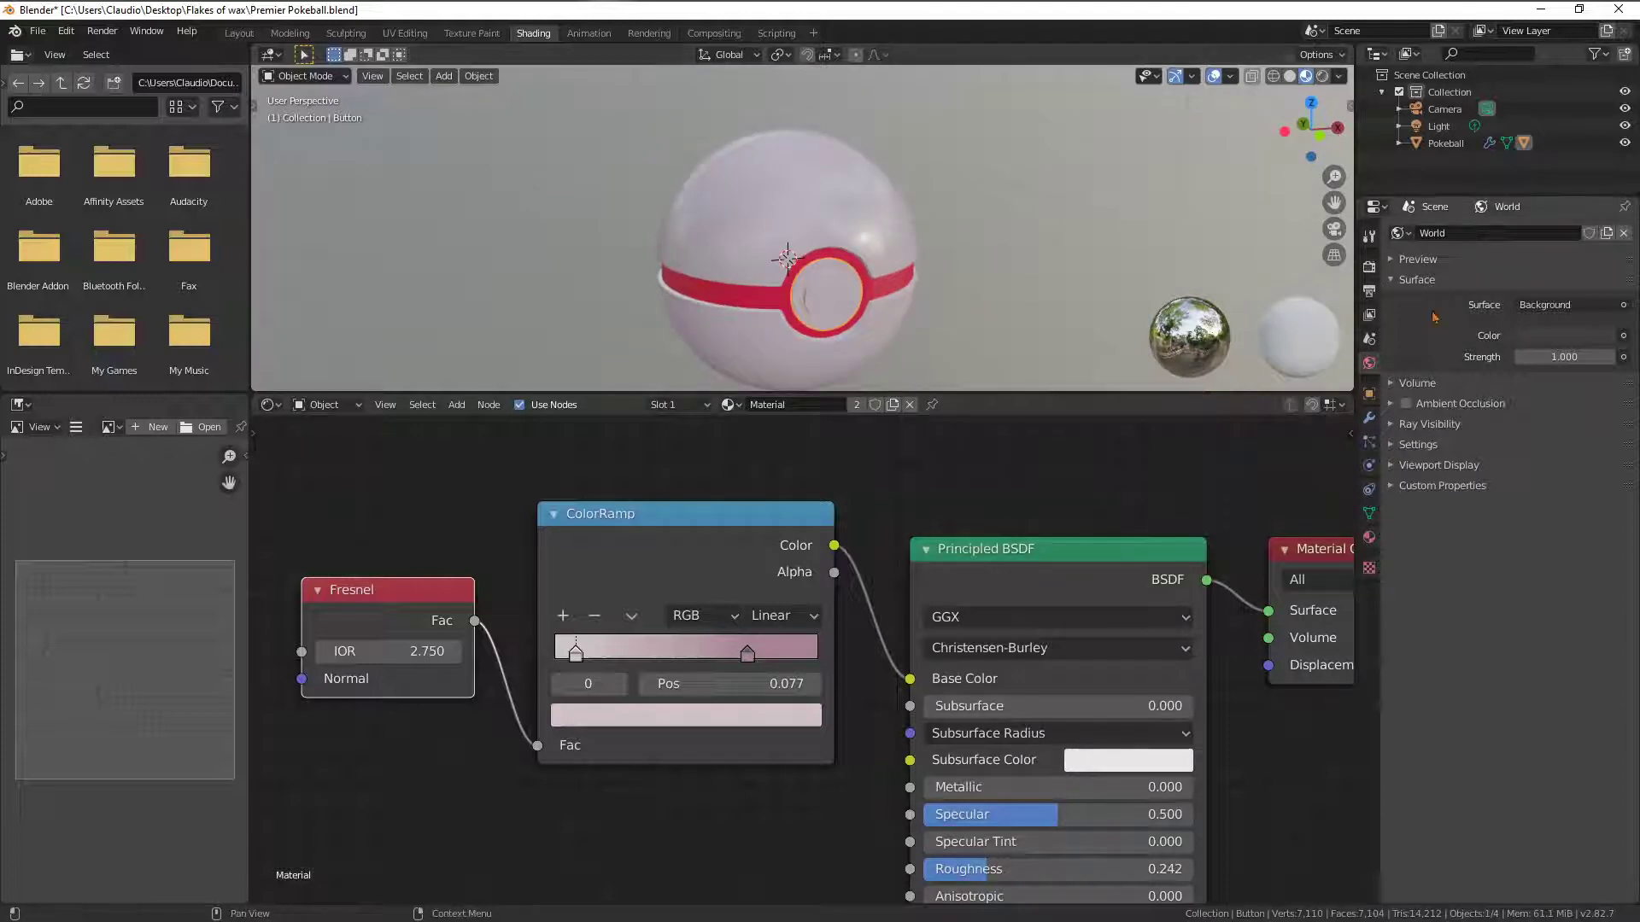
left_click(1369, 421)
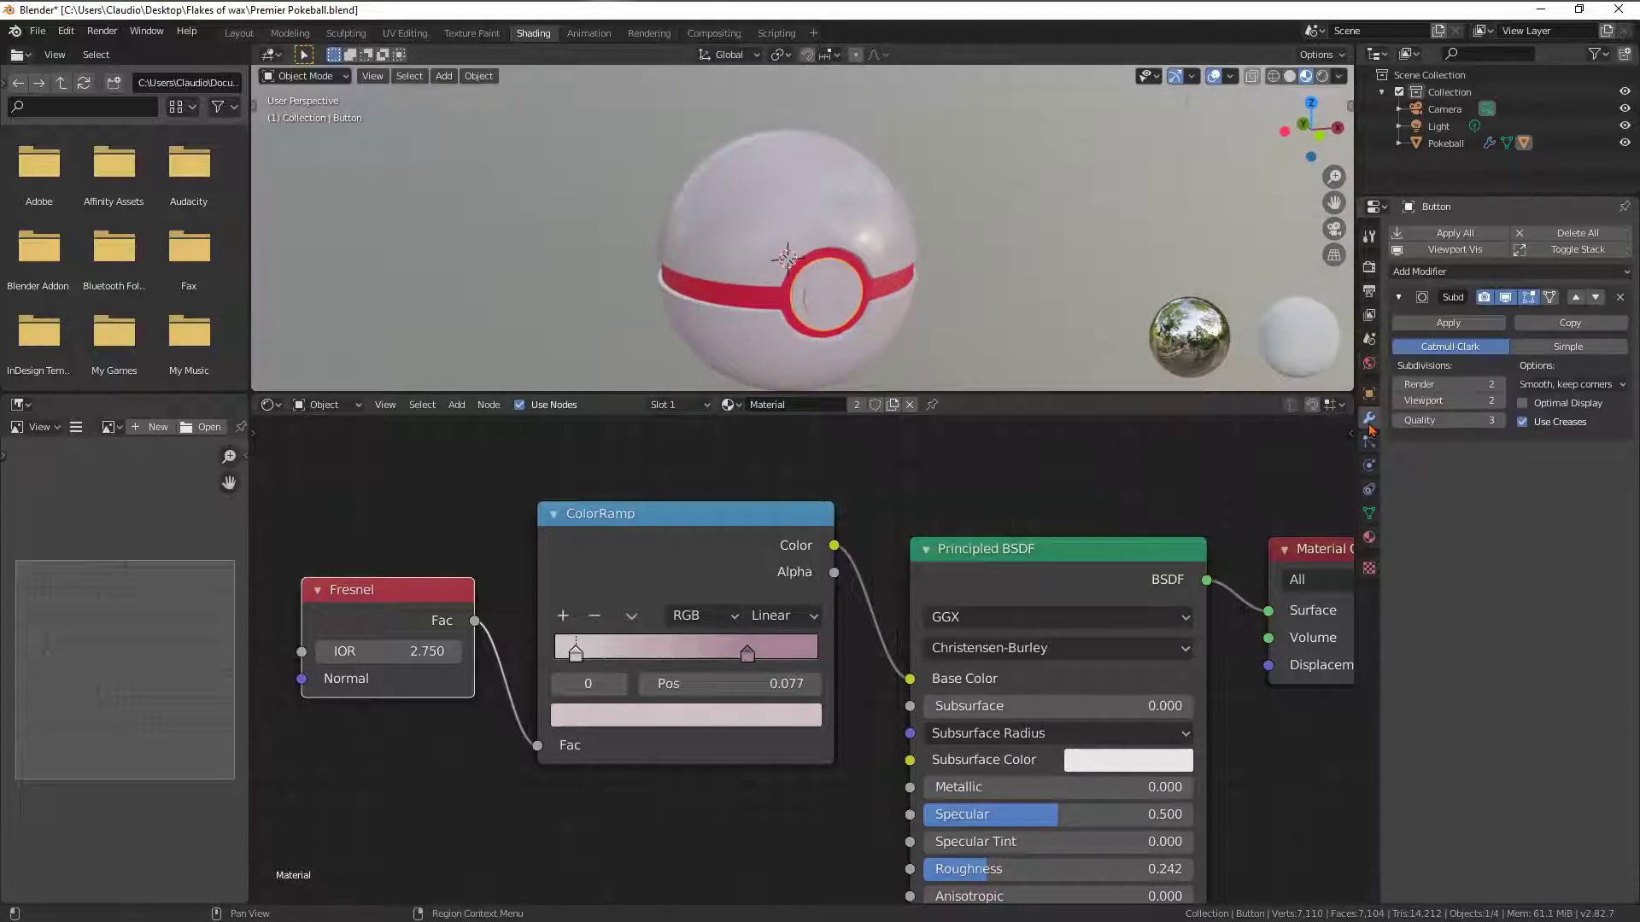
left_click(880, 189)
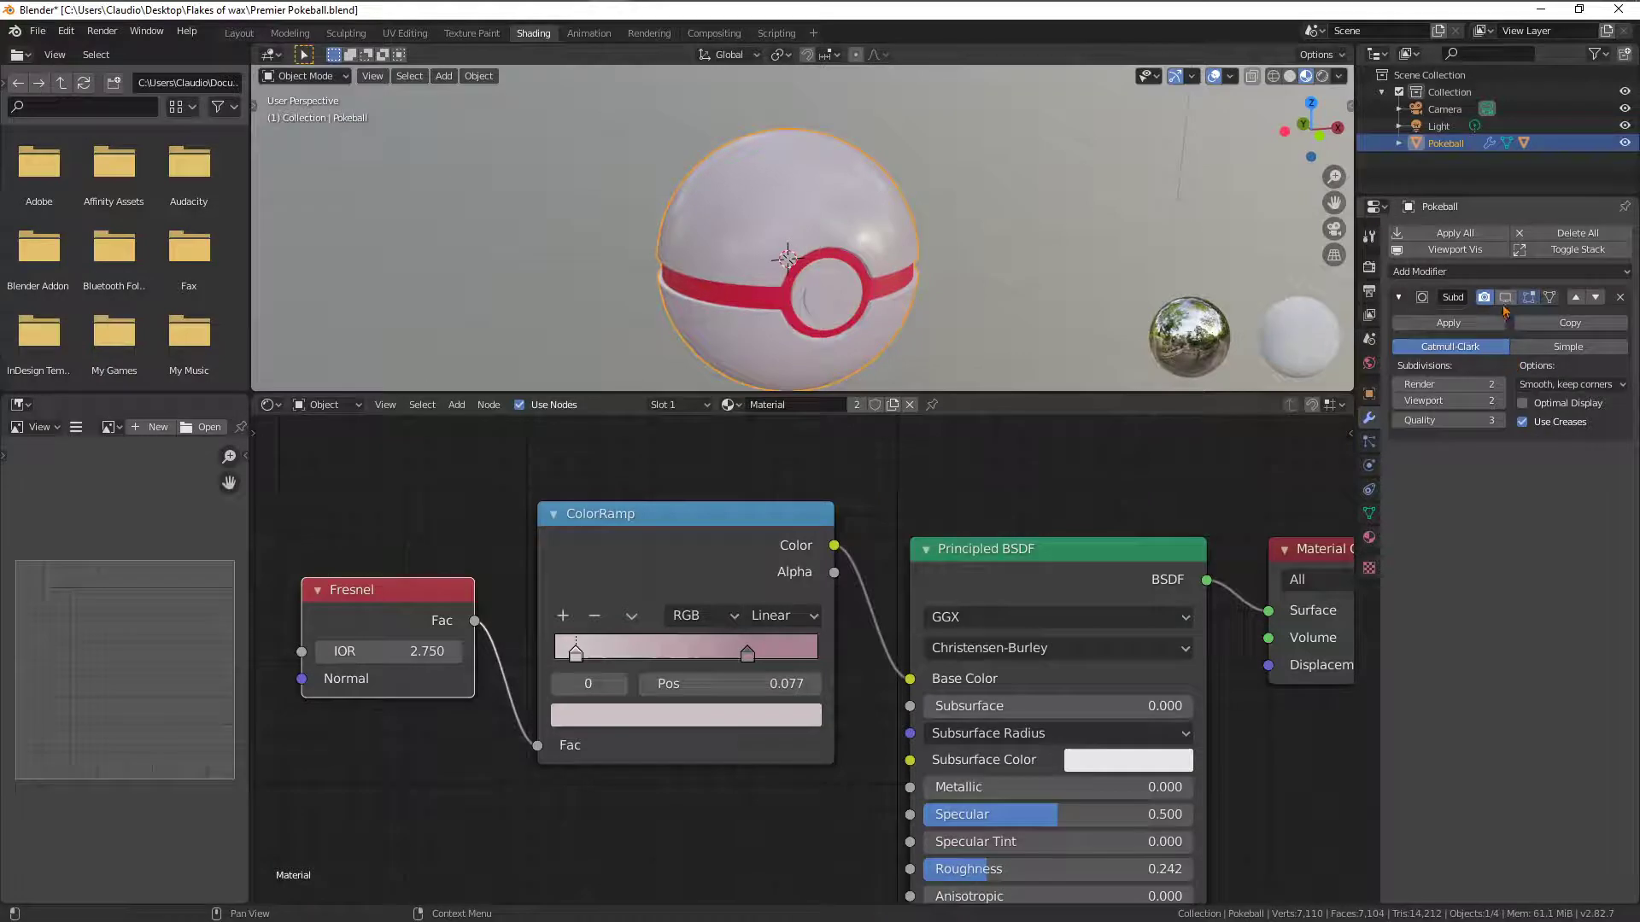
left_click(1044, 244)
Preview the ball in Rendered shading up close and return to Material Preview shading
scroll(1050, 246, "down", 5)
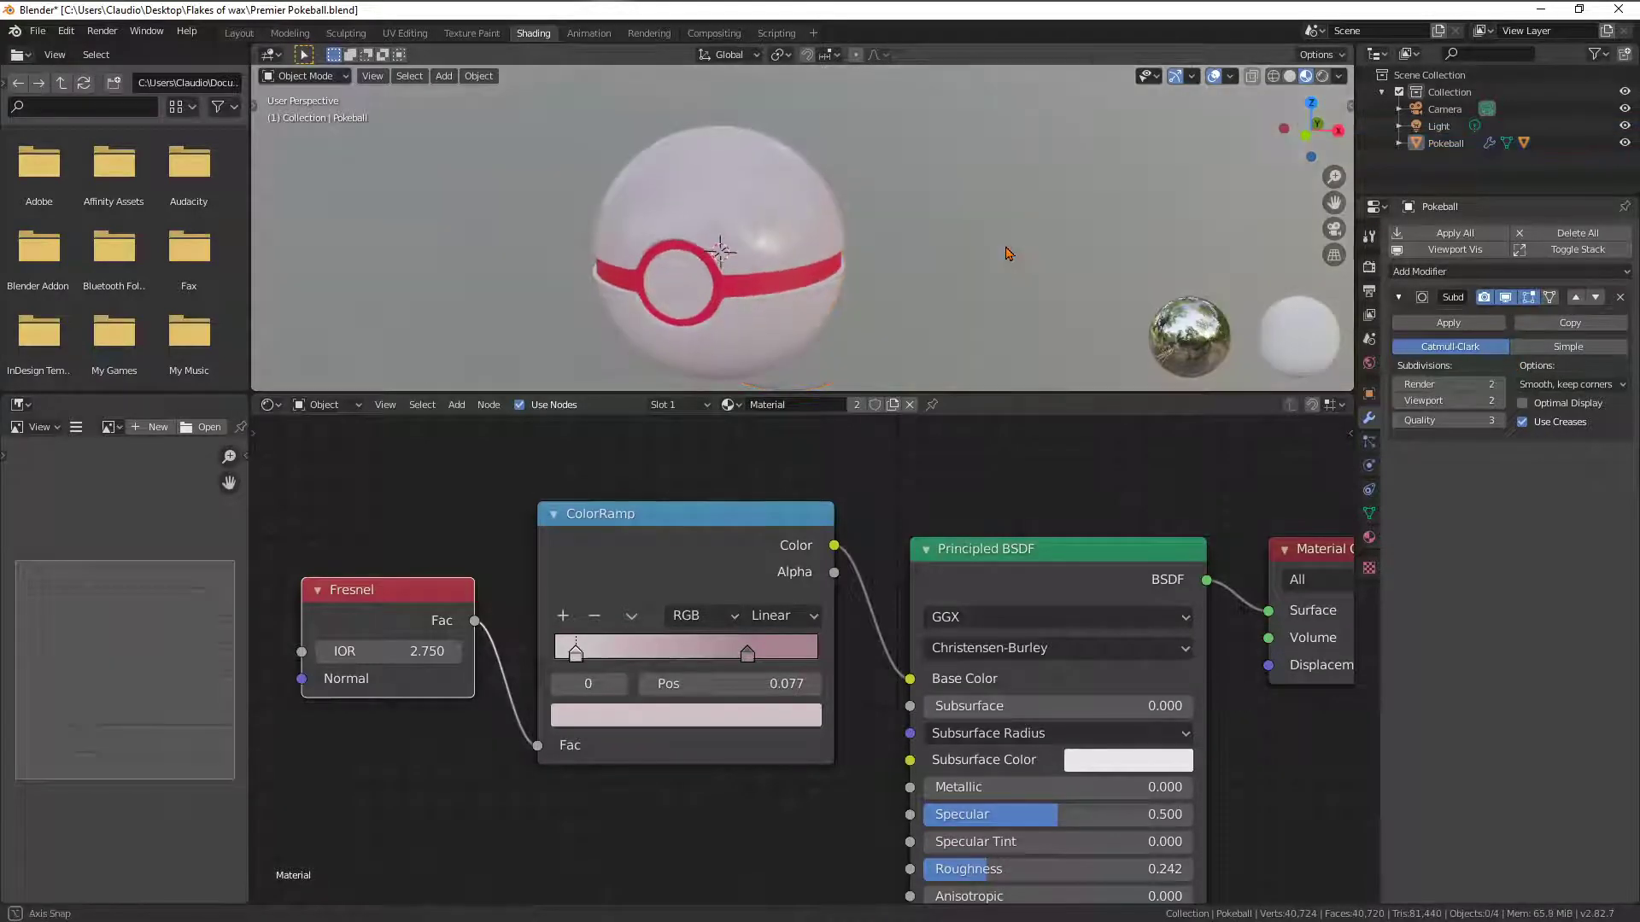
left_click(1322, 76)
middle_click_drag(848, 280, 798, 271, "shift")
scroll(861, 276, "up", 7)
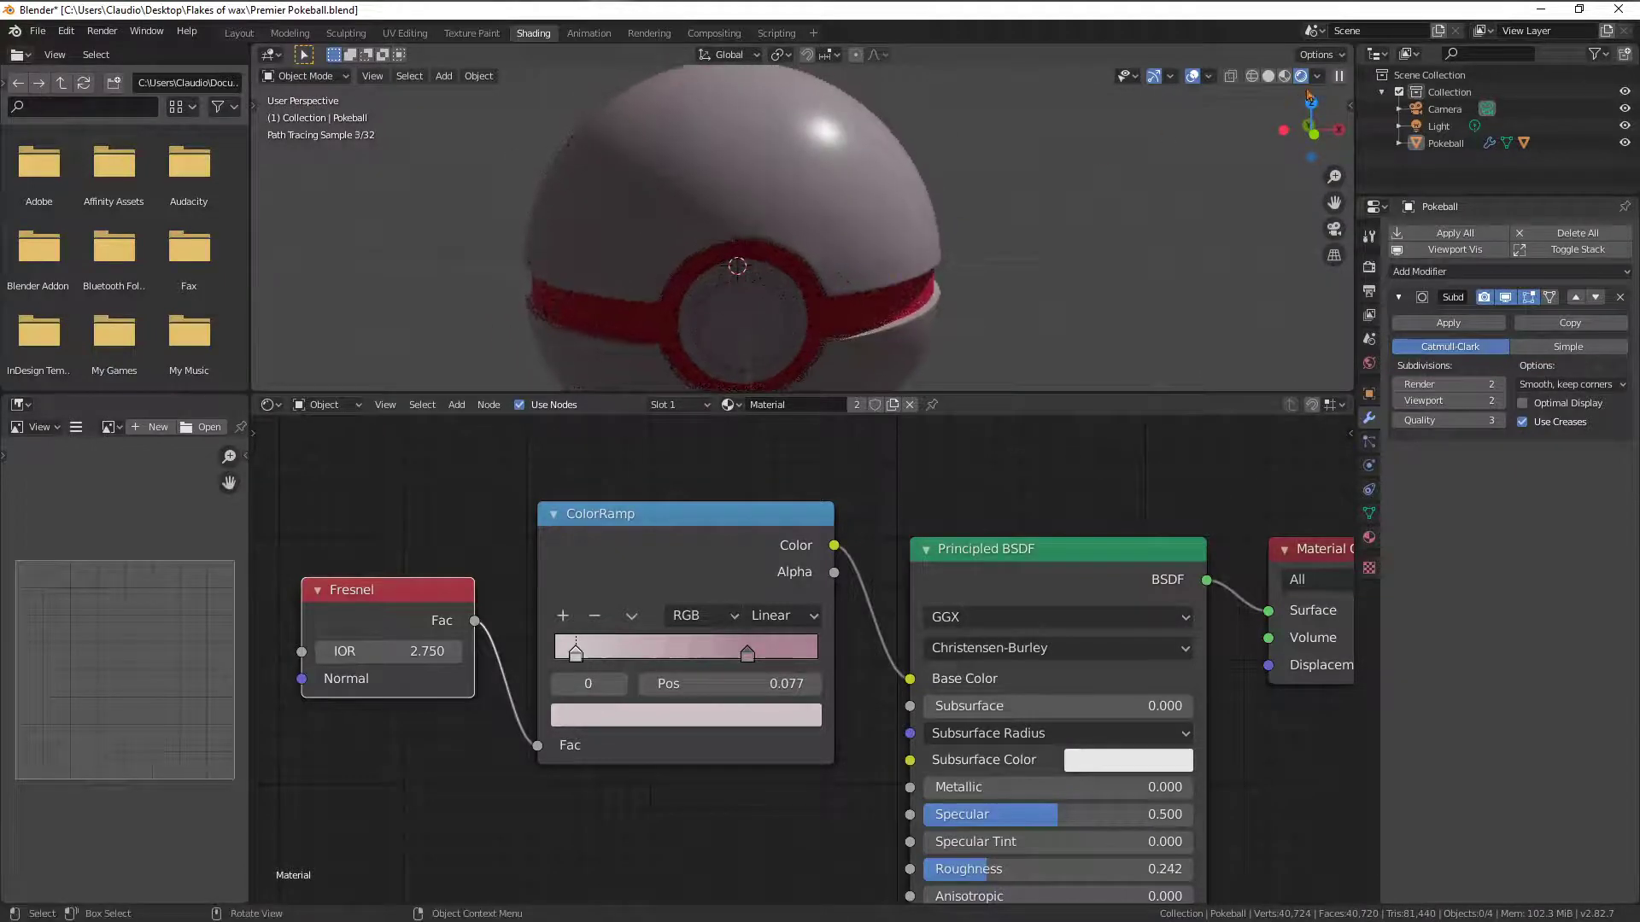
left_click(1285, 76)
scroll(769, 277, "down", 5)
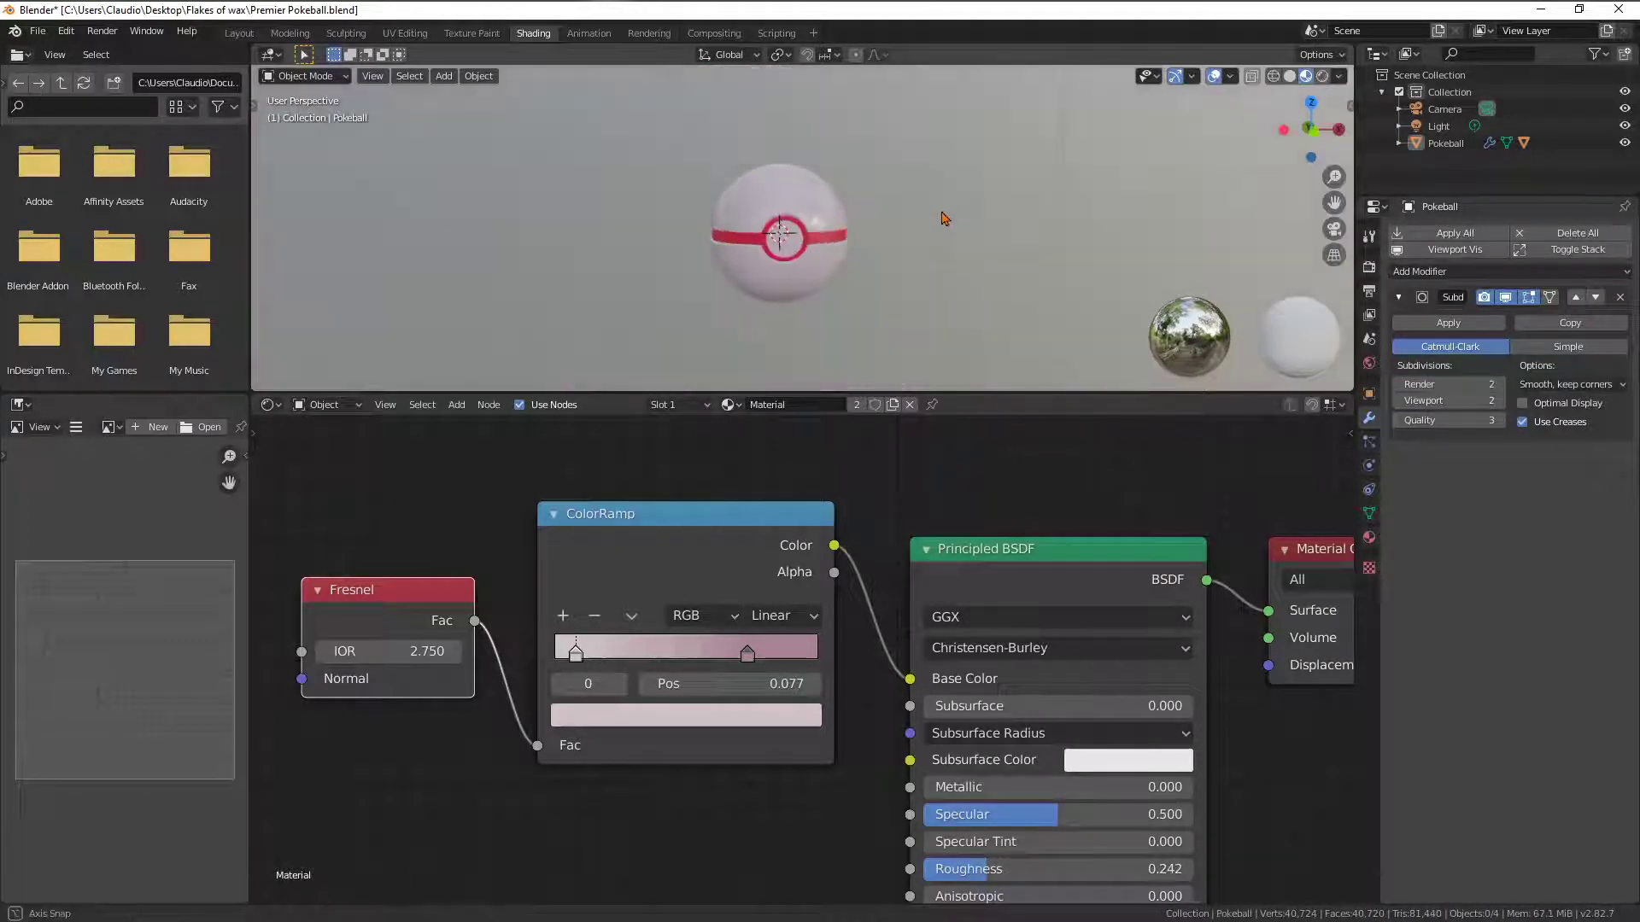
Select the Pokeball and set its Principled BSDF Roughness to 0.196
scroll(943, 453, "down", 3)
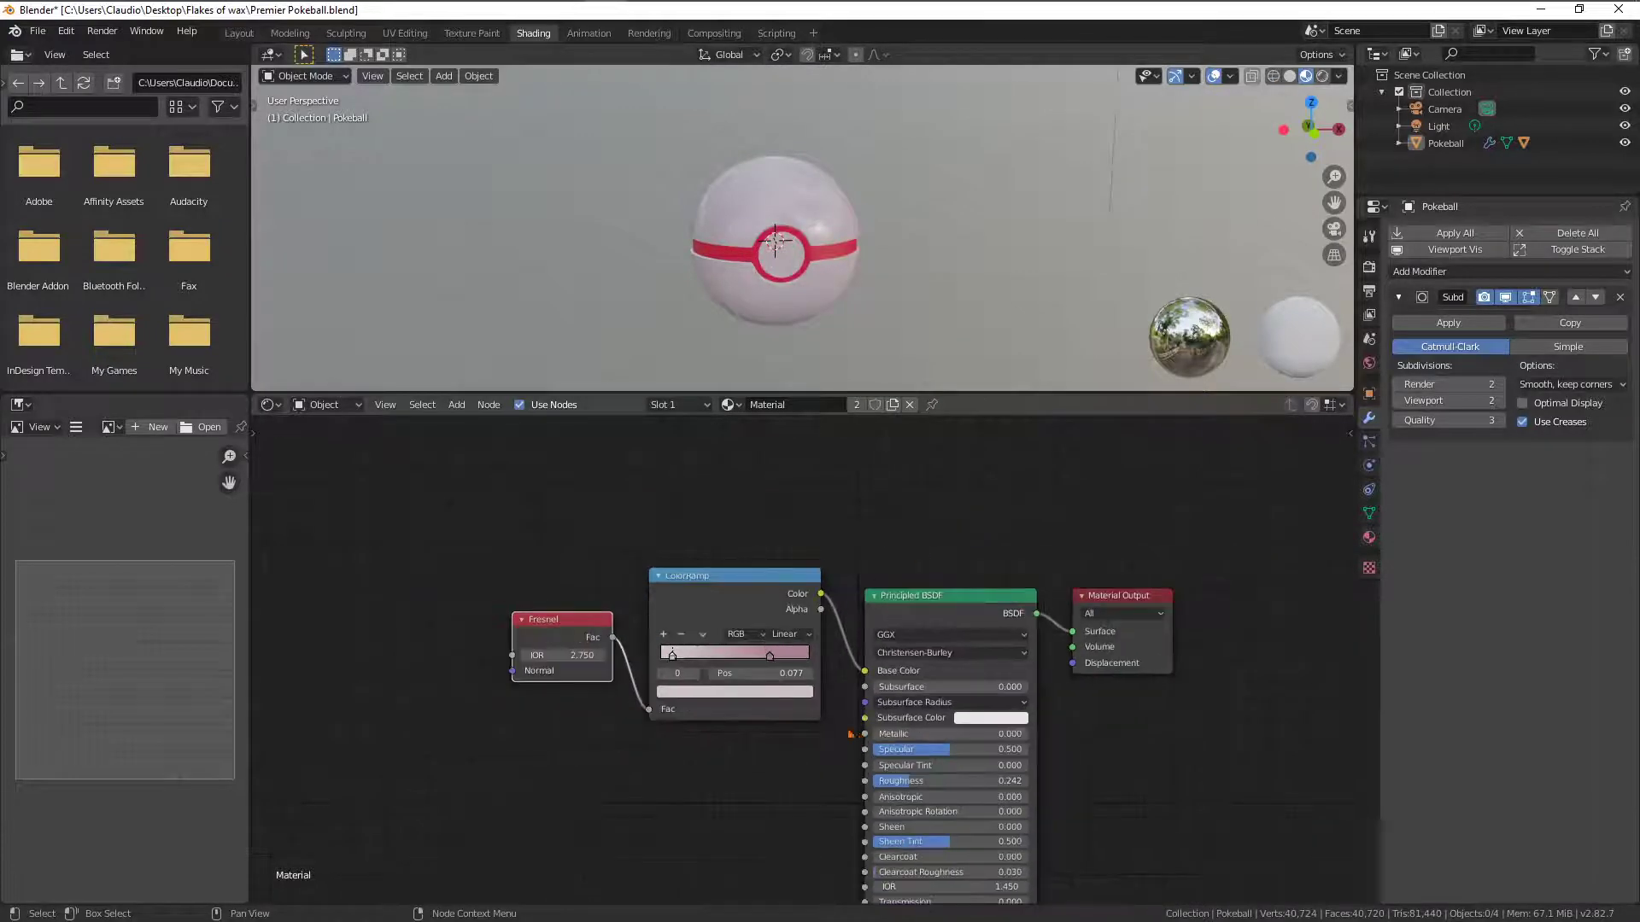
scroll(835, 663, "up", 3)
scroll(861, 668, "up", 1)
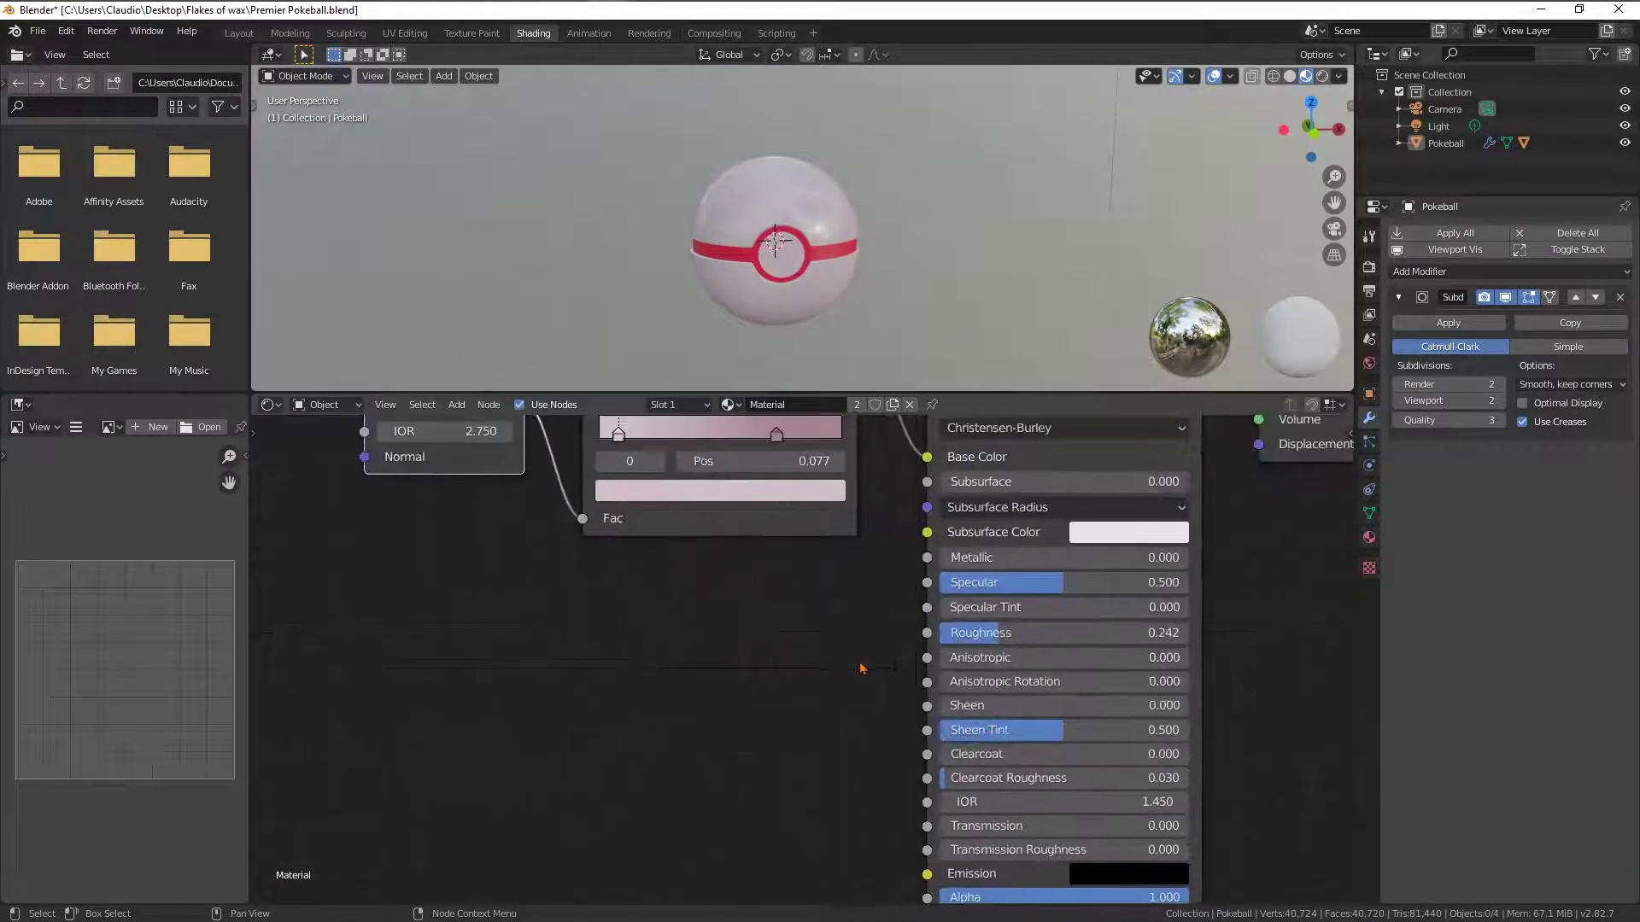
middle_click_drag(795, 606, 807, 721)
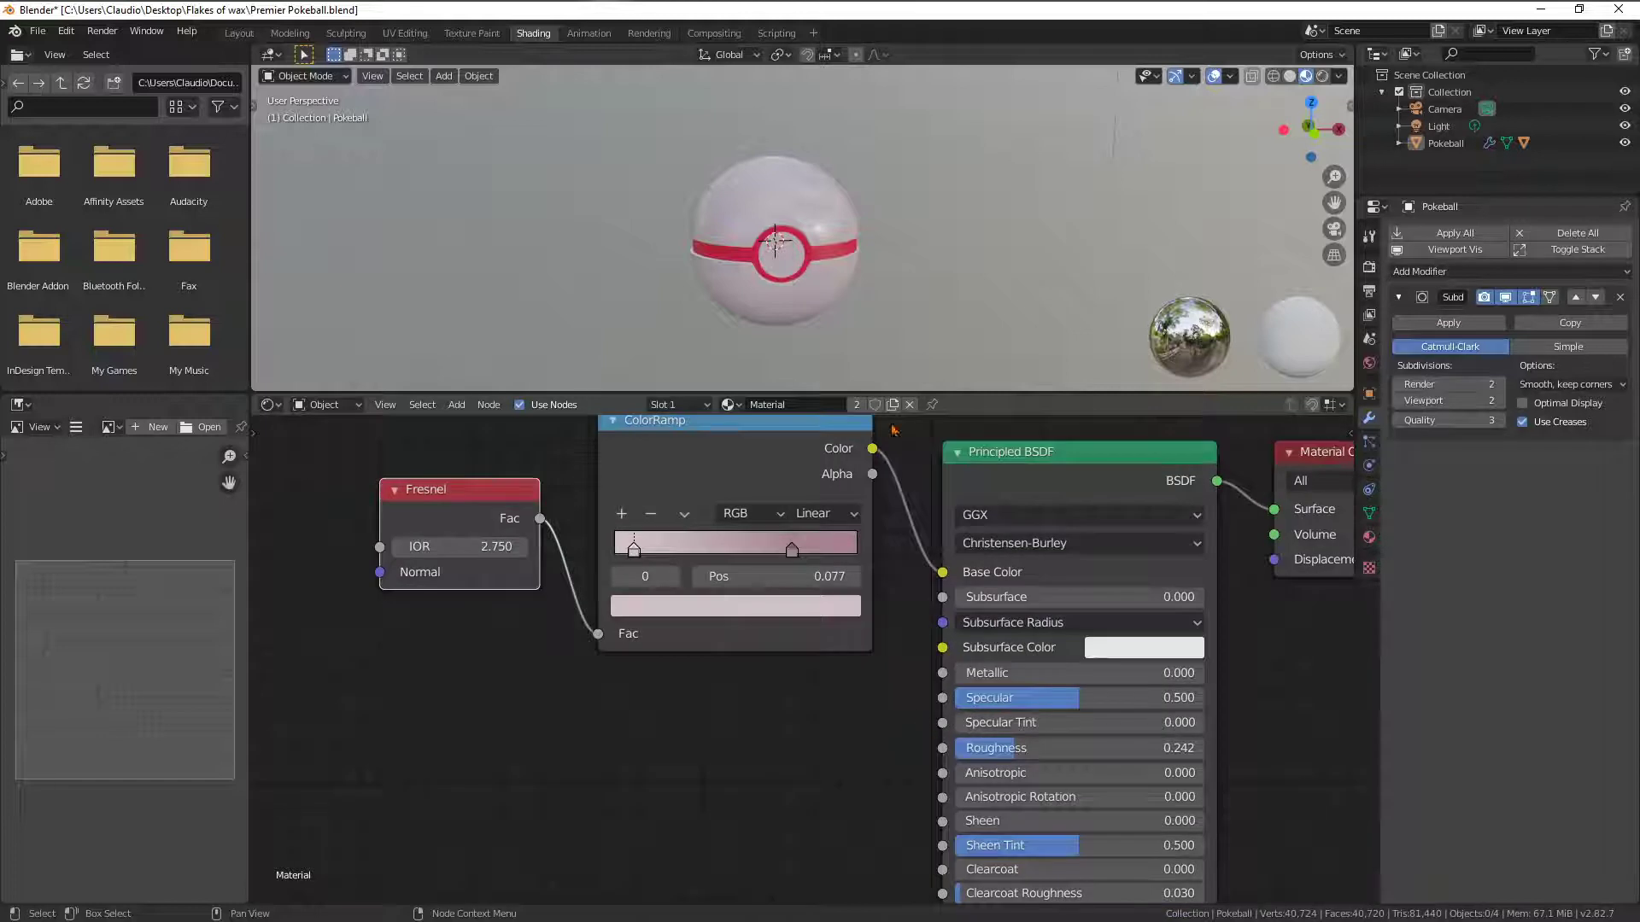
scroll(919, 313, "up", 2)
left_click(859, 213)
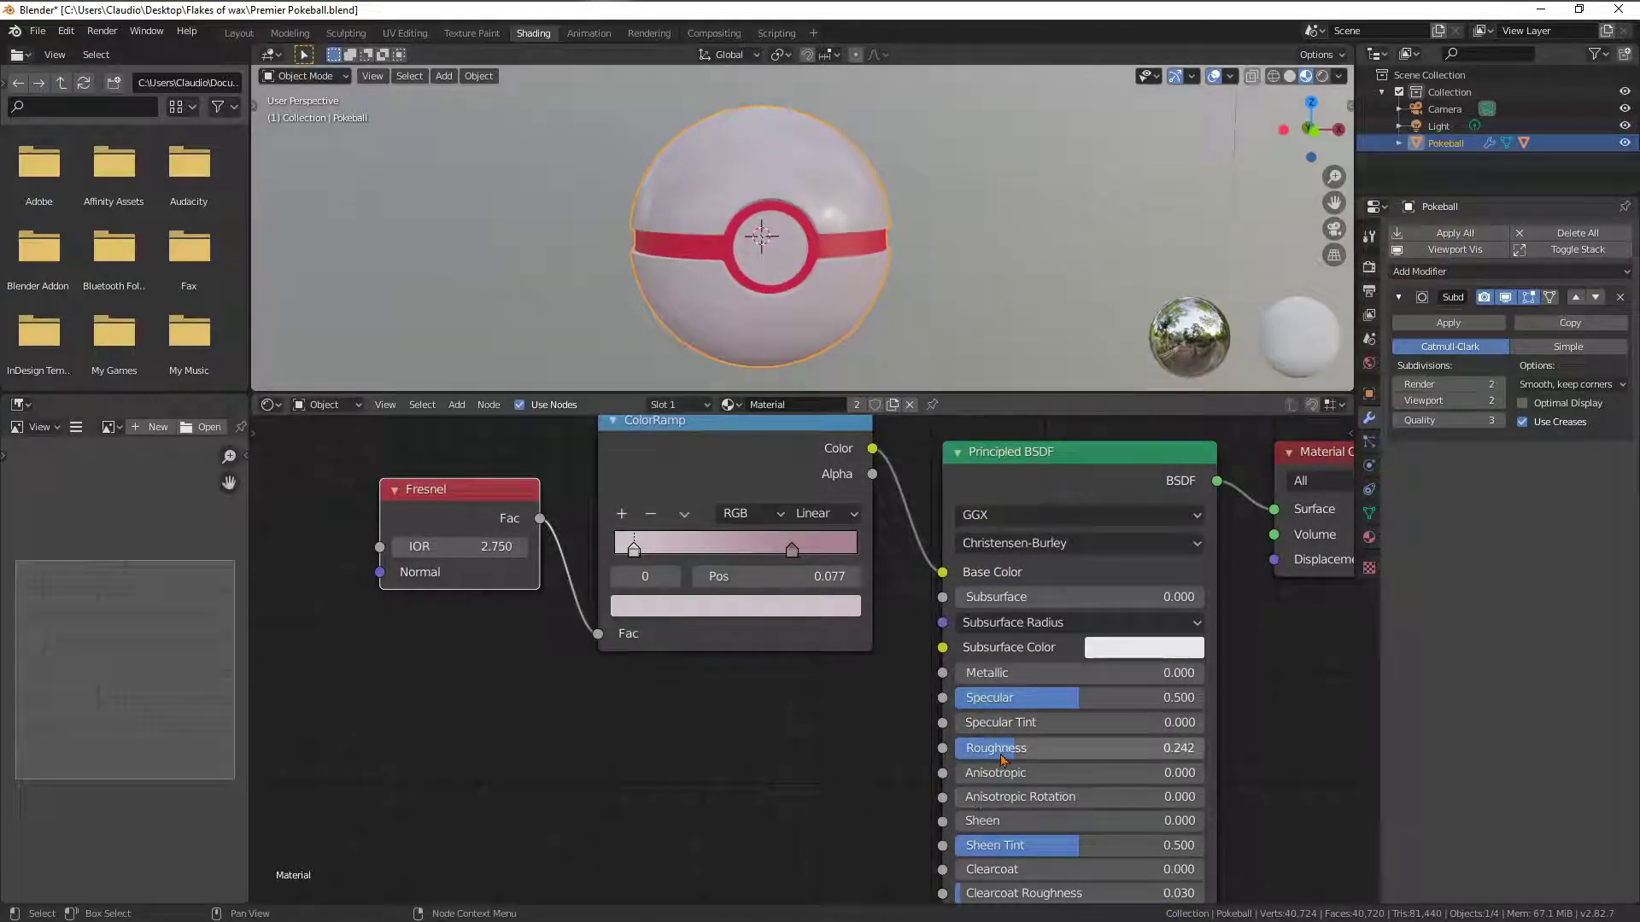
mouse_move(1008, 748)
left_mouse_down()
mouse_move(987, 748)
mouse_move(1004, 750)
left_mouse_up()
Add a Noise Texture node below the Fresnel node and connect its Fac output to the Principled BSDF's Base Color
scroll(809, 726, "down", 4)
middle_click_drag(800, 724, 898, 857)
scroll(813, 689, "up", 1)
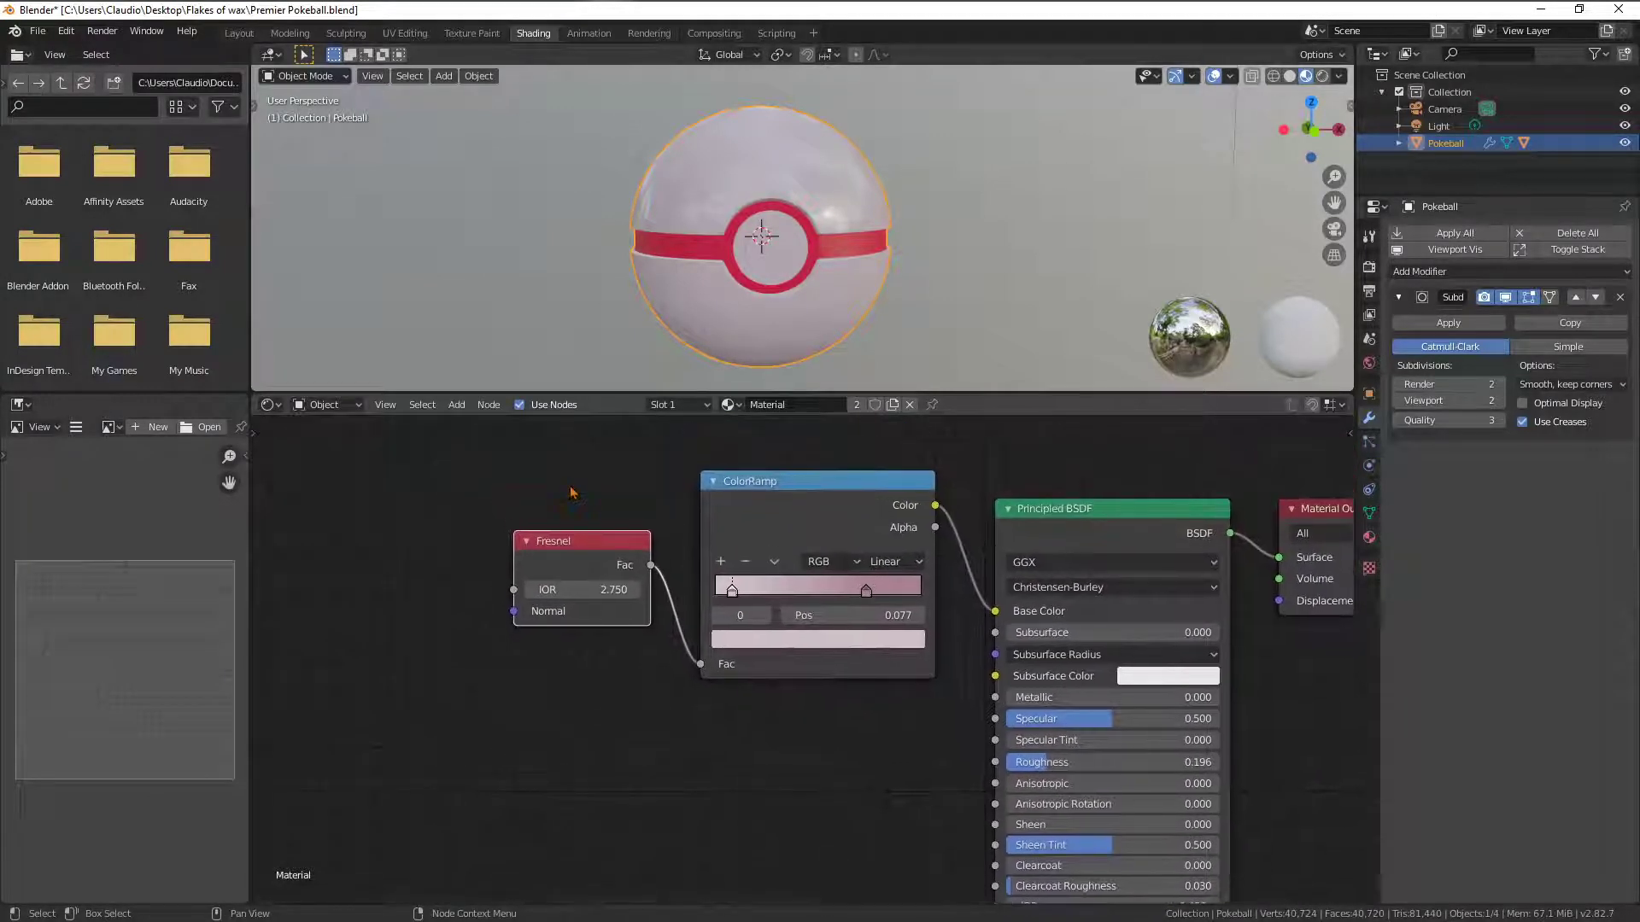
left_click(469, 412)
mouse_move(505, 470)
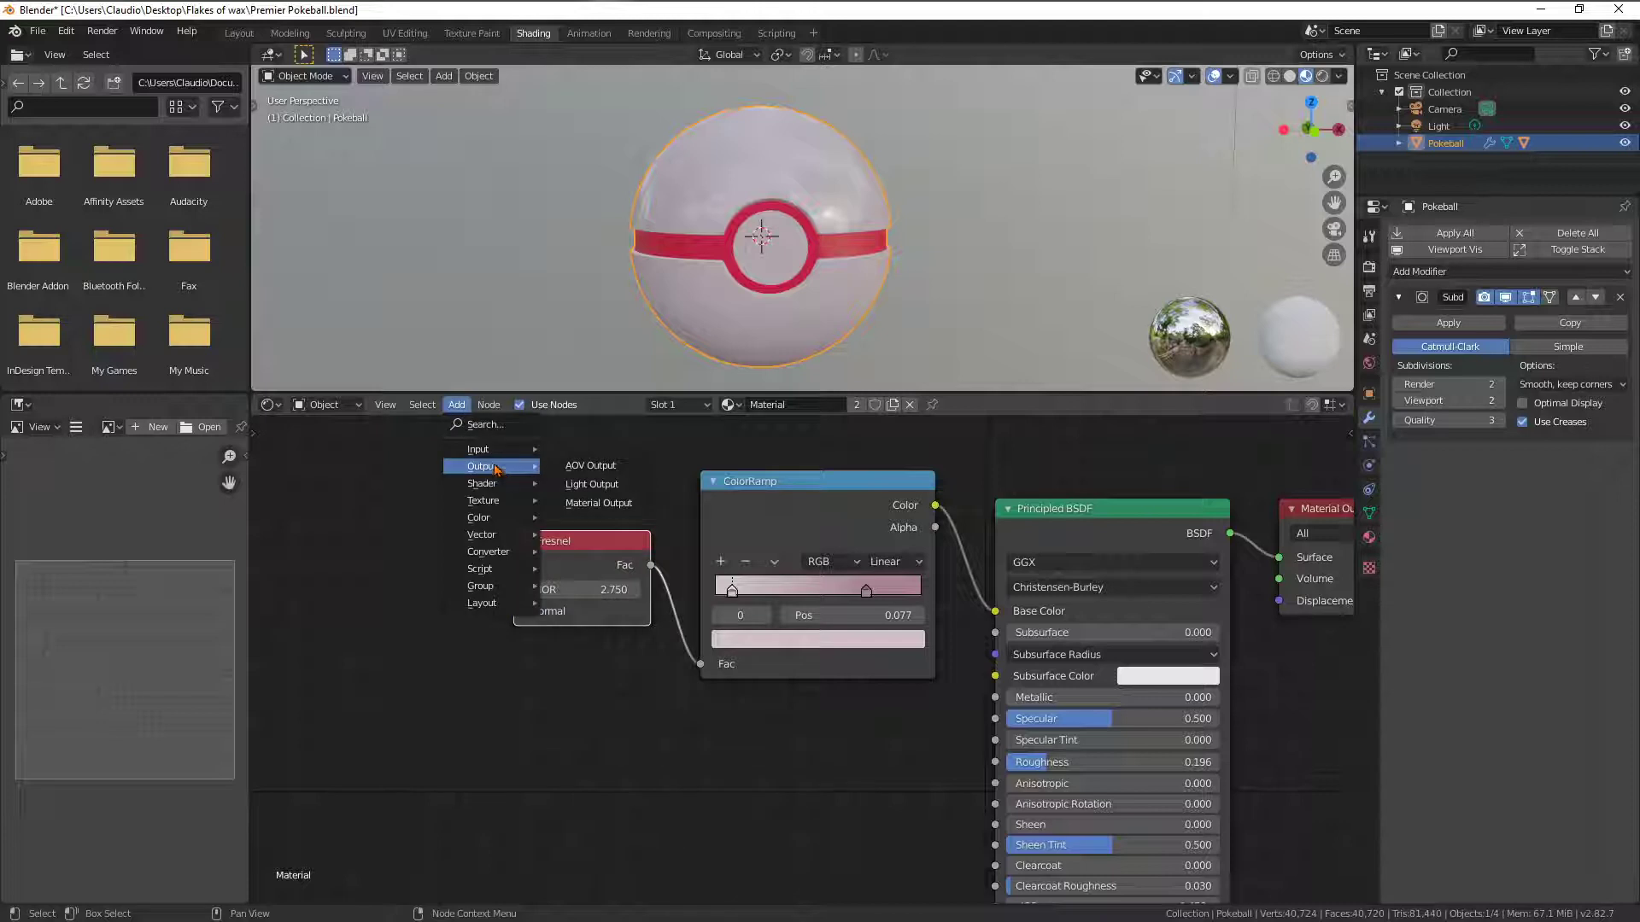
mouse_move(537, 508)
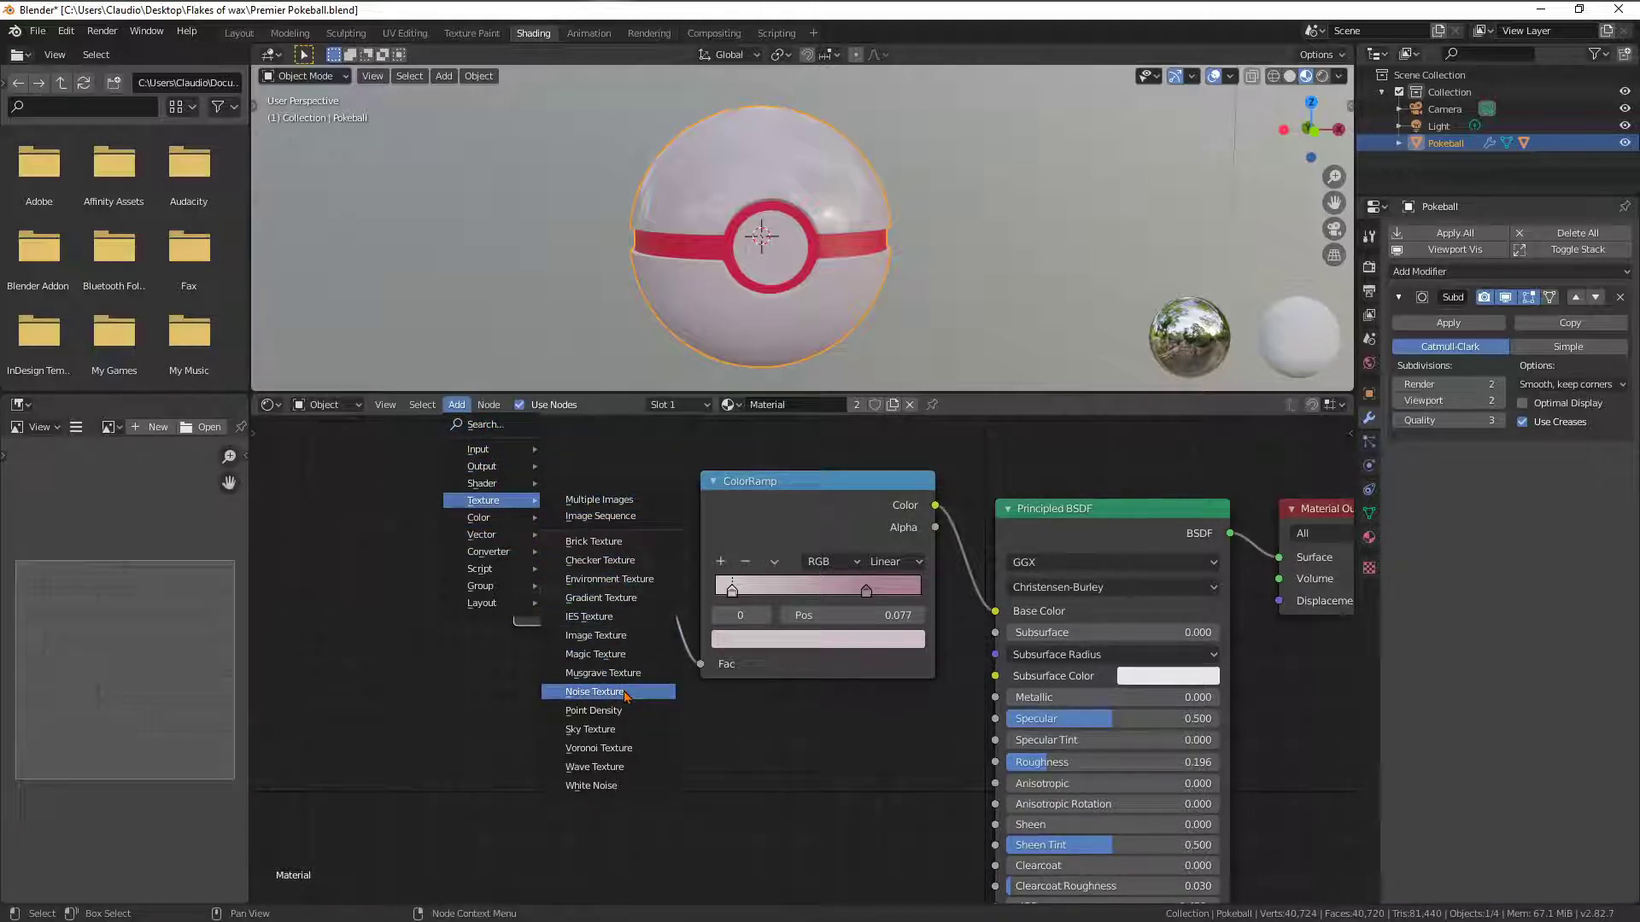
left_click(624, 695)
left_click(595, 719)
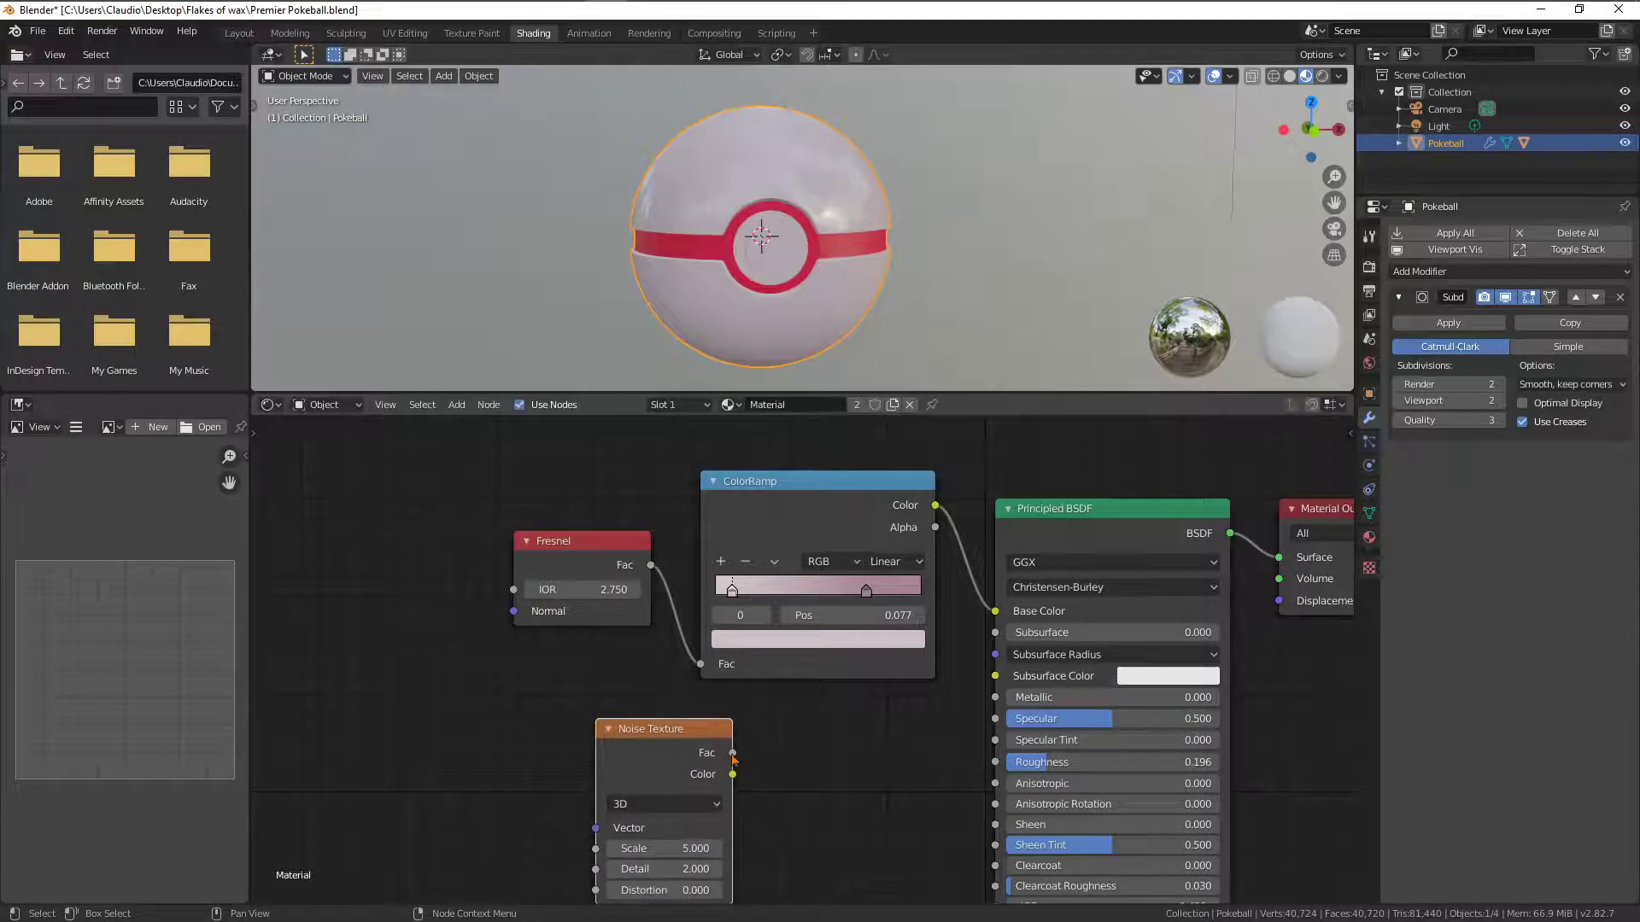
left_click_drag(733, 753, 998, 613)
middle_click_drag(803, 782, 862, 691)
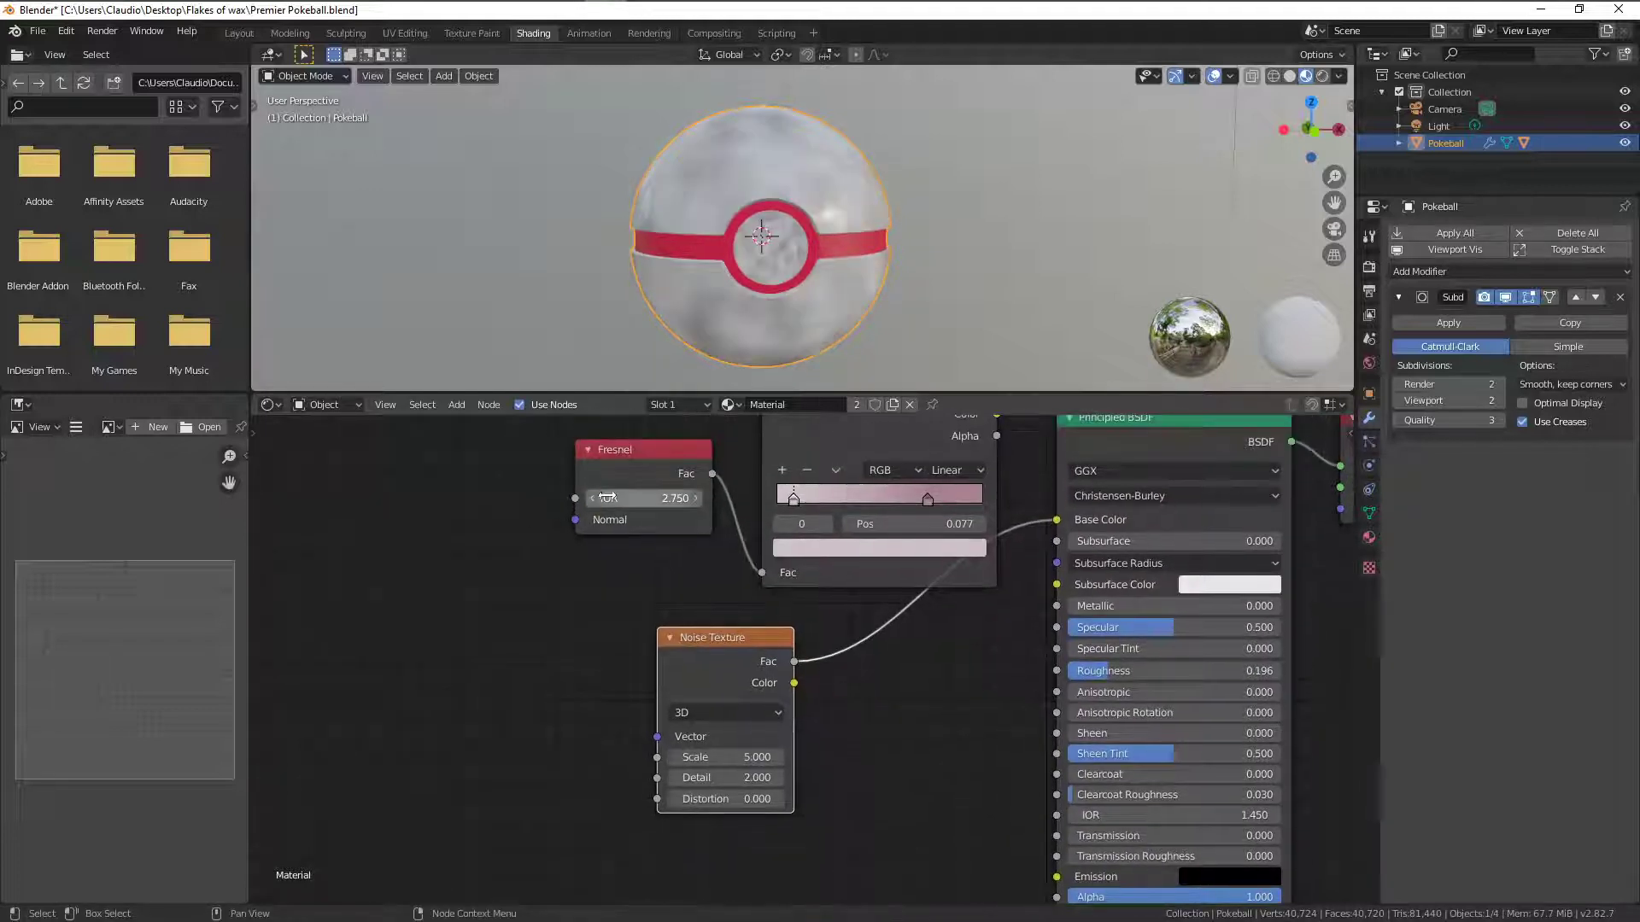
mouse_move(974, 298)
middle_mouse_down()
mouse_move(980, 267)
mouse_move(965, 278)
middle_mouse_up()
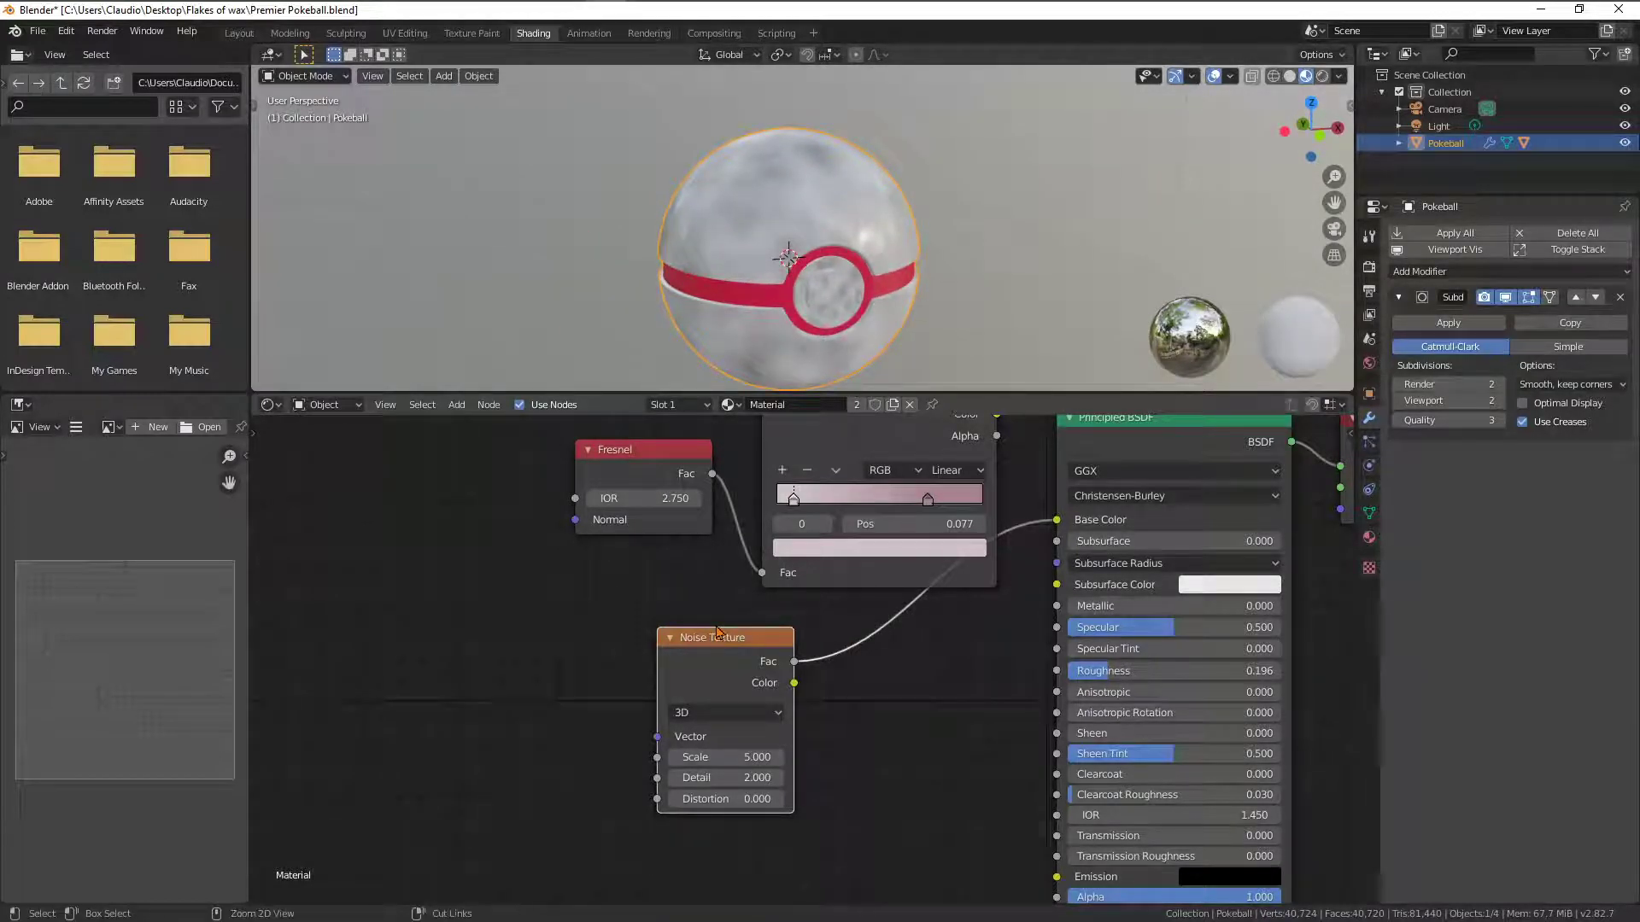
Add Texture Coordinate and Mapping nodes feeding the Noise Texture's Vector input
key("ctrl+t")
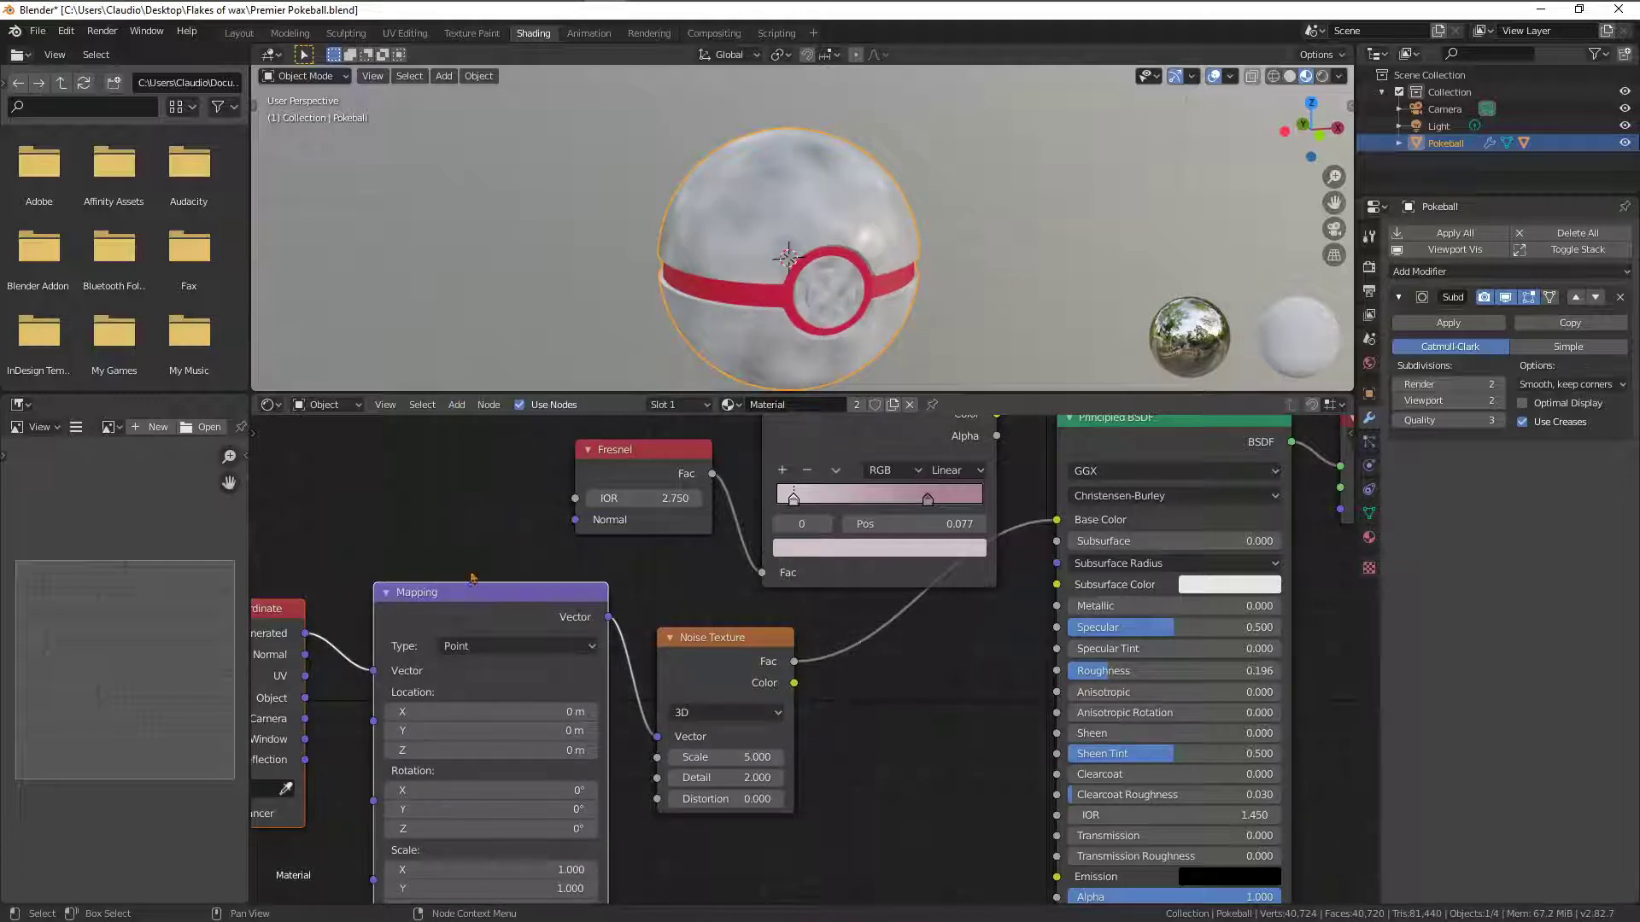
middle_click_drag(475, 581, 570, 533)
left_click(456, 404)
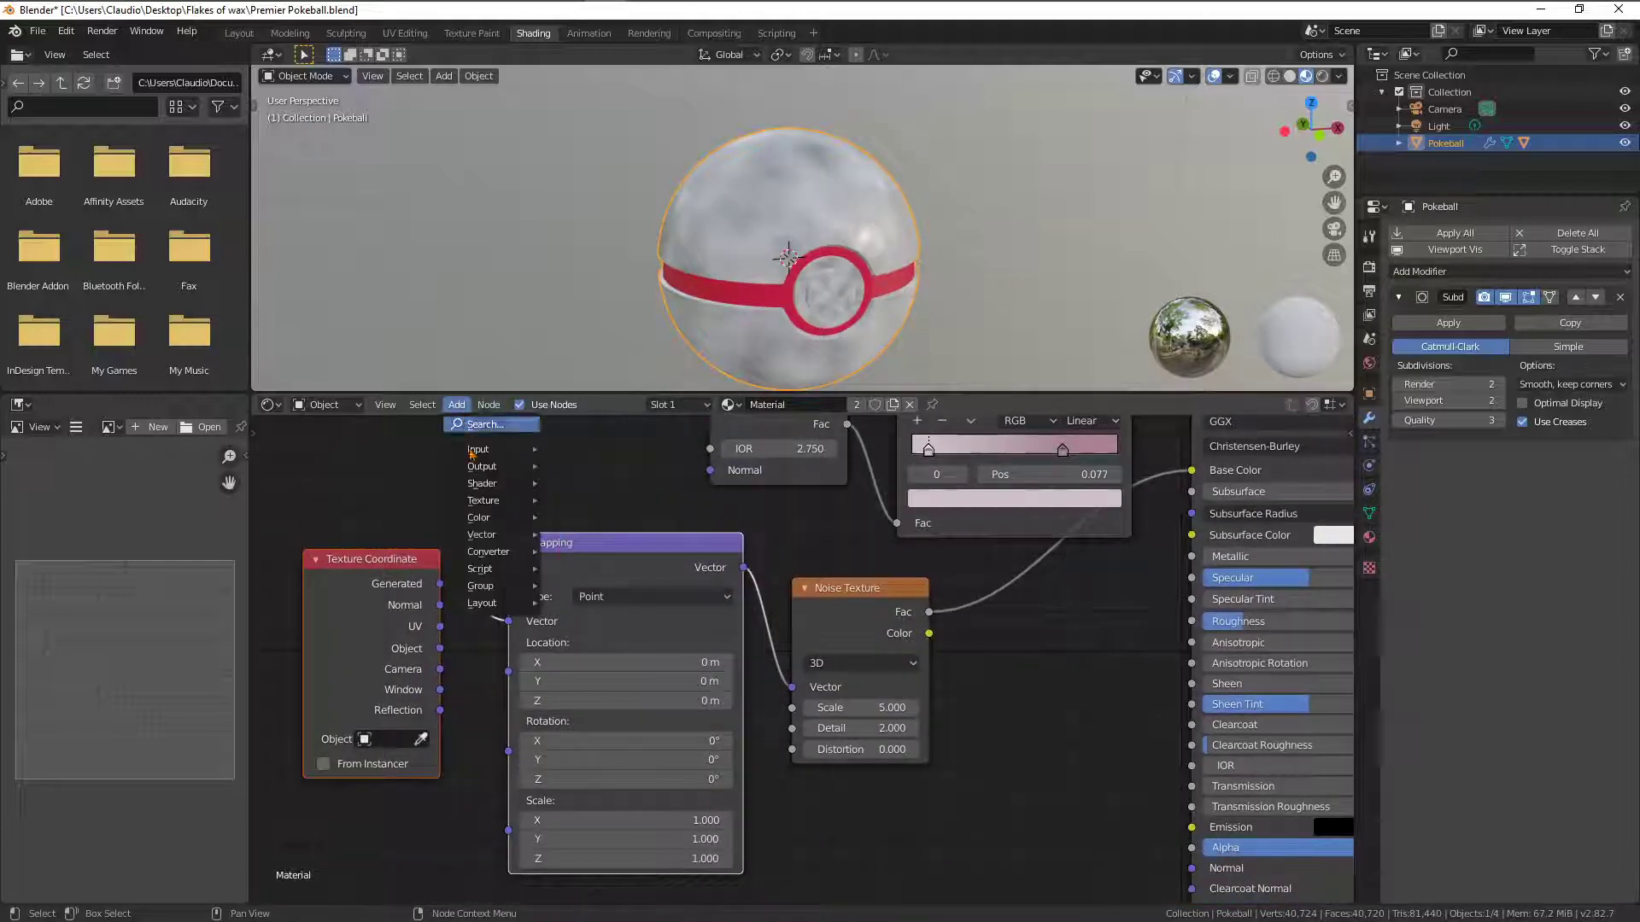
left_click(654, 512)
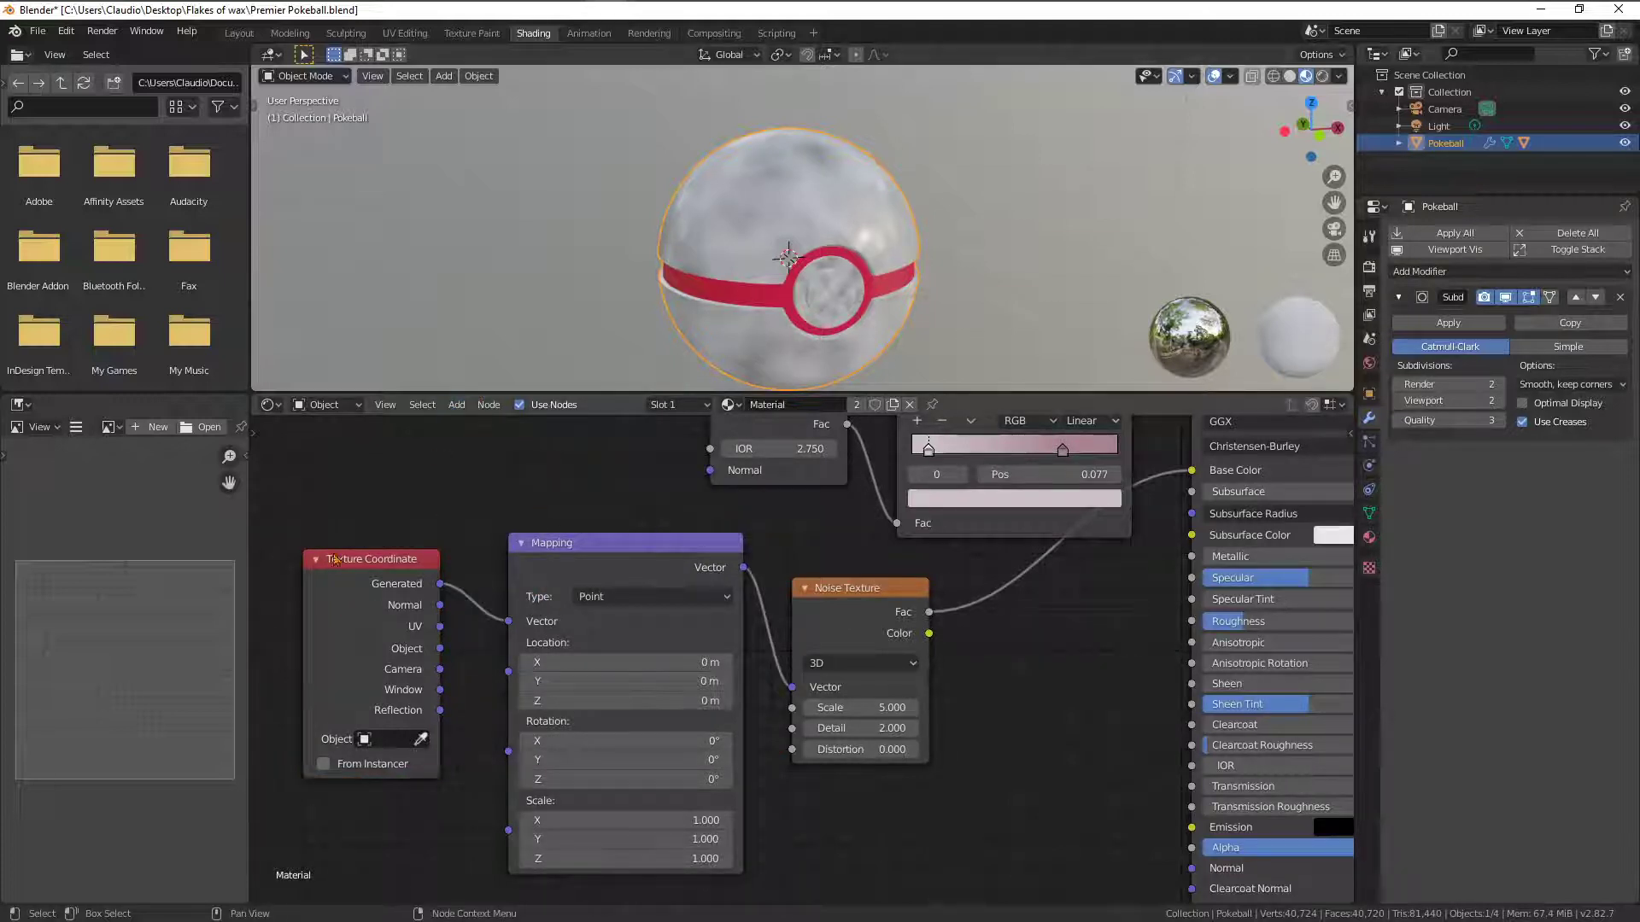
left_click(456, 405)
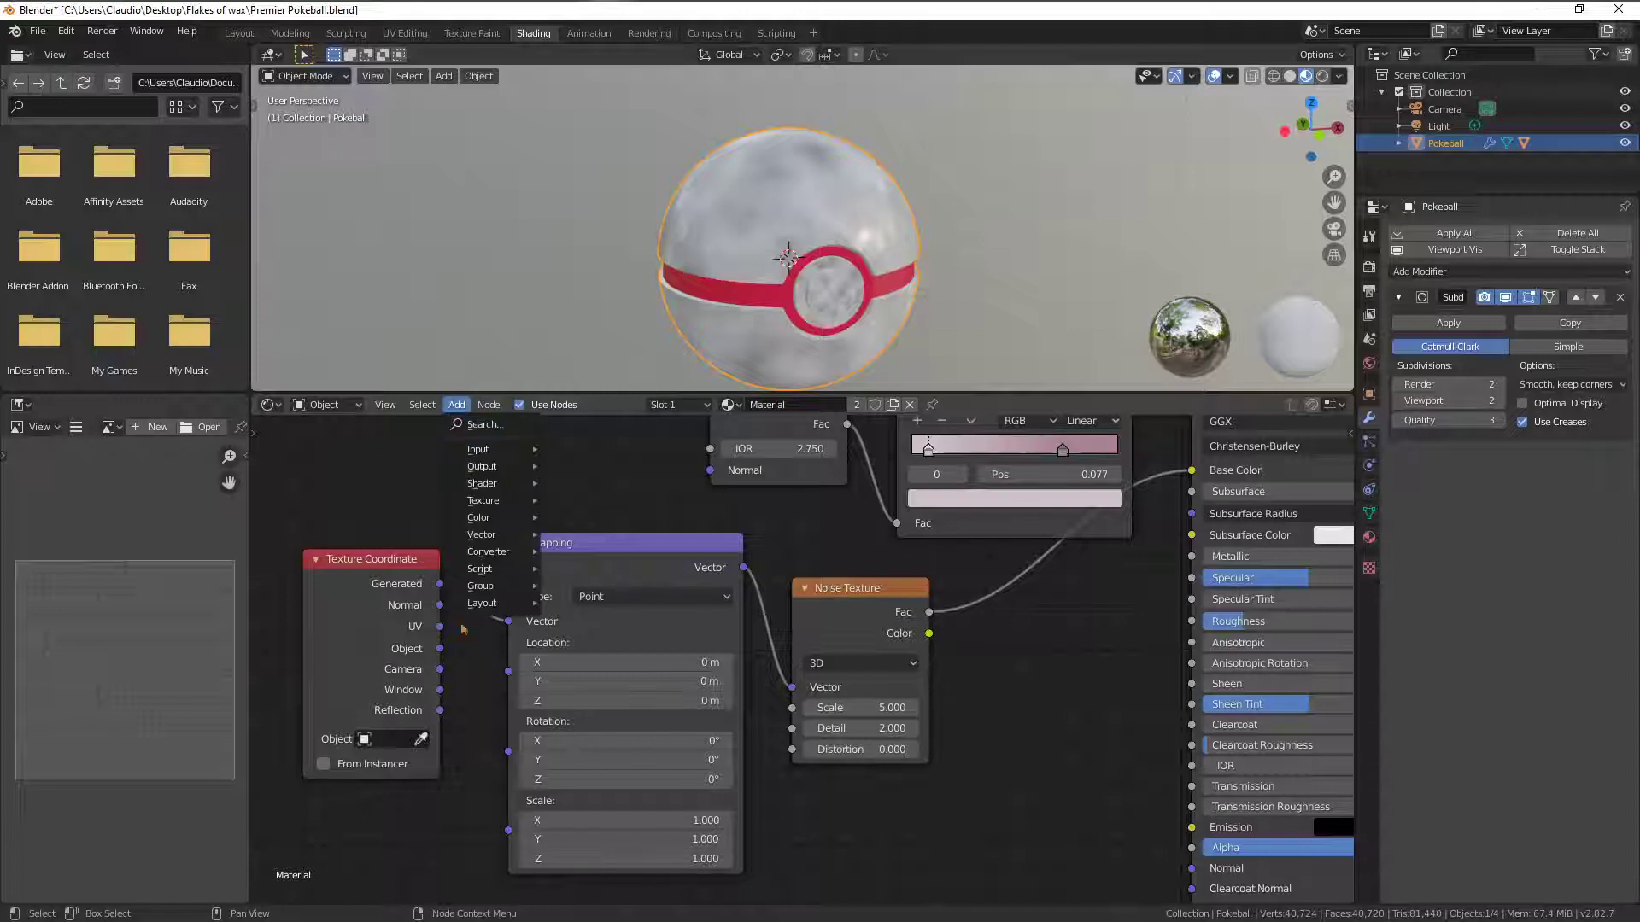
middle_click_drag(974, 722, 917, 689)
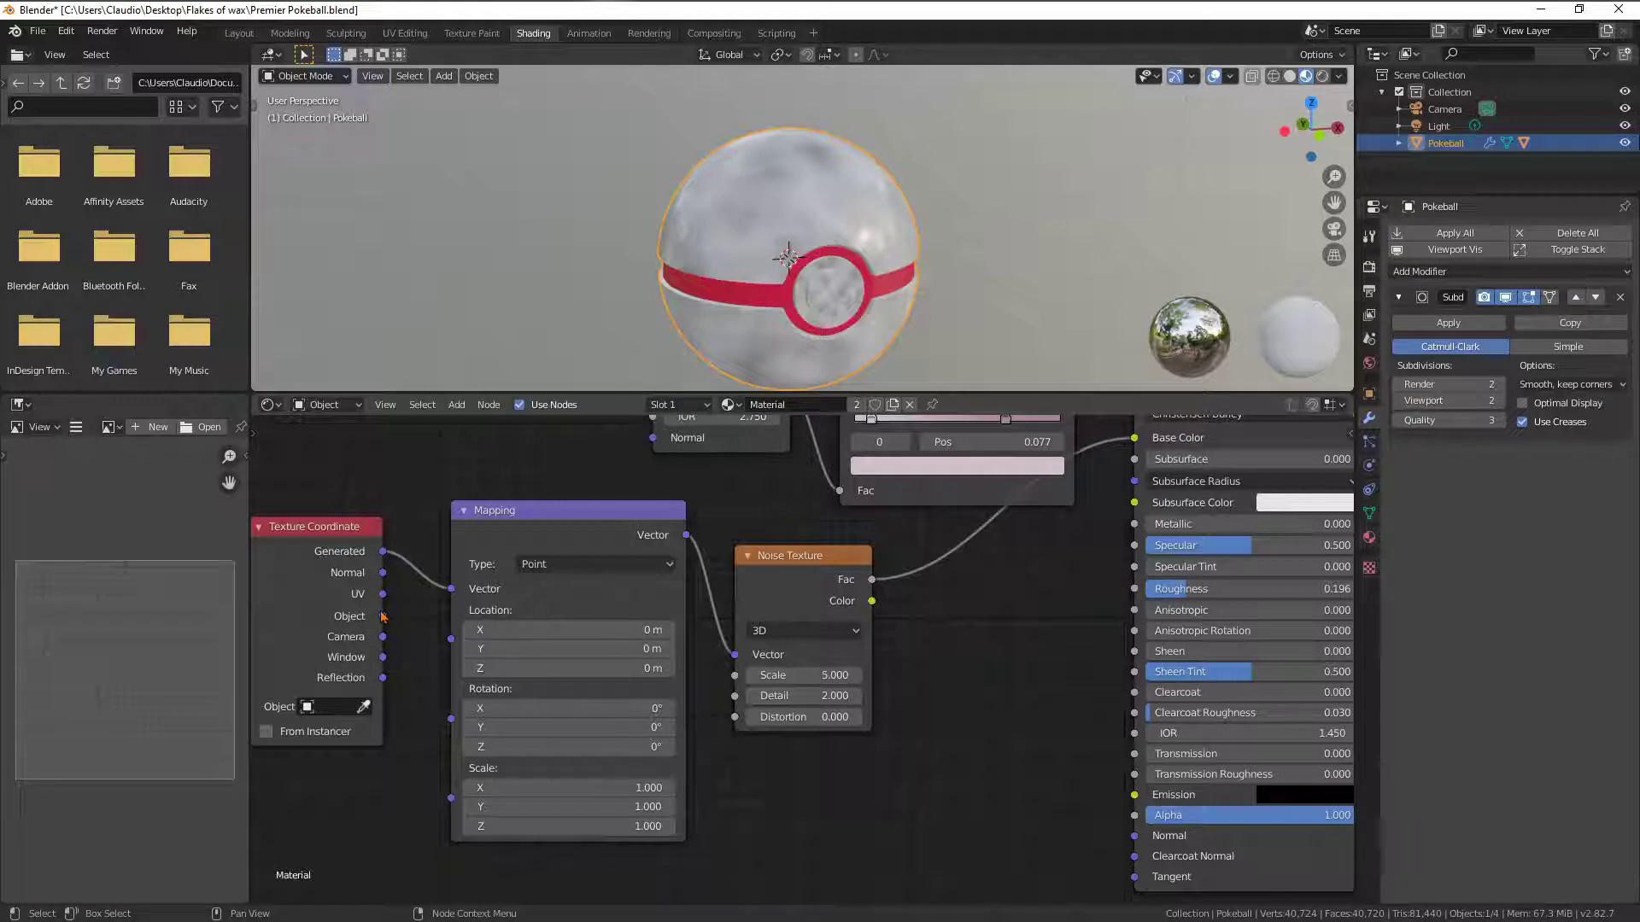
Try the Texture Coordinate's Normal output, connect its Object output to the Mapping's Vector instead, and move the Noise Texture closer to the Mapping node
left_click_drag(383, 573, 451, 591)
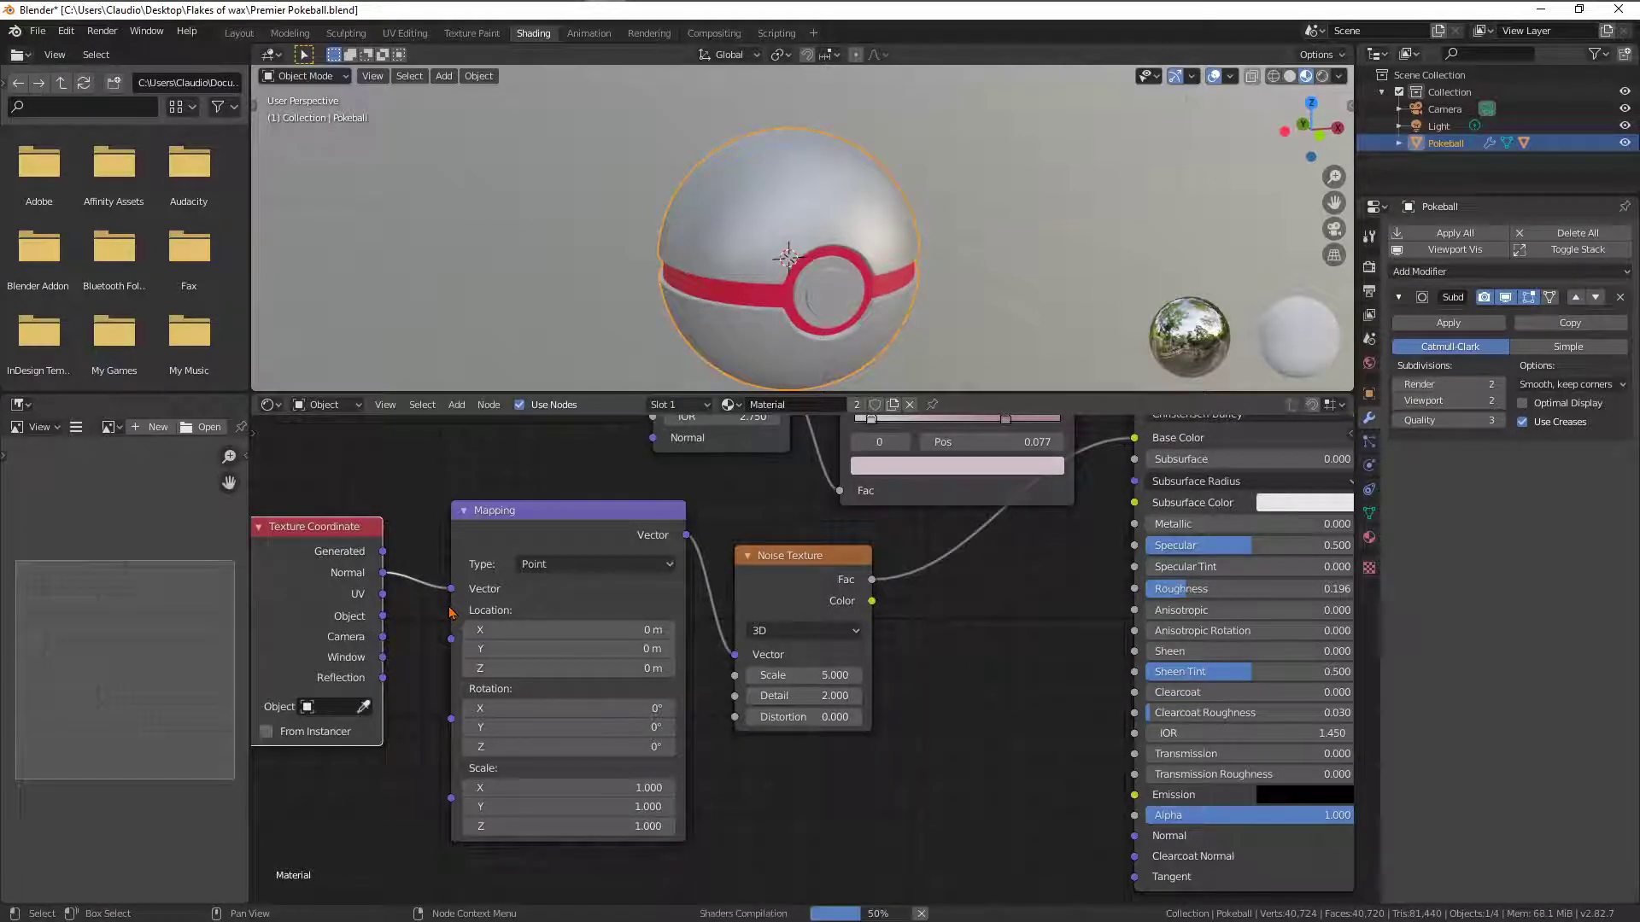
middle_click_drag(933, 331, 866, 321)
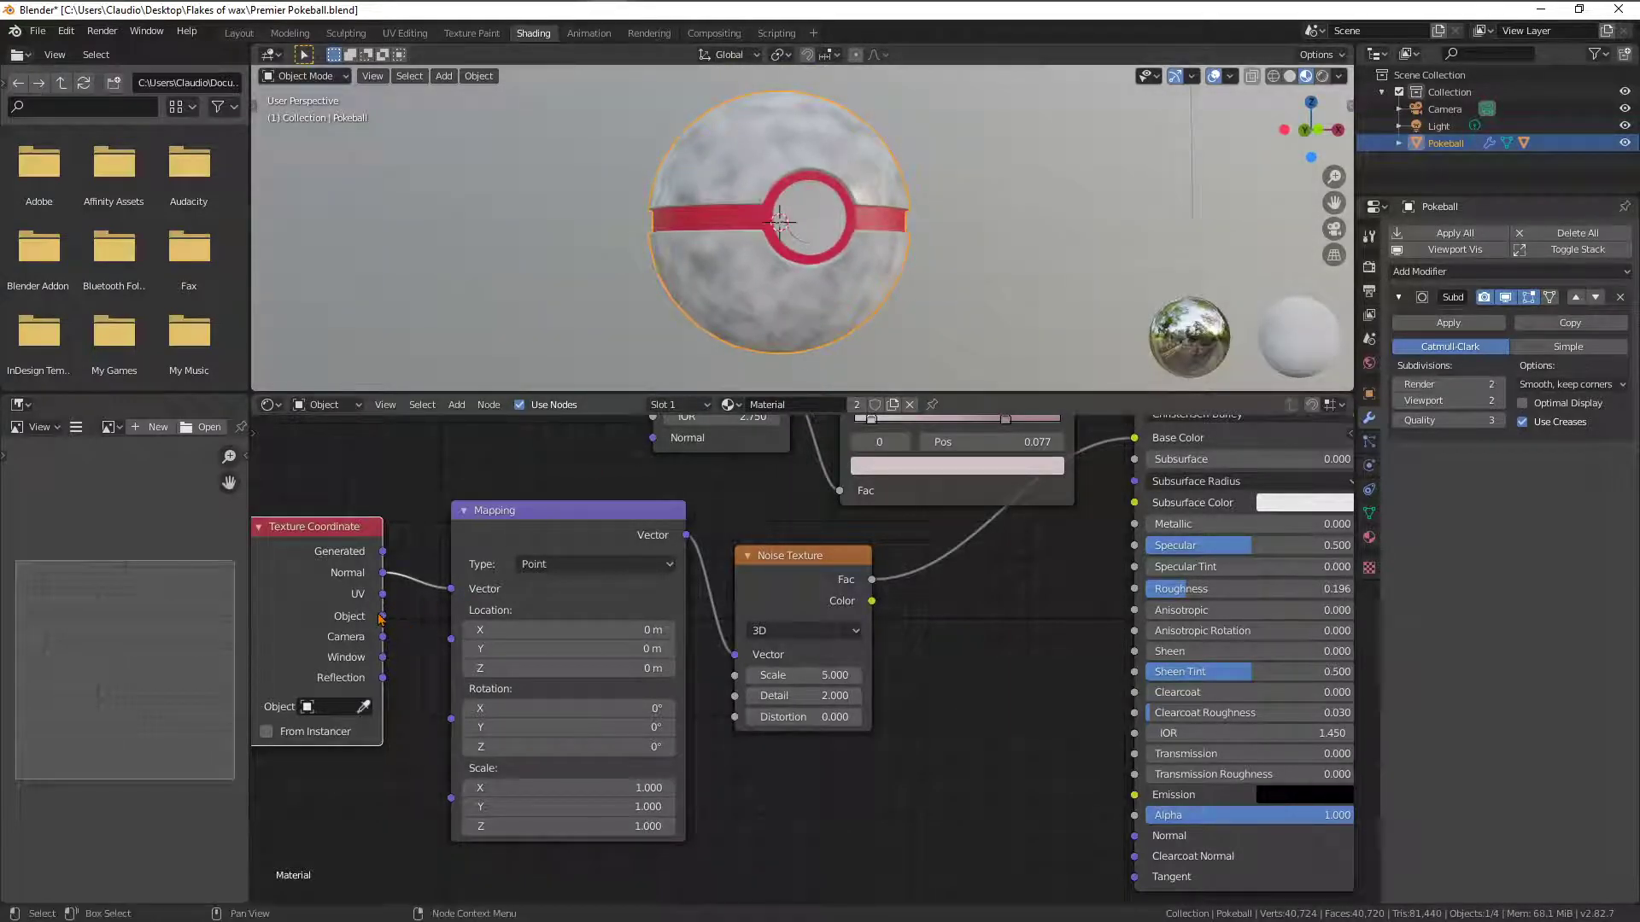
left_click_drag(383, 616, 451, 589)
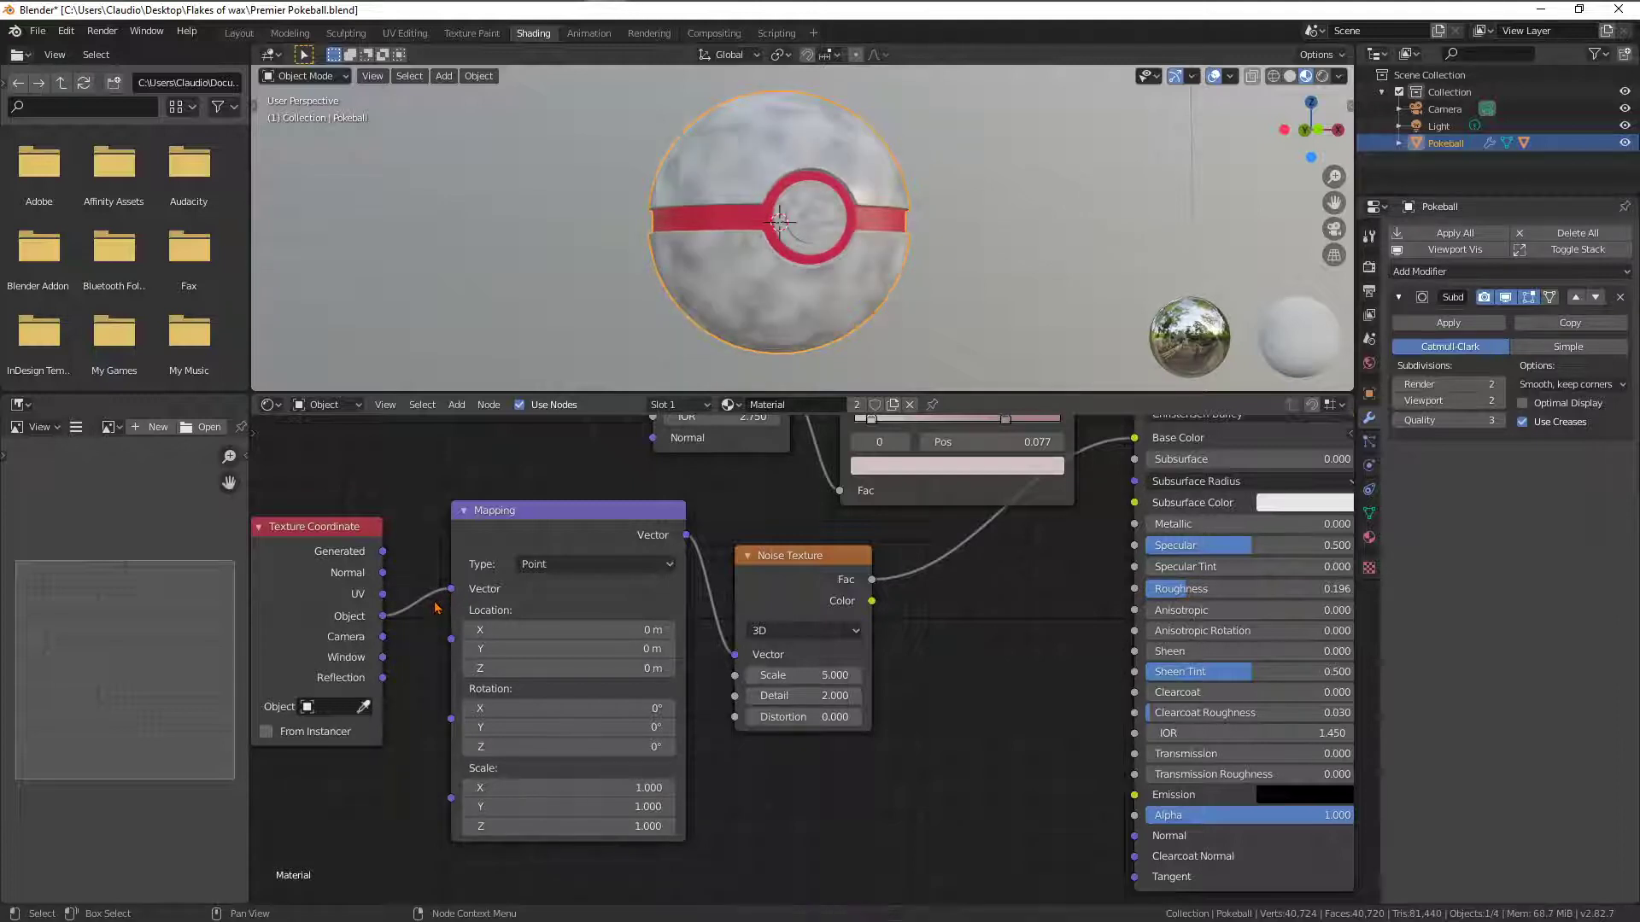
middle_click_drag(1049, 284, 1016, 320)
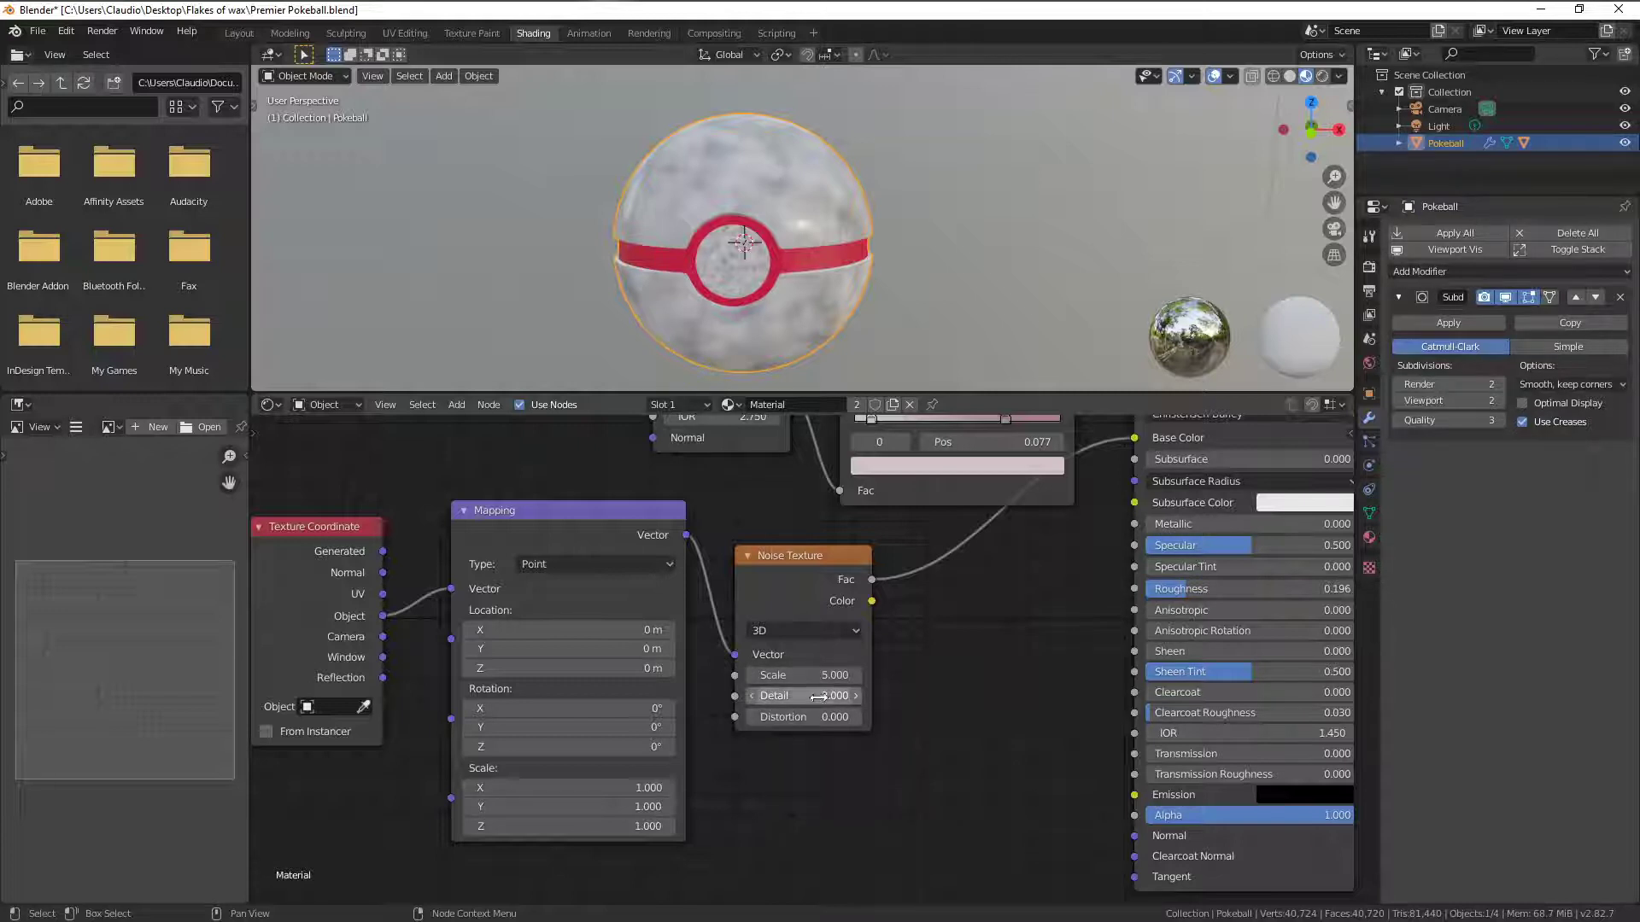
left_click_drag(841, 566, 813, 586)
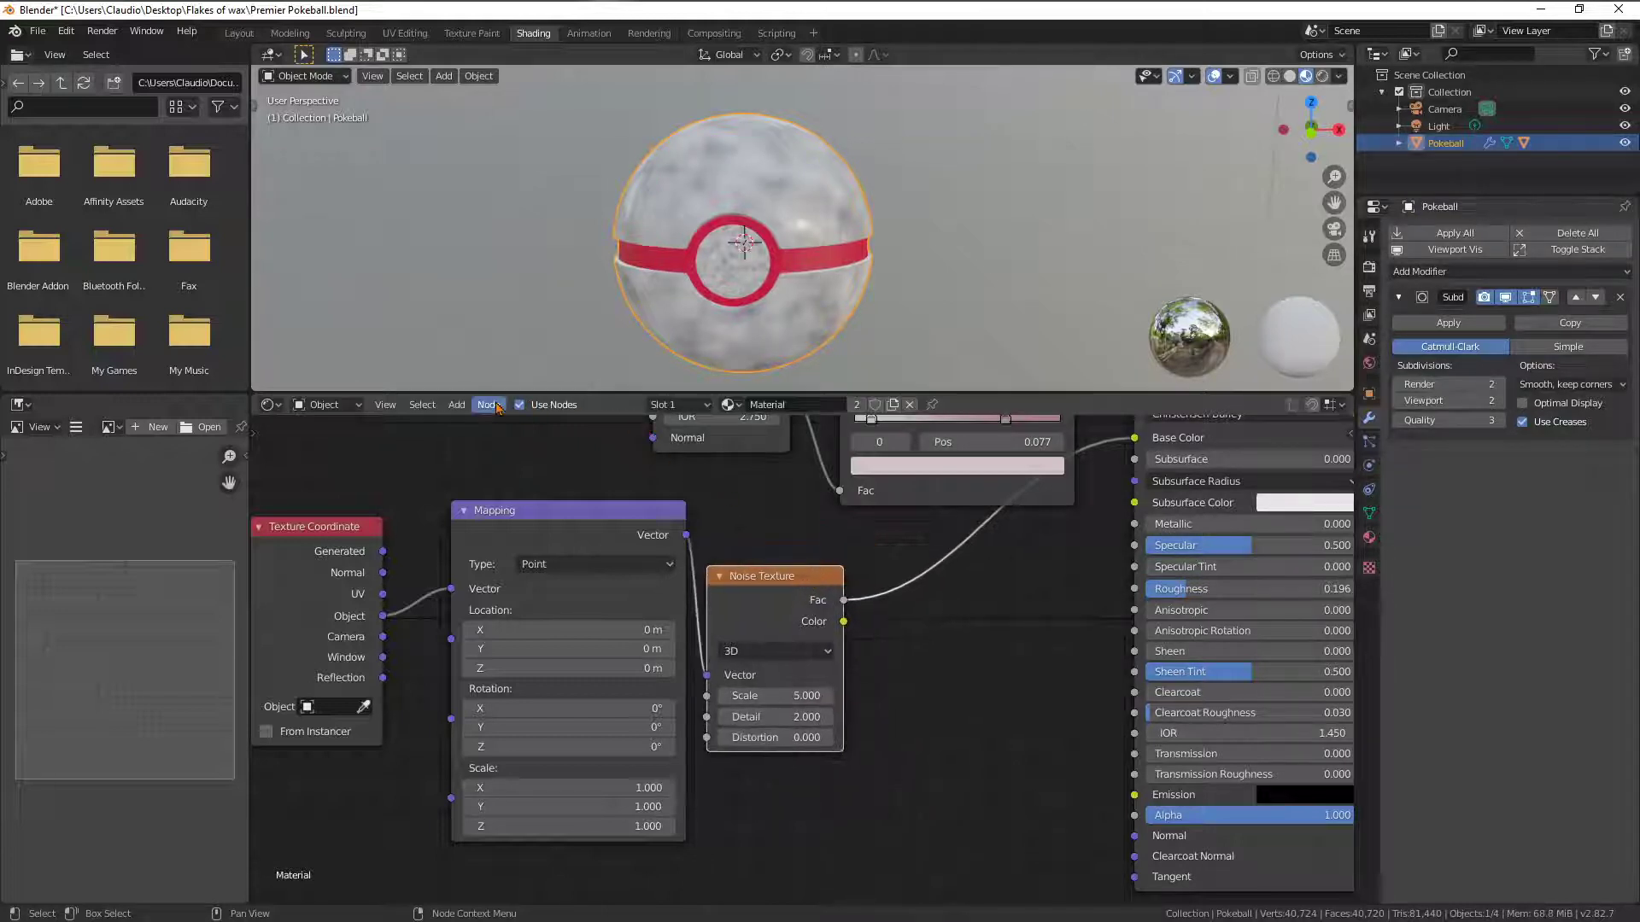
Add a ColorRamp node on the link between the Noise Texture's Fac output and the Principled BSDF's Base Color
left_click(457, 405)
mouse_move(524, 518)
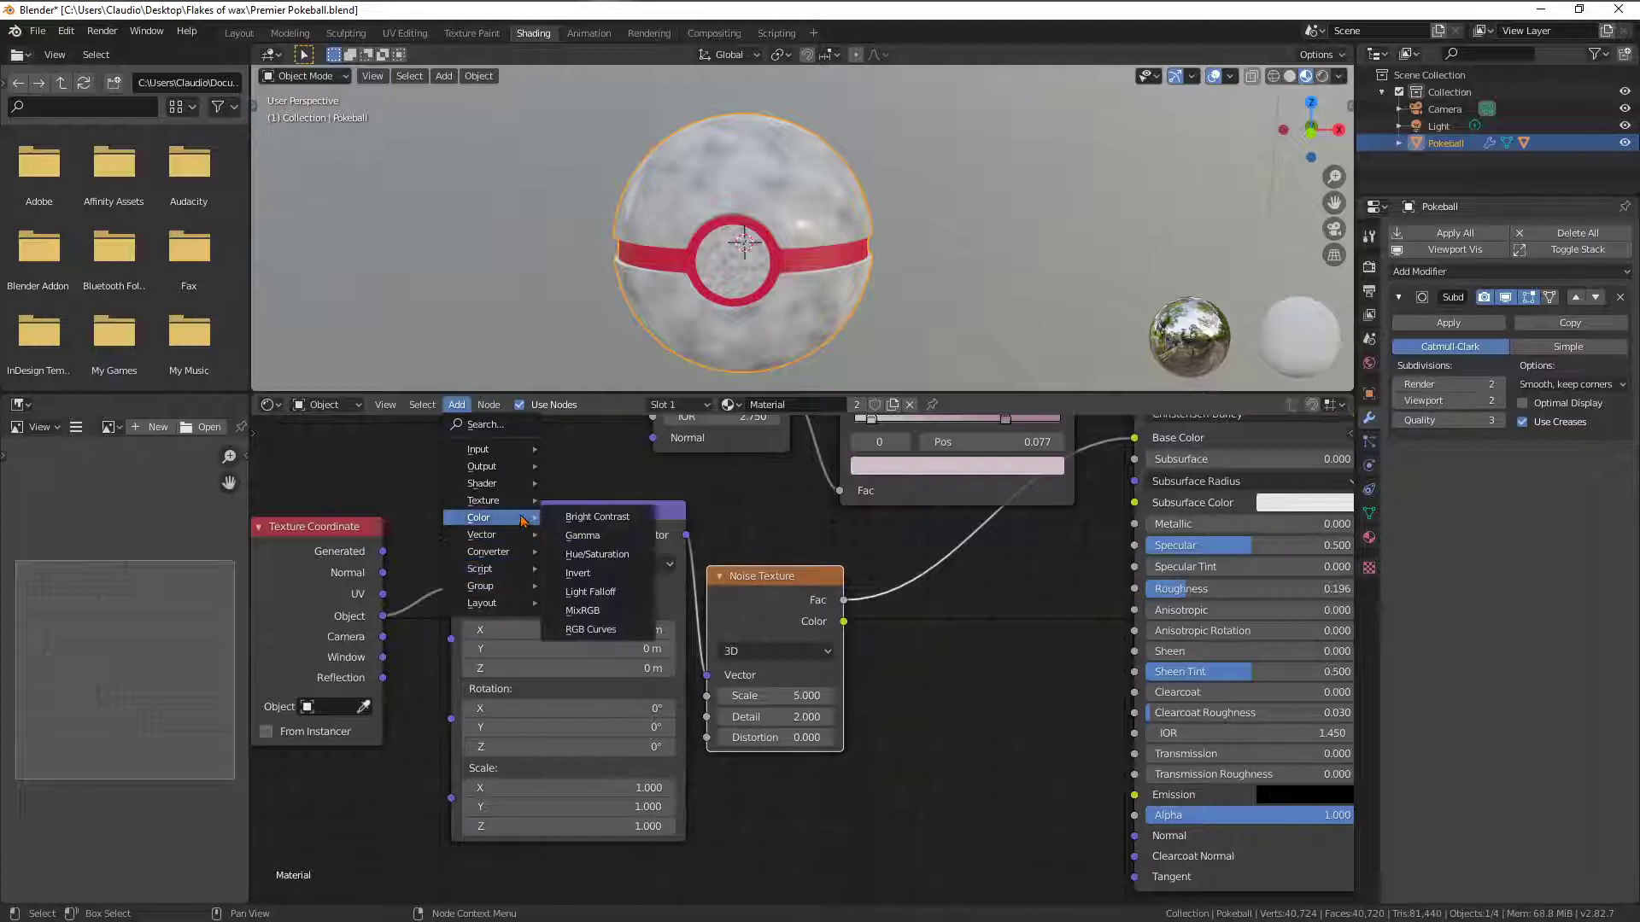
mouse_move(511, 553)
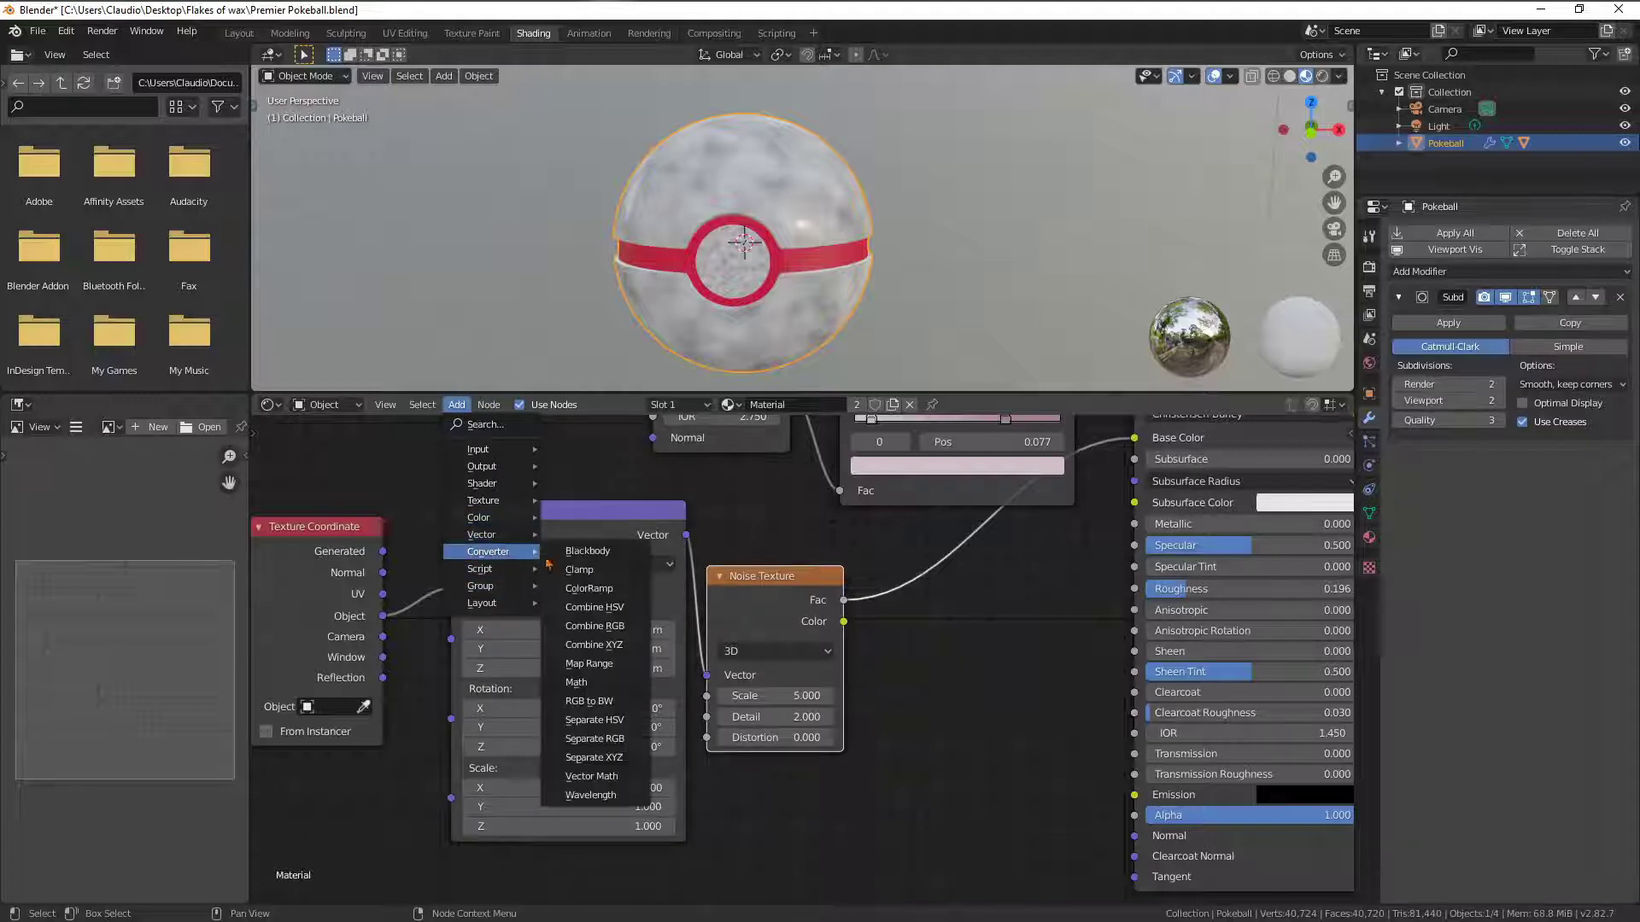
left_click(598, 589)
left_click(1102, 626)
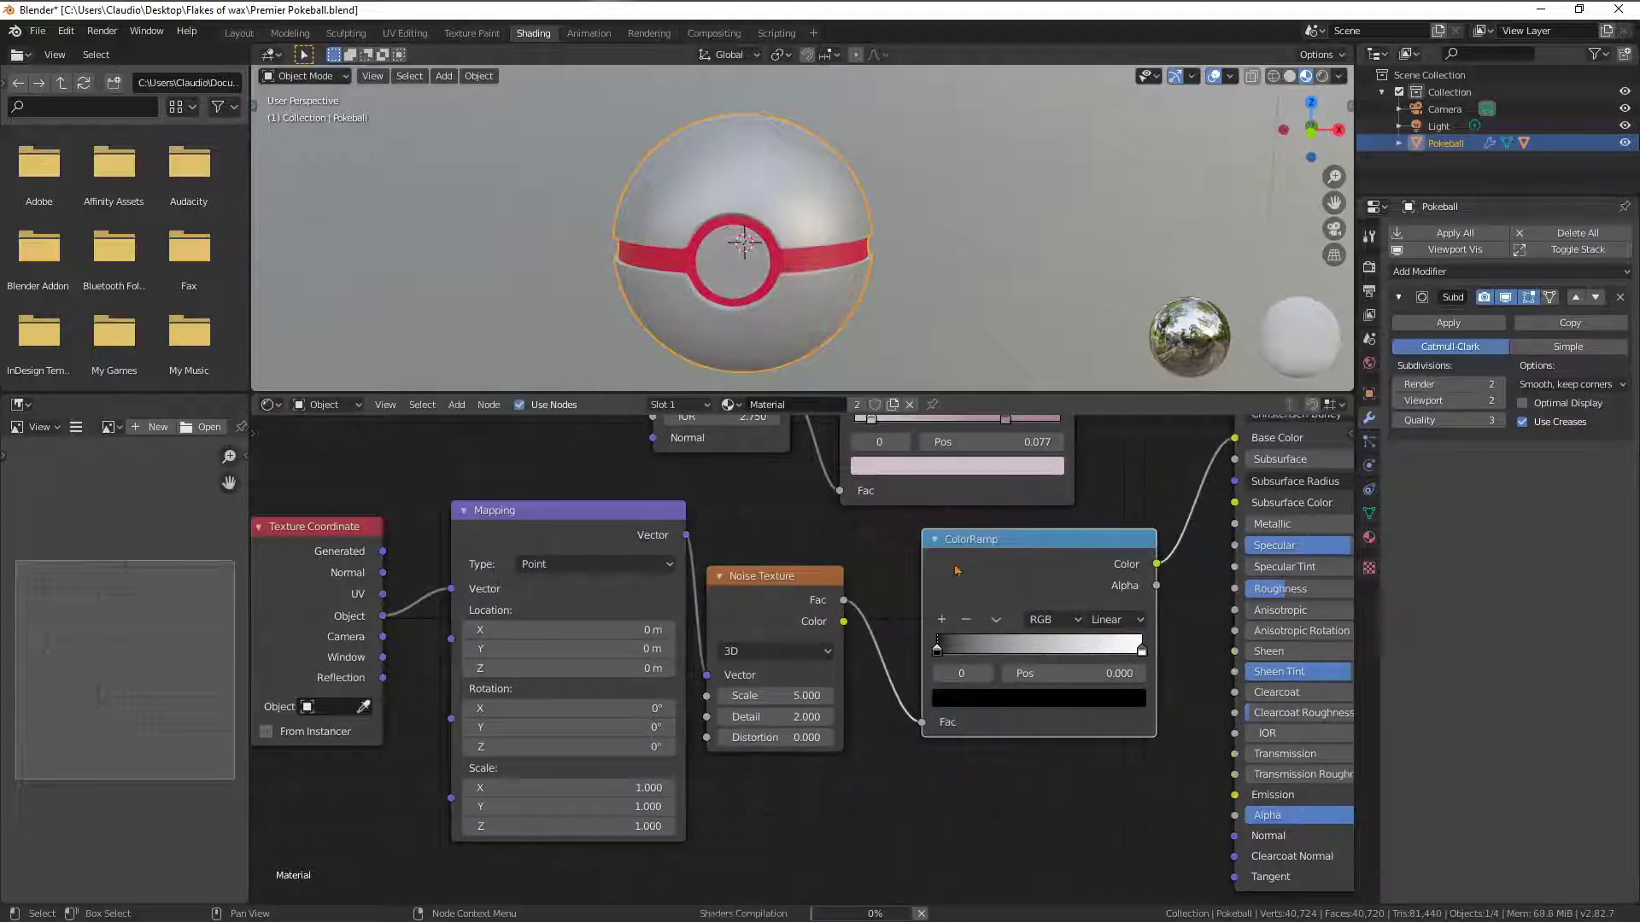
Set the noise ColorRamp's interpolation to Constant, with the black stop at 0.000 and the white stop near the ramp's middle
left_click(1143, 653)
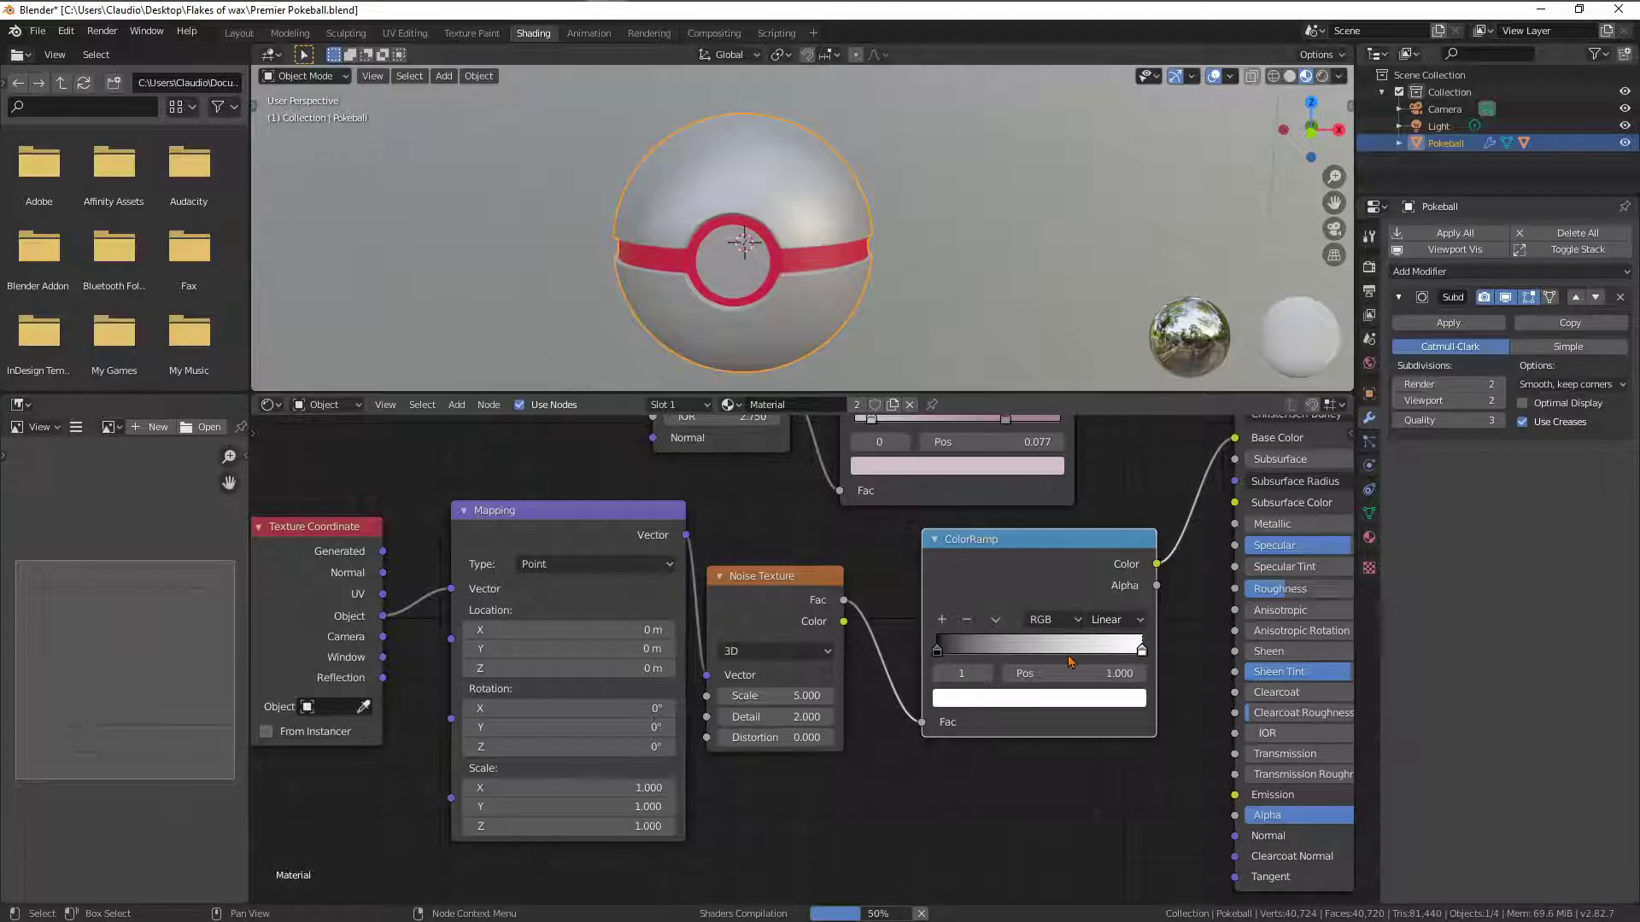
left_click_drag(1141, 651, 1071, 661)
left_click_drag(952, 651, 1009, 651)
left_click(1125, 626)
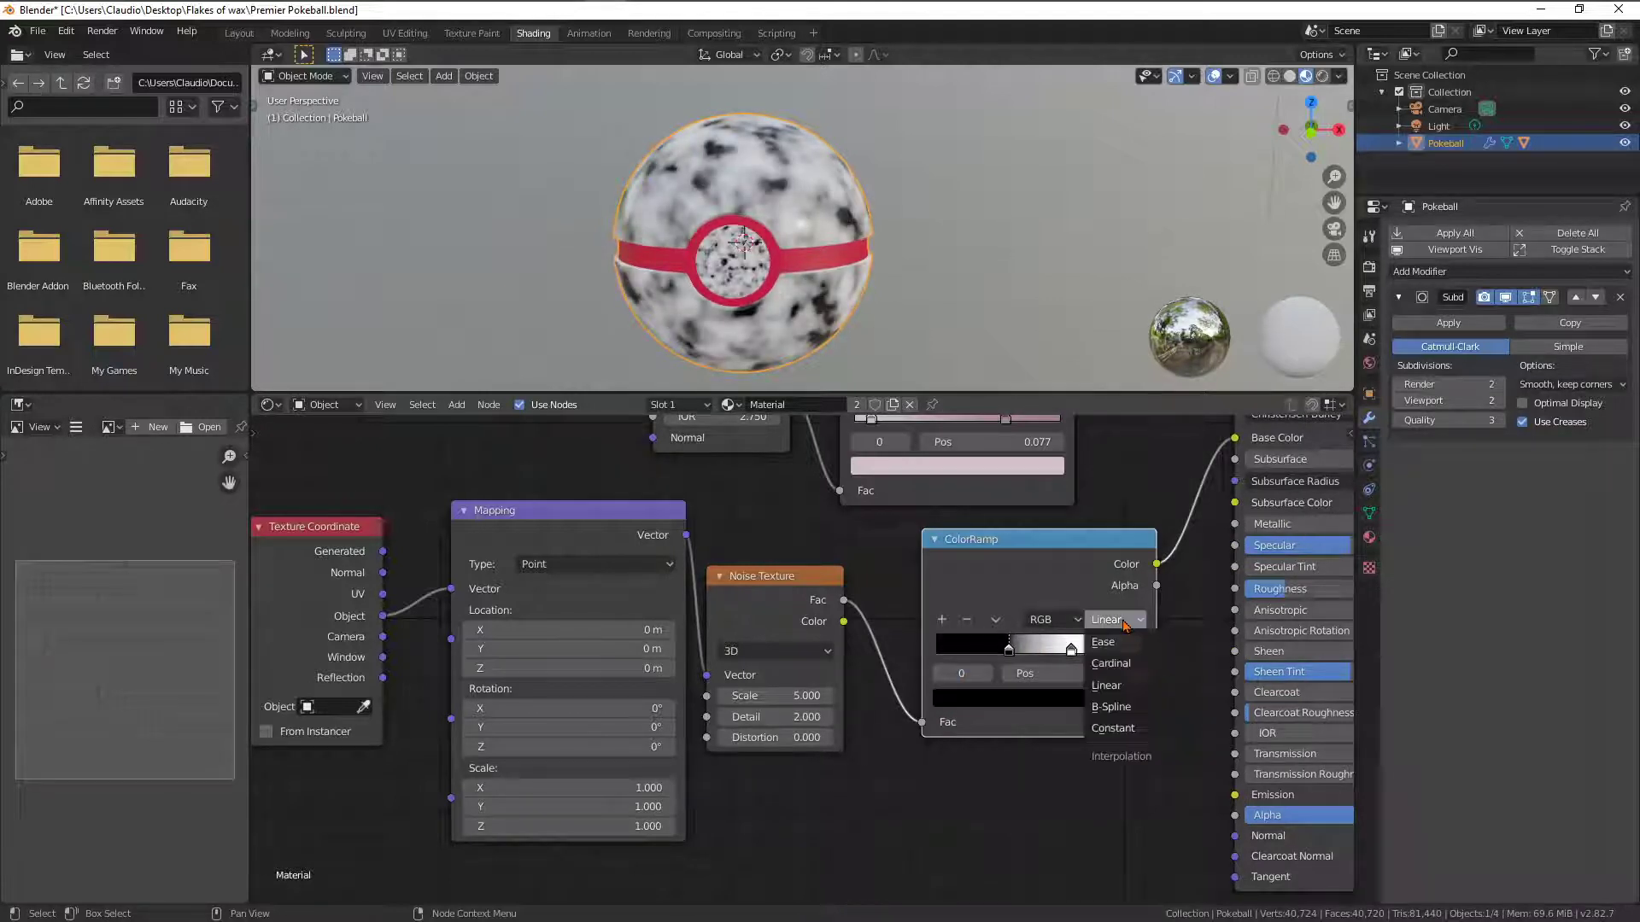
left_click(1131, 730)
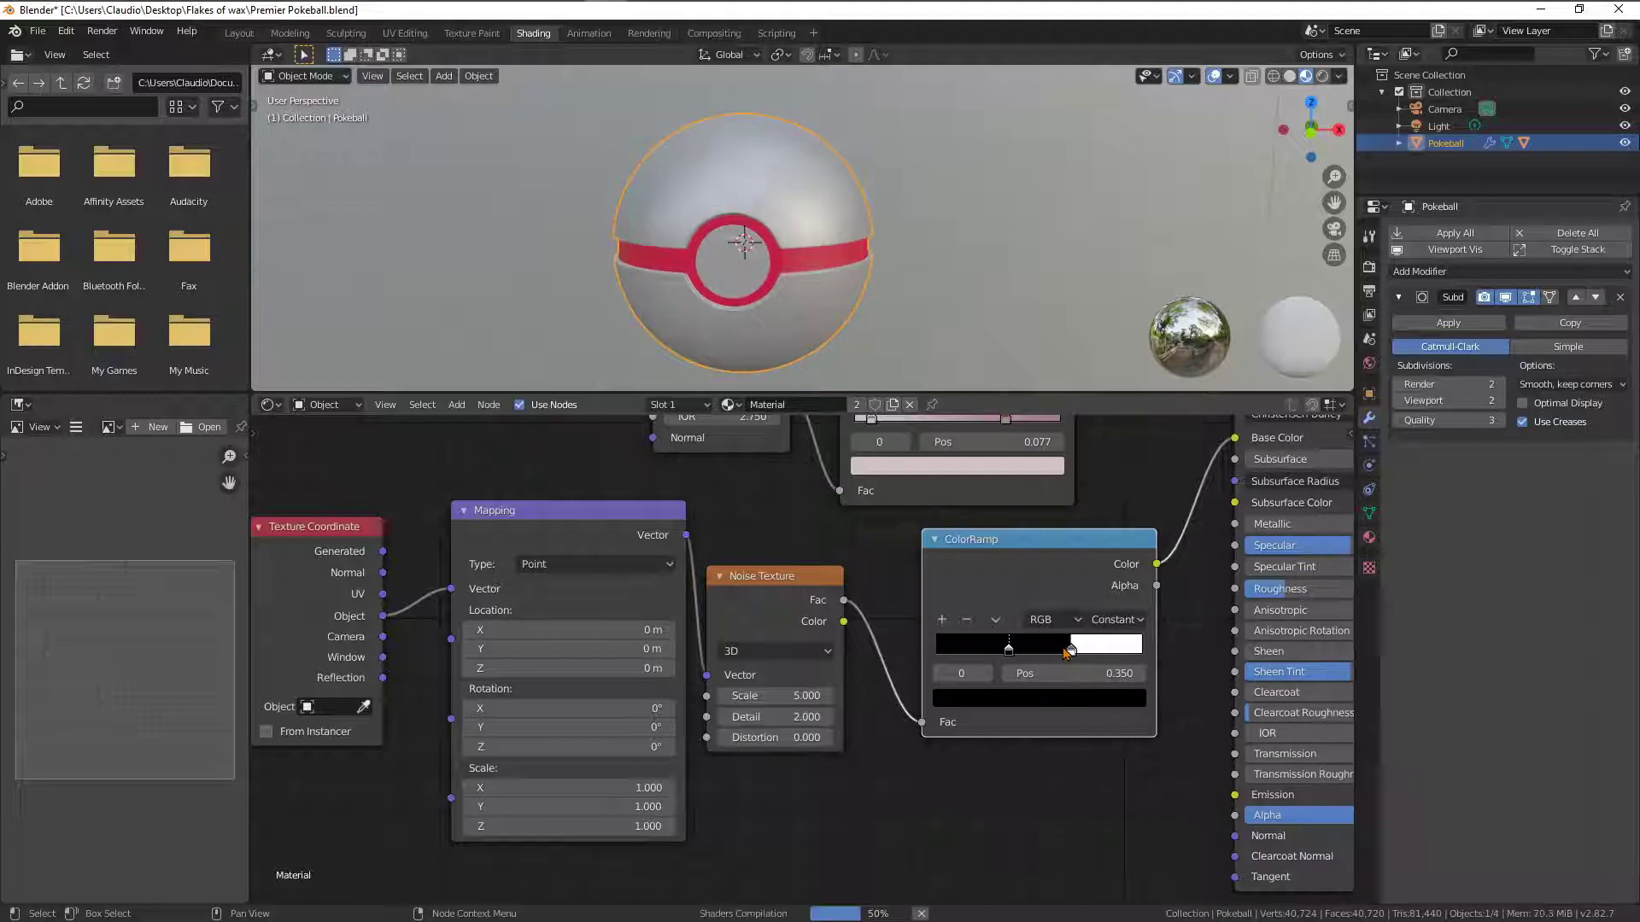
left_click_drag(1073, 651, 1039, 658)
left_click_drag(1032, 657, 927, 661)
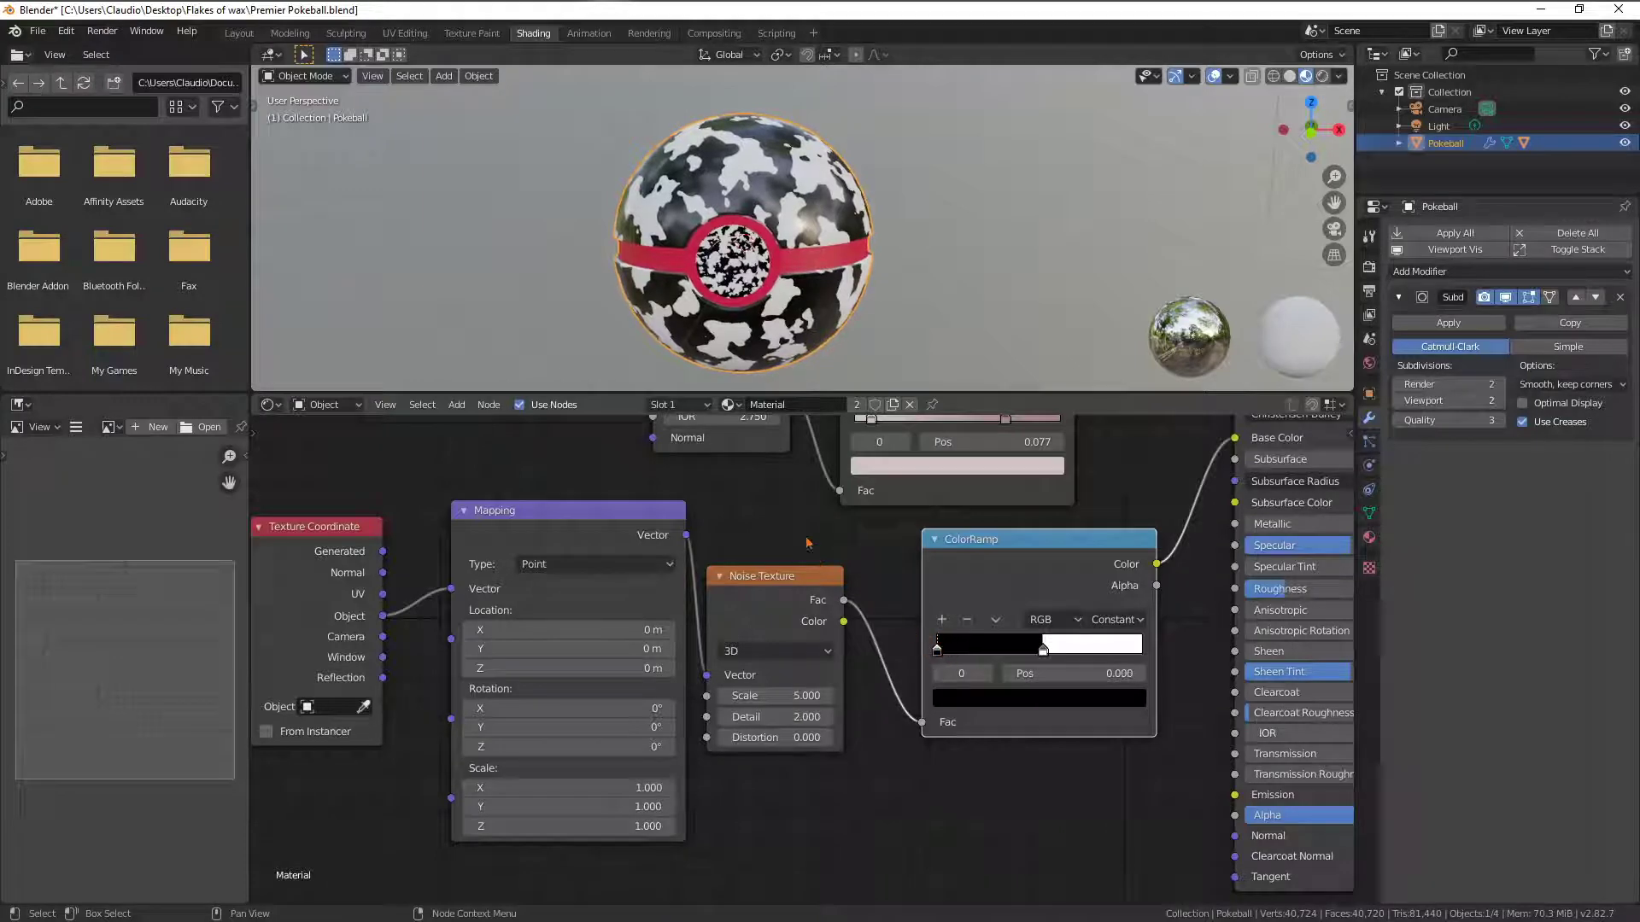
Try the Texture Coordinate's Reflection, Window and Camera outputs in turn as the Mapping's Vector input
middle_click_drag(818, 492, 845, 498)
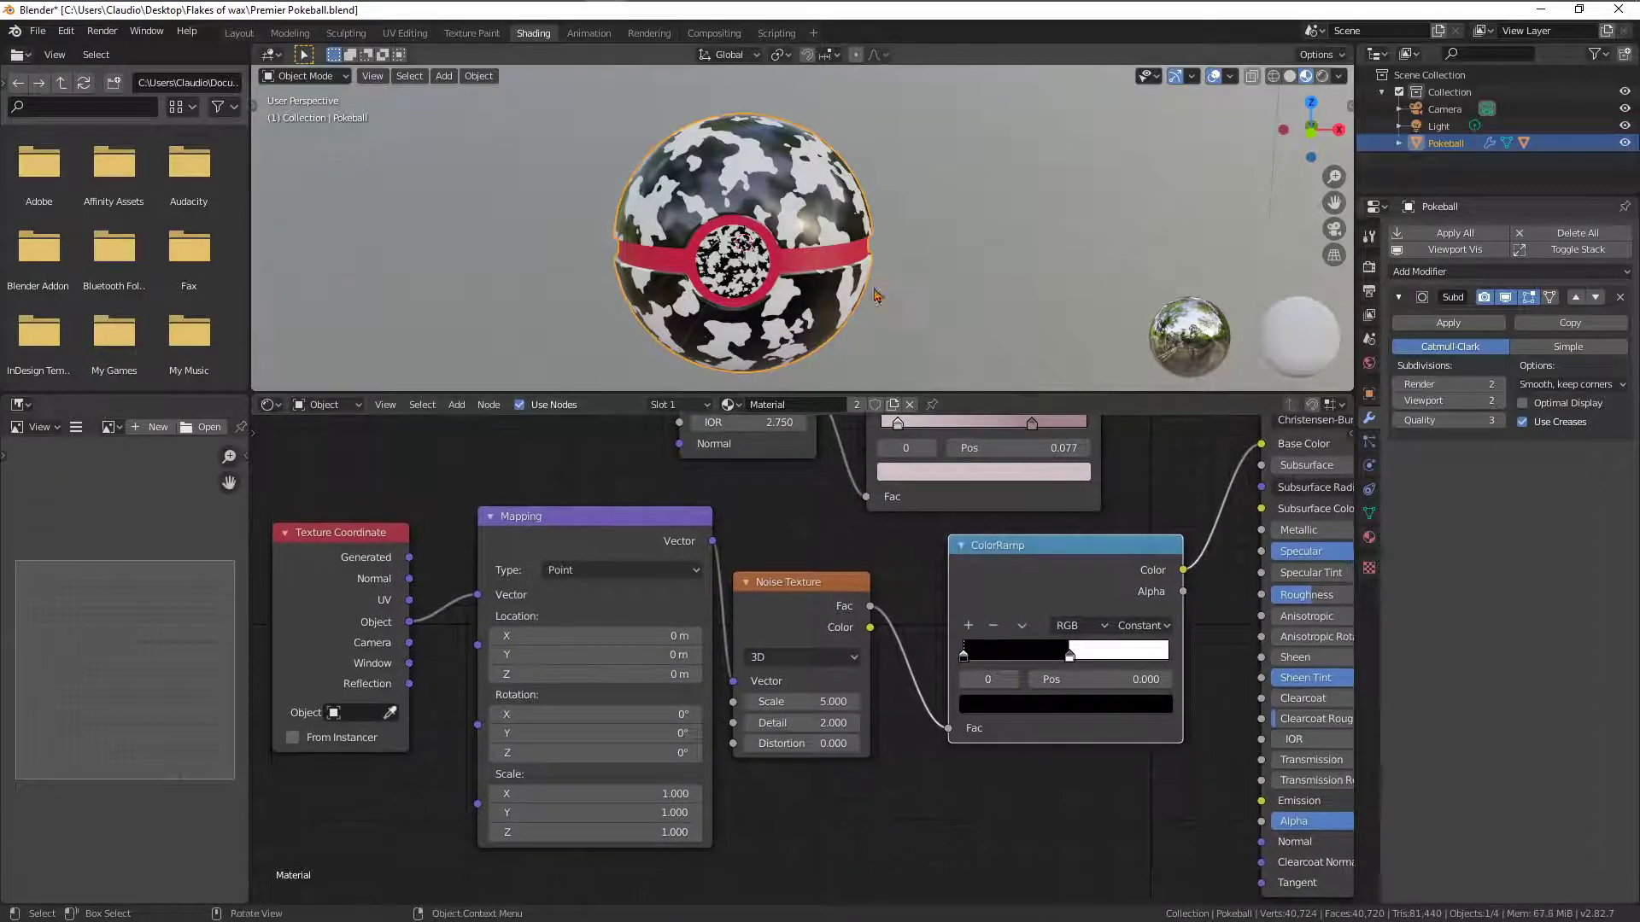
middle_click_drag(878, 301, 904, 292)
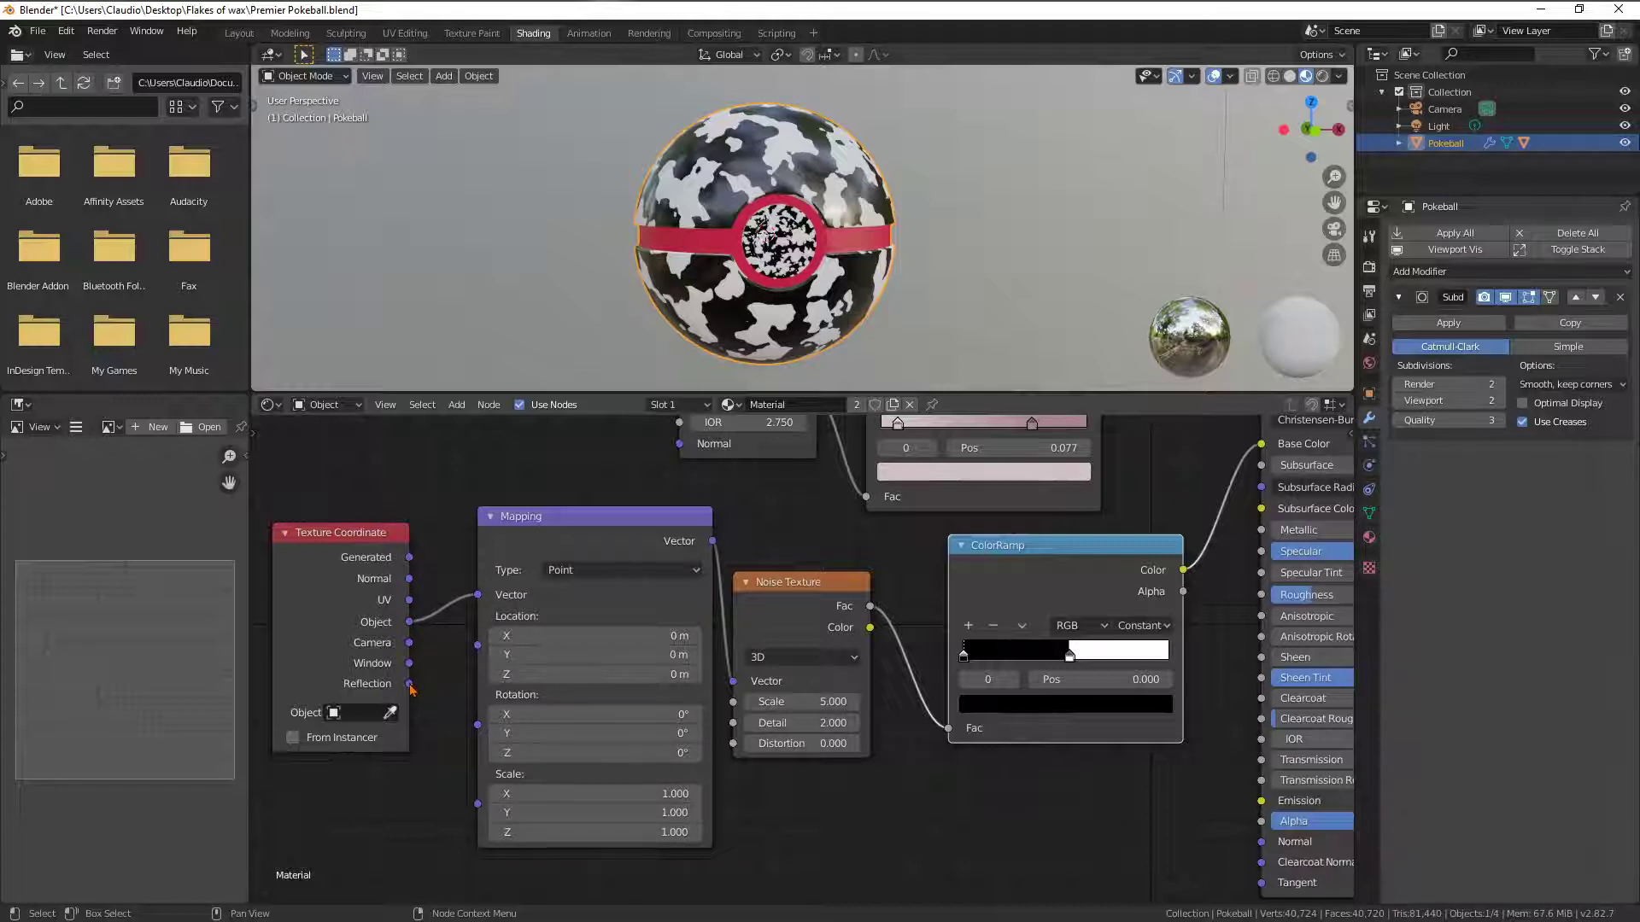
left_click_drag(410, 684, 477, 594)
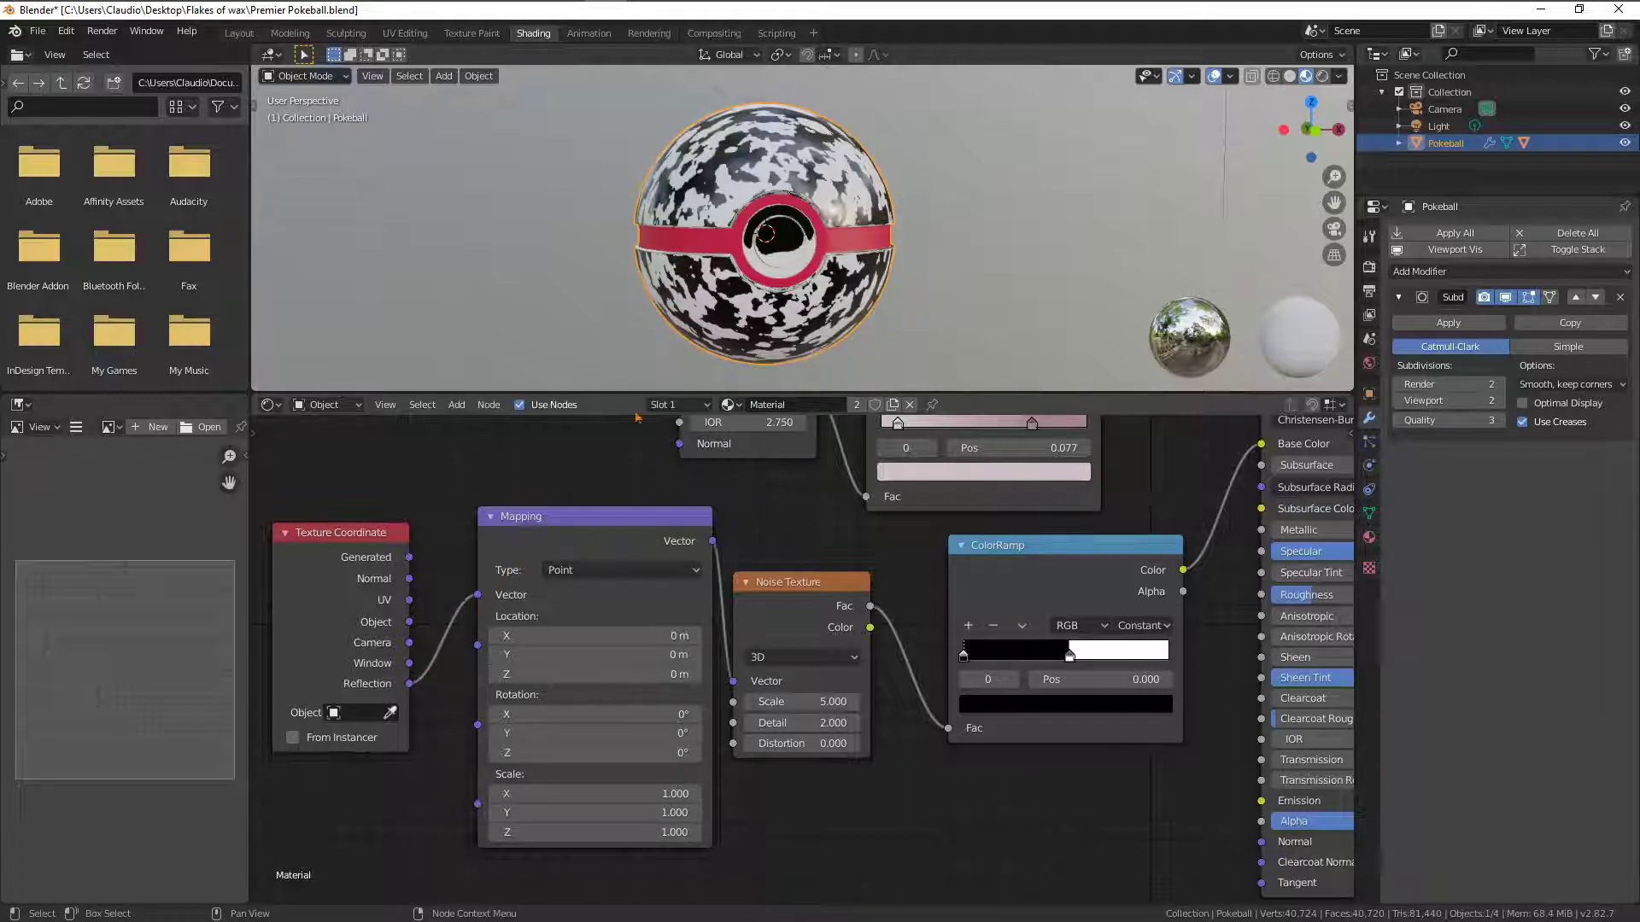
middle_click_drag(854, 325, 782, 294)
left_click_drag(409, 664, 478, 596)
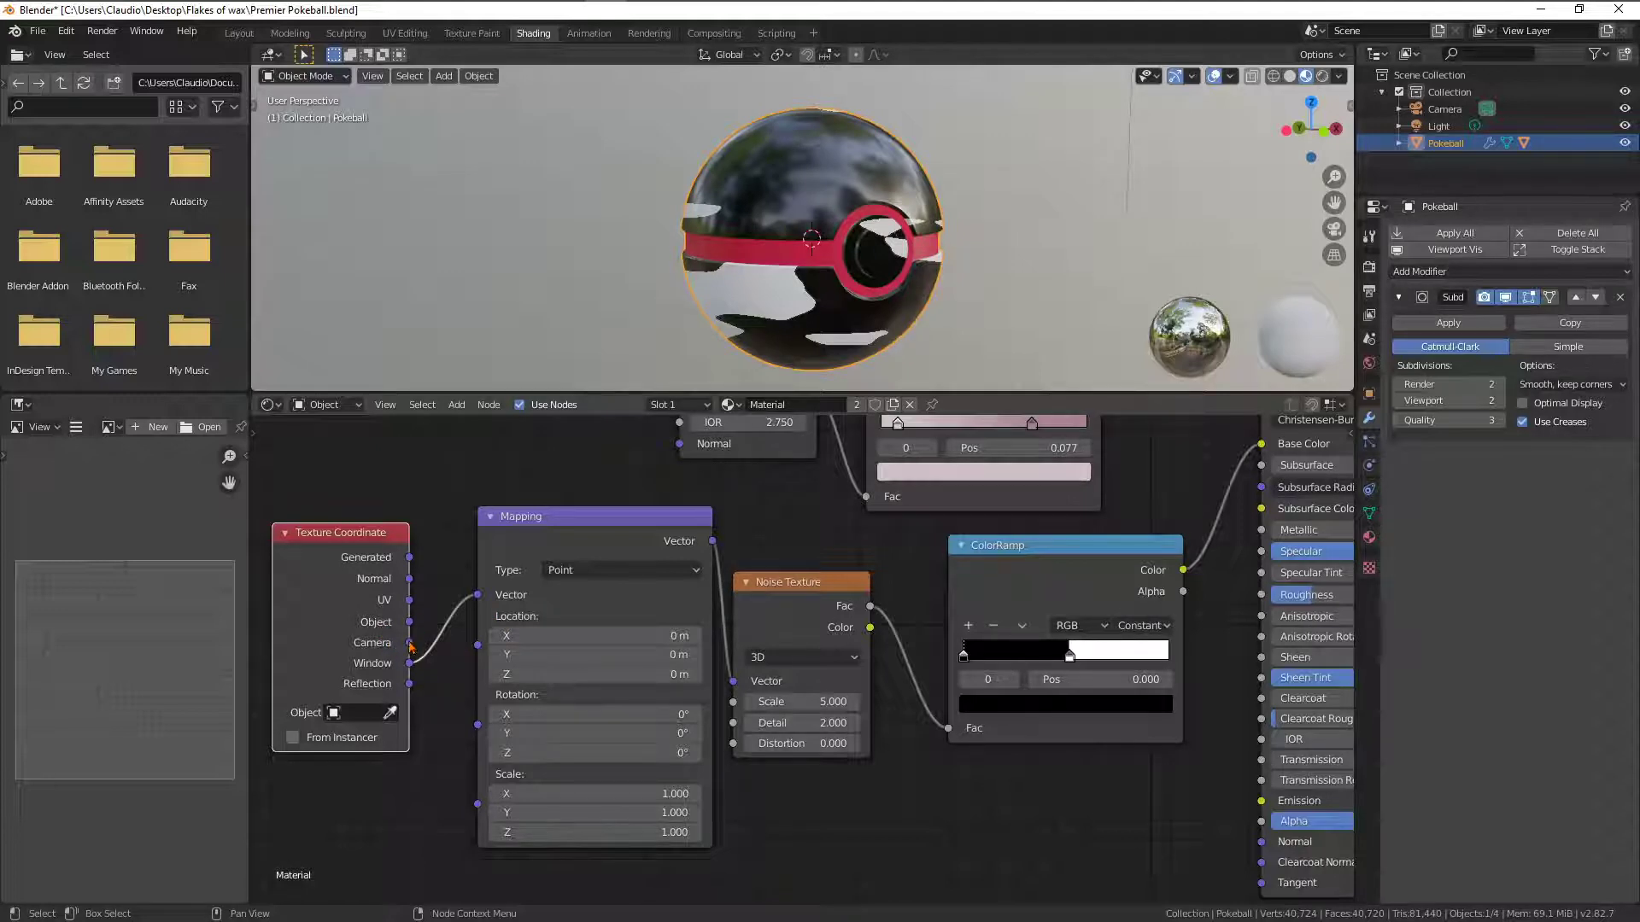
left_click_drag(410, 642, 477, 595)
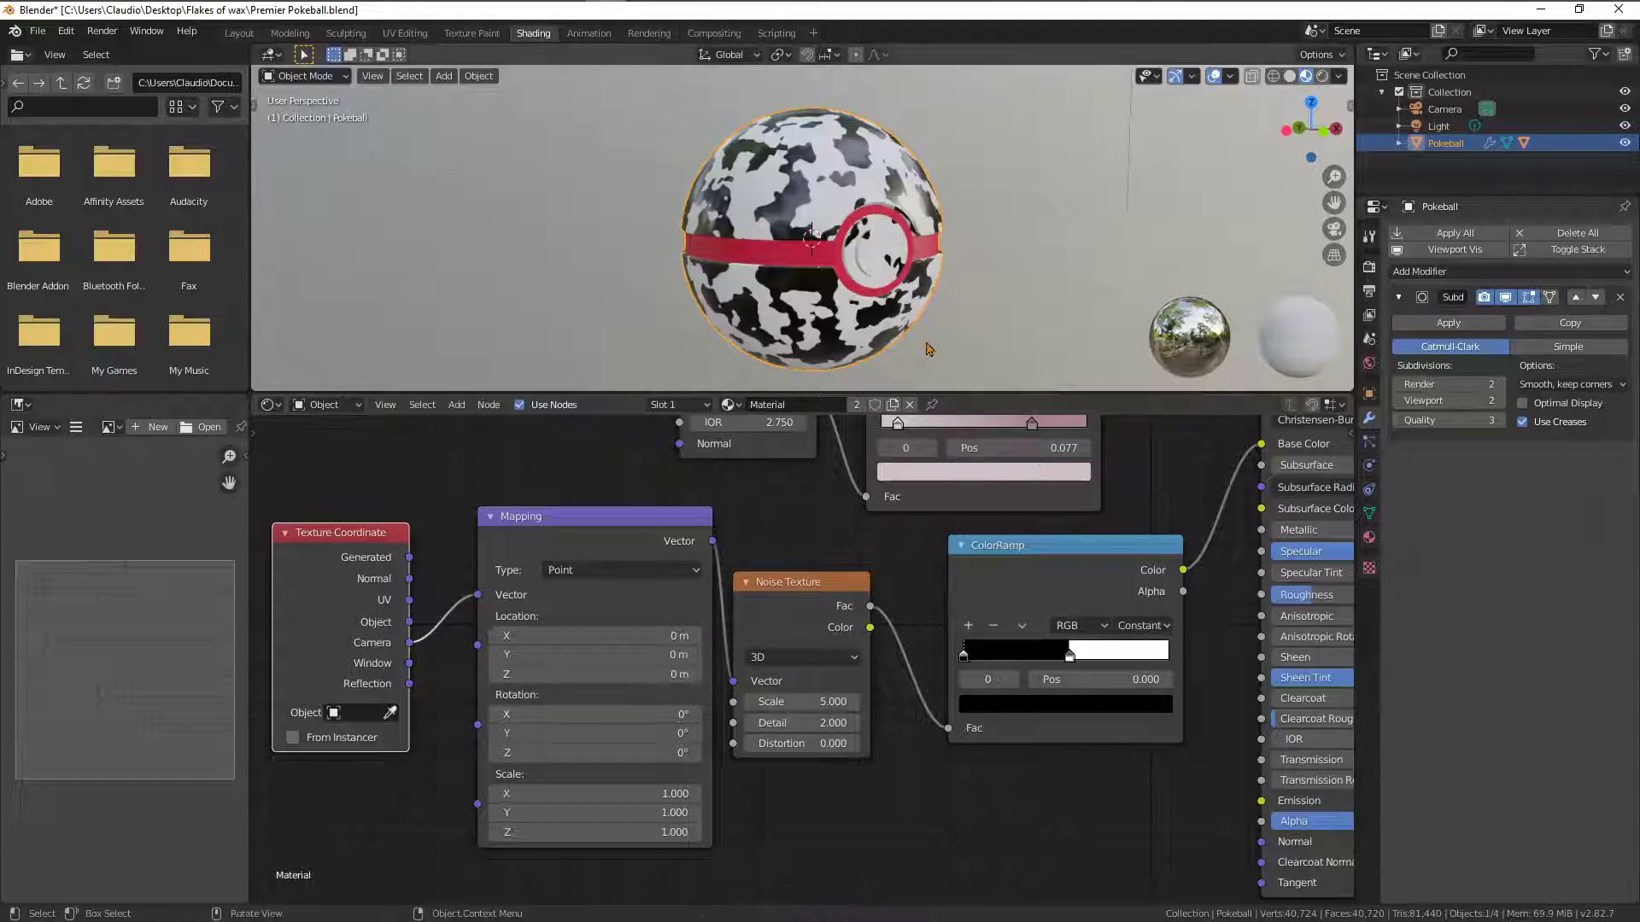
middle_click_drag(906, 316, 852, 317)
Reduce the pattern to fine specks with Noise Texture Scale 34.600, Detail 8.500 and the ColorRamp's white stop at 0.341
left_click_drag(1070, 656, 1054, 660)
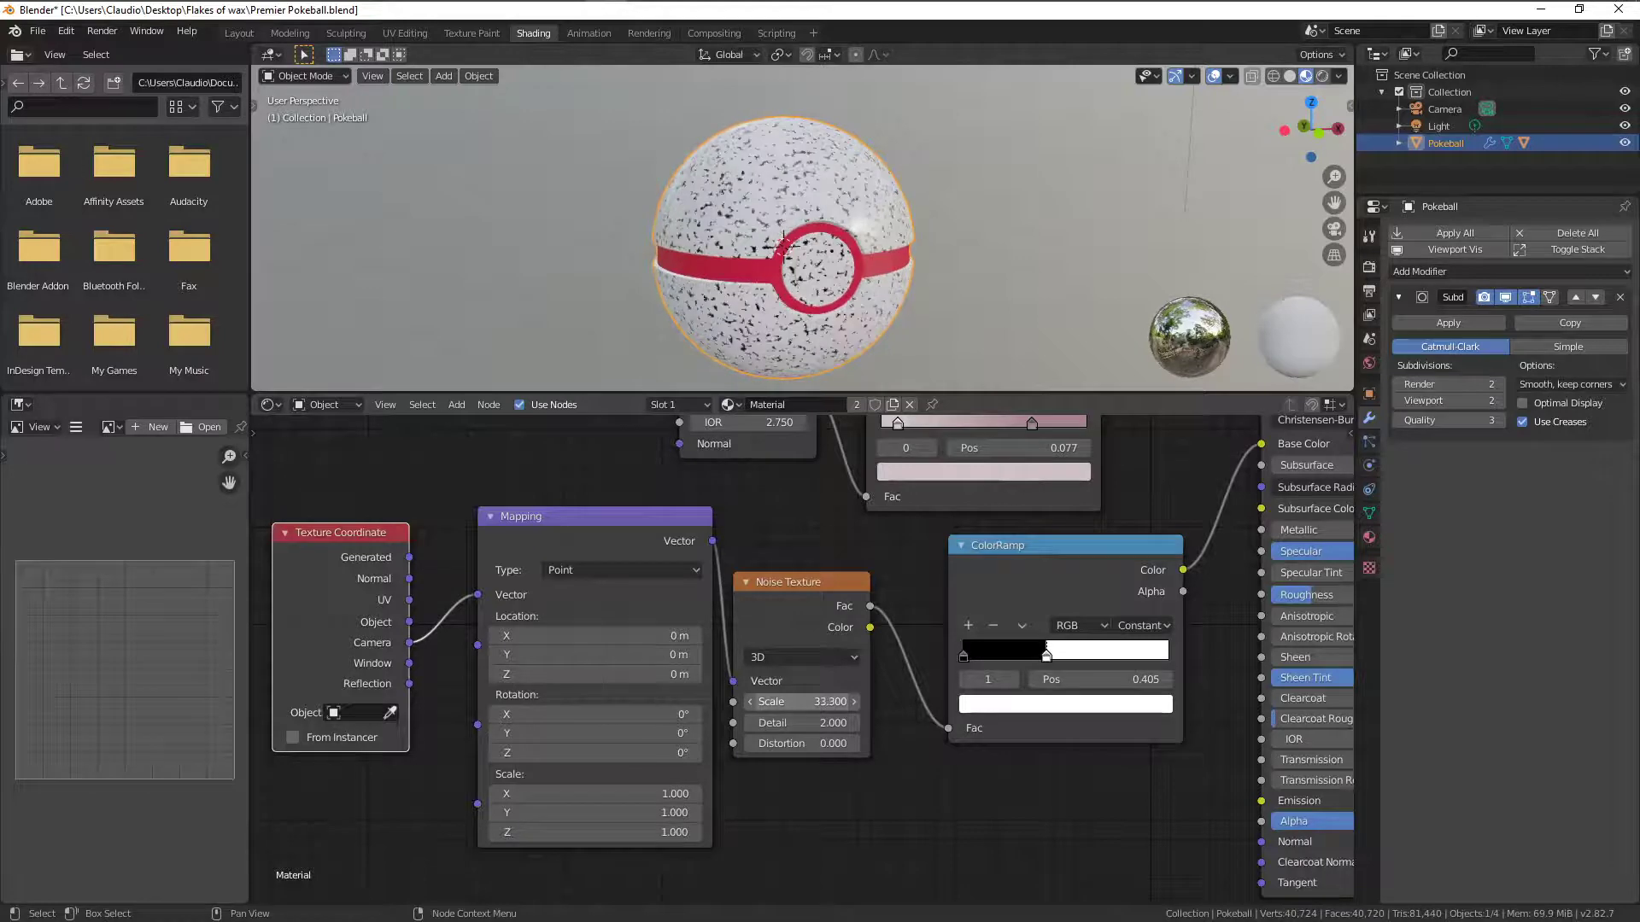
left_click_drag(803, 722, 819, 723)
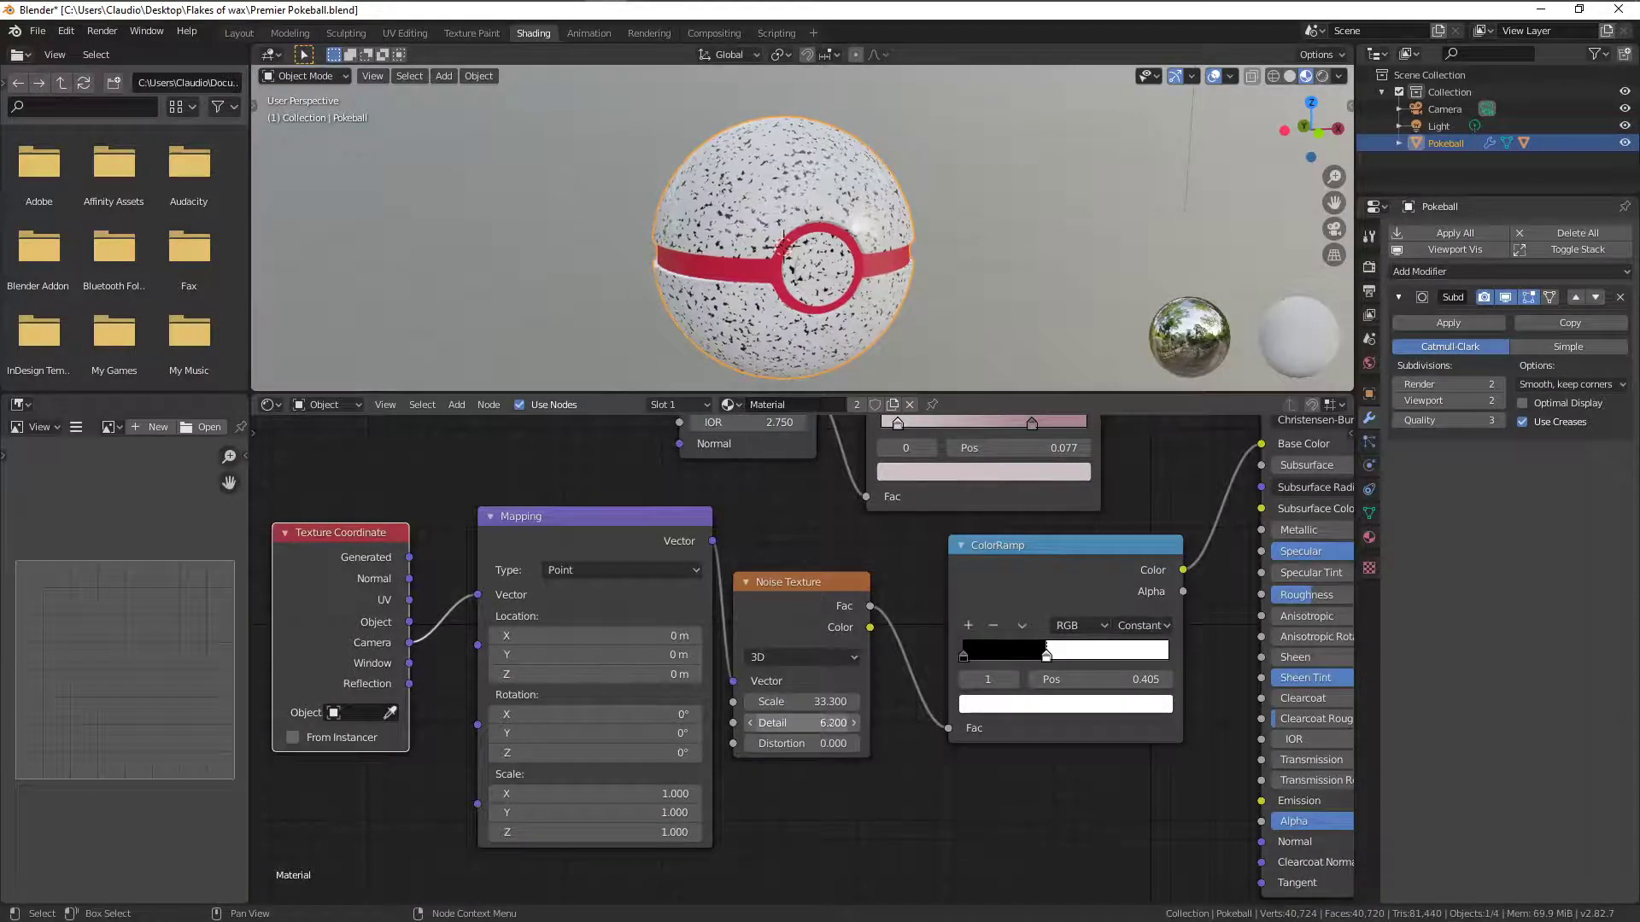
left_click_drag(803, 701, 907, 705)
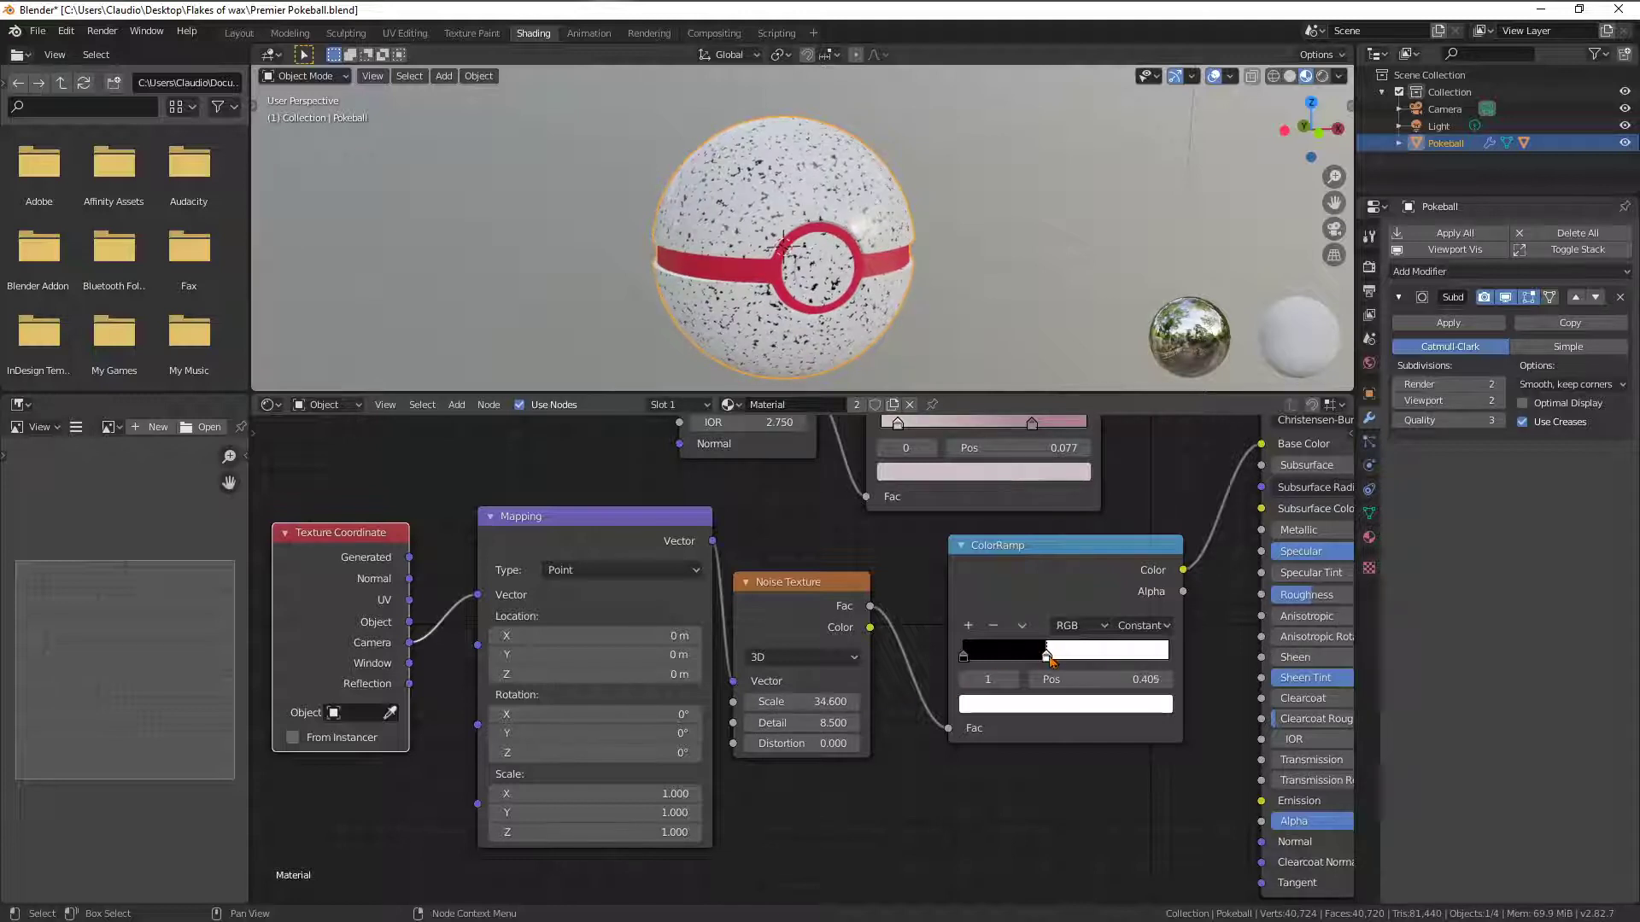
left_click_drag(1041, 662, 1033, 665)
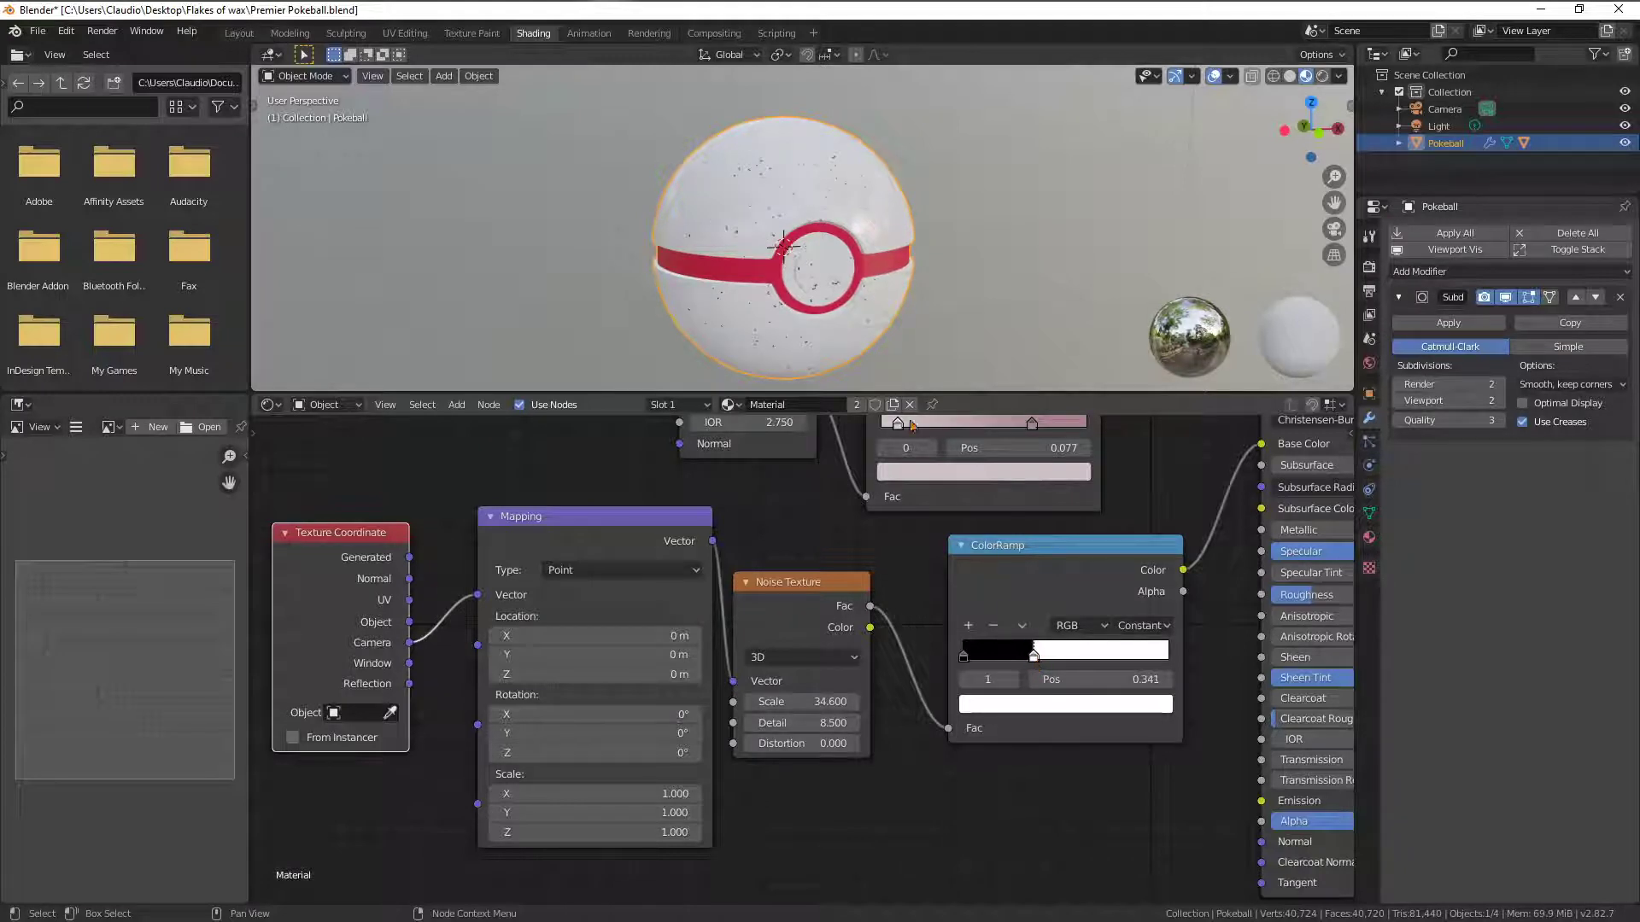
Try the Texture Coordinate's UV output as the Mapping's Vector input and inspect the speckles on the ball and button
middle_click_drag(936, 303, 914, 309)
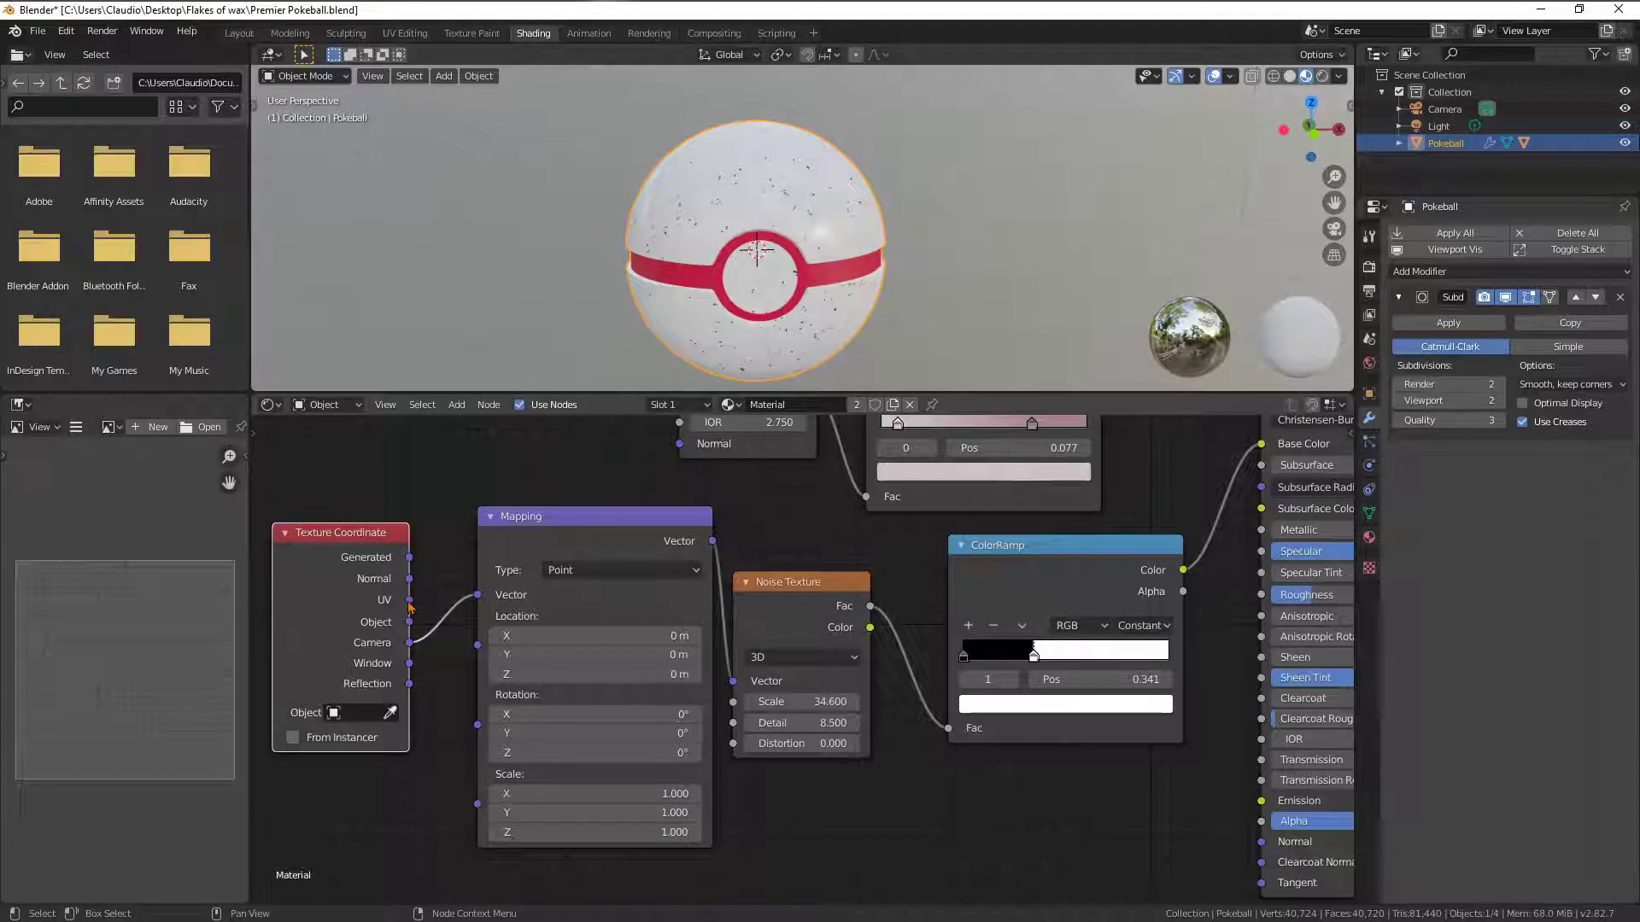
left_click_drag(409, 601, 477, 594)
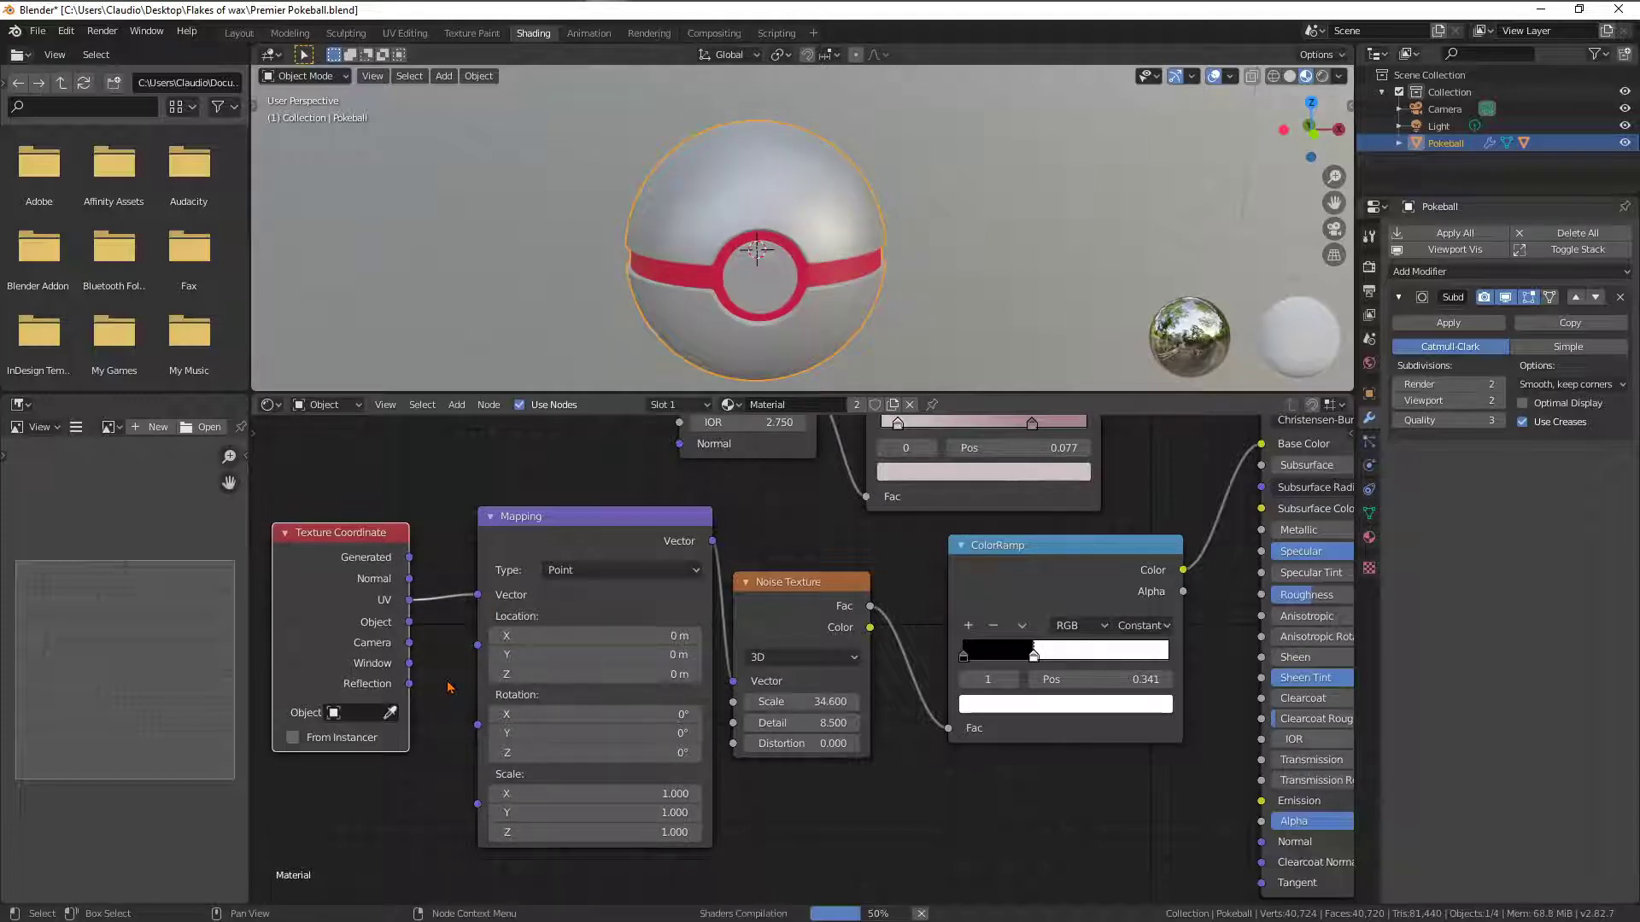
mouse_move(918, 301)
middle_mouse_down()
mouse_move(958, 301)
mouse_move(920, 299)
middle_mouse_up()
scroll(919, 308, "up", 4)
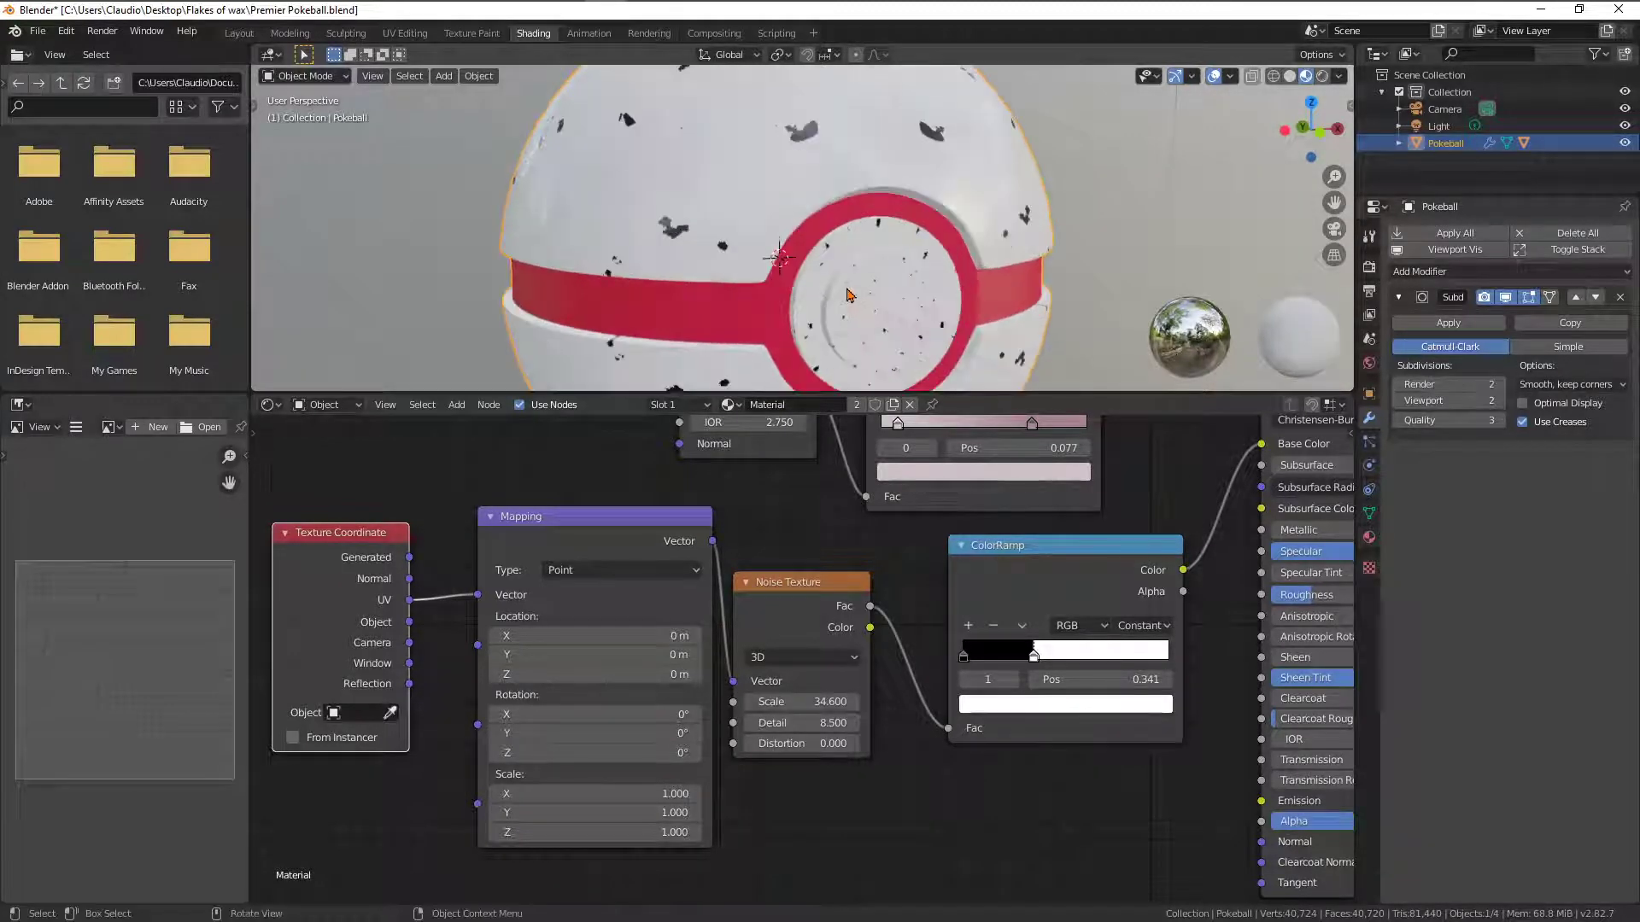
scroll(865, 308, "down", 5)
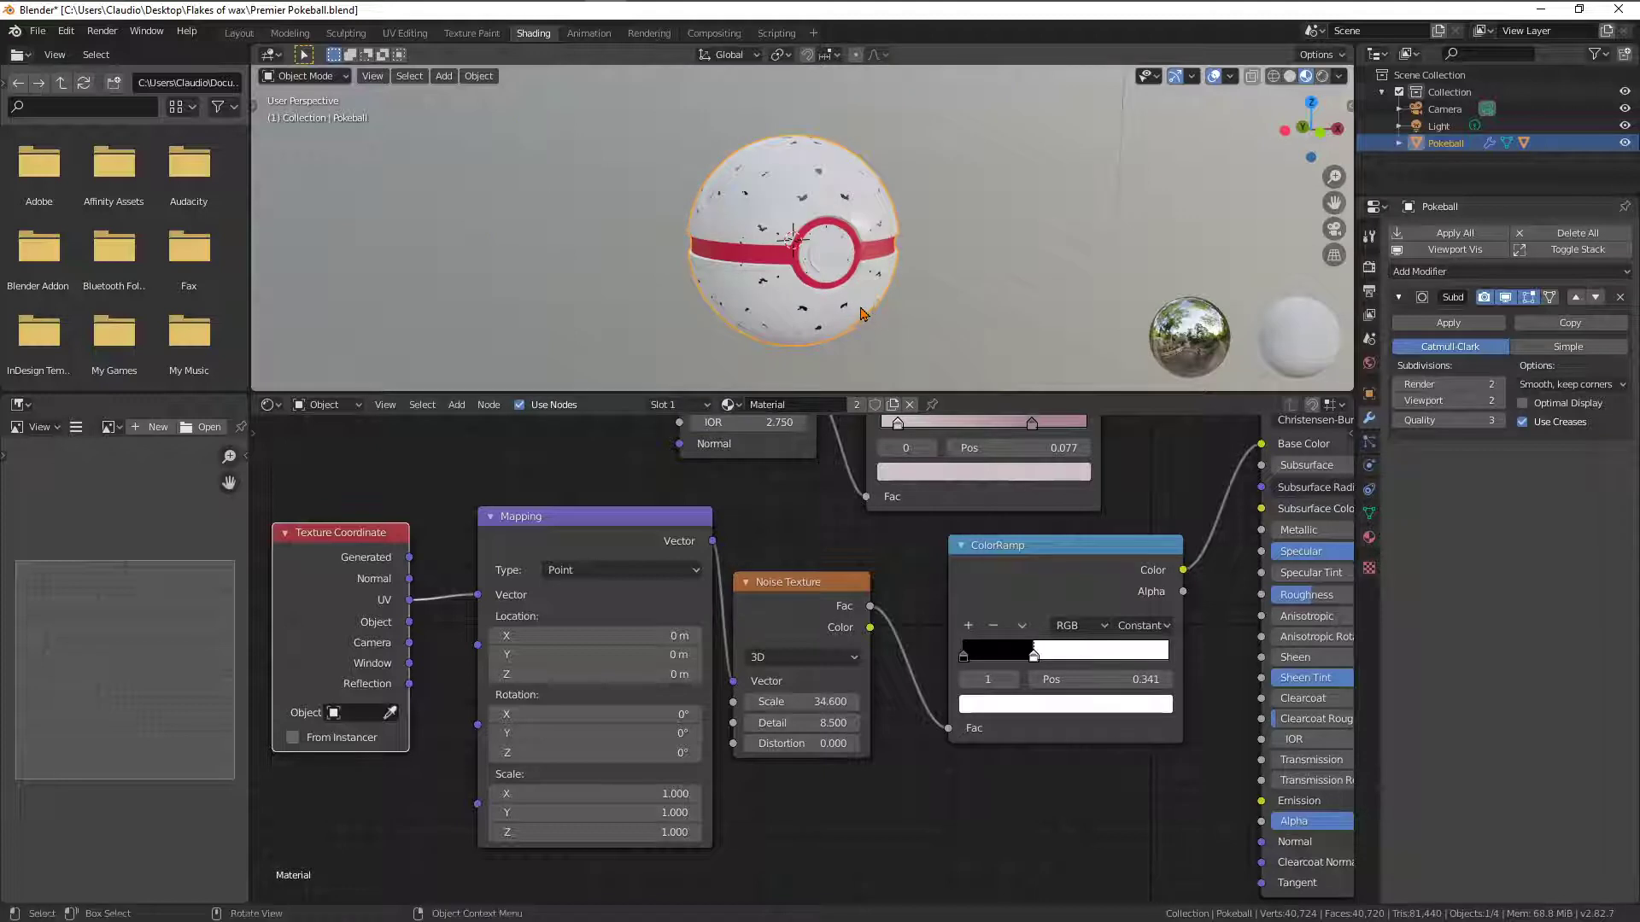
Try a new Geometry node's Normal output as the Mapping's Vector input, and delete the Geometry node again
left_click(829, 272)
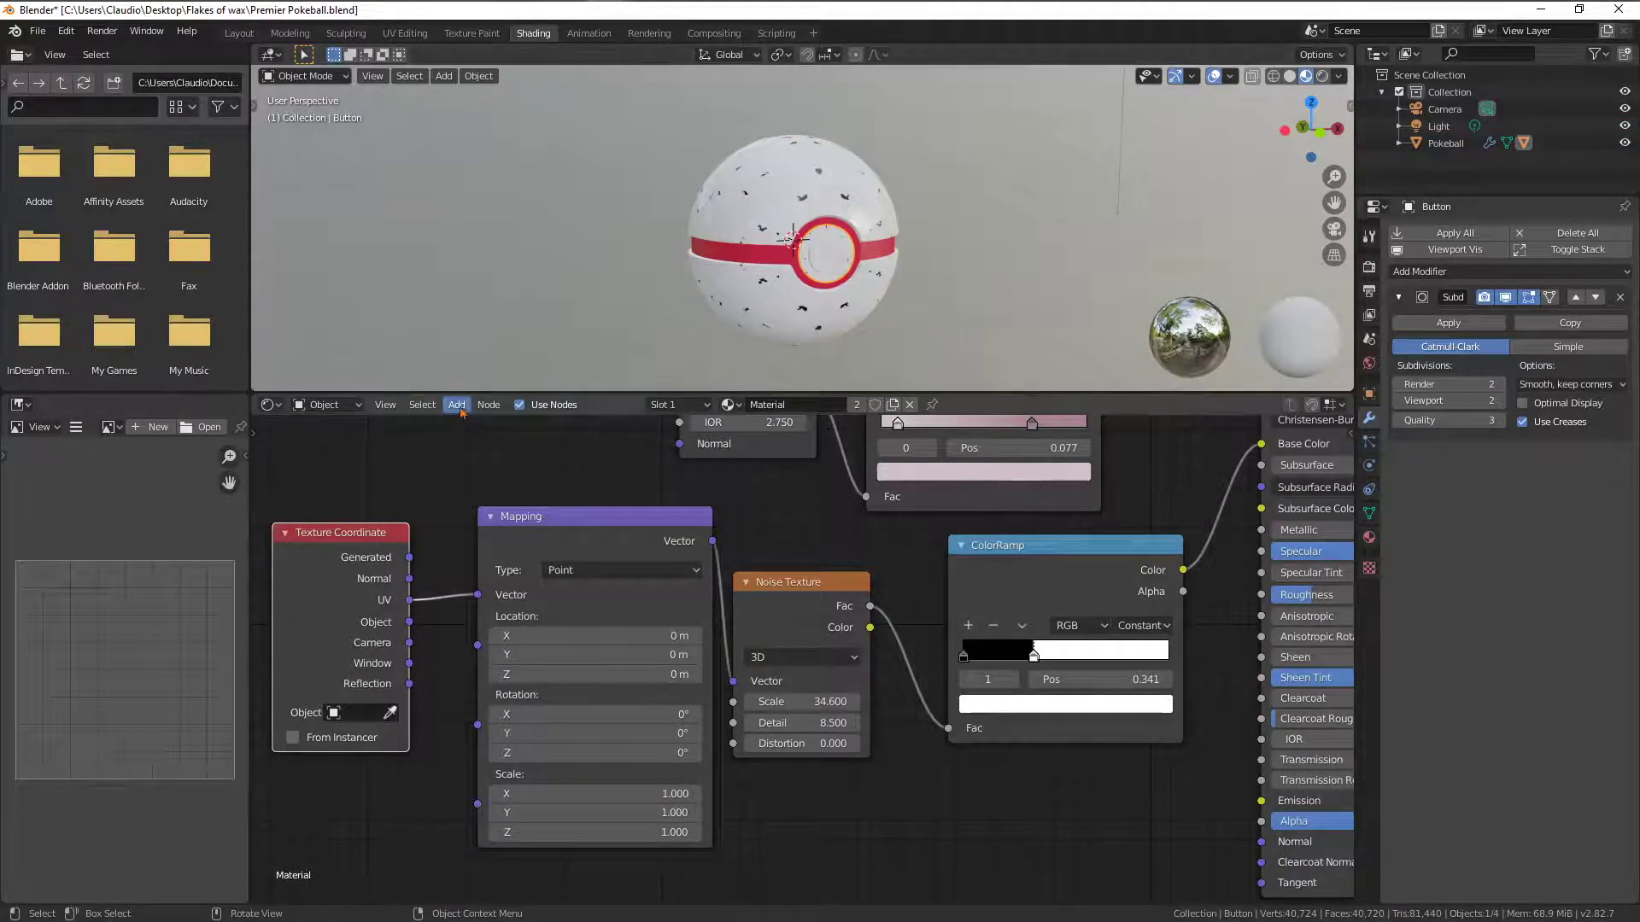
left_click(456, 405)
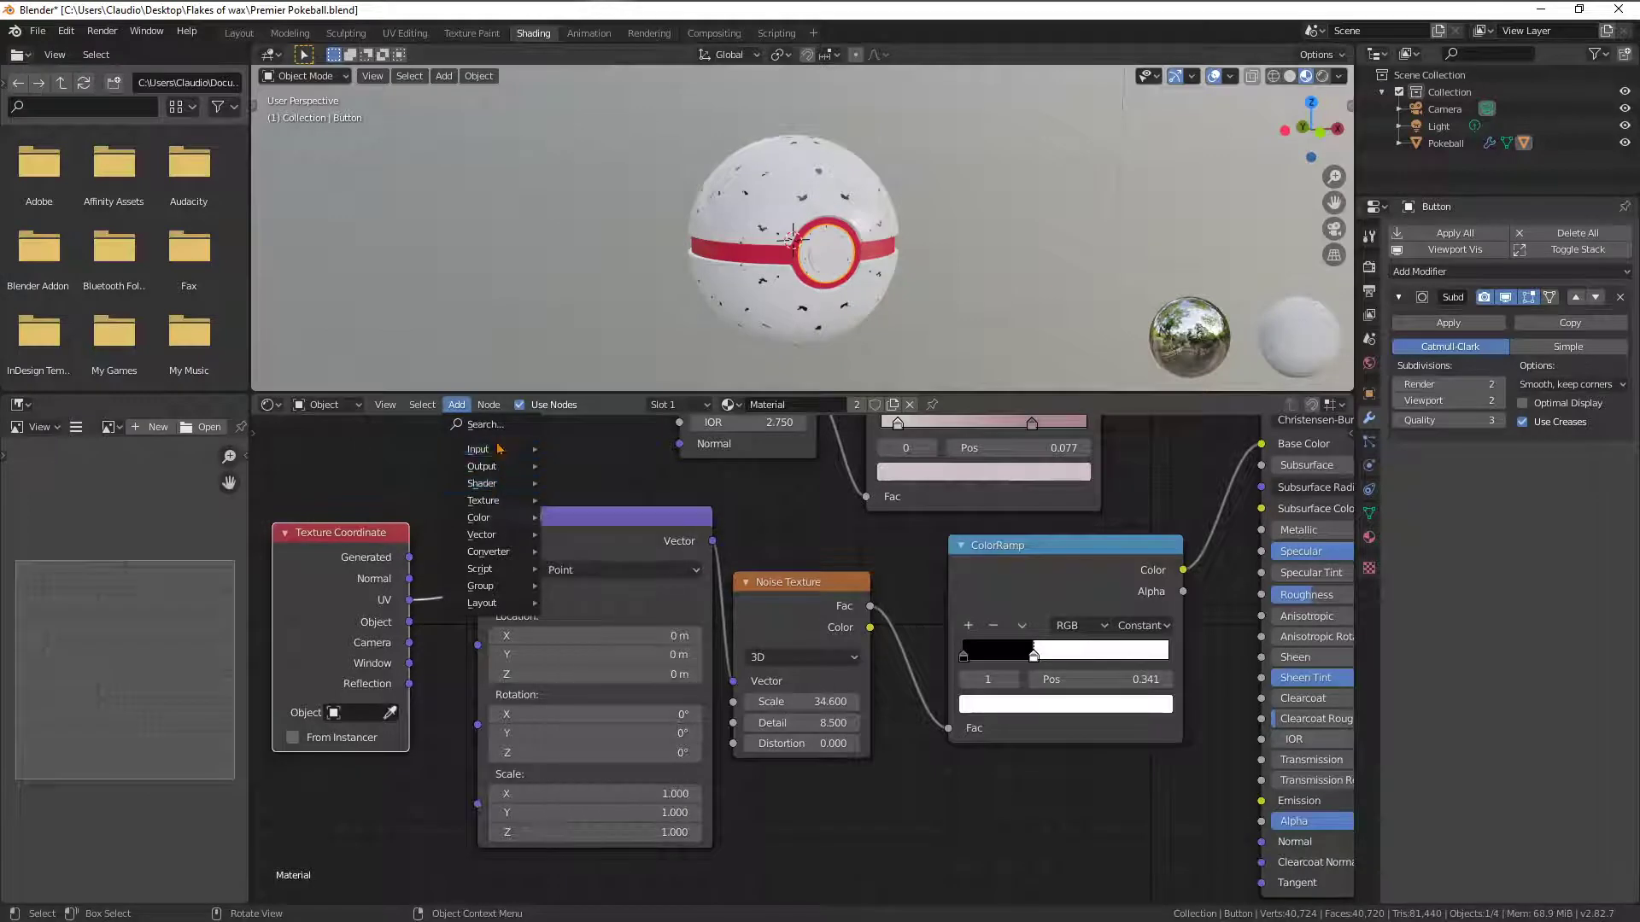
mouse_move(500, 449)
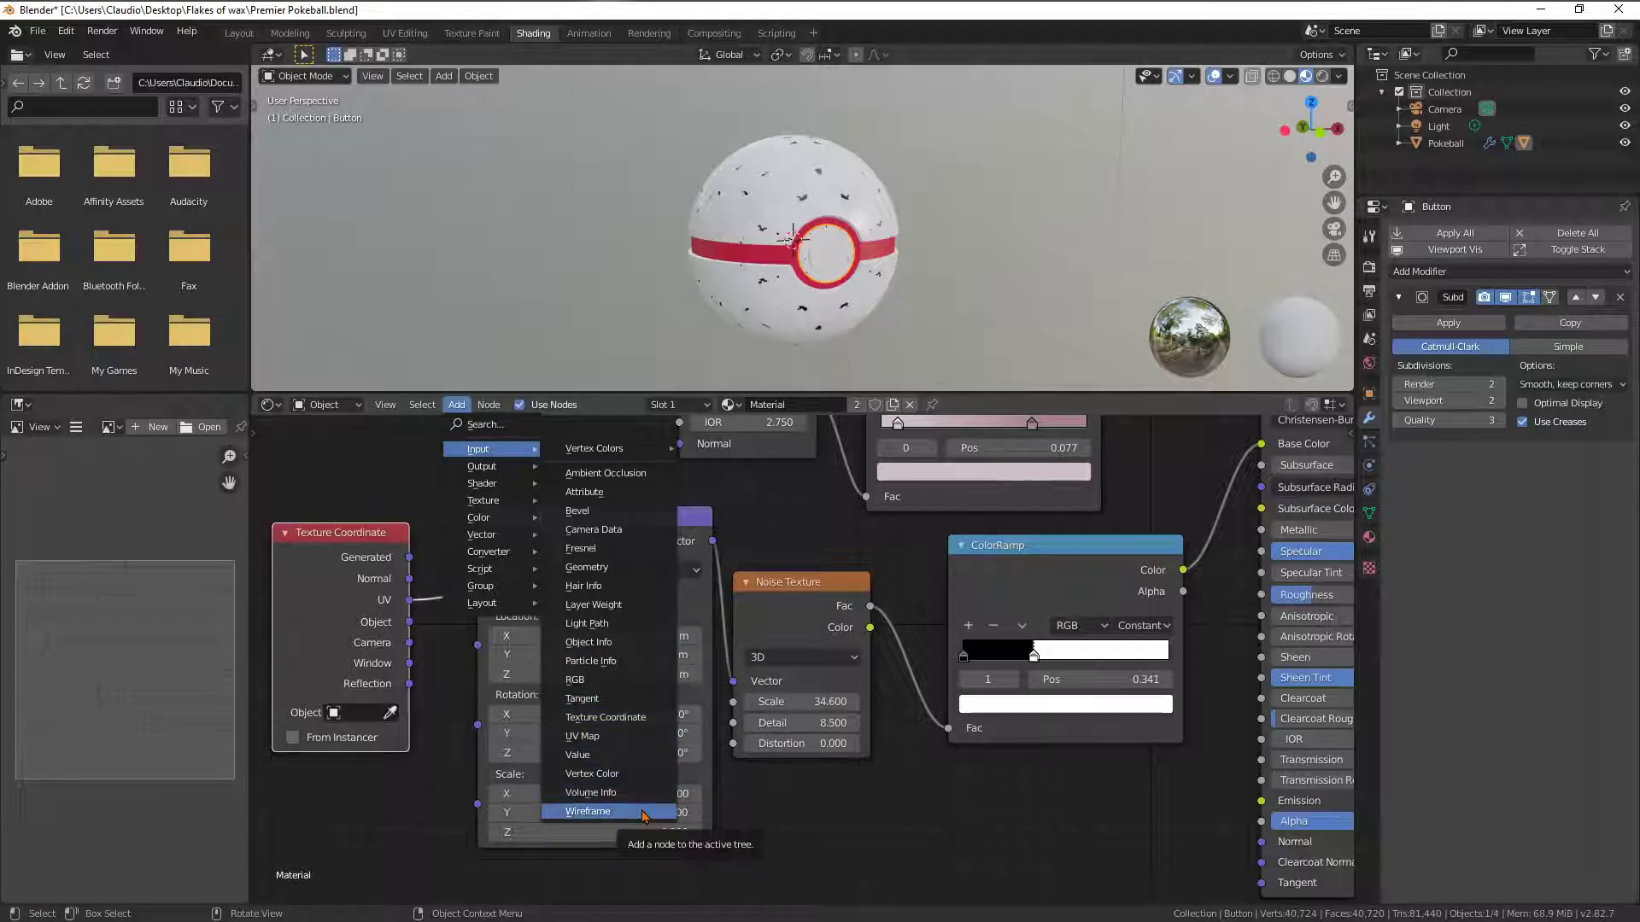
left_click(632, 577)
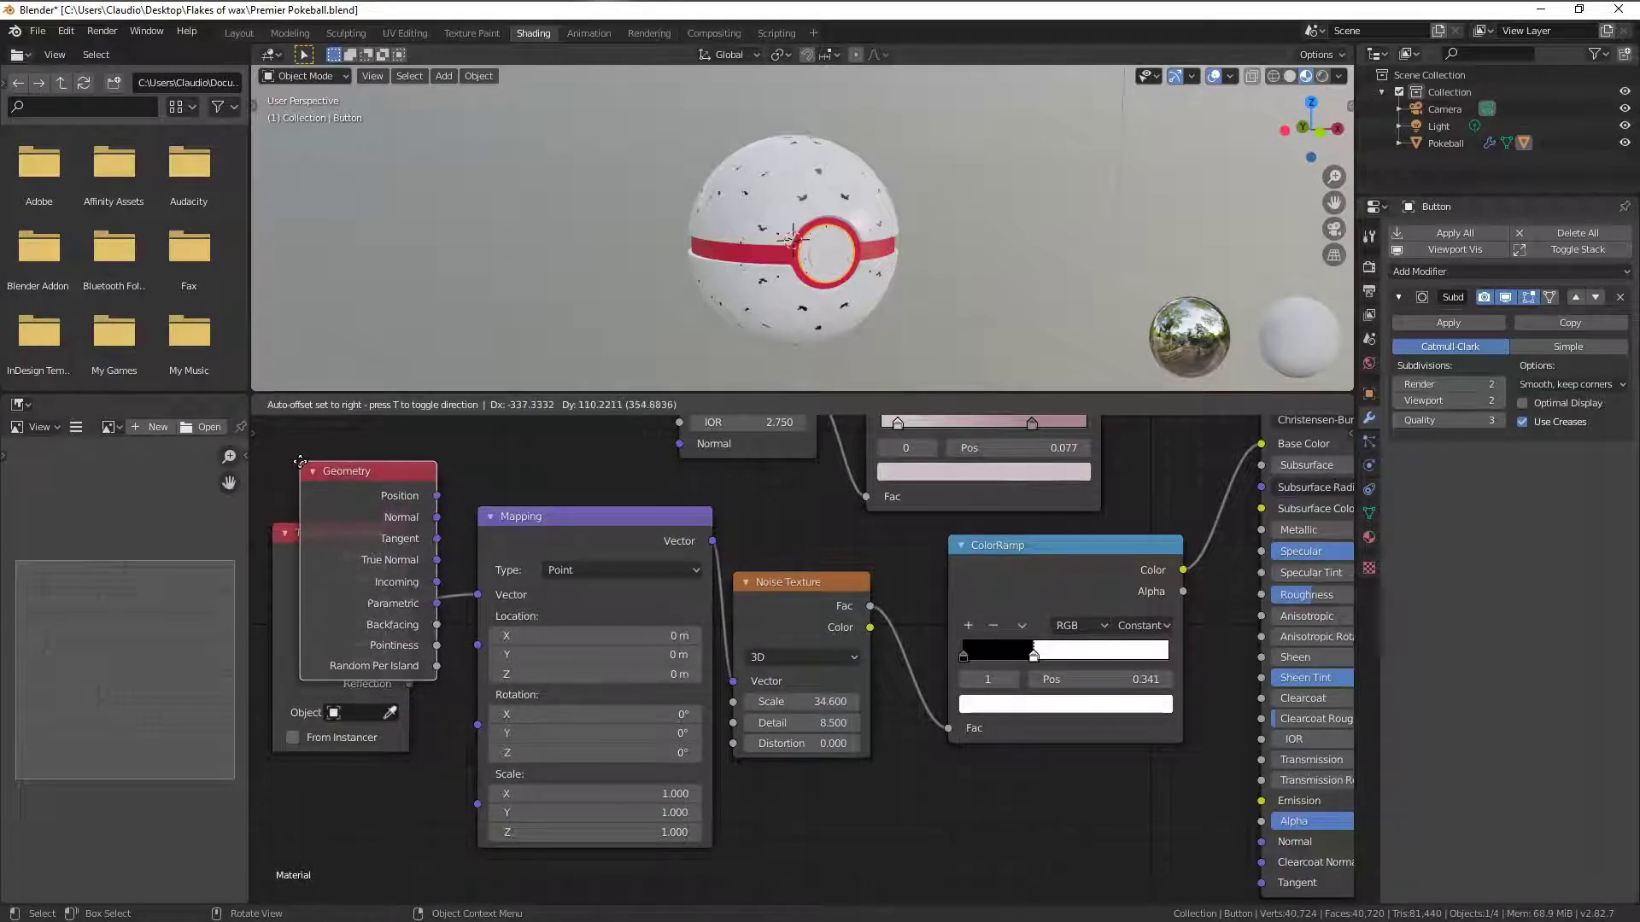
left_click(300, 462)
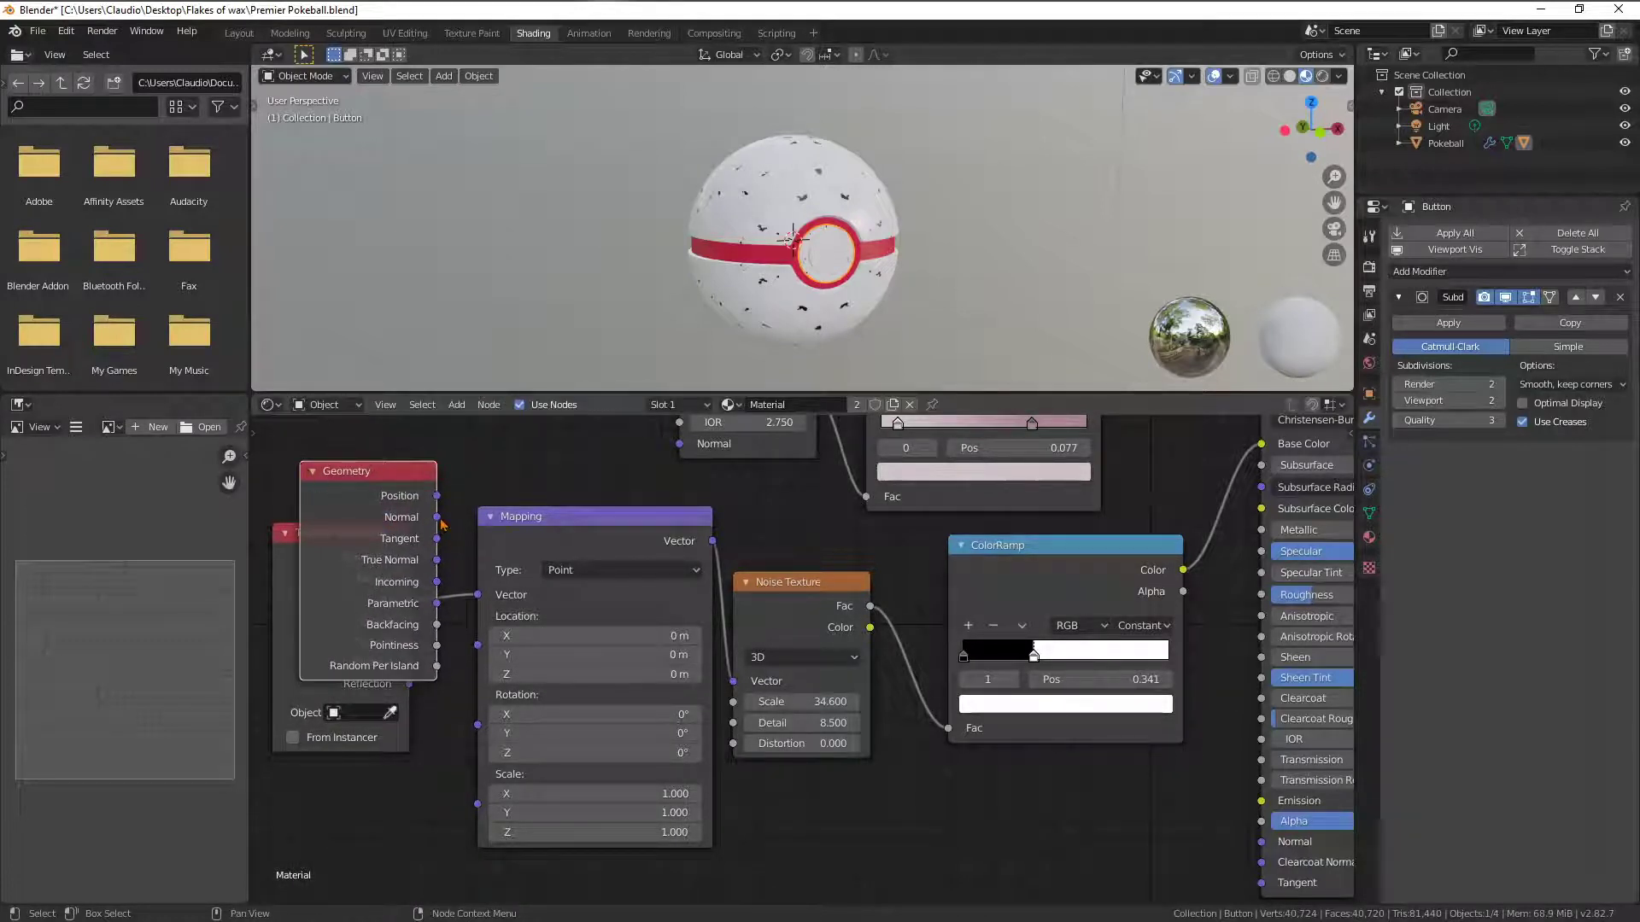
left_click_drag(437, 518, 478, 596)
scroll(935, 271, "up", 4)
middle_click_drag(934, 275, 902, 273)
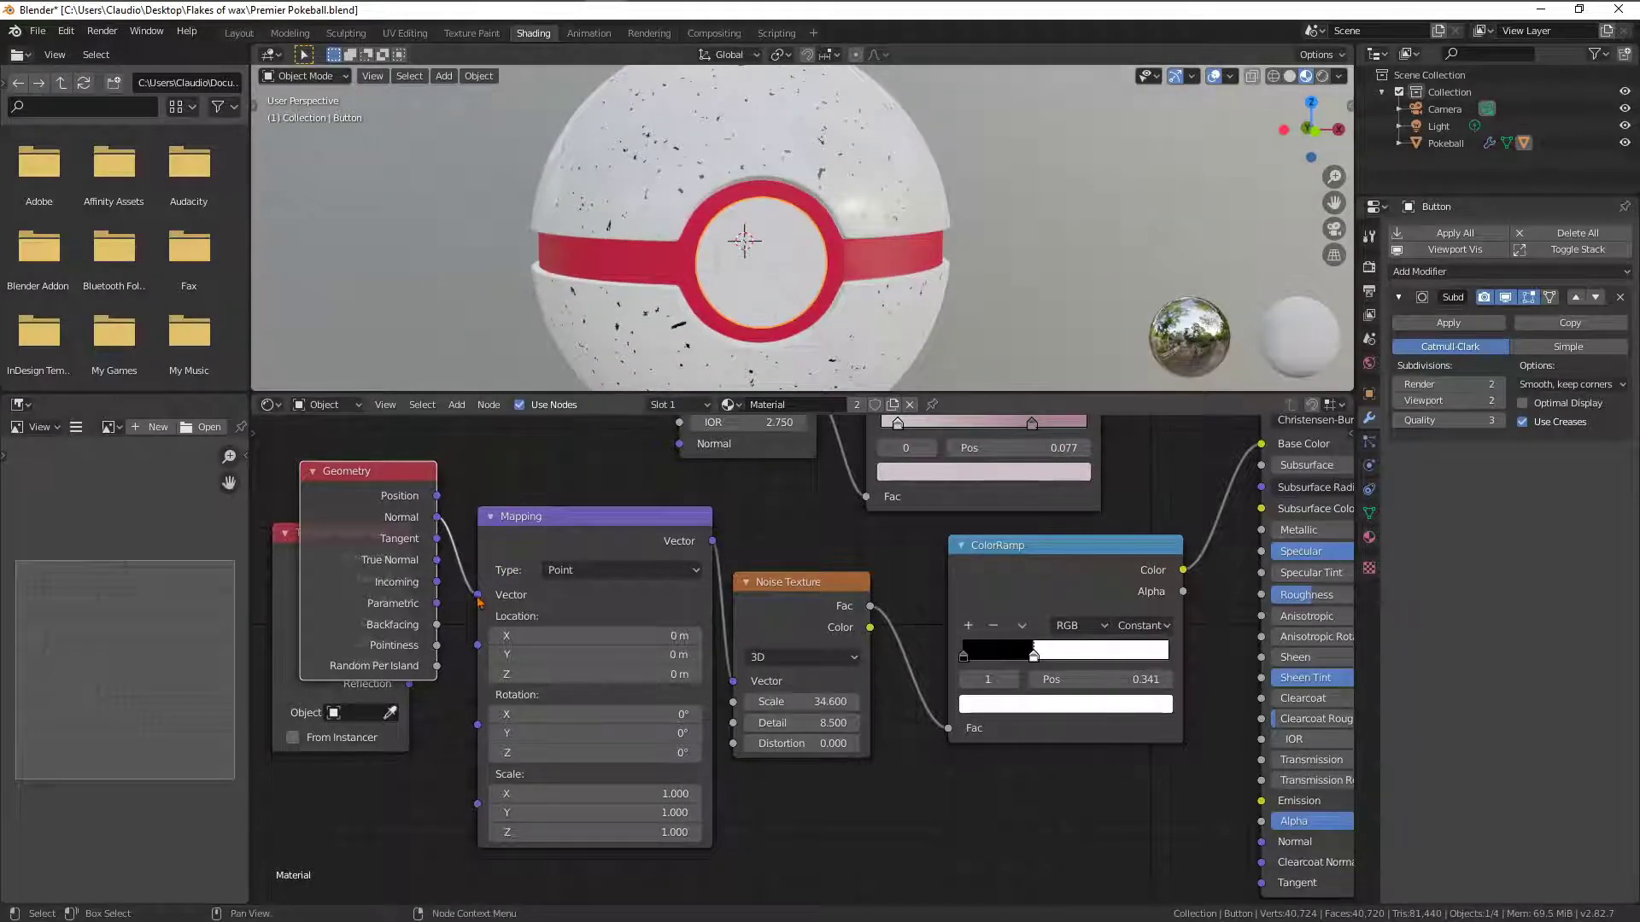
left_click_drag(479, 596, 380, 490)
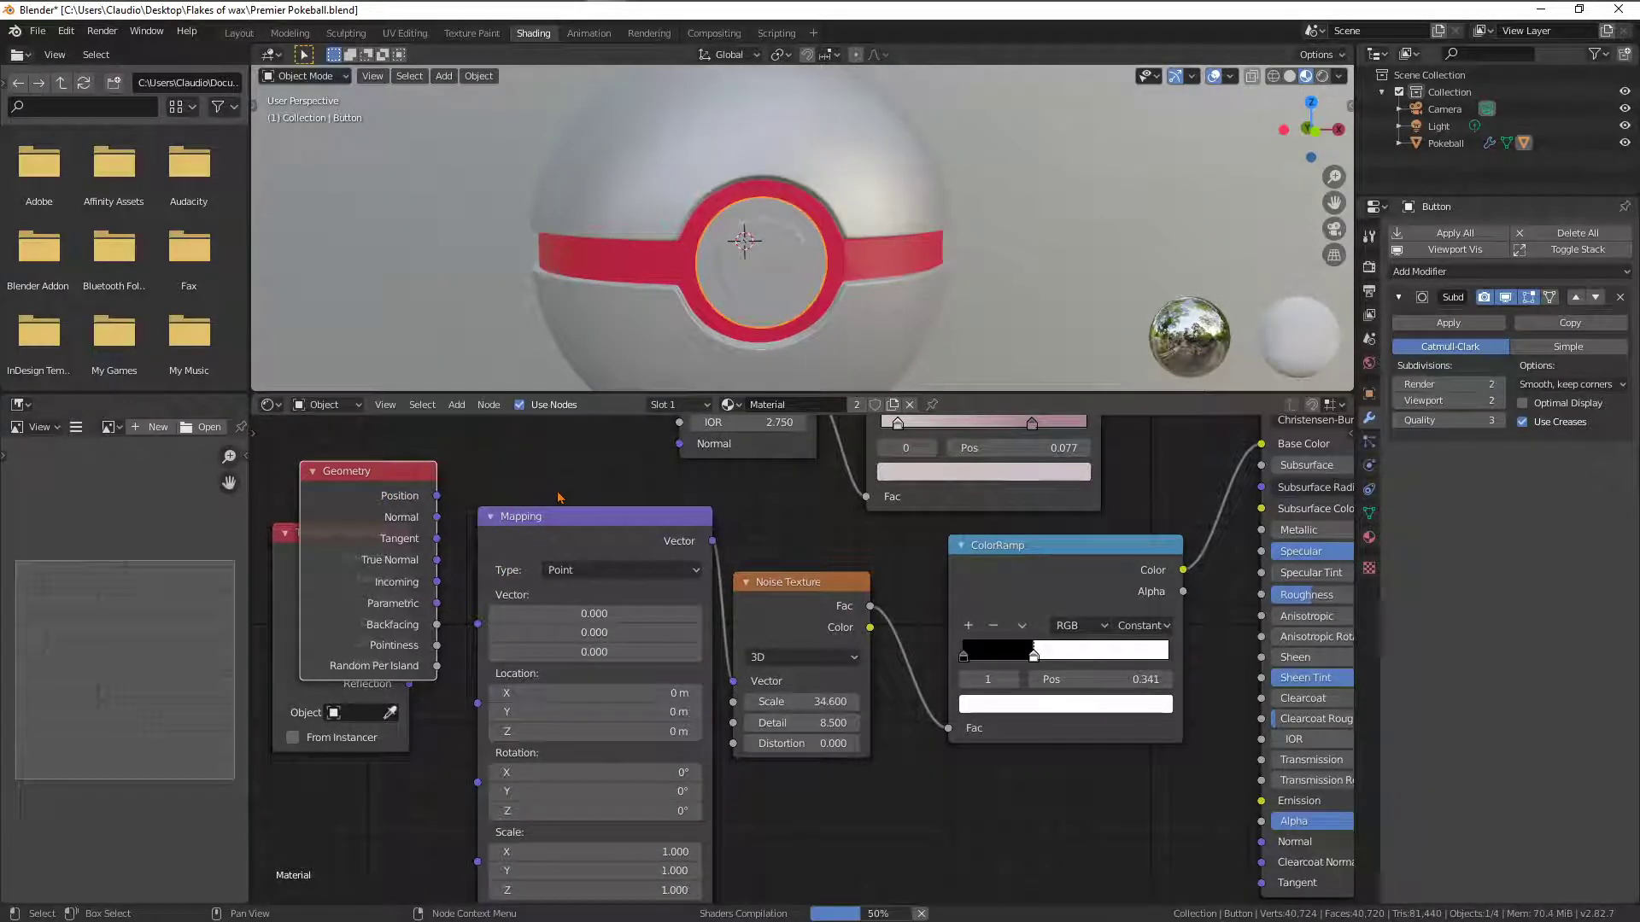
key("x")
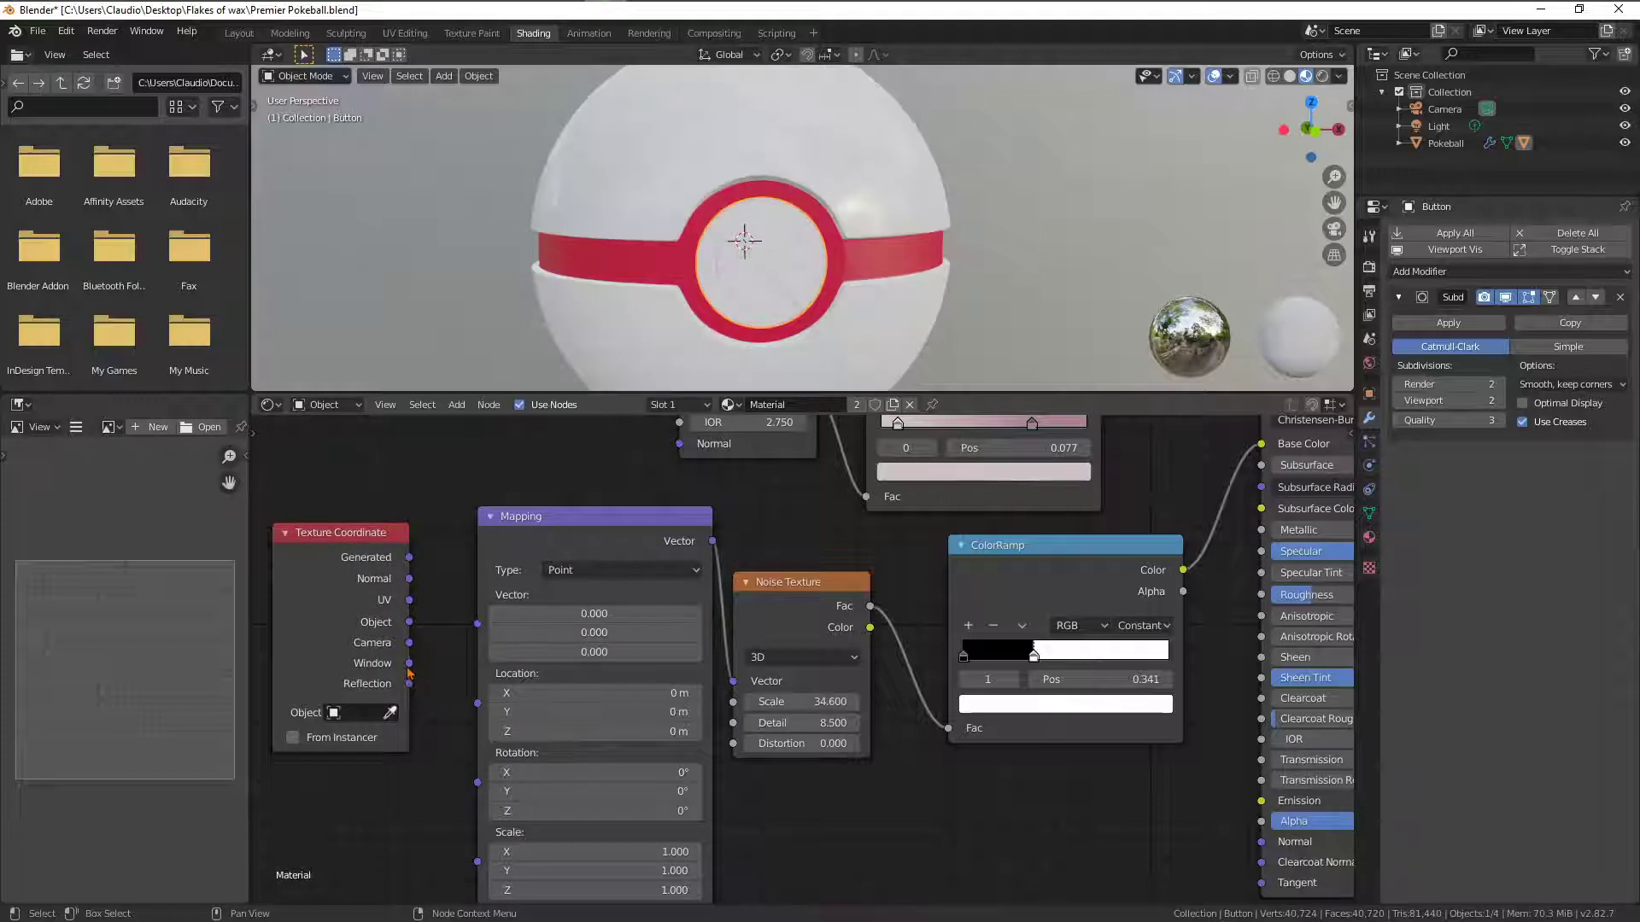
Compare the Texture Coordinate's Reflection, Window and Camera outputs again by linking each to the Mapping's Vector input
left_click_drag(408, 665, 477, 623)
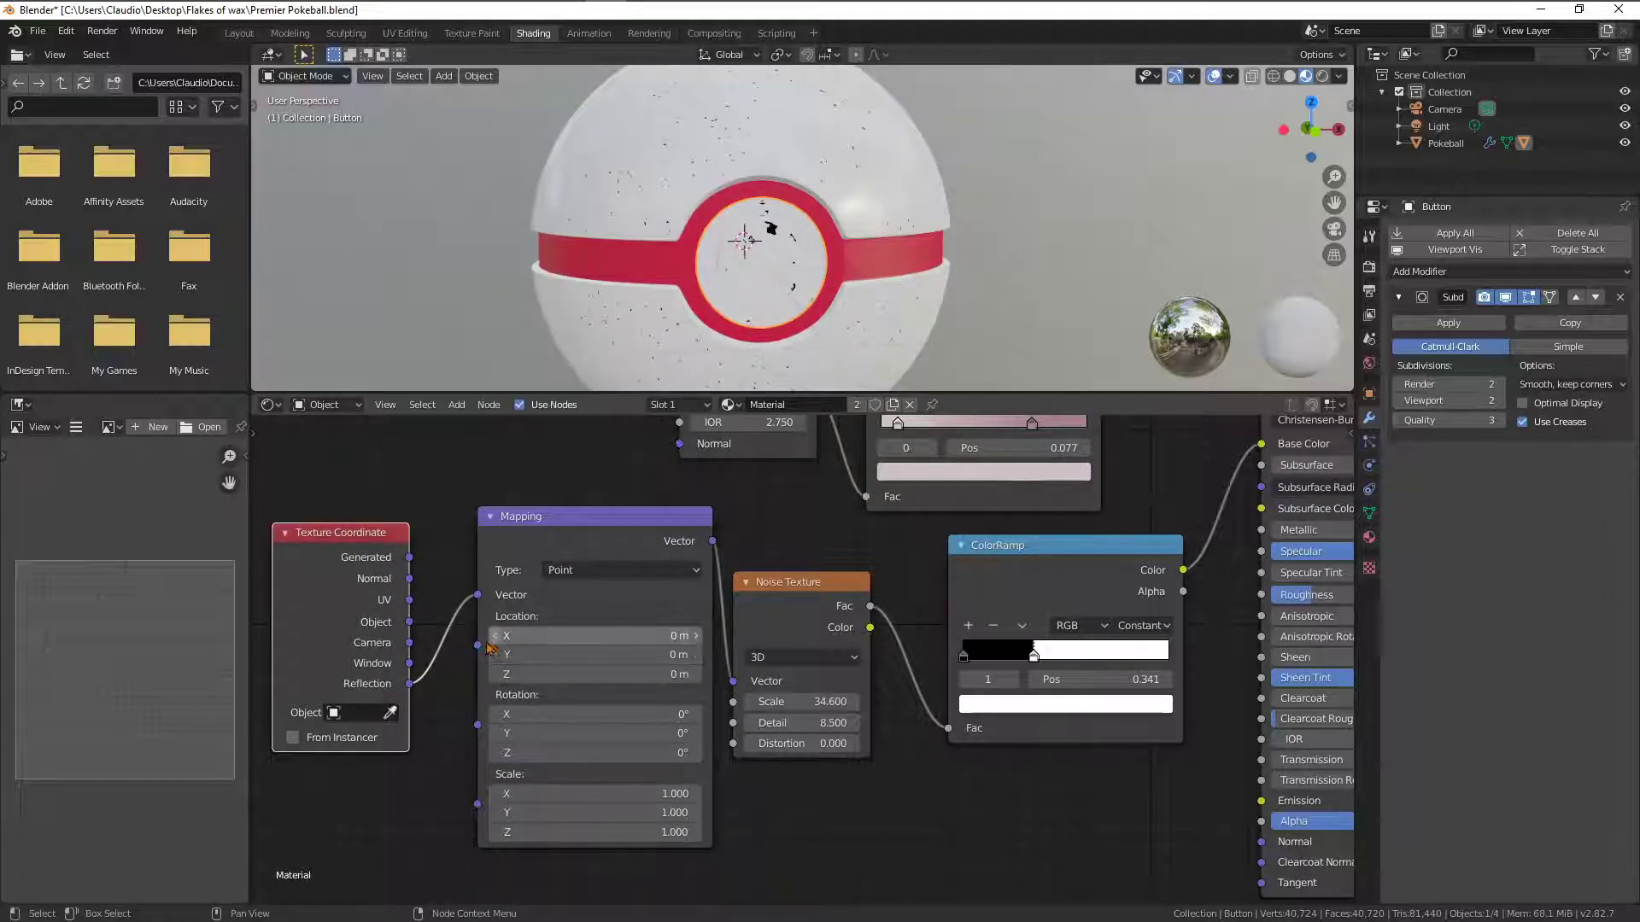
middle_click_drag(880, 146, 1037, 144)
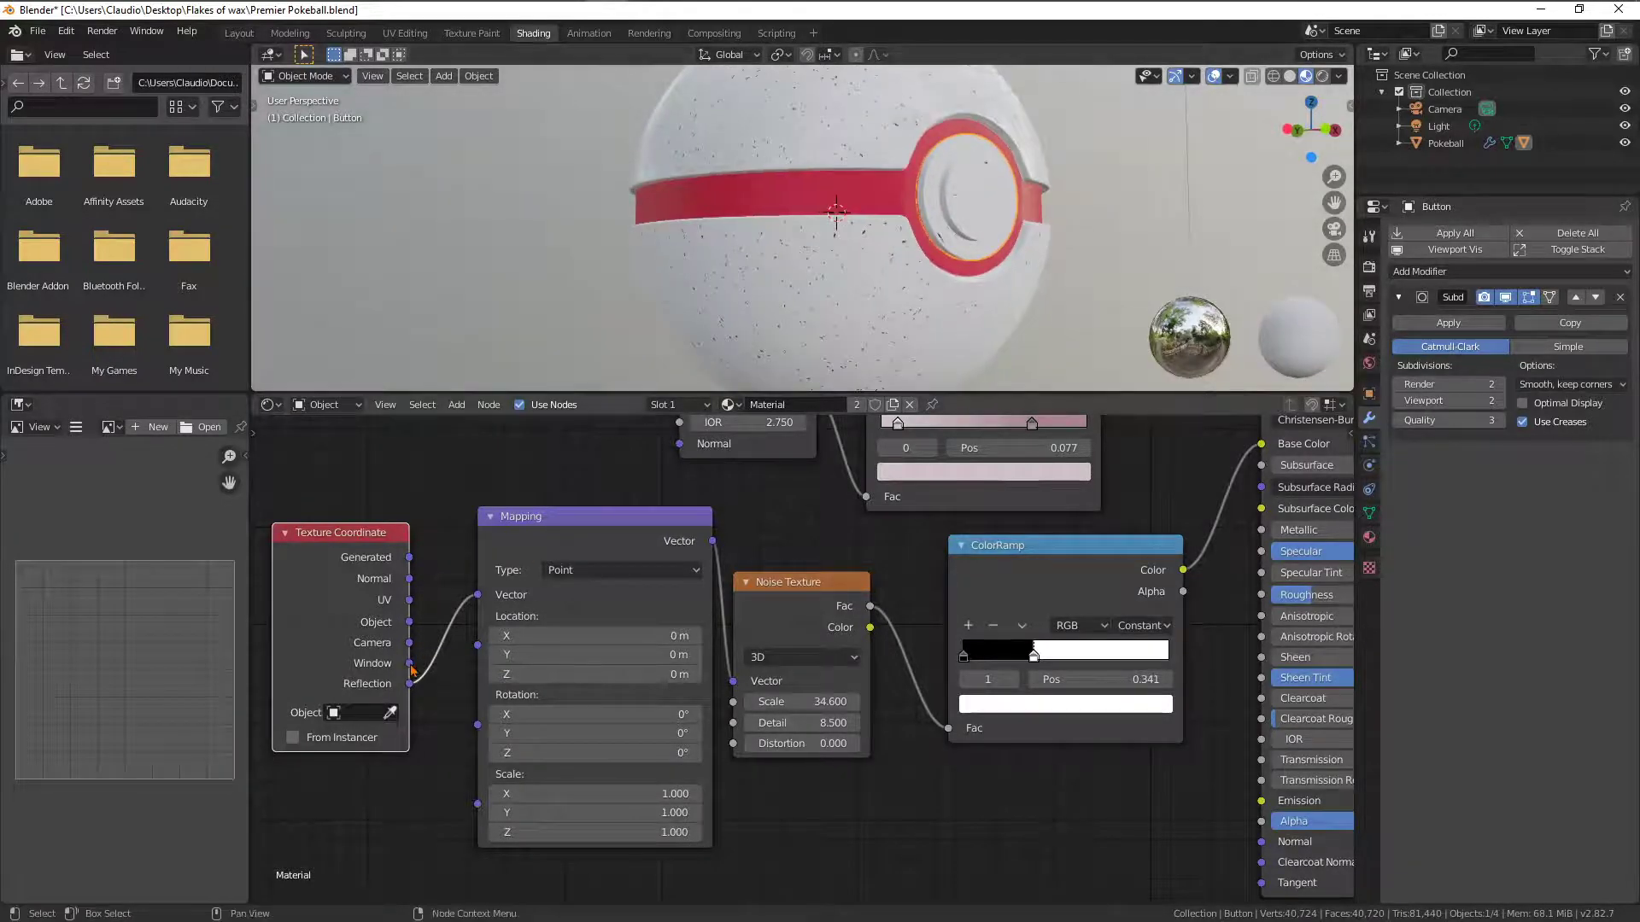
left_click_drag(410, 663, 477, 595)
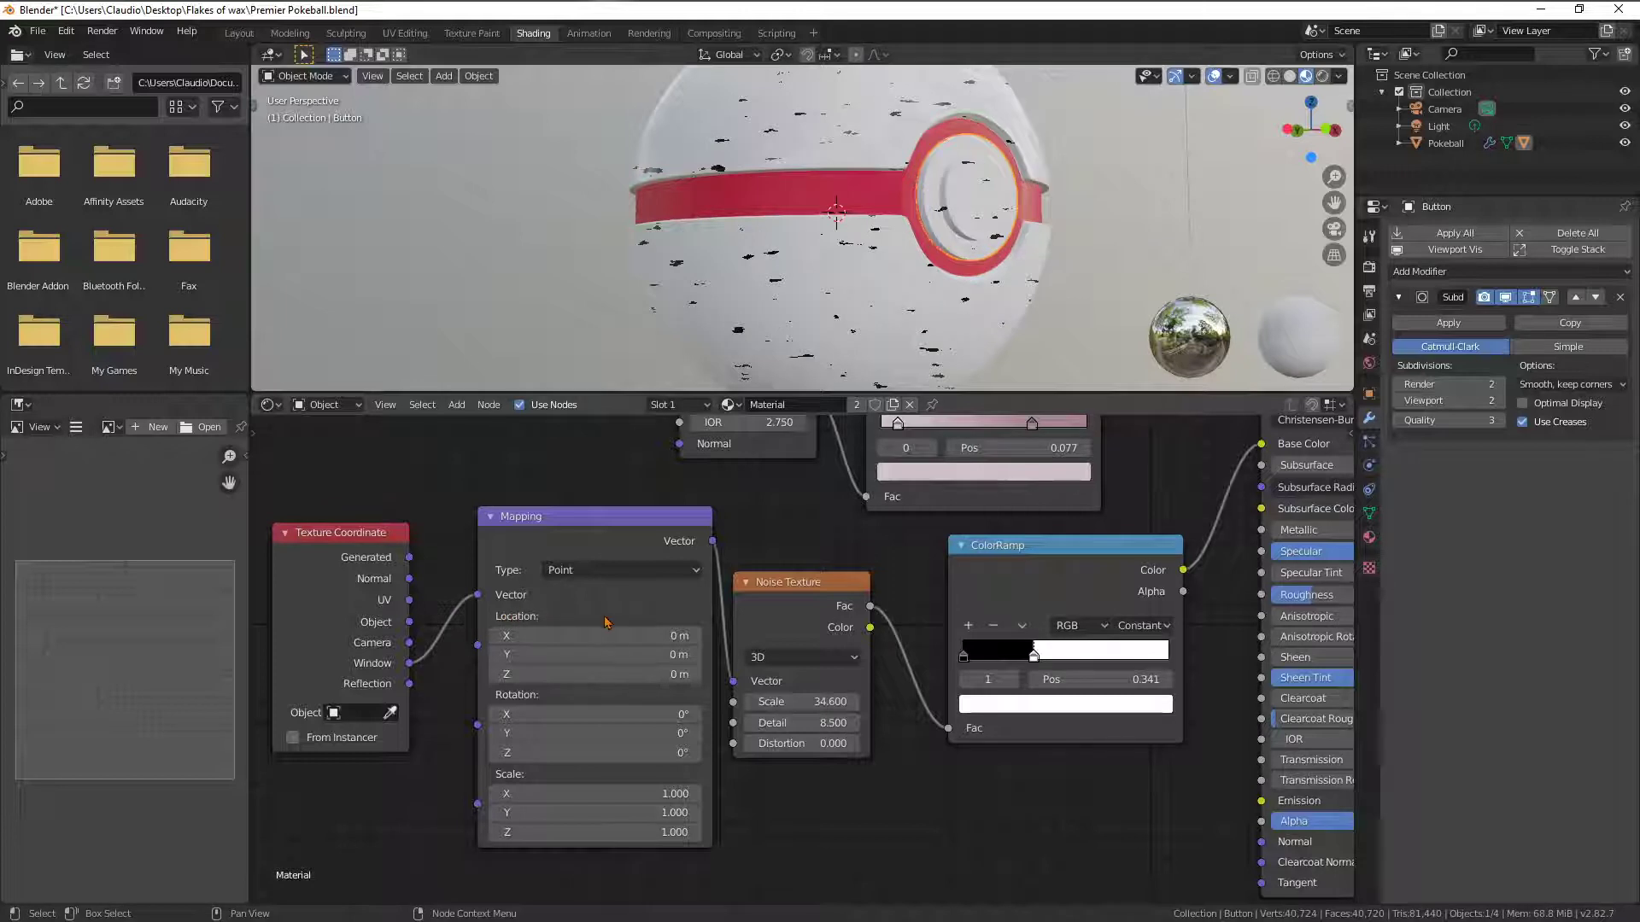
mouse_move(434, 743)
middle_mouse_down()
mouse_move(426, 772)
mouse_move(453, 766)
middle_mouse_up()
middle_click_drag(827, 258, 743, 265)
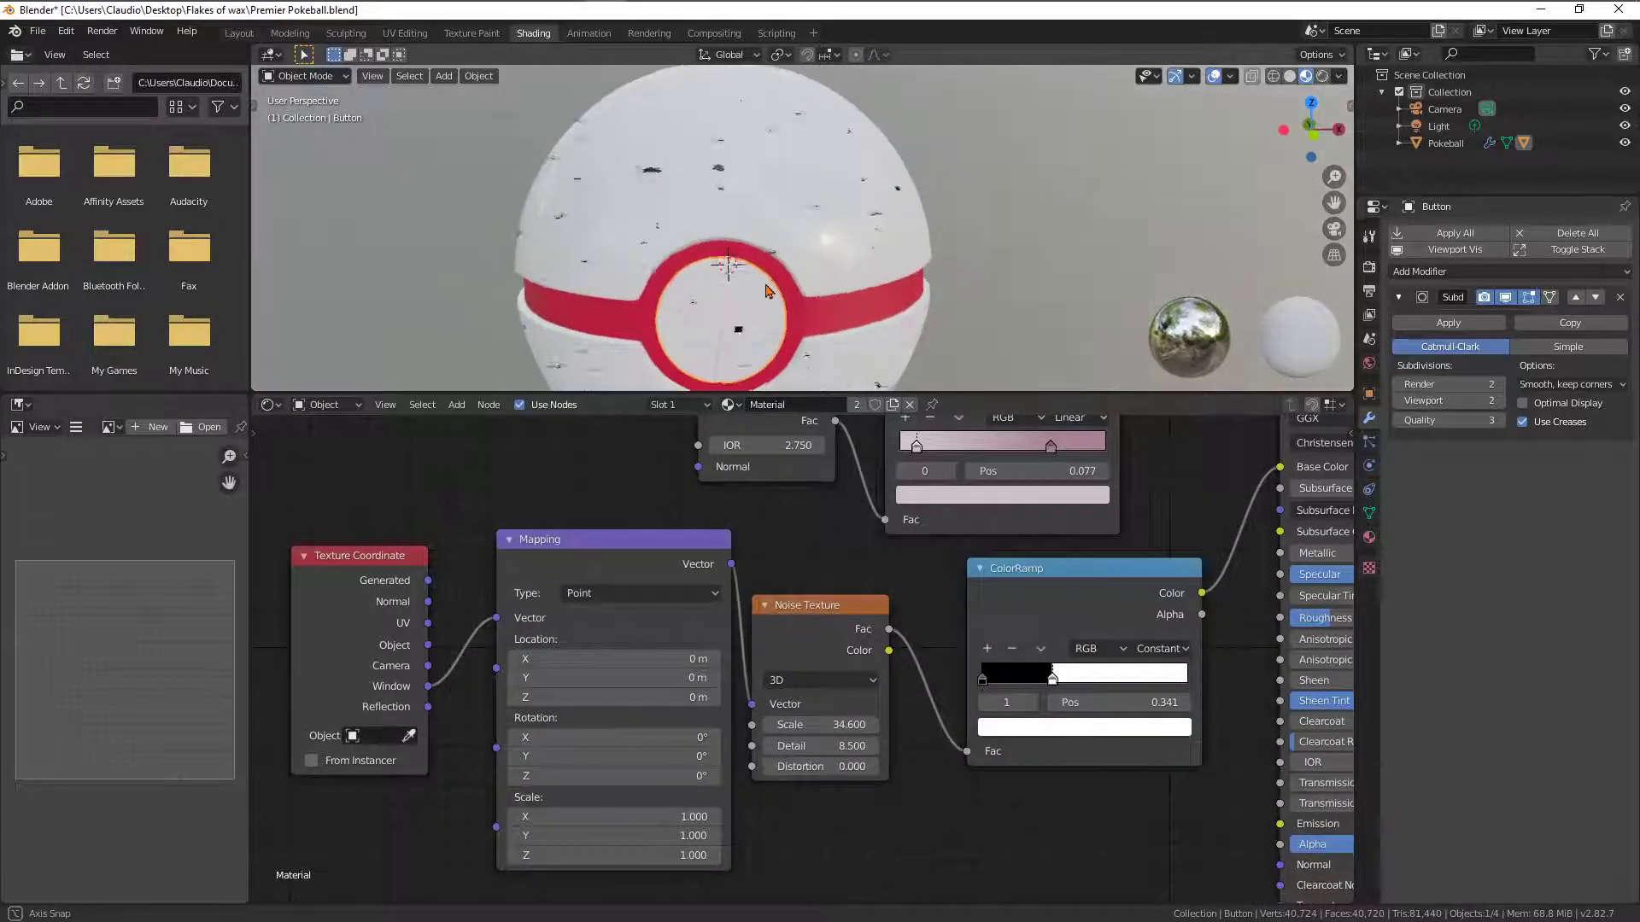
left_click_drag(429, 674, 428, 666)
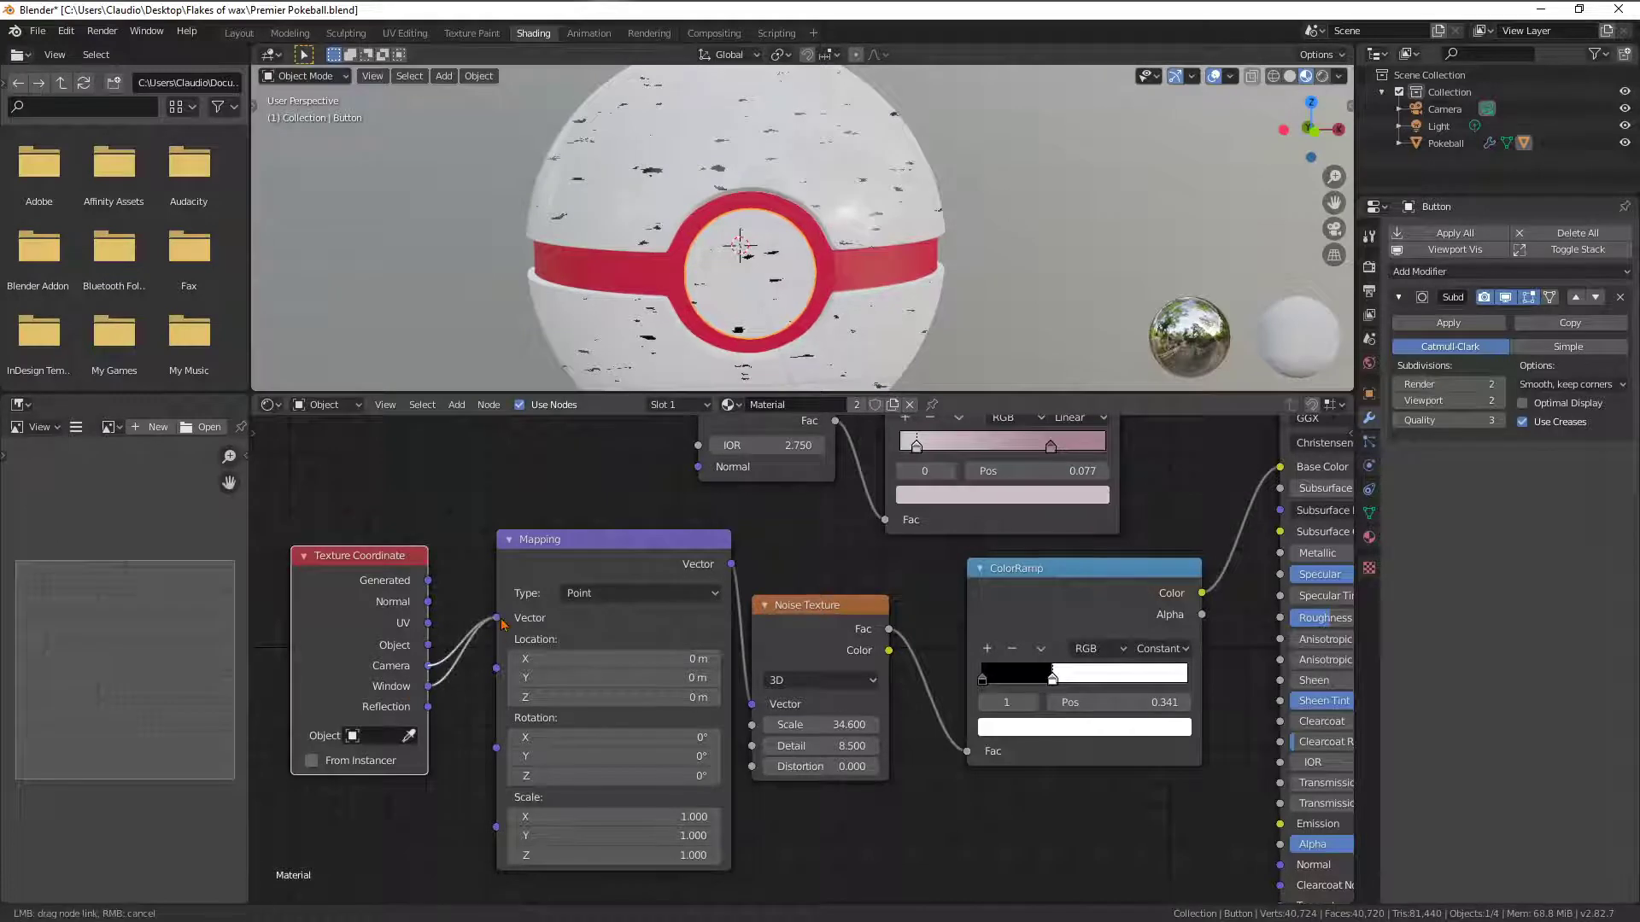
Connect the Texture Coordinate's Generated output to the Mapping's Vector input
middle_click_drag(615, 296, 539, 299)
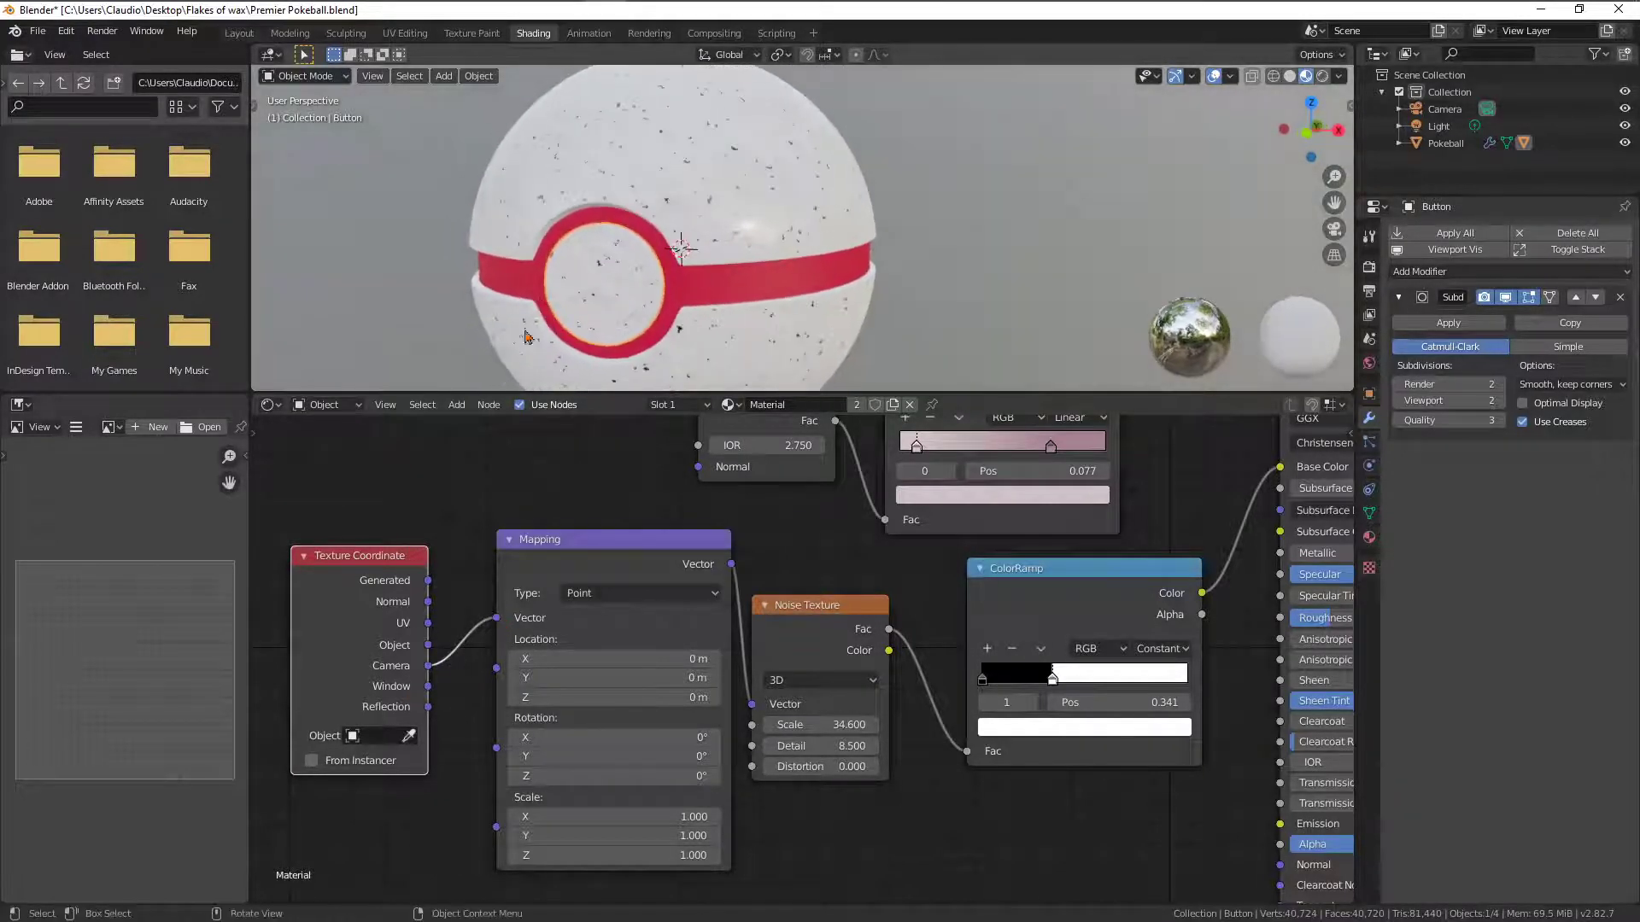
left_click_drag(428, 580, 497, 600)
scroll(945, 218, "down", 6)
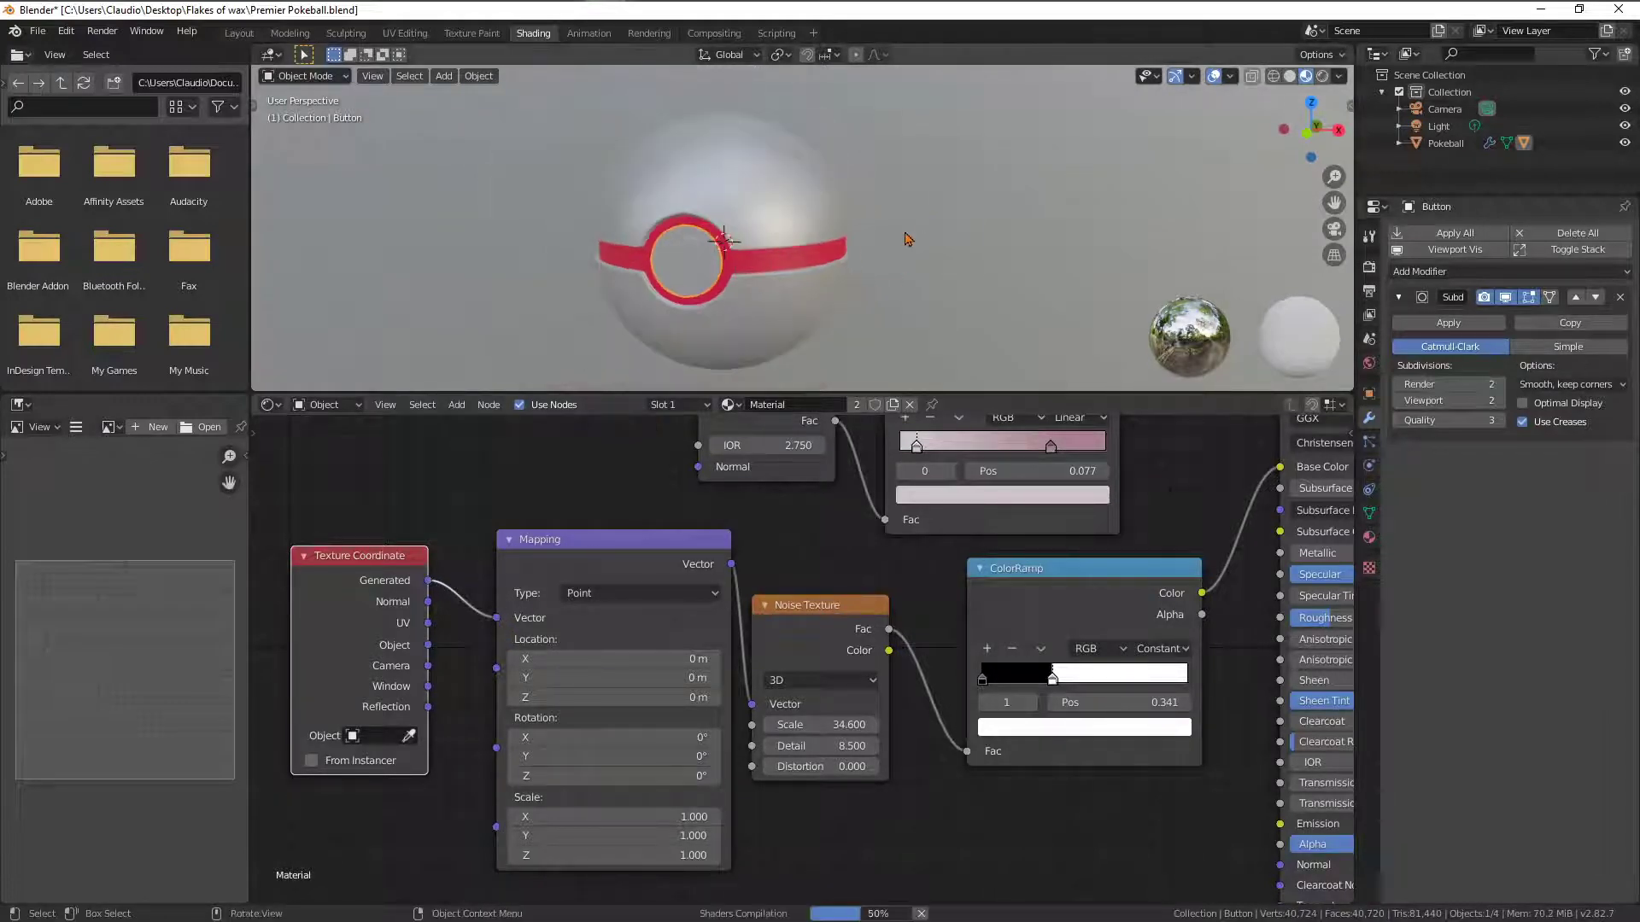
Set the Noise Texture's Scale to 70.8 and Detail to 3.7, and move the lower ColorRamp's white stop to 0.195
middle_click_drag(948, 249, 958, 240)
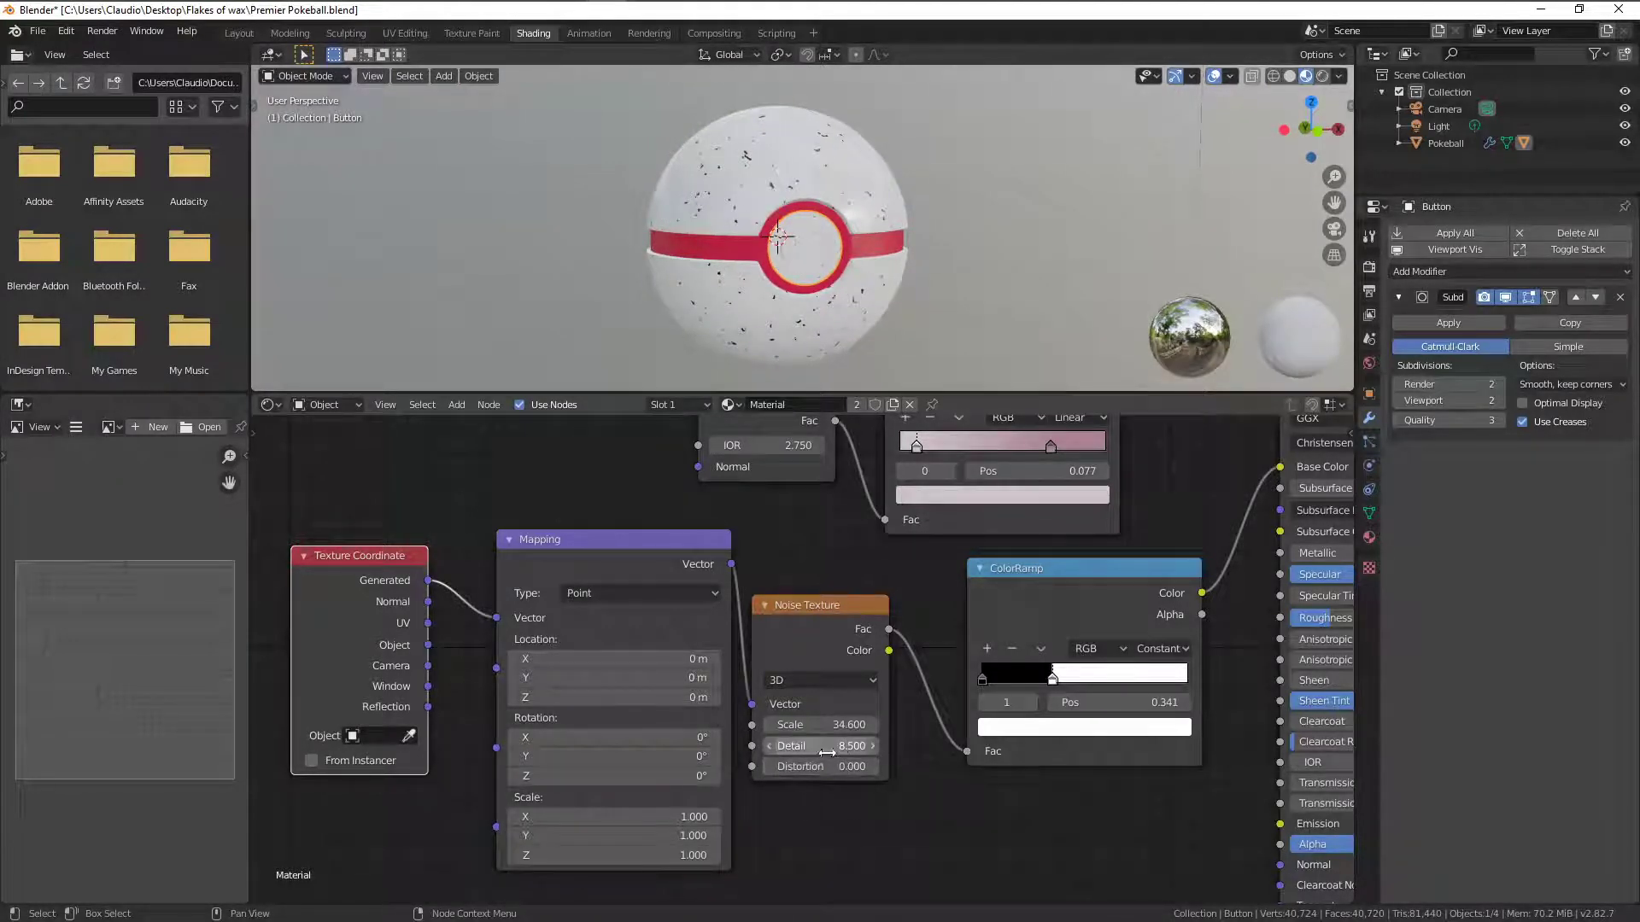
left_click_drag(838, 751, 871, 725)
left_click_drag(1053, 679, 1052, 680)
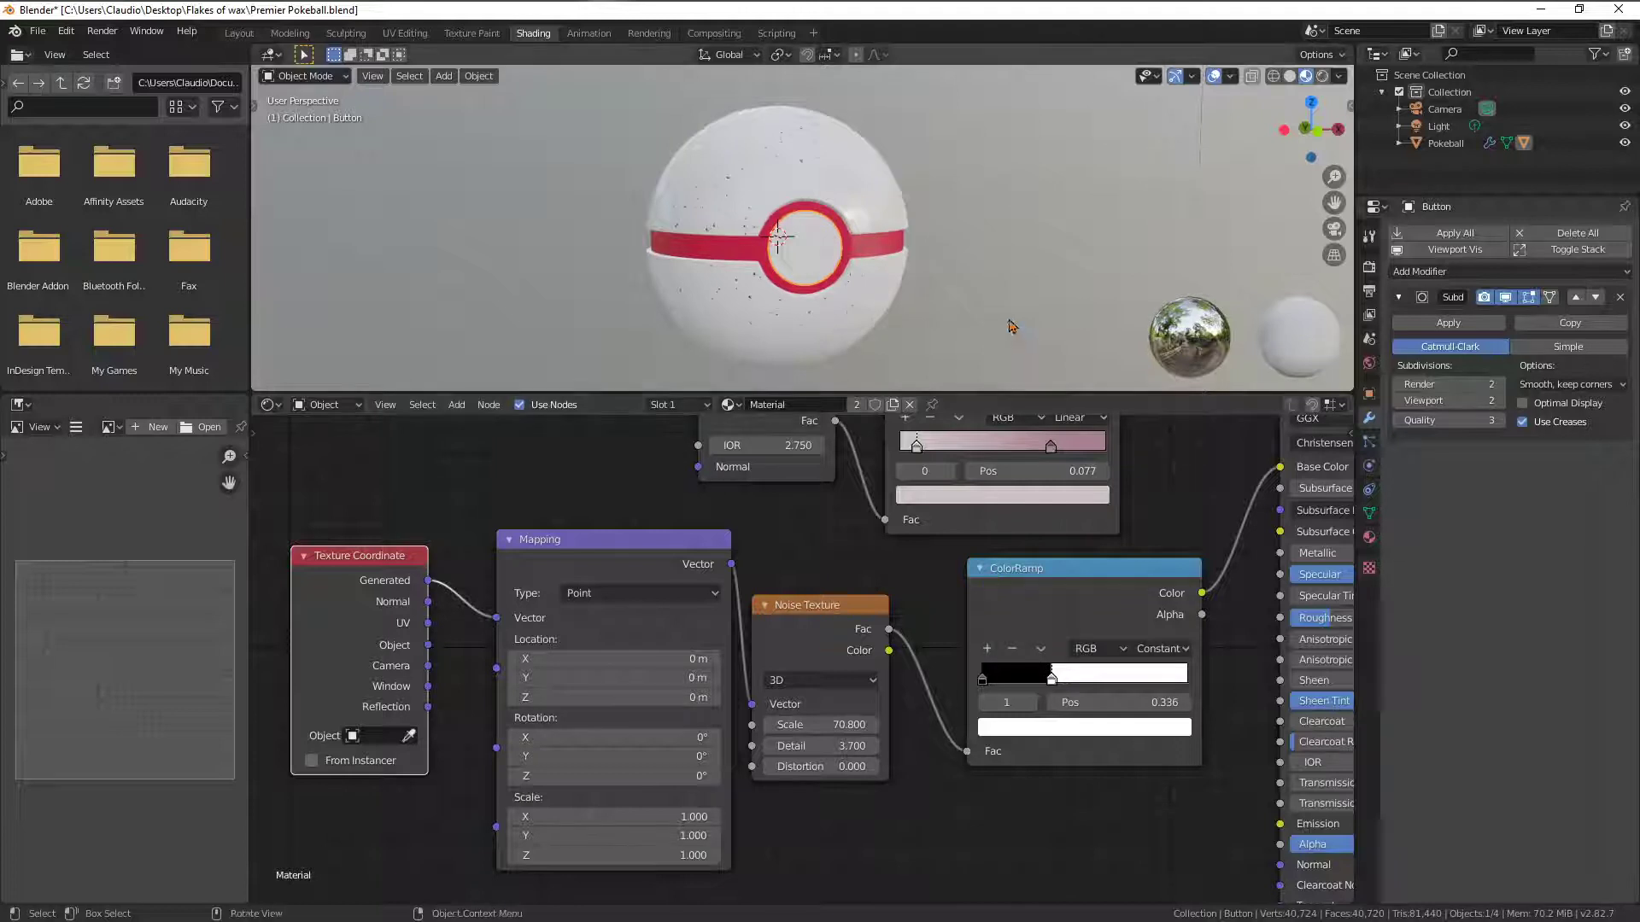
middle_click_drag(993, 289, 1006, 354)
scroll(1013, 287, "up", 4)
left_click_drag(1052, 679, 1033, 681)
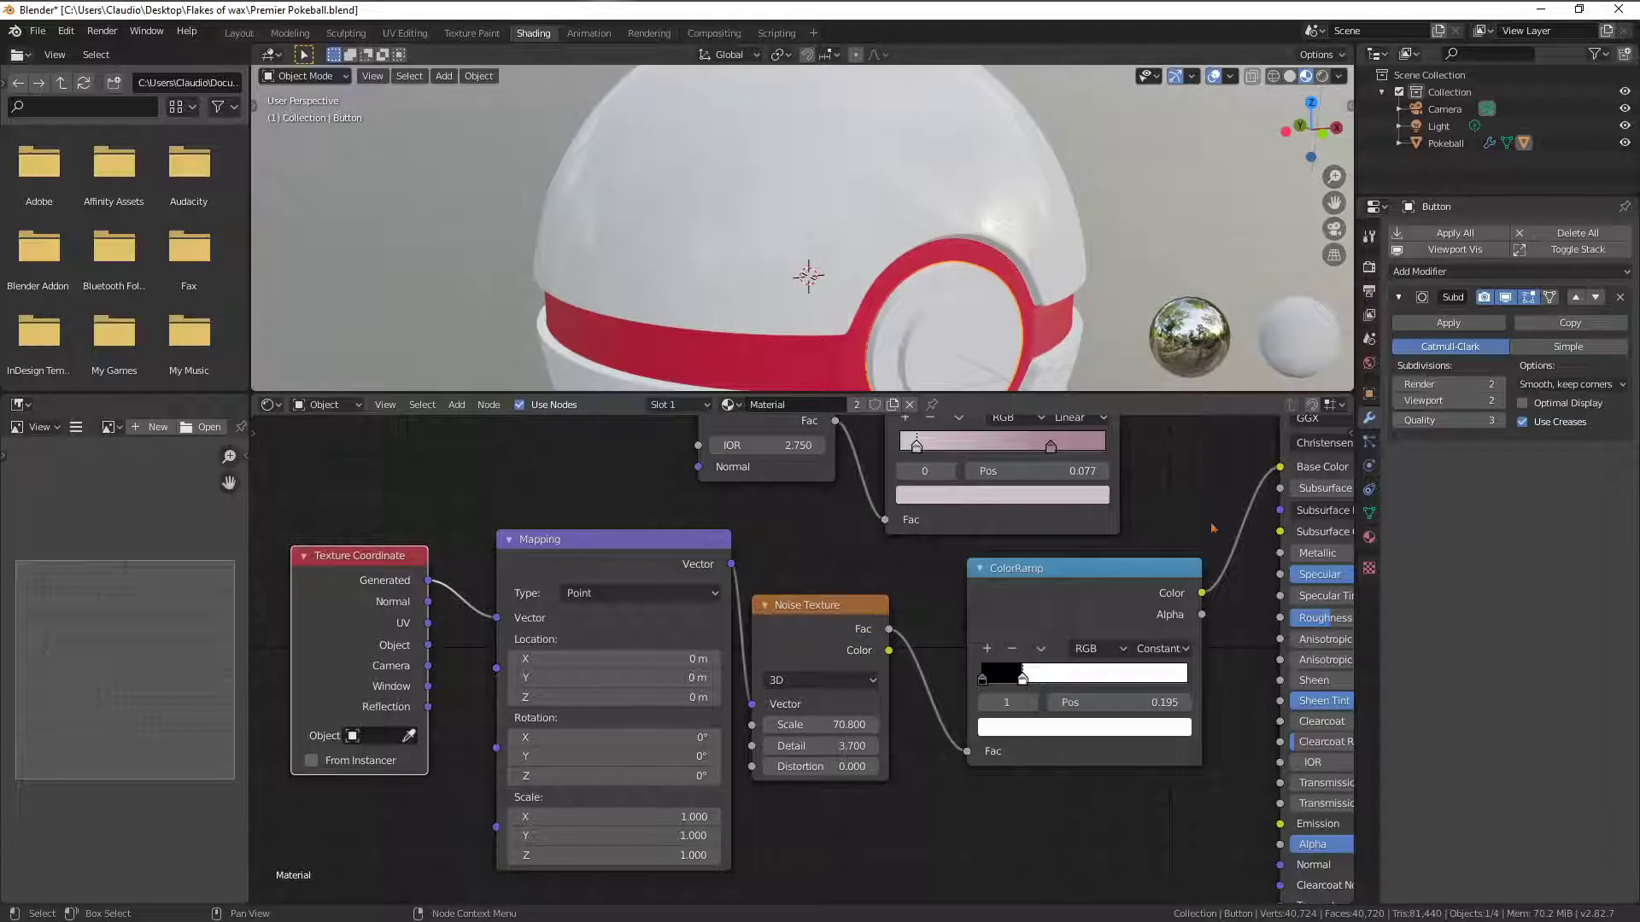
Move the ColorRamp's Color link from the Principled shader's Base Color input to its Metallic input
left_click_drag(1278, 468, 1278, 553)
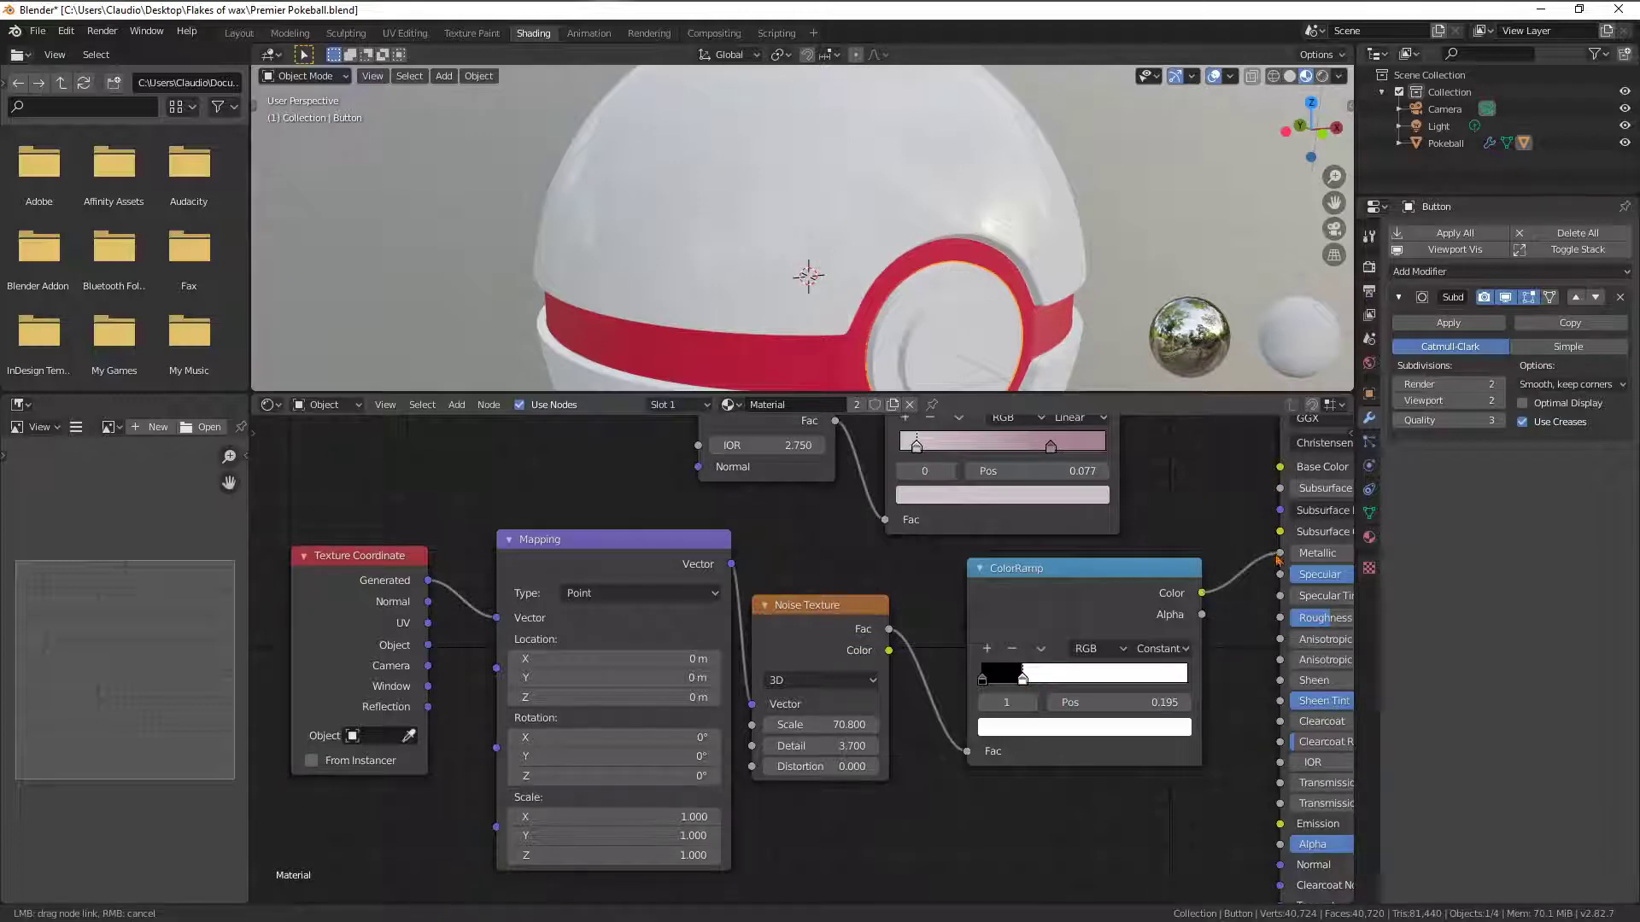
scroll(1081, 221, "down", 2)
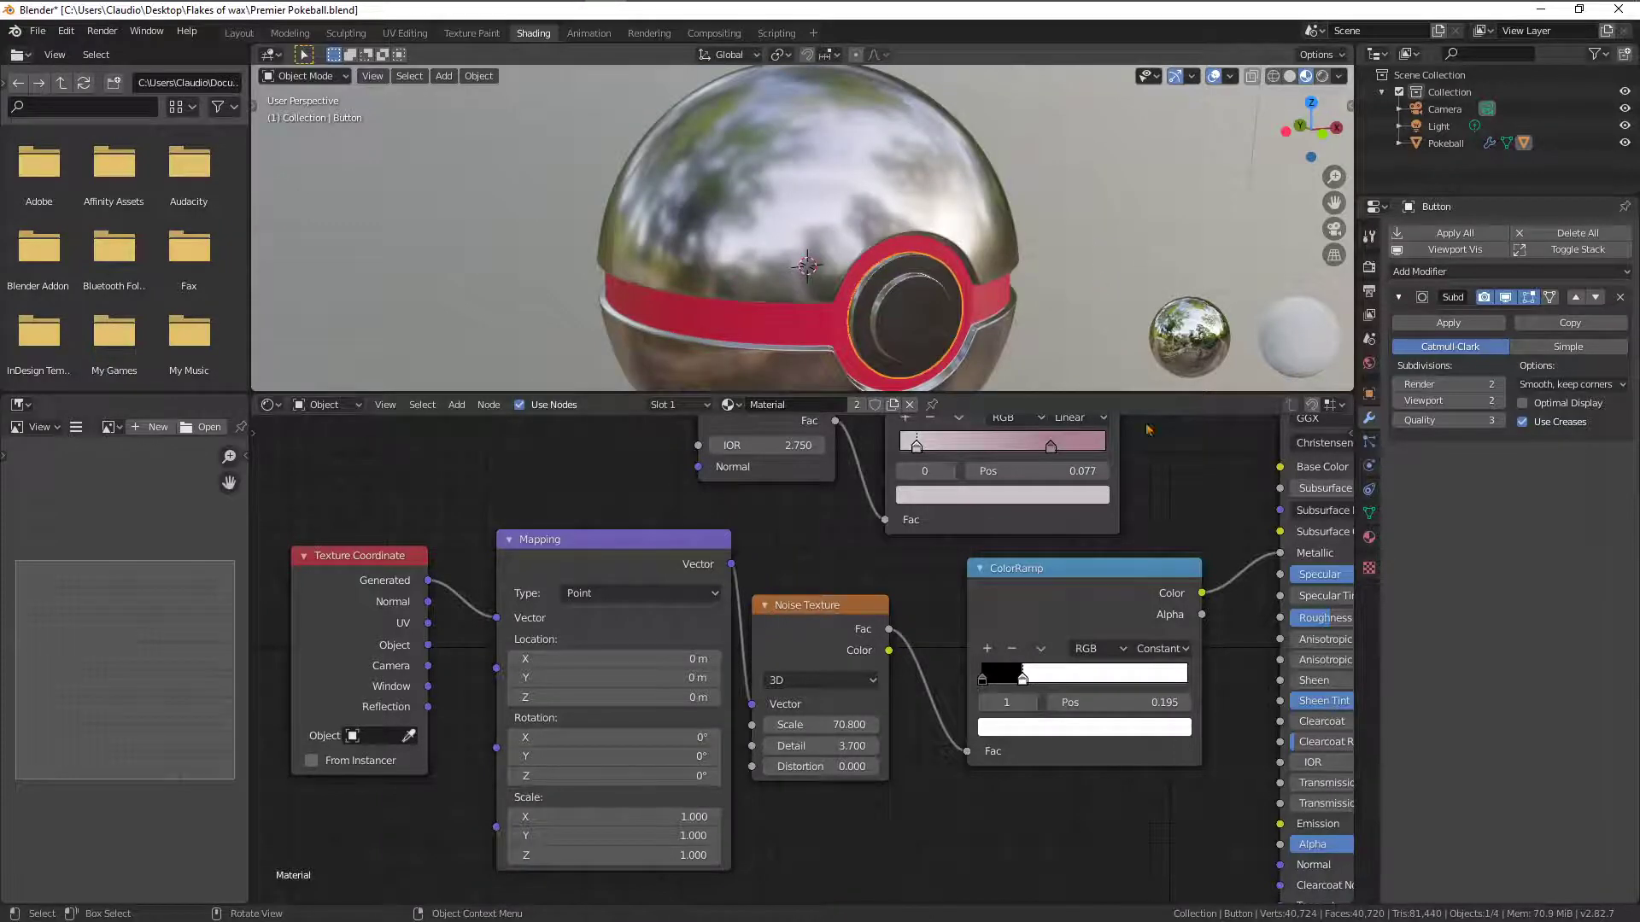
middle_click_drag(1003, 730, 901, 681)
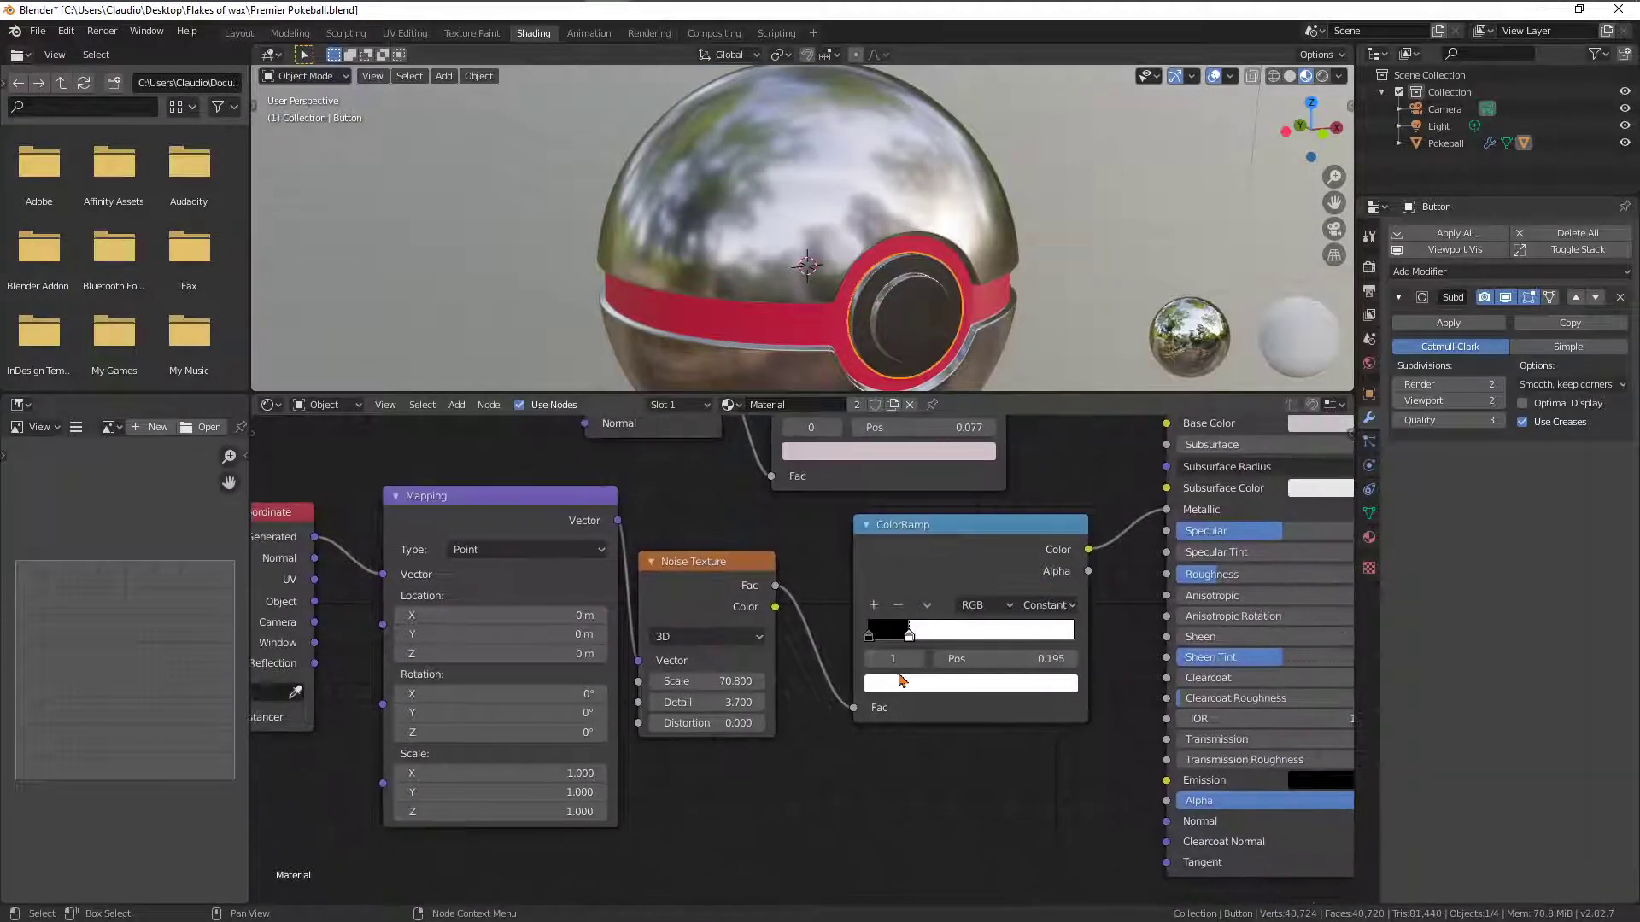
Reverse the ColorRamp's stop order so white comes first, with the black stop at position 0.136
mouse_move(869, 635)
left_mouse_down()
mouse_move(915, 636)
mouse_move(849, 649)
mouse_move(898, 644)
left_mouse_up()
scroll(1058, 245, "up", 2)
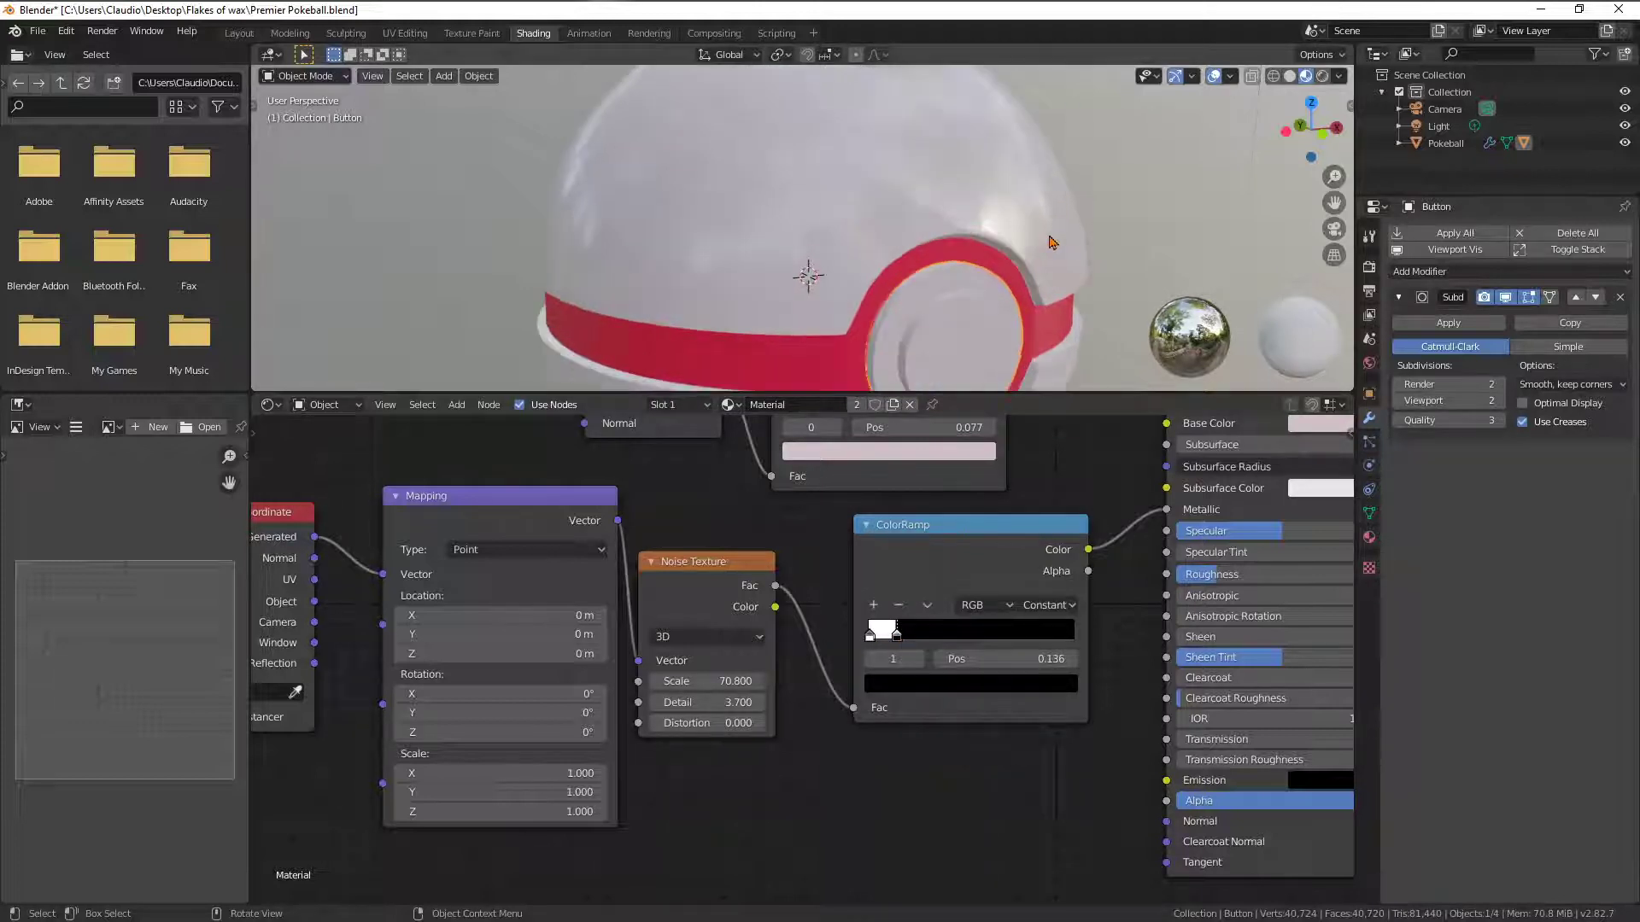
middle_click_drag(1049, 238, 1059, 284)
scroll(1066, 259, "up", 2)
scroll(1044, 259, "down", 1)
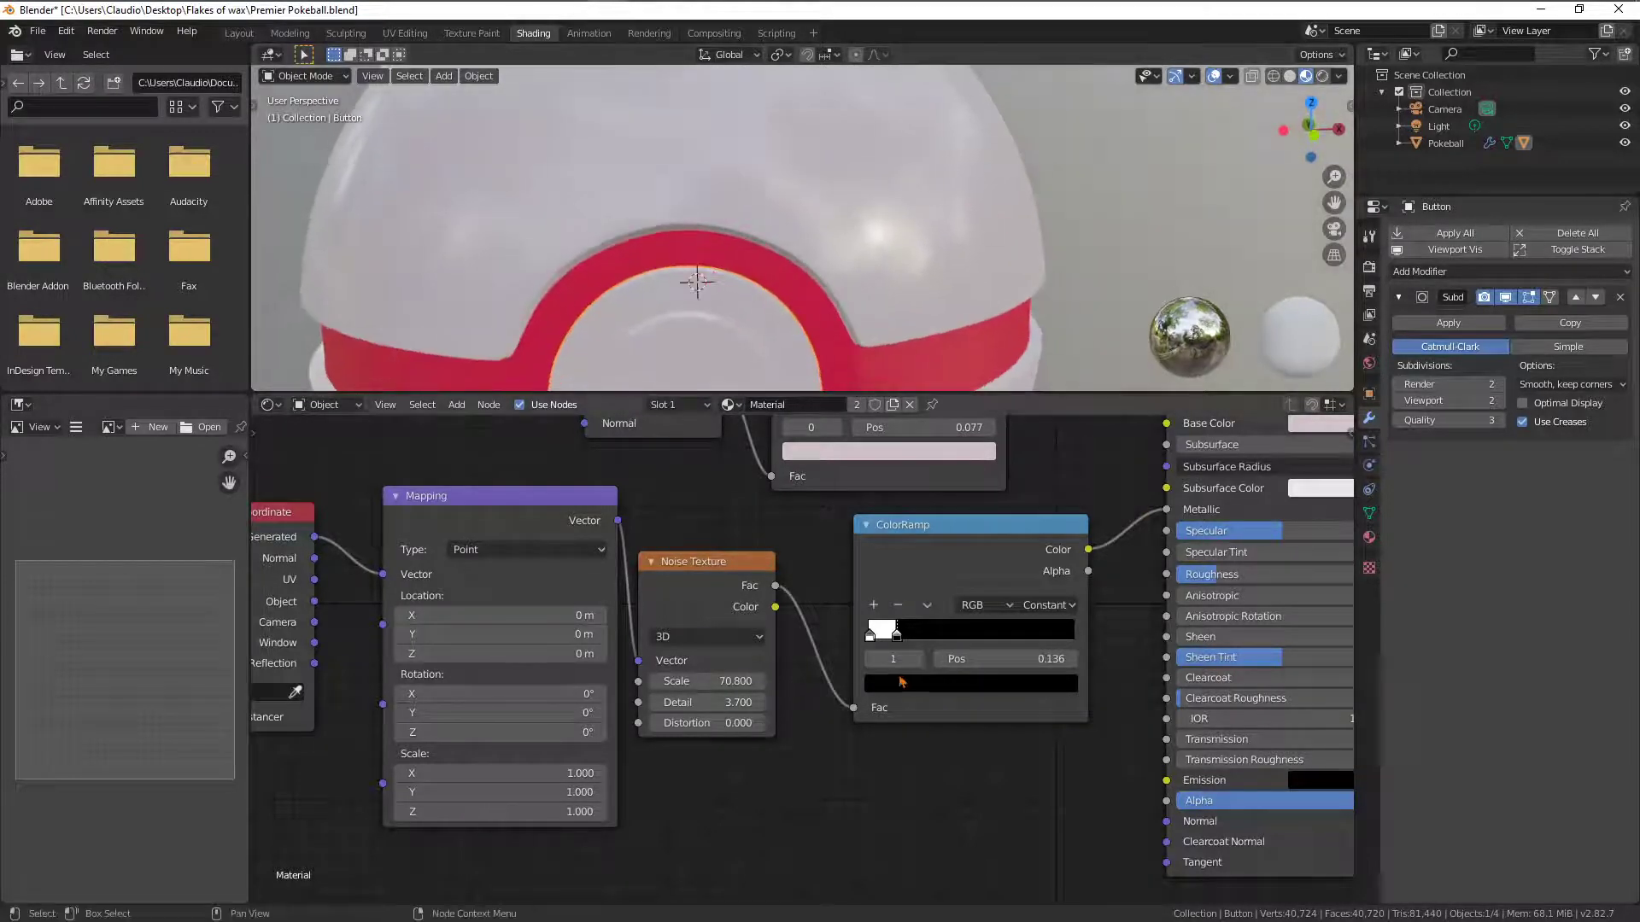
Move the ColorRamp's black stop to 0.245 and place the ColorRamp node closer to the Noise Texture
mouse_move(899, 646)
left_mouse_down()
mouse_move(952, 649)
mouse_move(925, 655)
left_mouse_up()
middle_click_drag(1057, 249, 1064, 342)
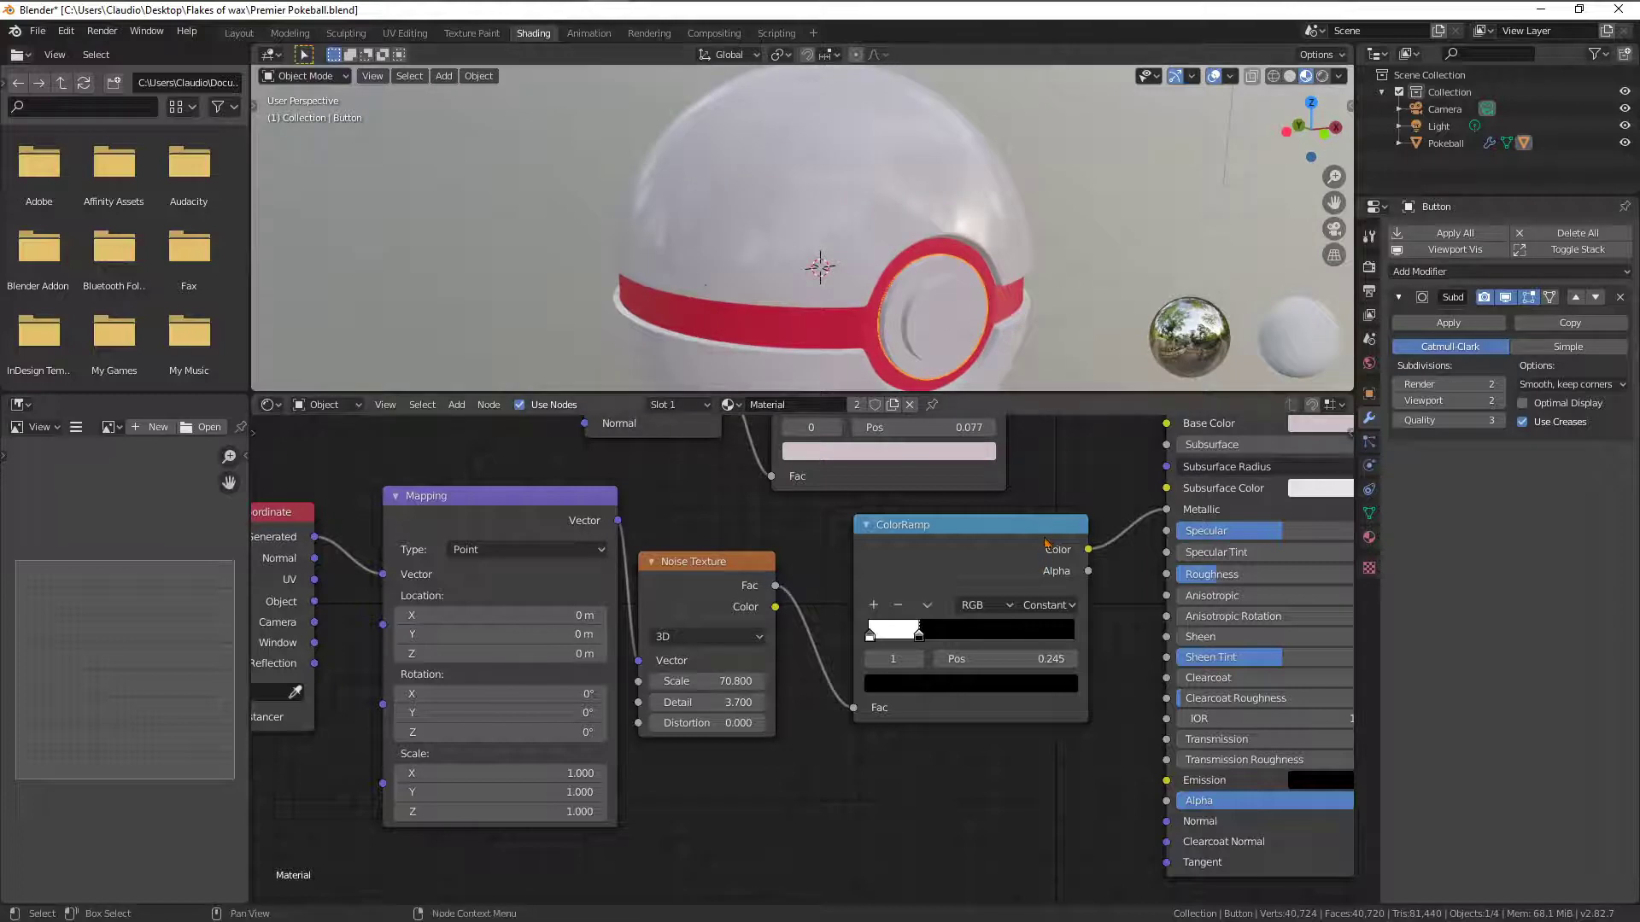
left_click_drag(1035, 528, 987, 556)
left_click_drag(994, 552, 996, 550)
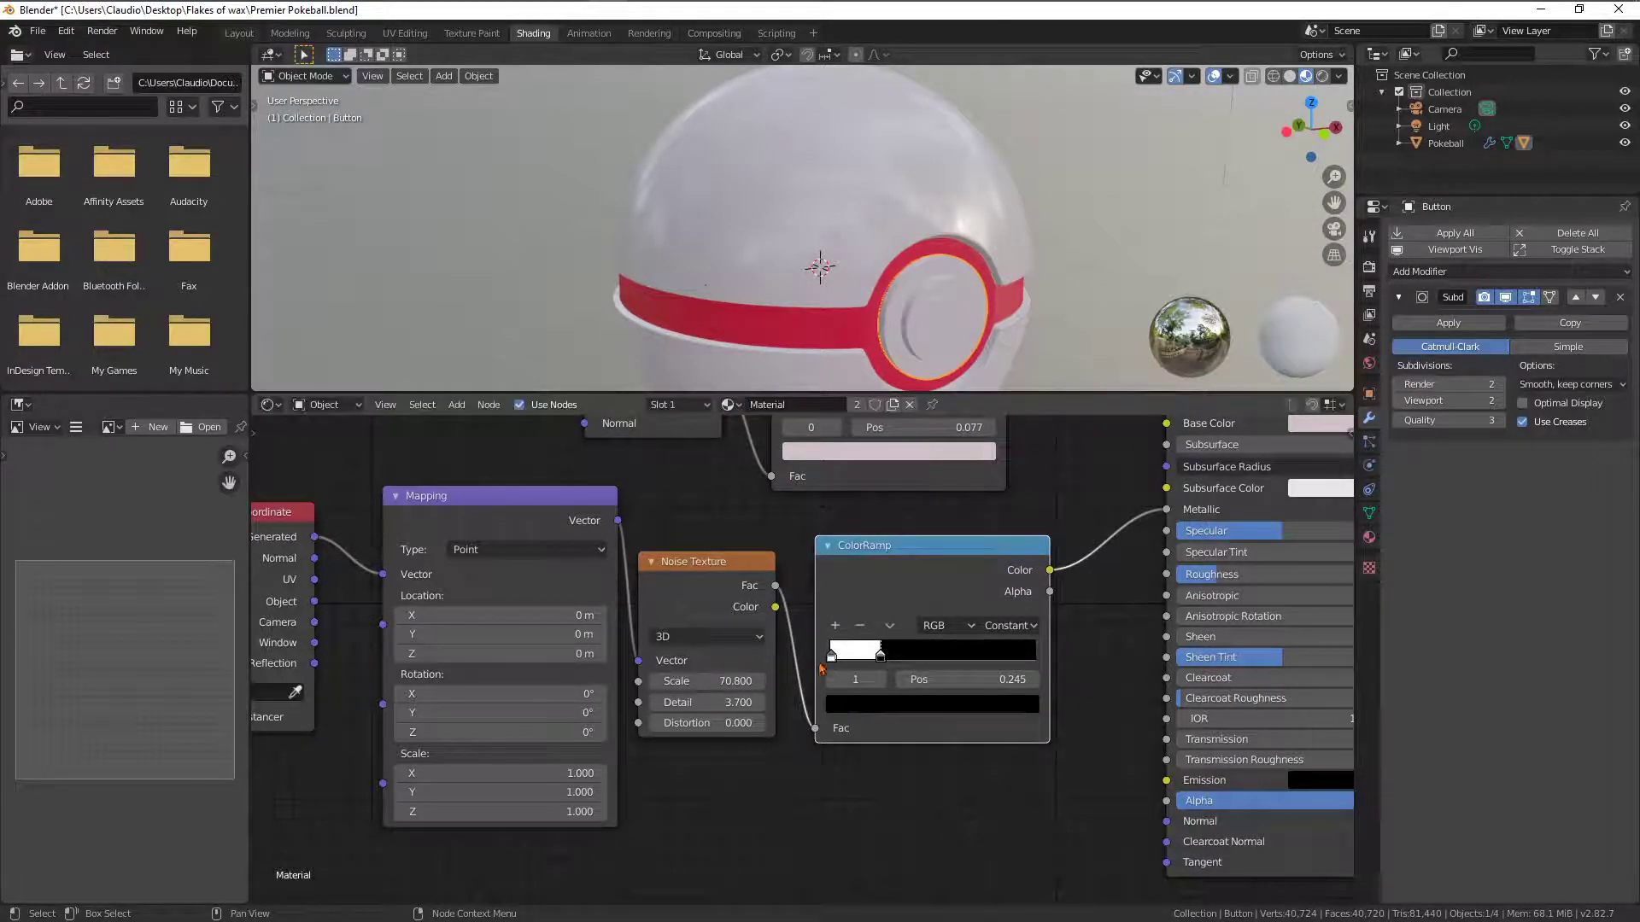
Try the ColorRamp's black stop around position 0.323 and inspect the metallic speckles on the ball
left_click(832, 654)
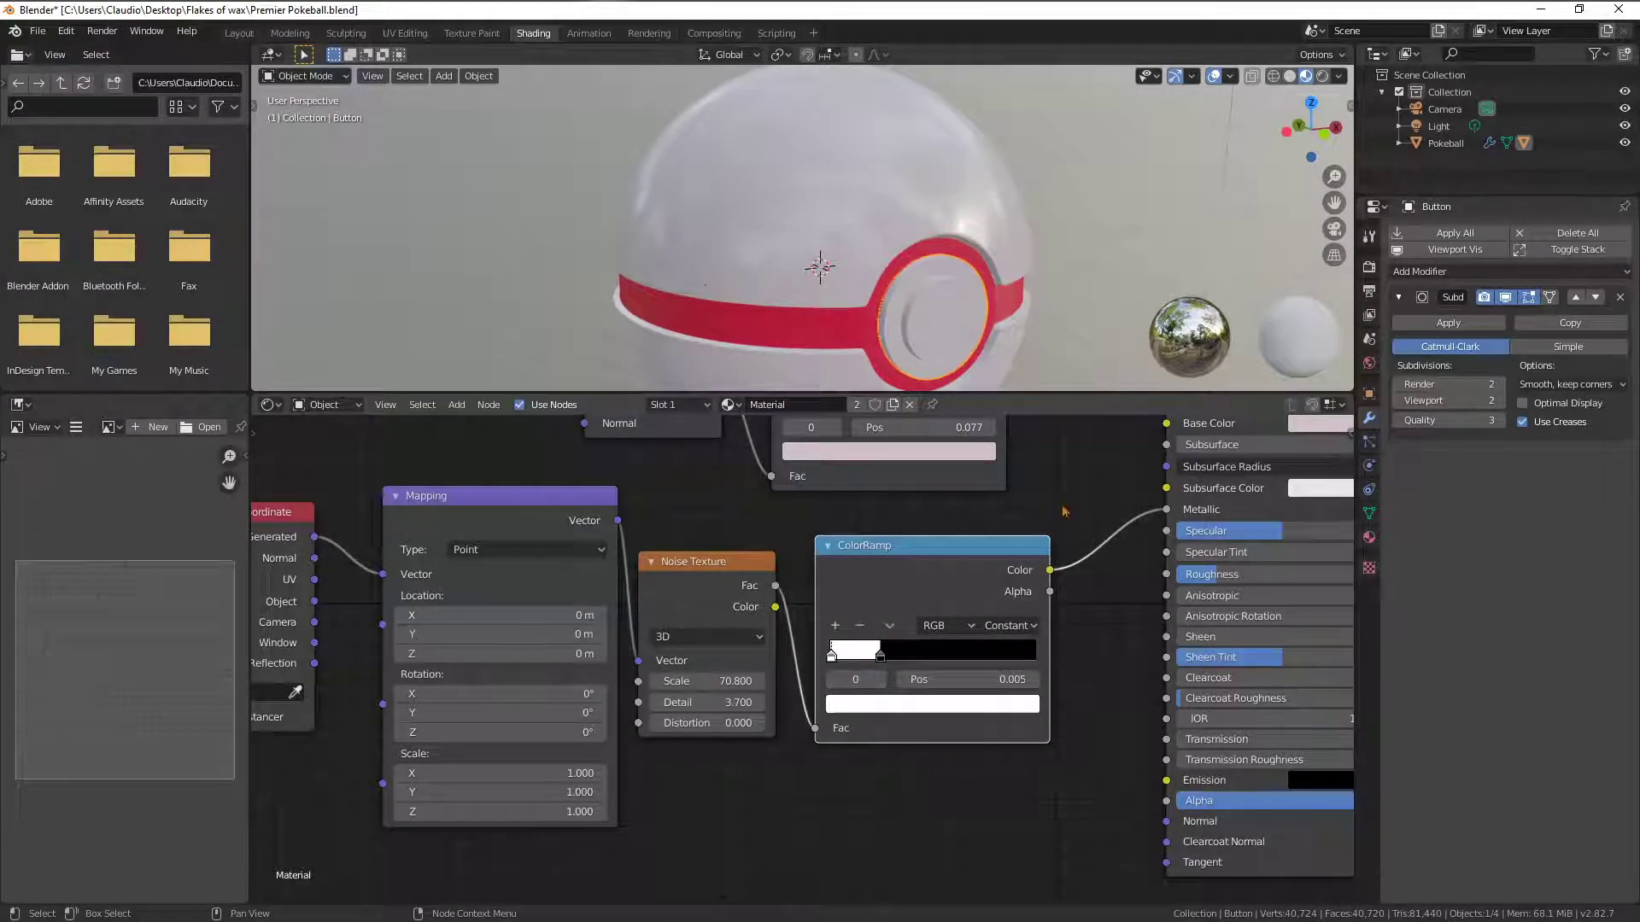
left_click_drag(880, 654, 903, 667)
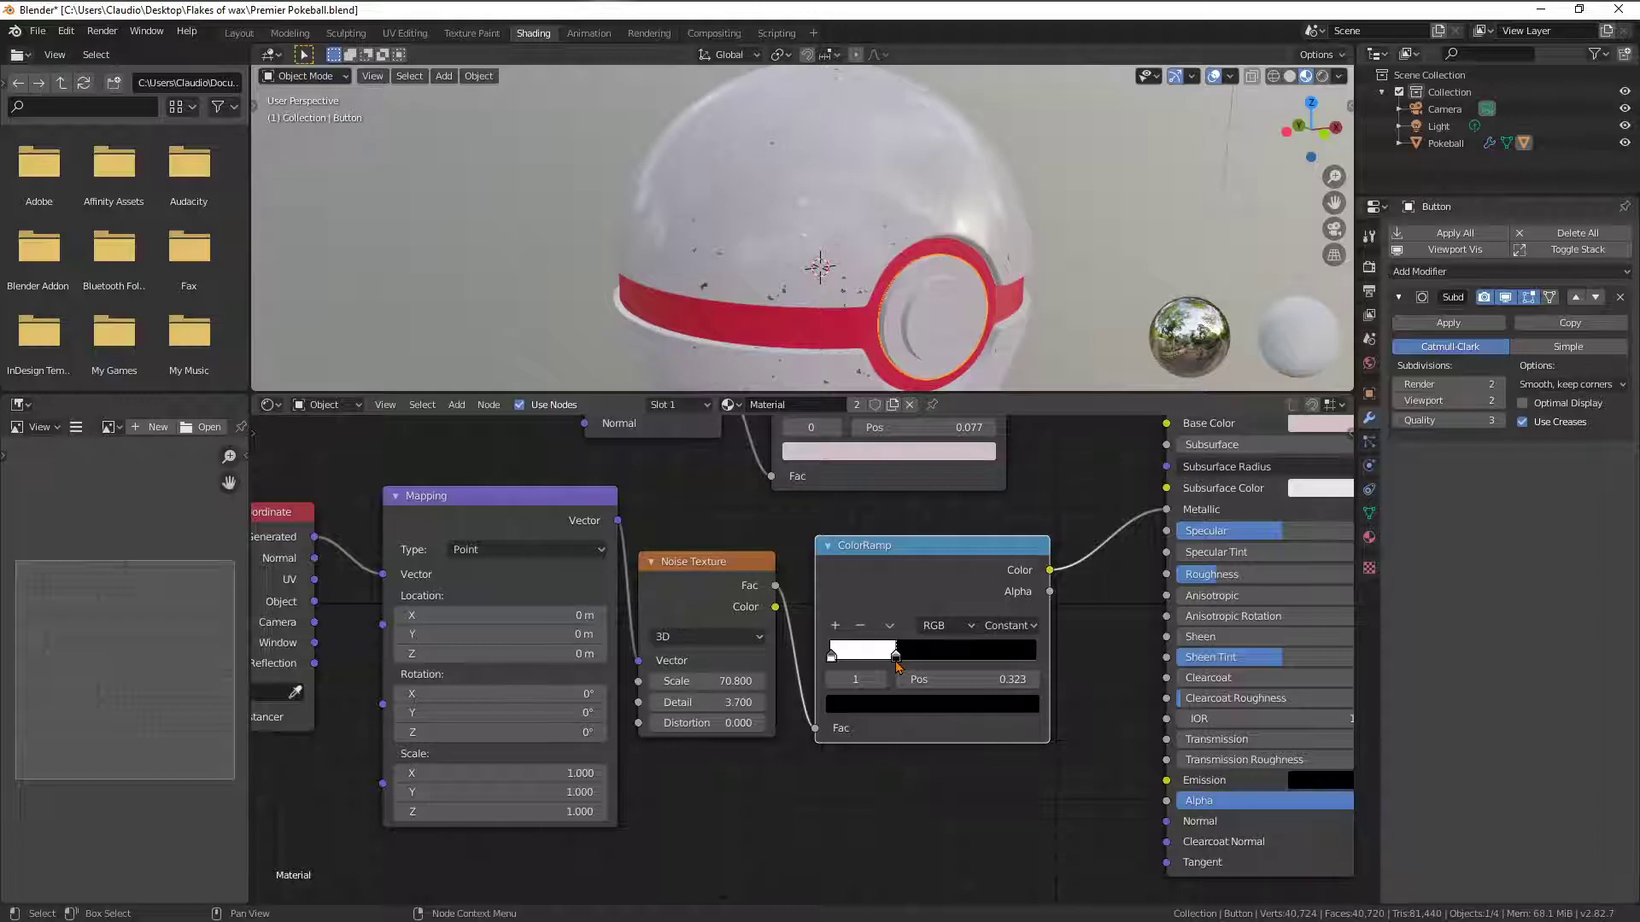
scroll(1081, 295, "down", 4)
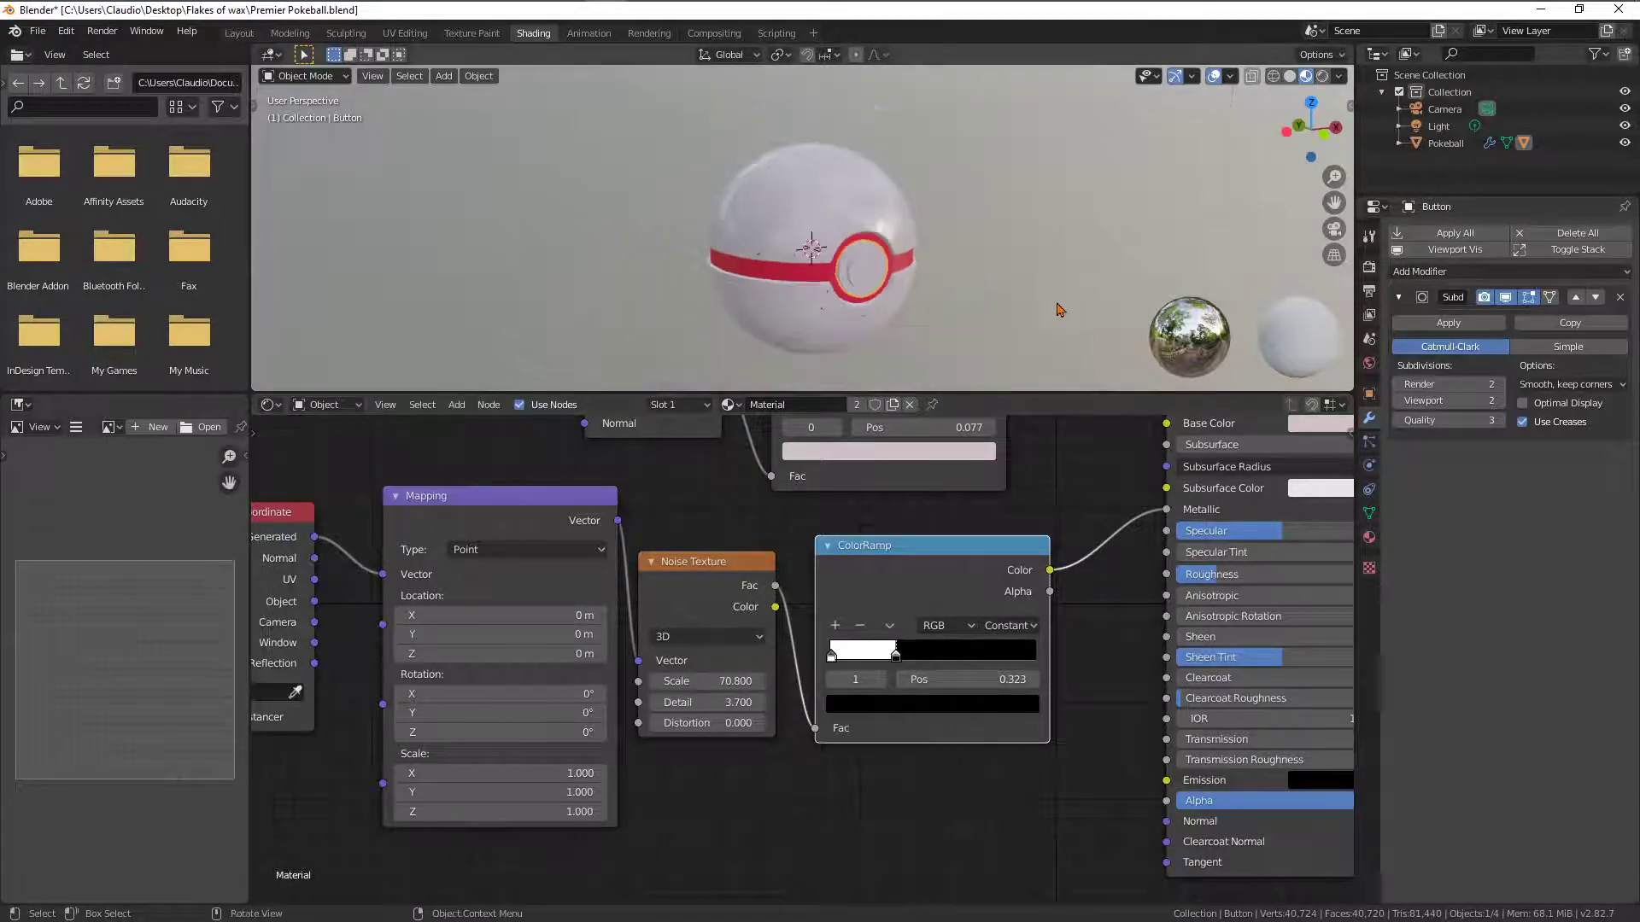
middle_click_drag(1062, 310, 911, 309)
scroll(923, 308, "up", 4)
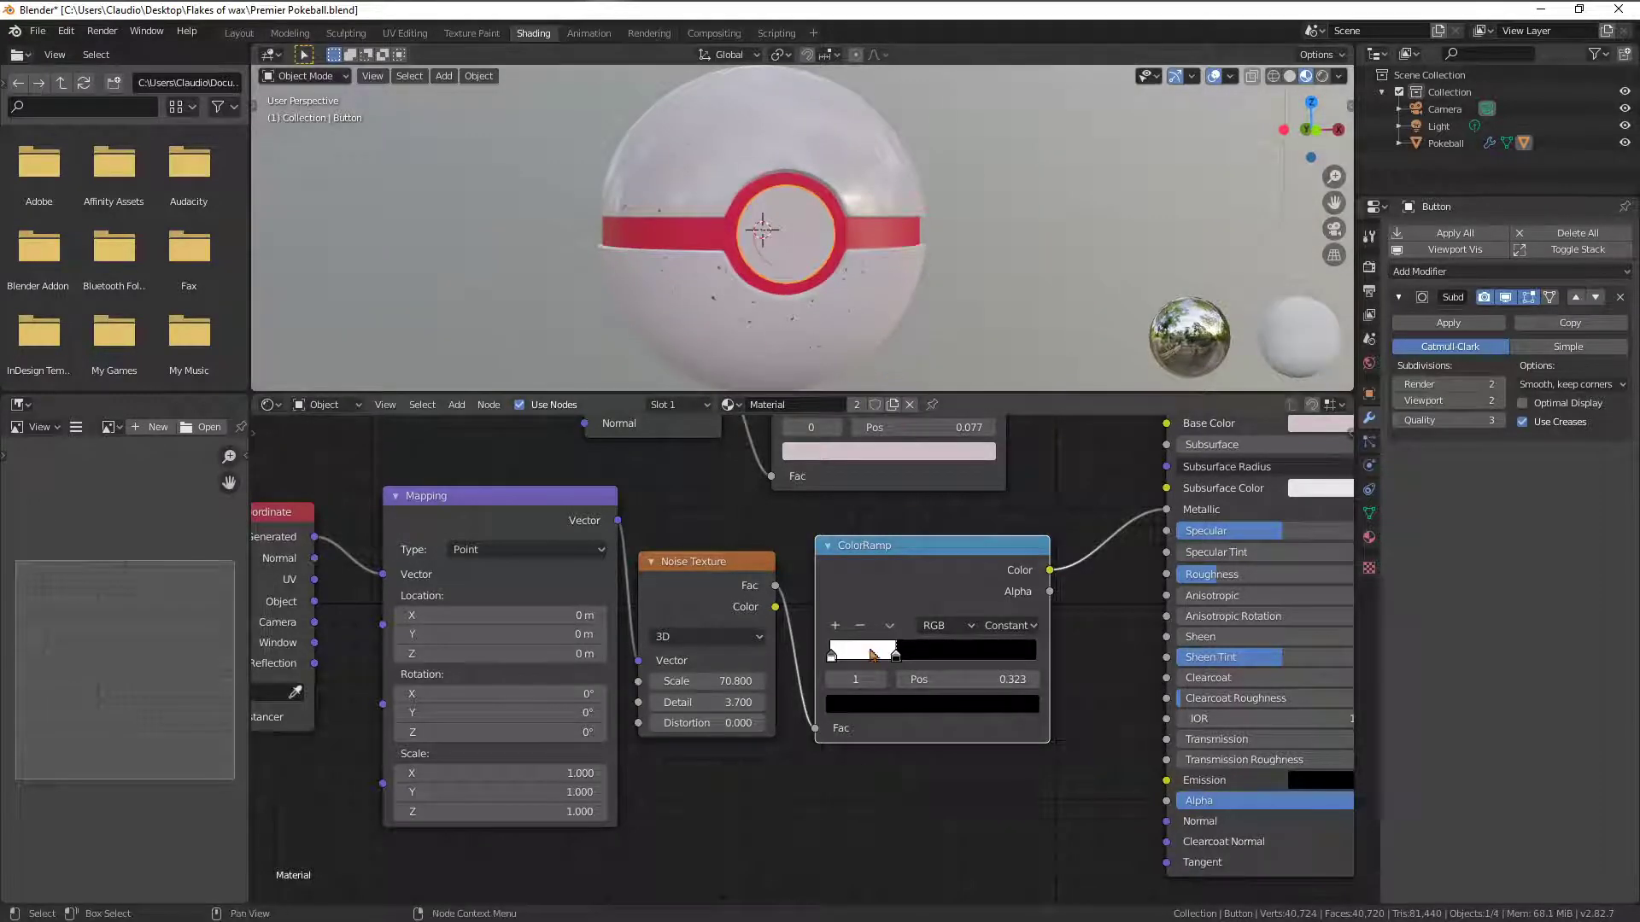
left_click_drag(894, 662, 891, 660)
left_click(1012, 626)
left_click_drag(894, 660, 901, 661)
left_click_drag(900, 663, 896, 663)
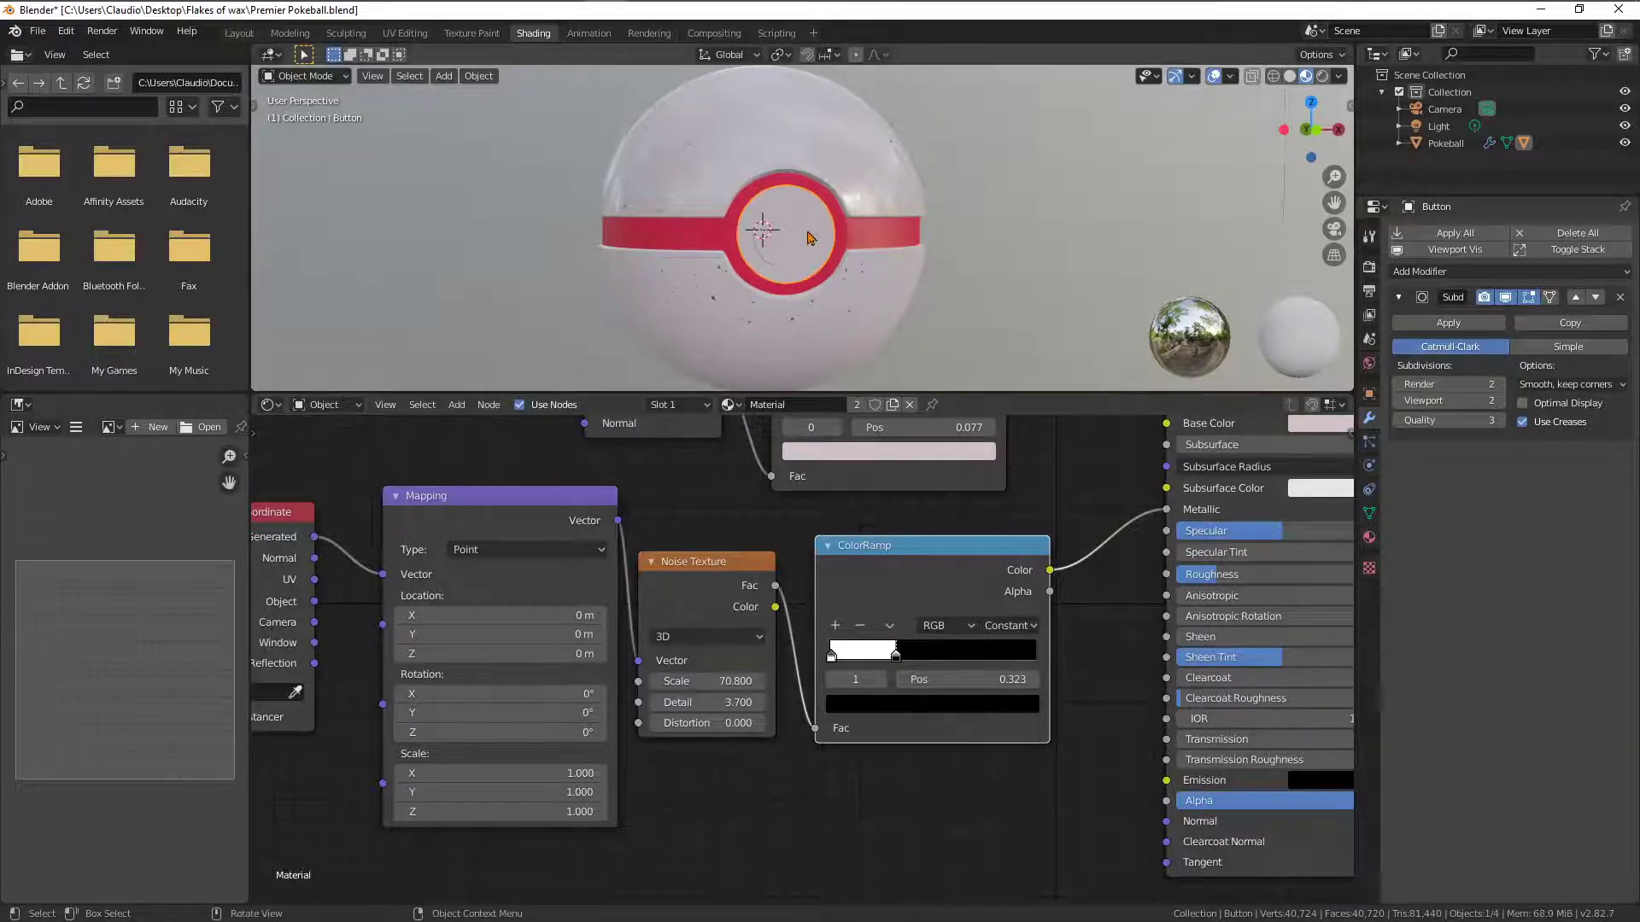
Check the speckles up close and from a distance, and set the ColorRamp's black stop to position 0.282
scroll(809, 248, "down", 3)
middle_click_drag(834, 265, 816, 308)
scroll(836, 288, "up", 3)
scroll(847, 291, "up", 1)
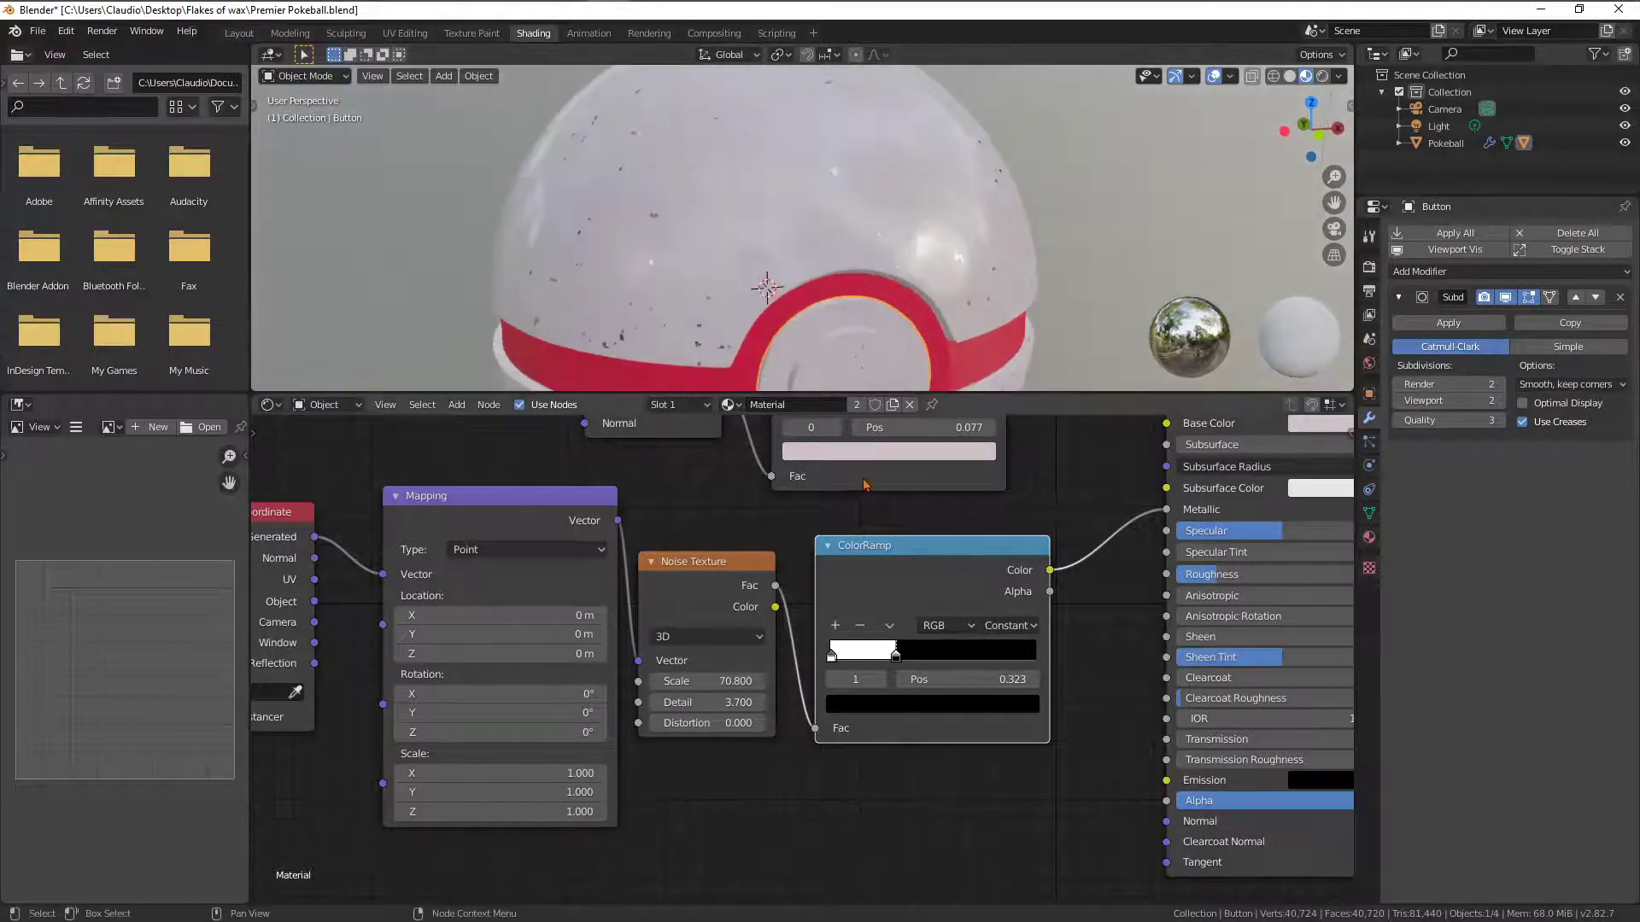
scroll(805, 293, "down", 3)
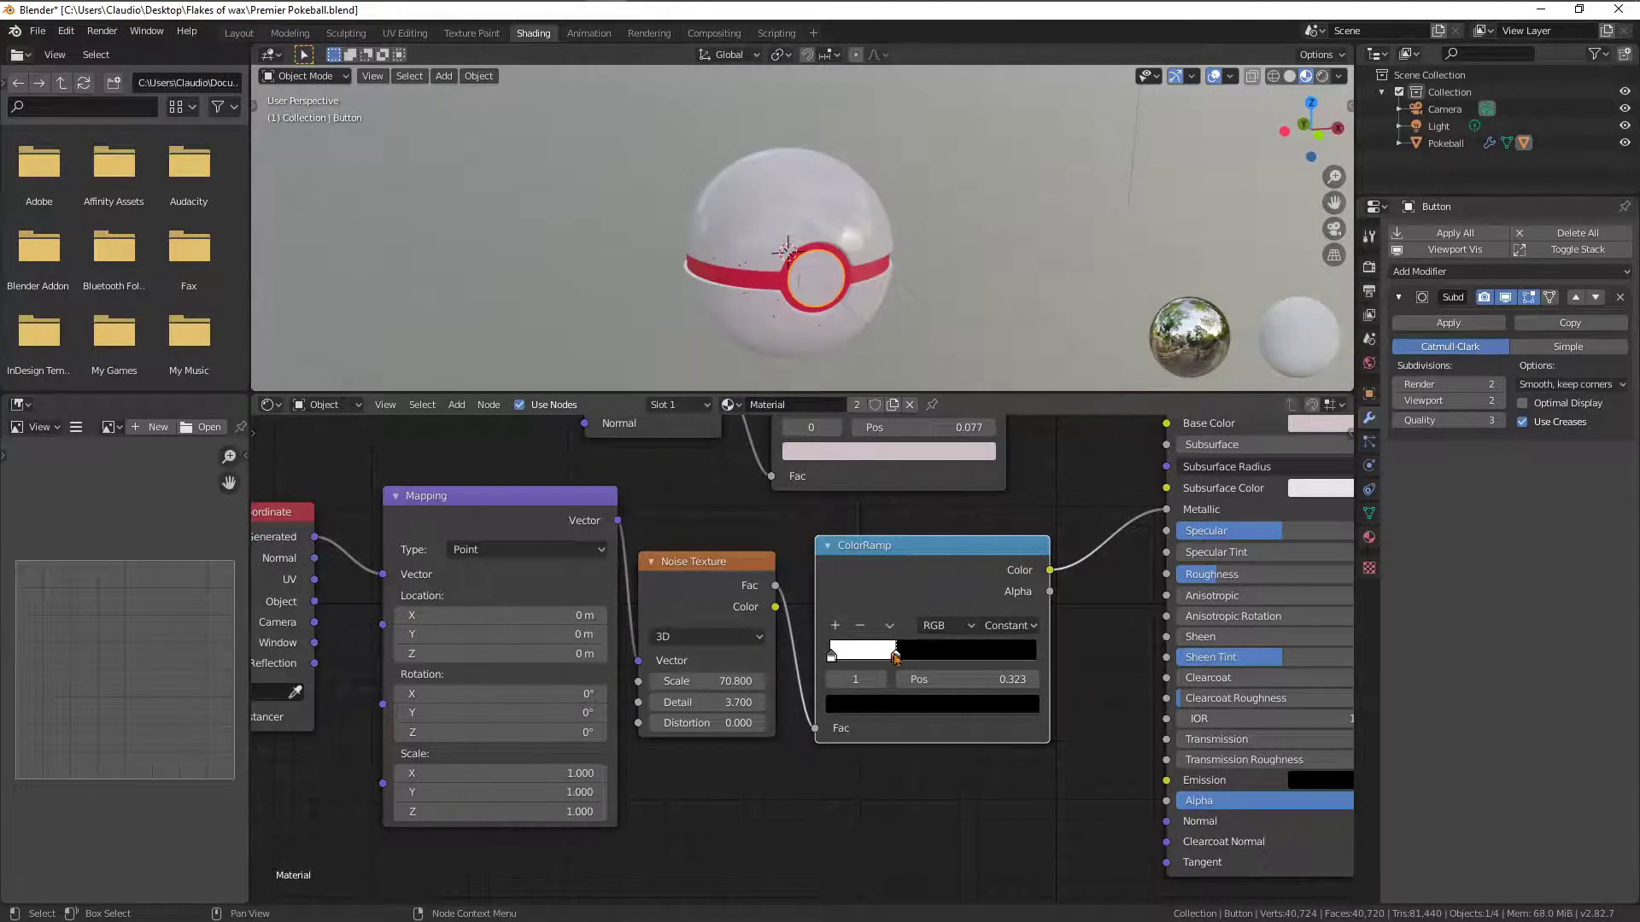
left_click_drag(885, 659, 887, 658)
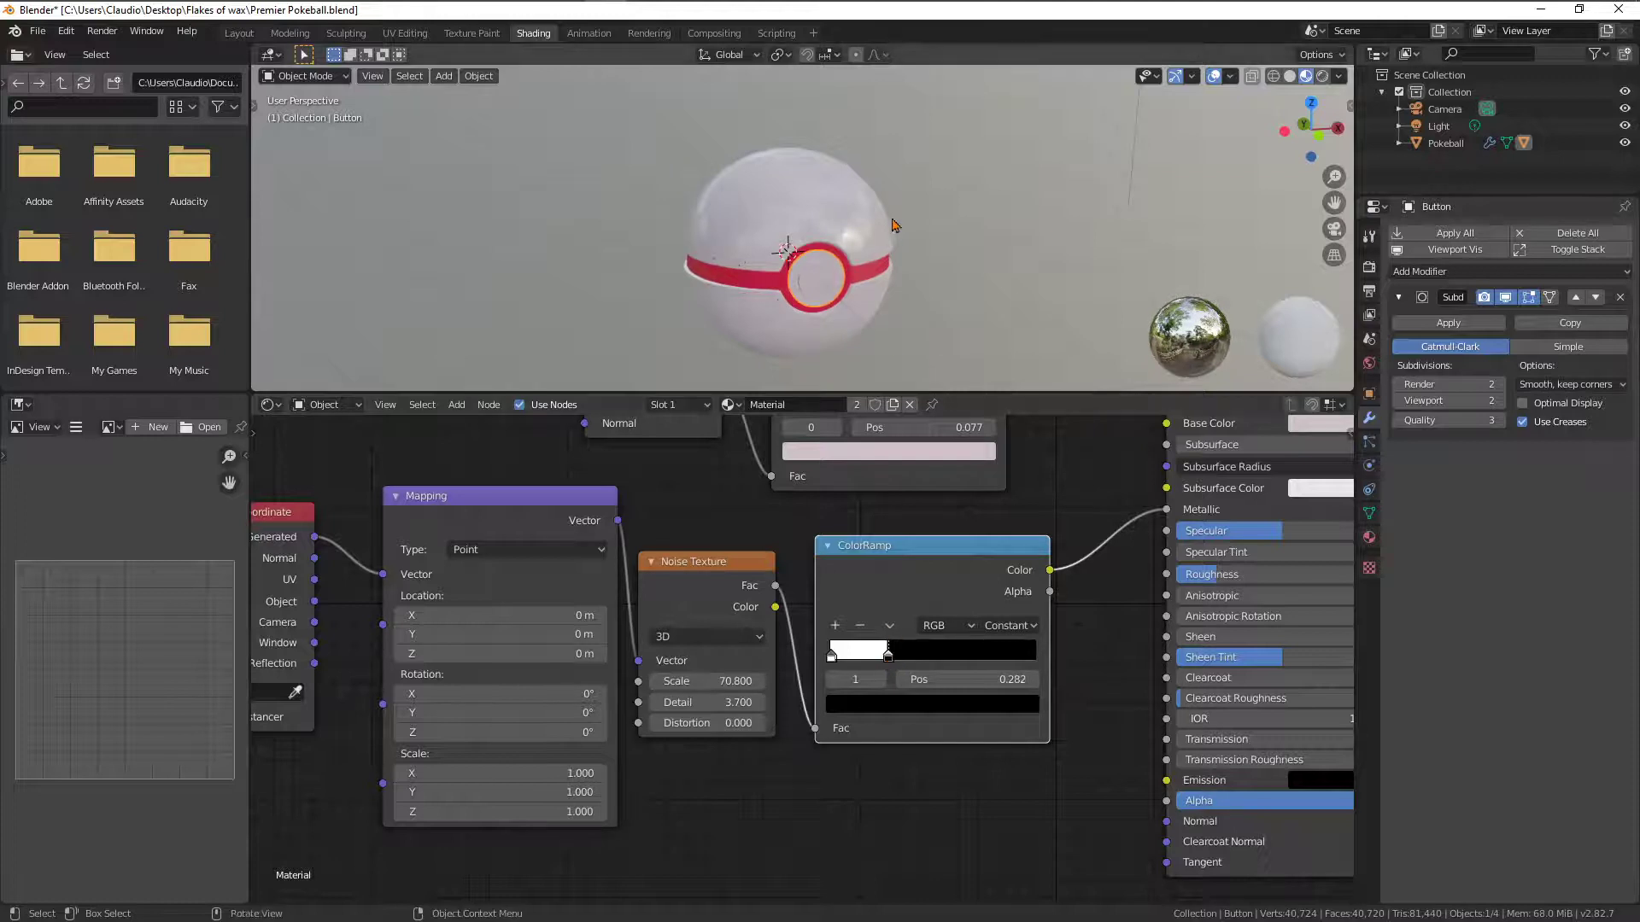
scroll(895, 225, "up", 4)
mouse_move(883, 234)
middle_mouse_down()
mouse_move(895, 220)
mouse_move(879, 232)
middle_mouse_up()
Add a Bump node in the free space below the ColorRamp
middle_click_drag(1135, 618, 1081, 531)
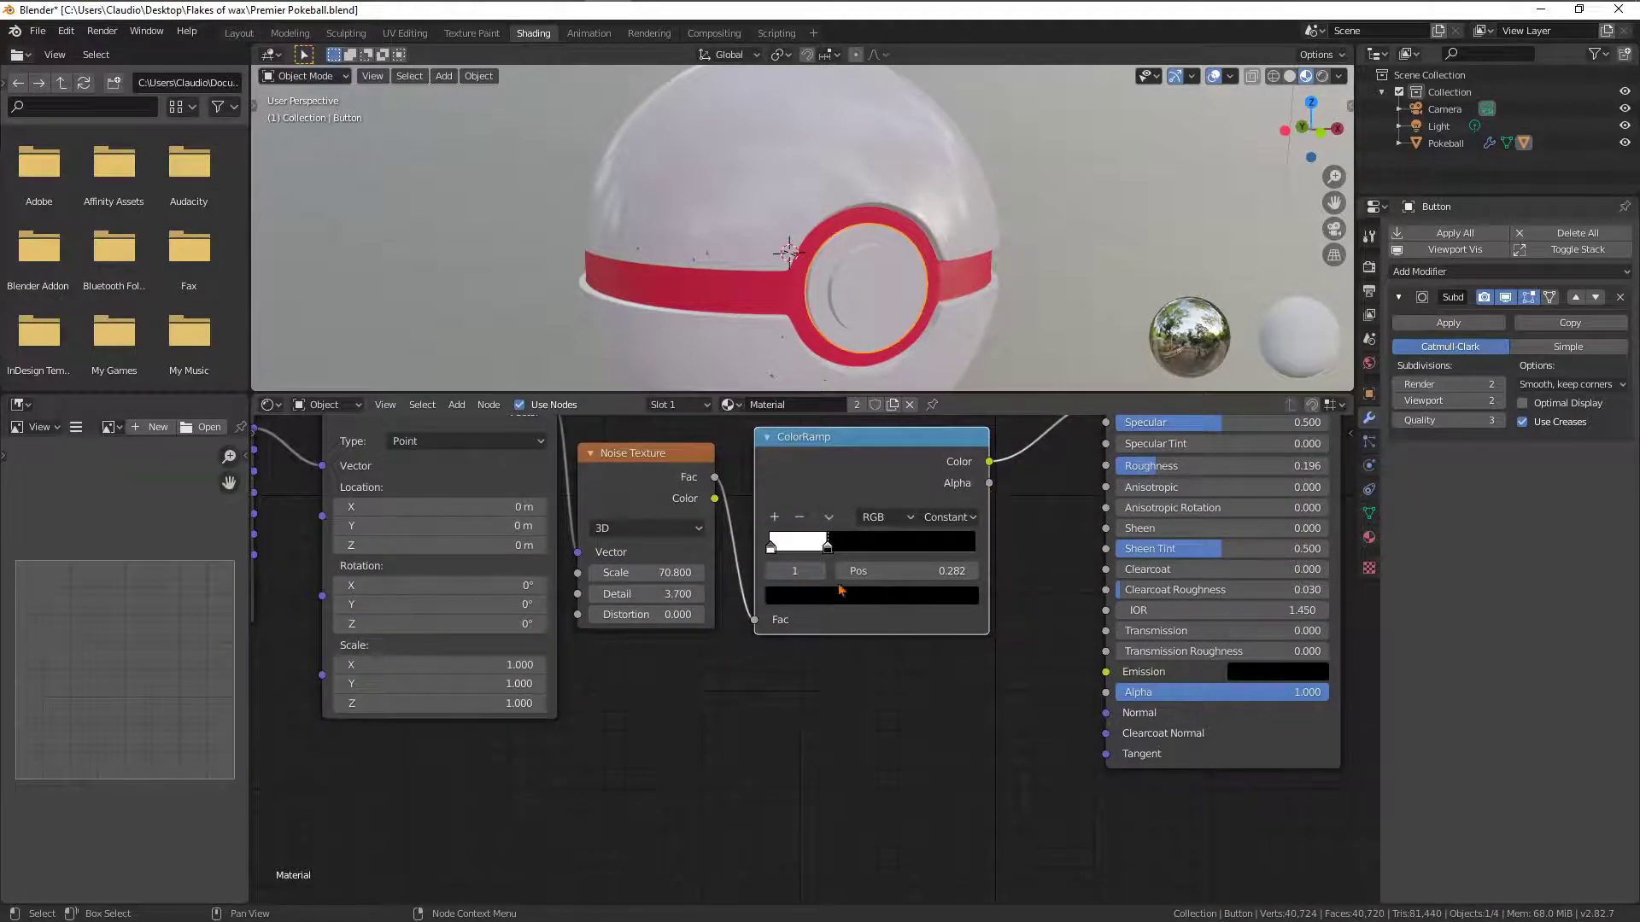
left_click(457, 404)
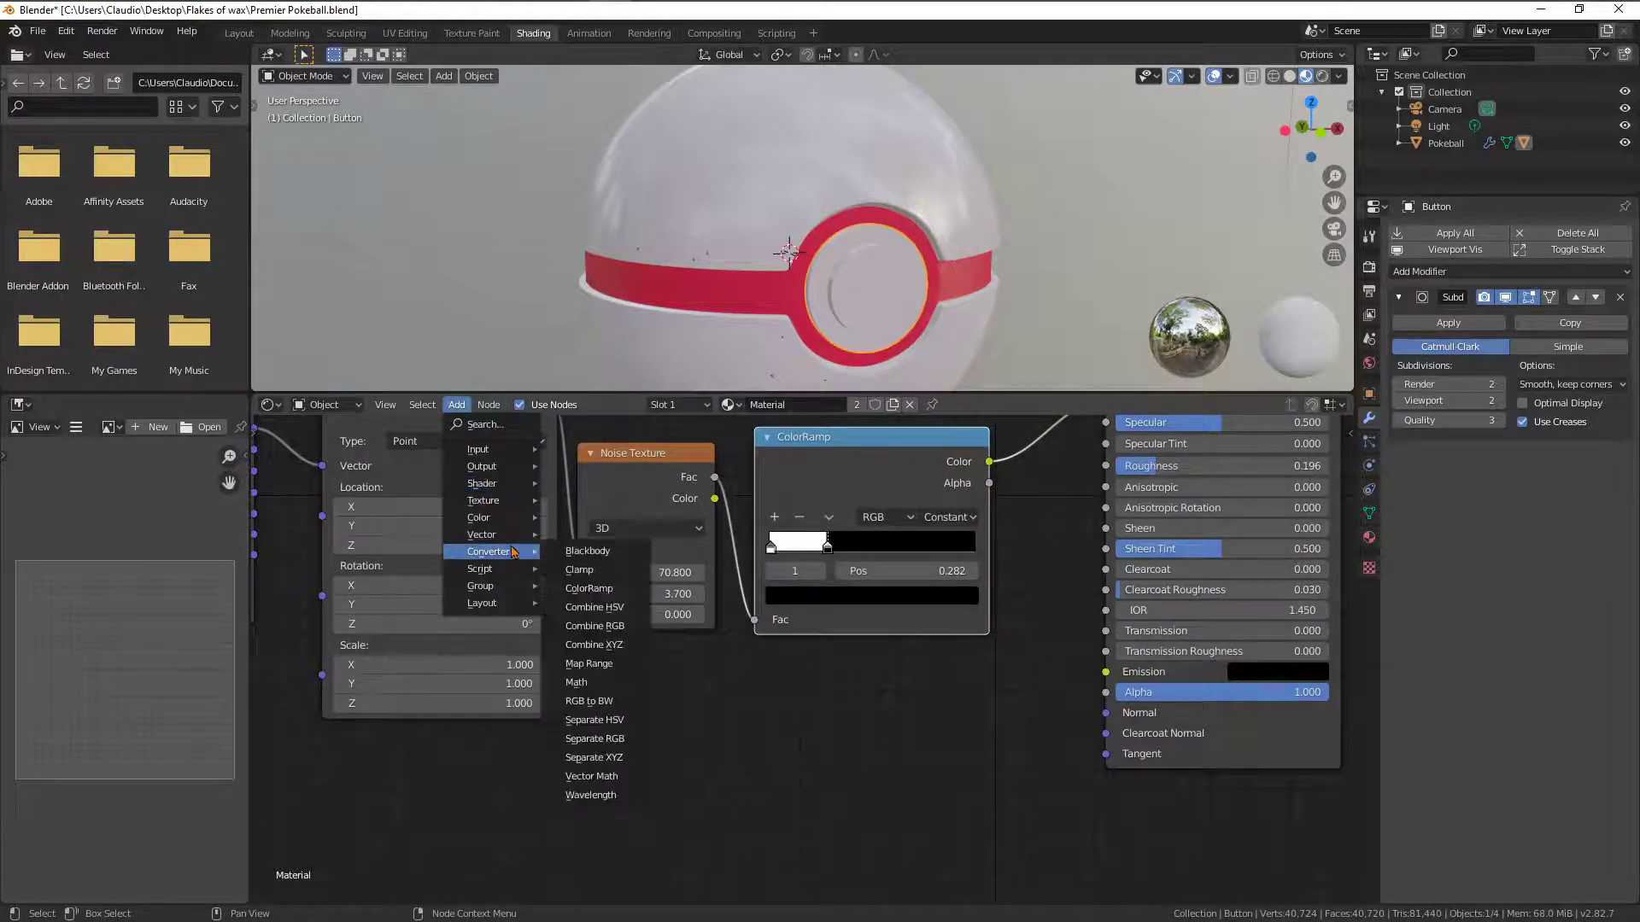
mouse_move(515, 594)
mouse_move(515, 553)
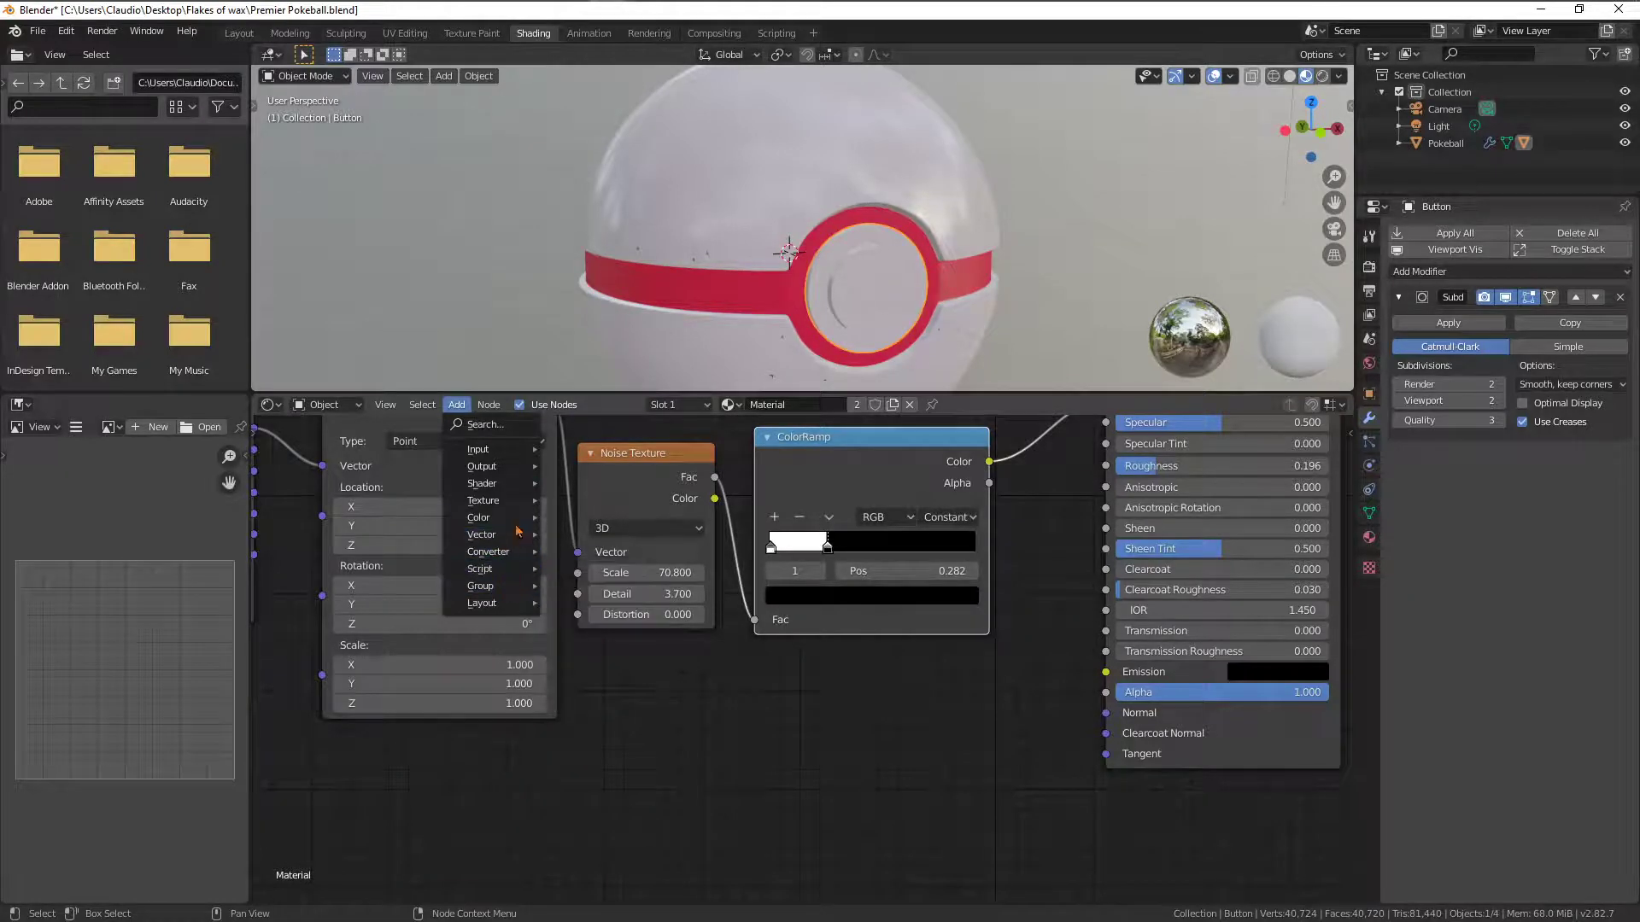
mouse_move(516, 526)
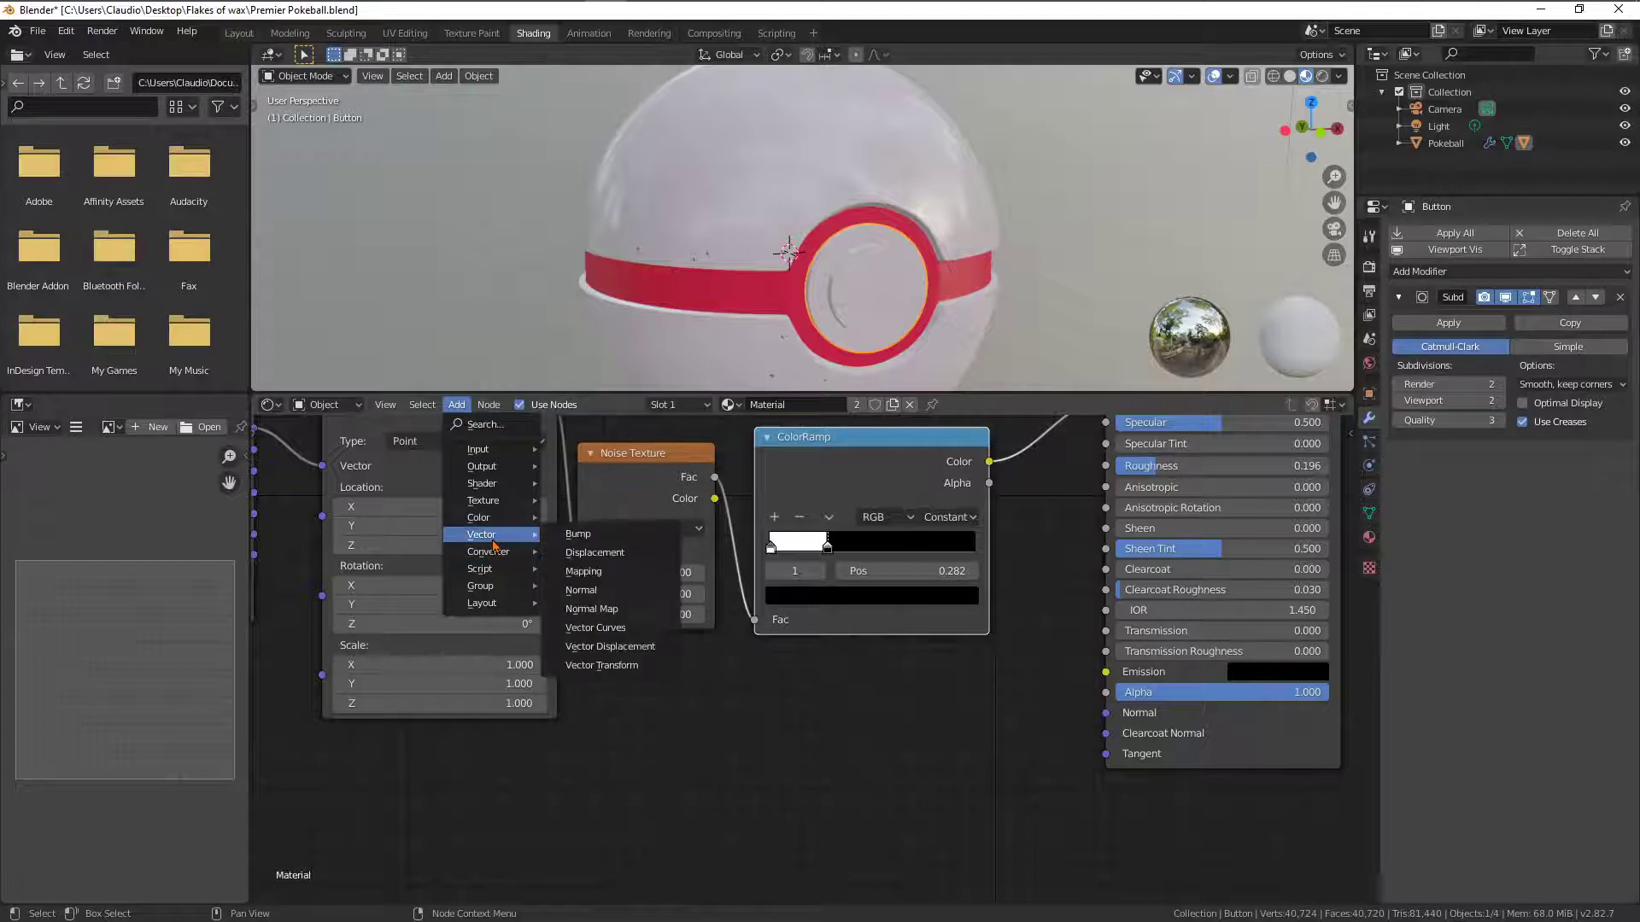
left_click(579, 533)
left_click(895, 710)
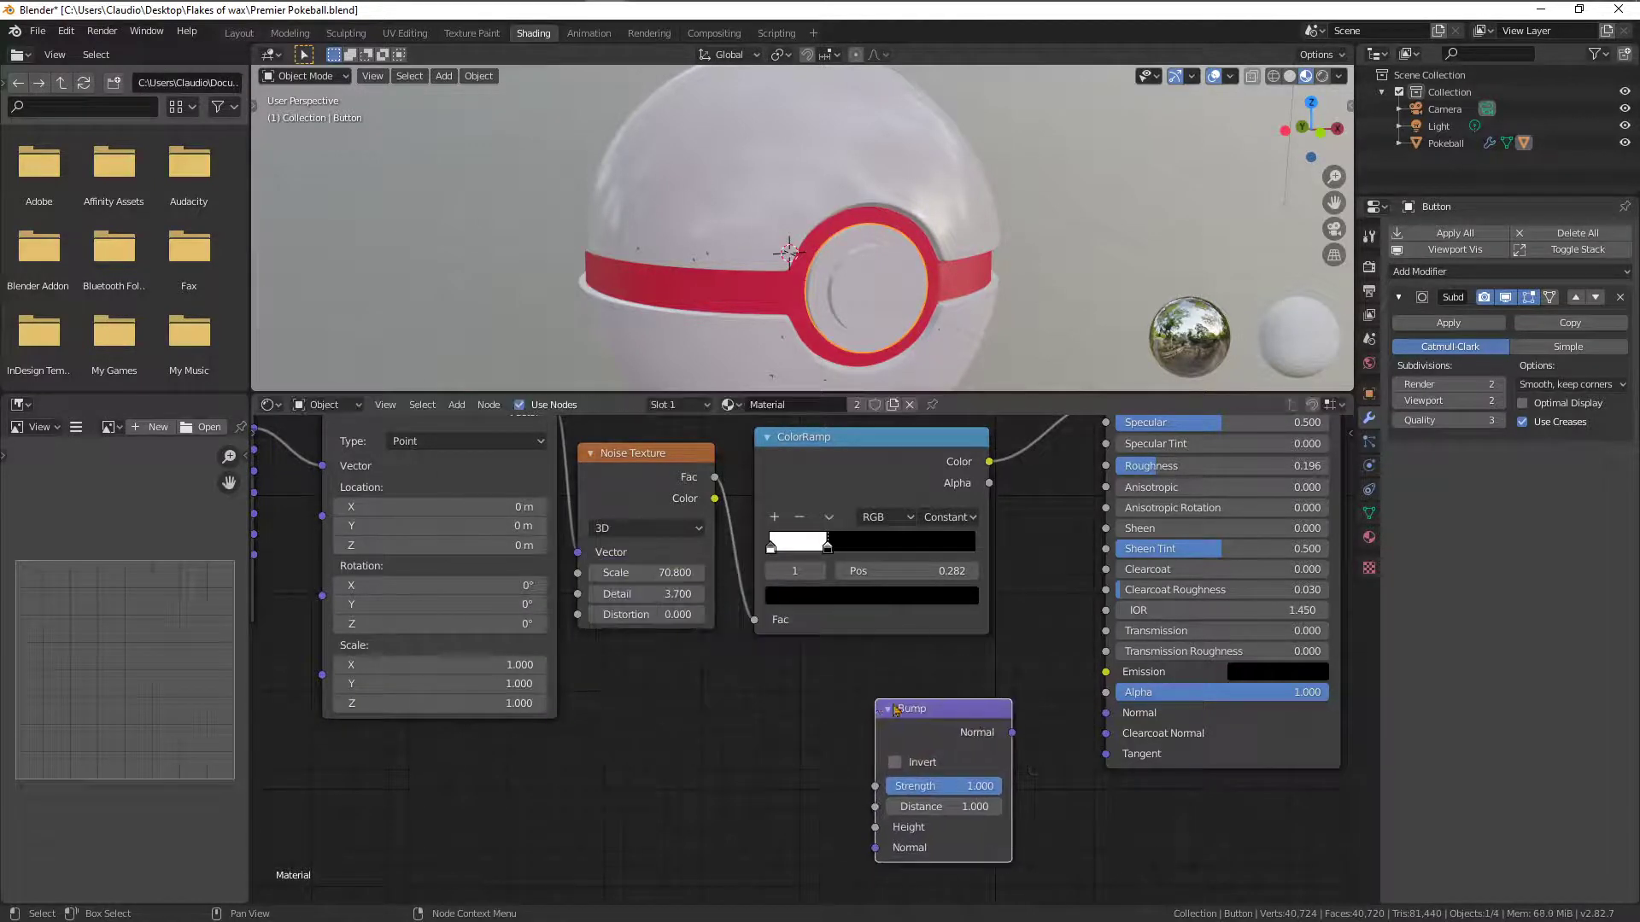
Connect the Bump's Normal output to the Principled shader's Normal input and the ColorRamp's Color output to the Bump's Height input
left_click_drag(1015, 736, 1124, 716)
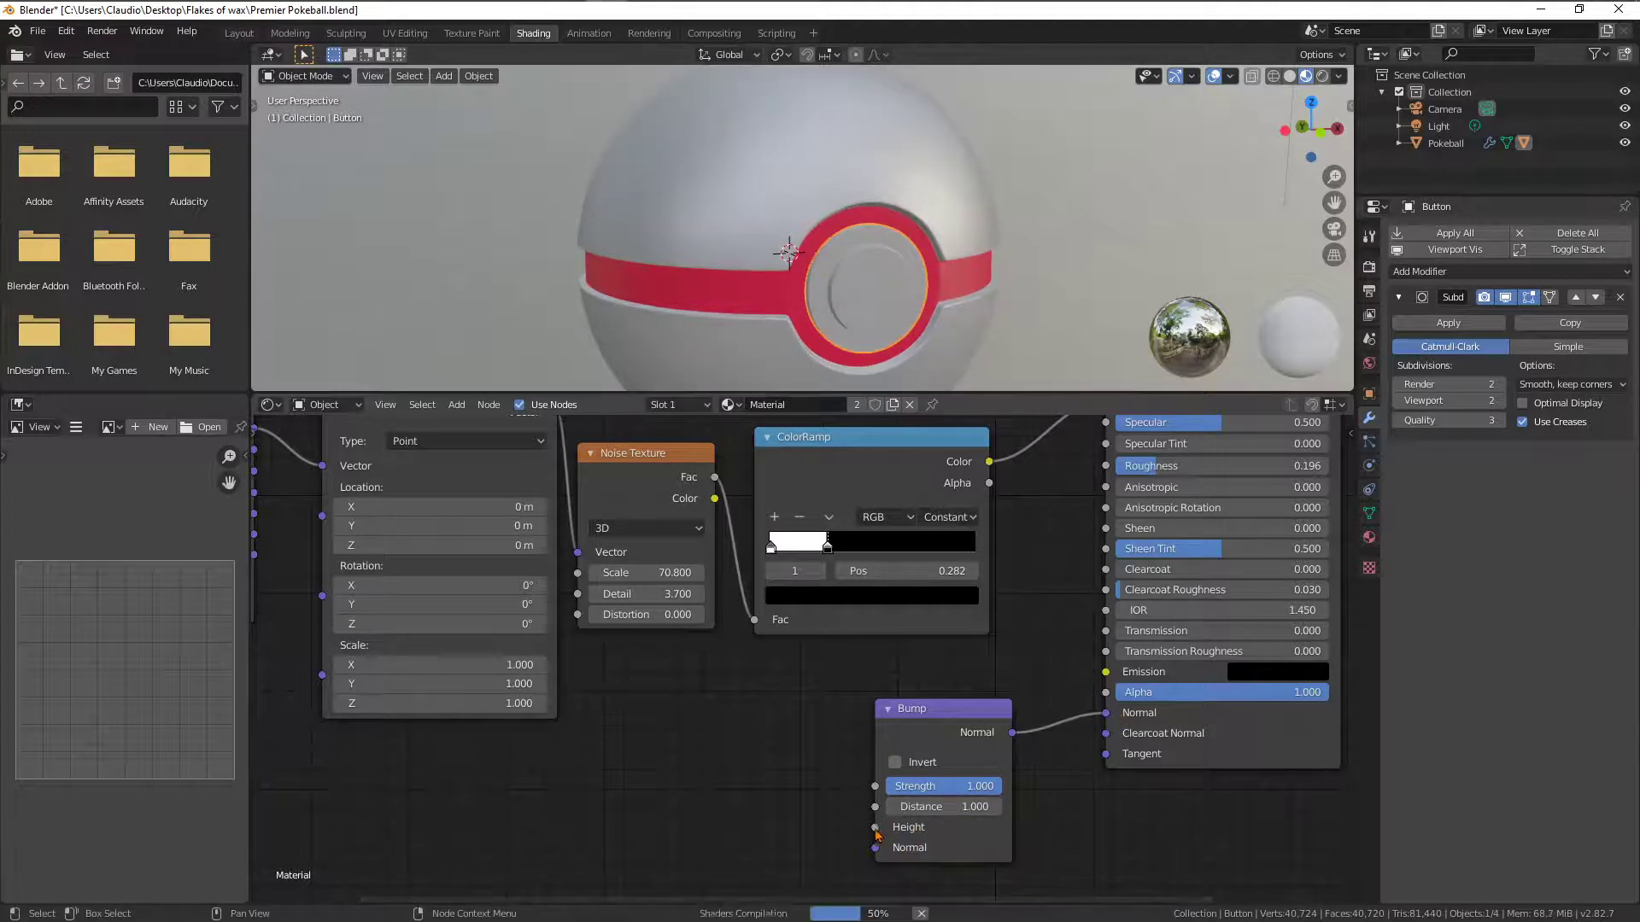
left_click_drag(874, 827, 989, 461)
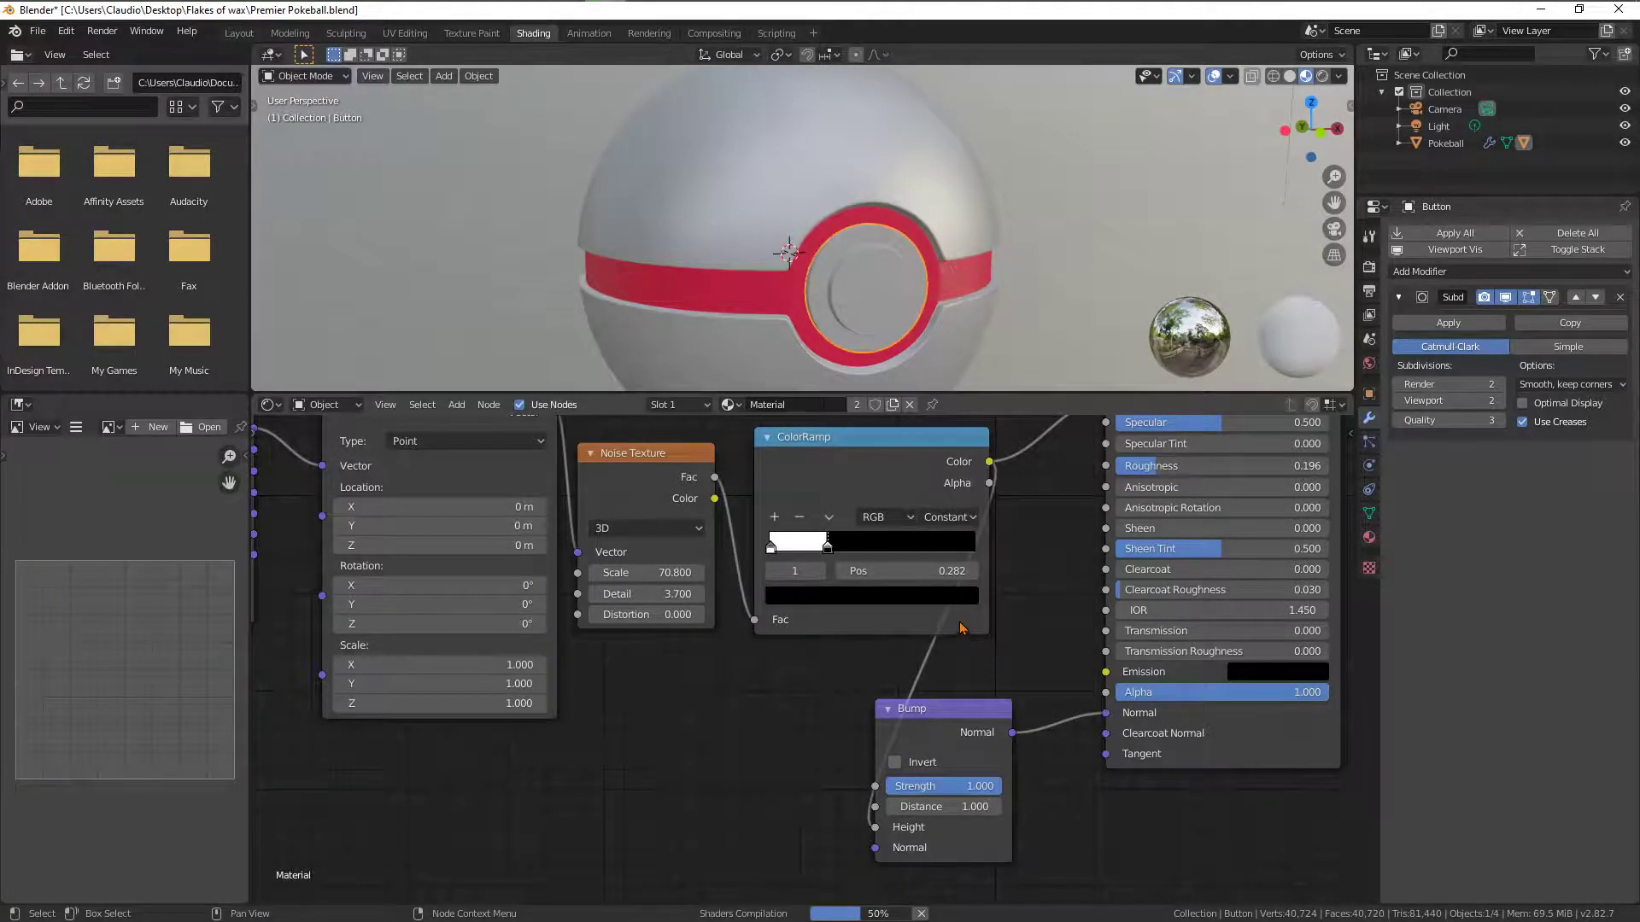
Inspect the bumped metallic speckles on the ball up close and from a distance, with the button deselected
middle_click_drag(1024, 214, 941, 238)
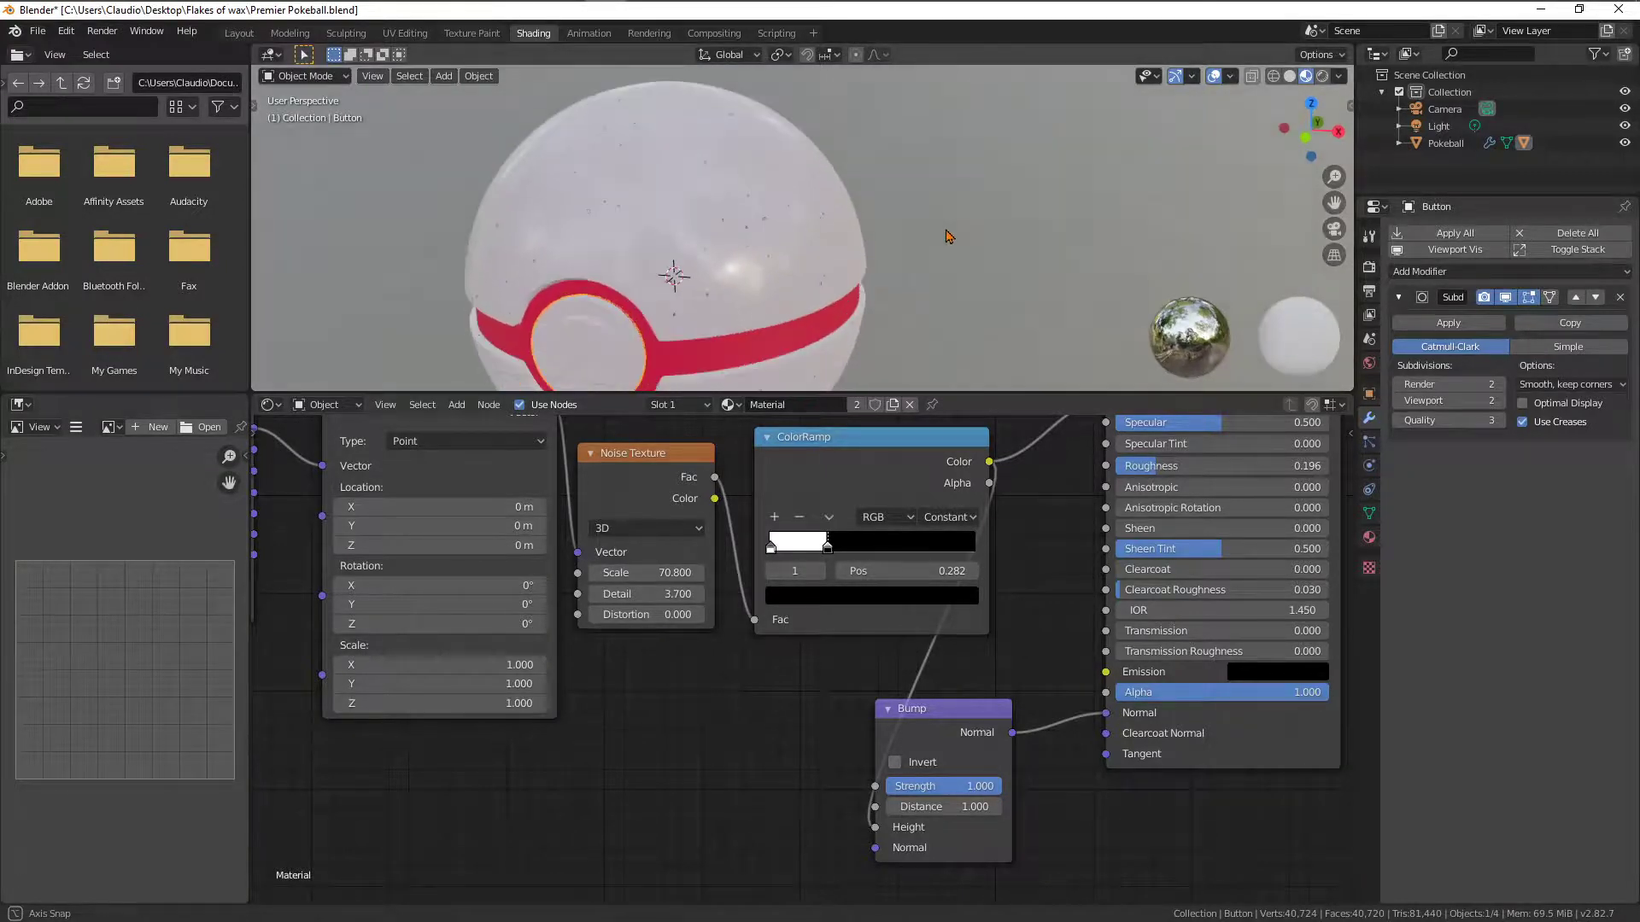
scroll(838, 267, "up", 5)
scroll(836, 259, "up", 3)
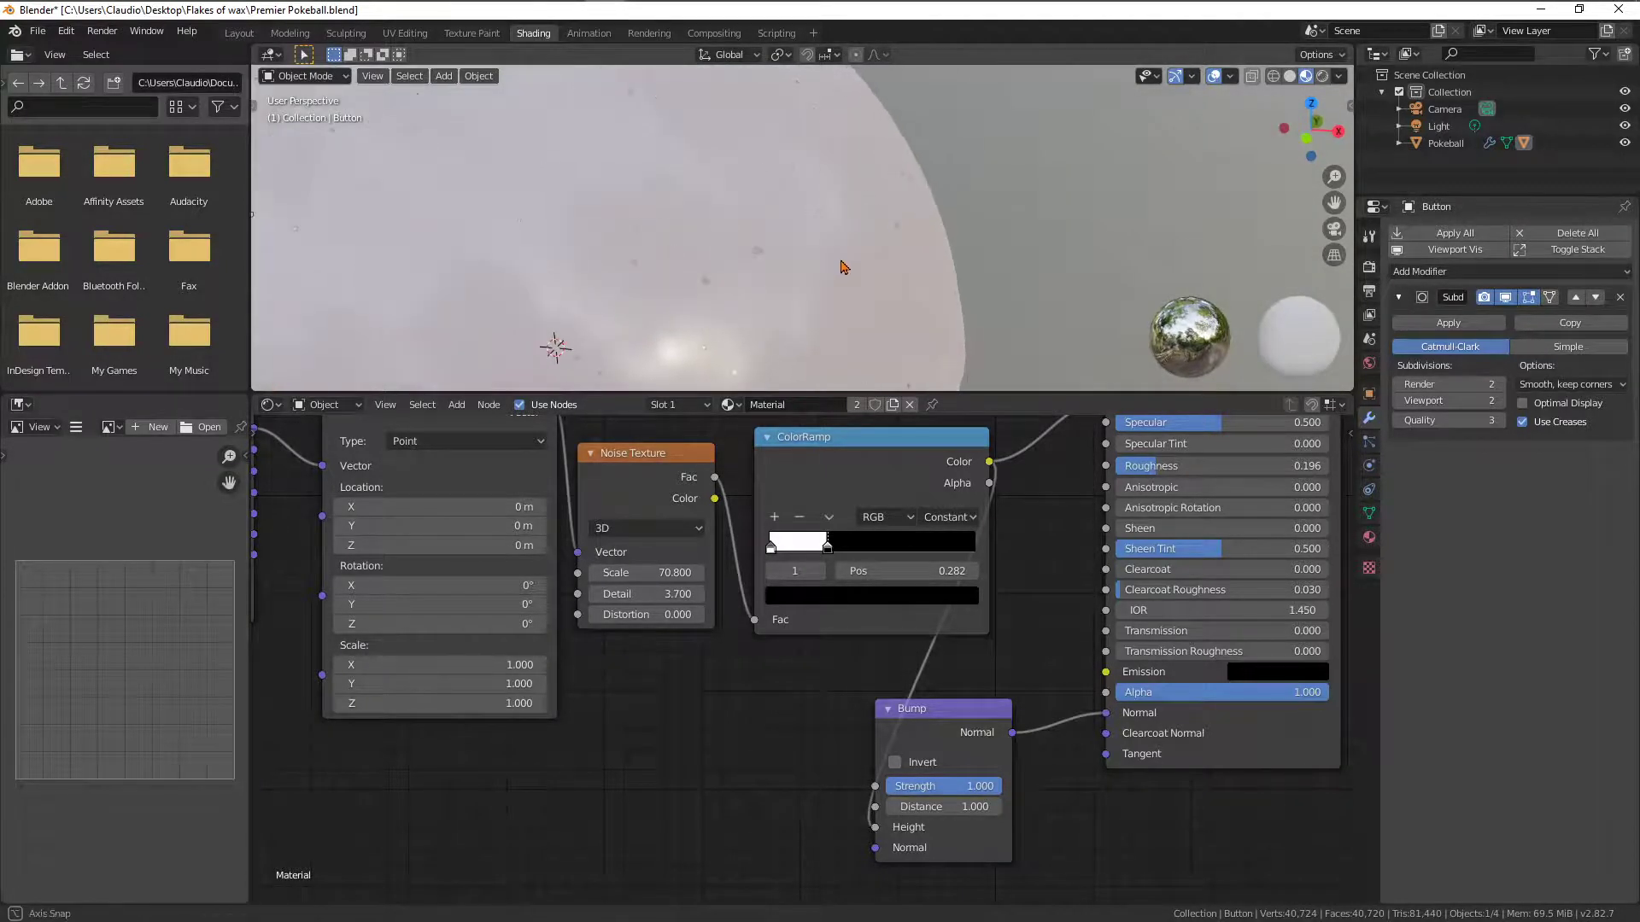
scroll(837, 267, "down", 6)
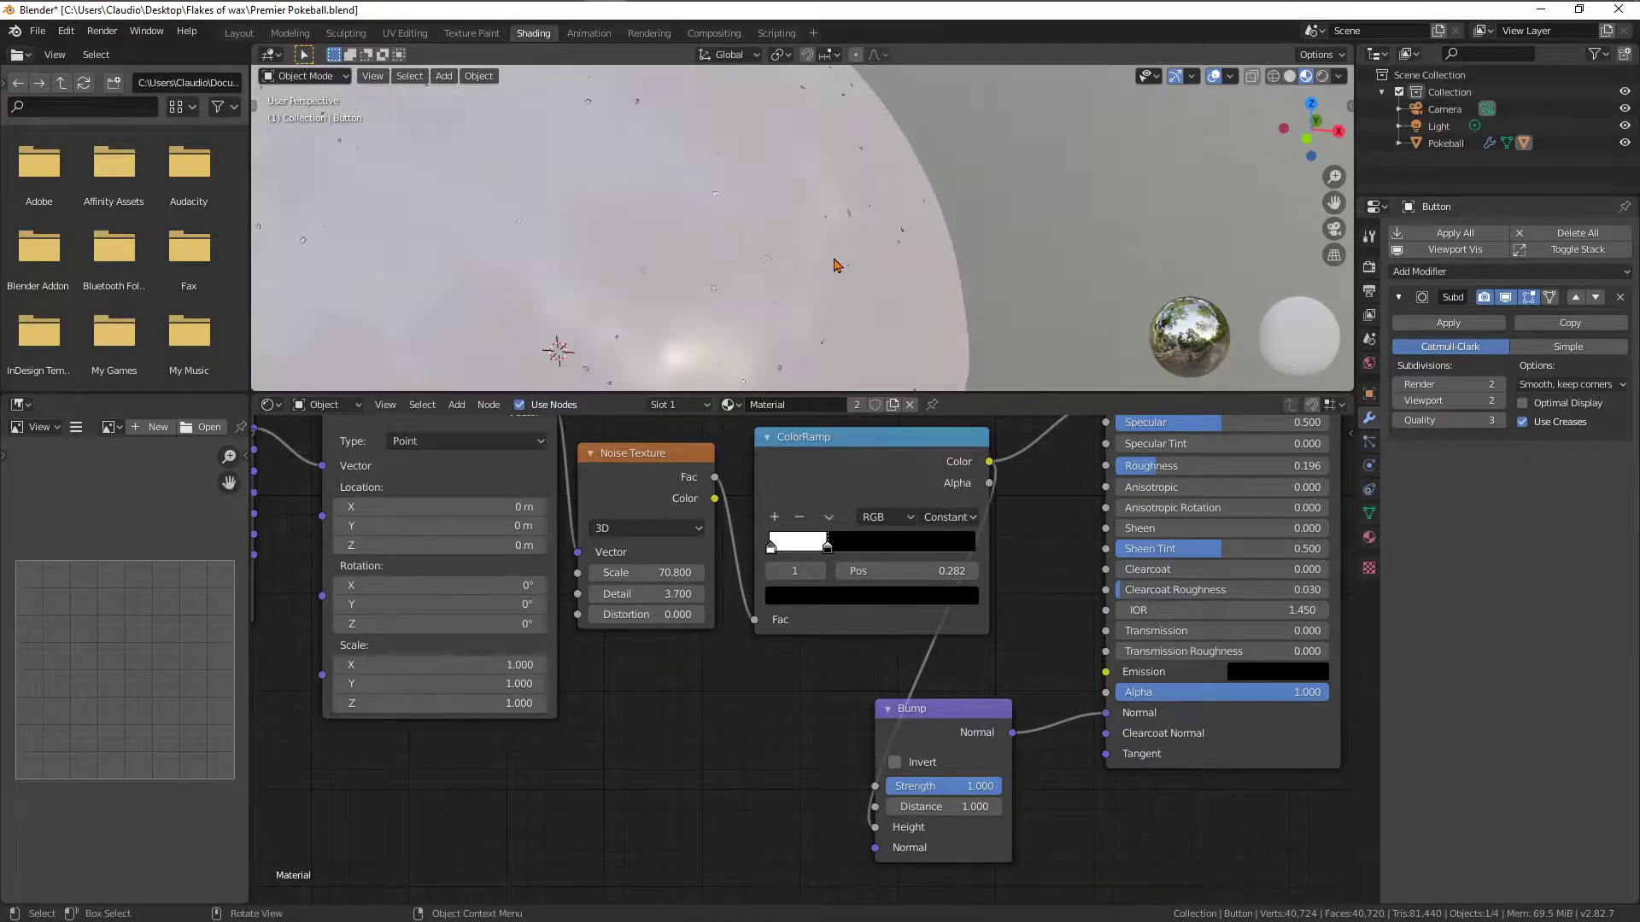
middle_click_drag(840, 265, 834, 307)
scroll(903, 221, "down", 3)
scroll(903, 278, "up", 2)
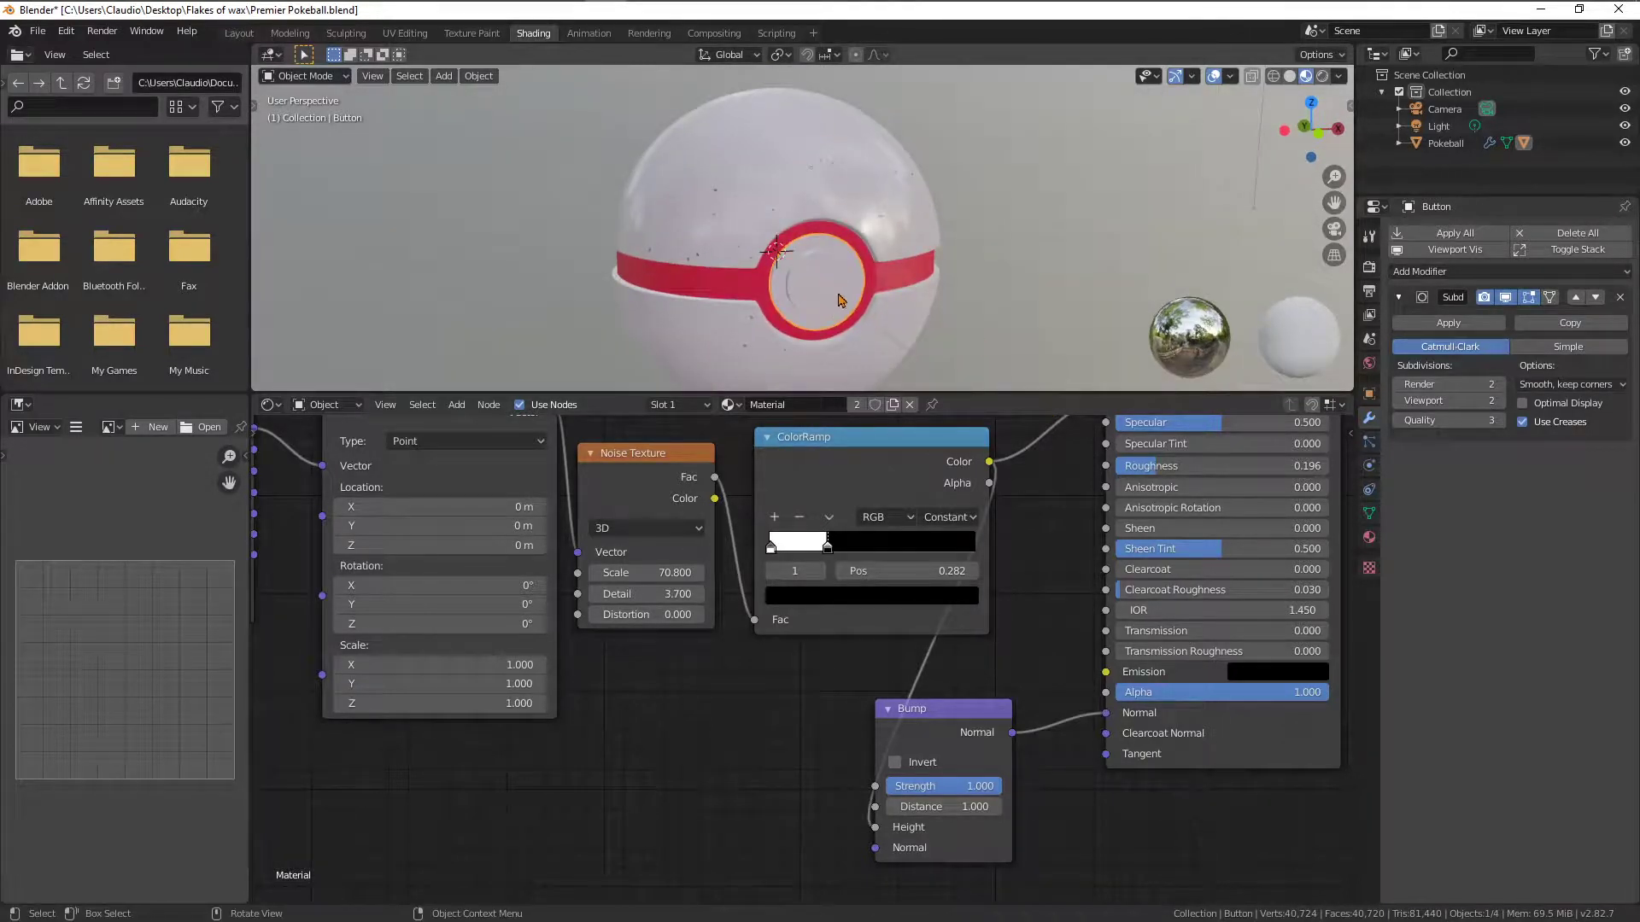
left_click(1038, 301)
middle_click_drag(852, 300, 979, 288)
scroll(948, 299, "down", 4)
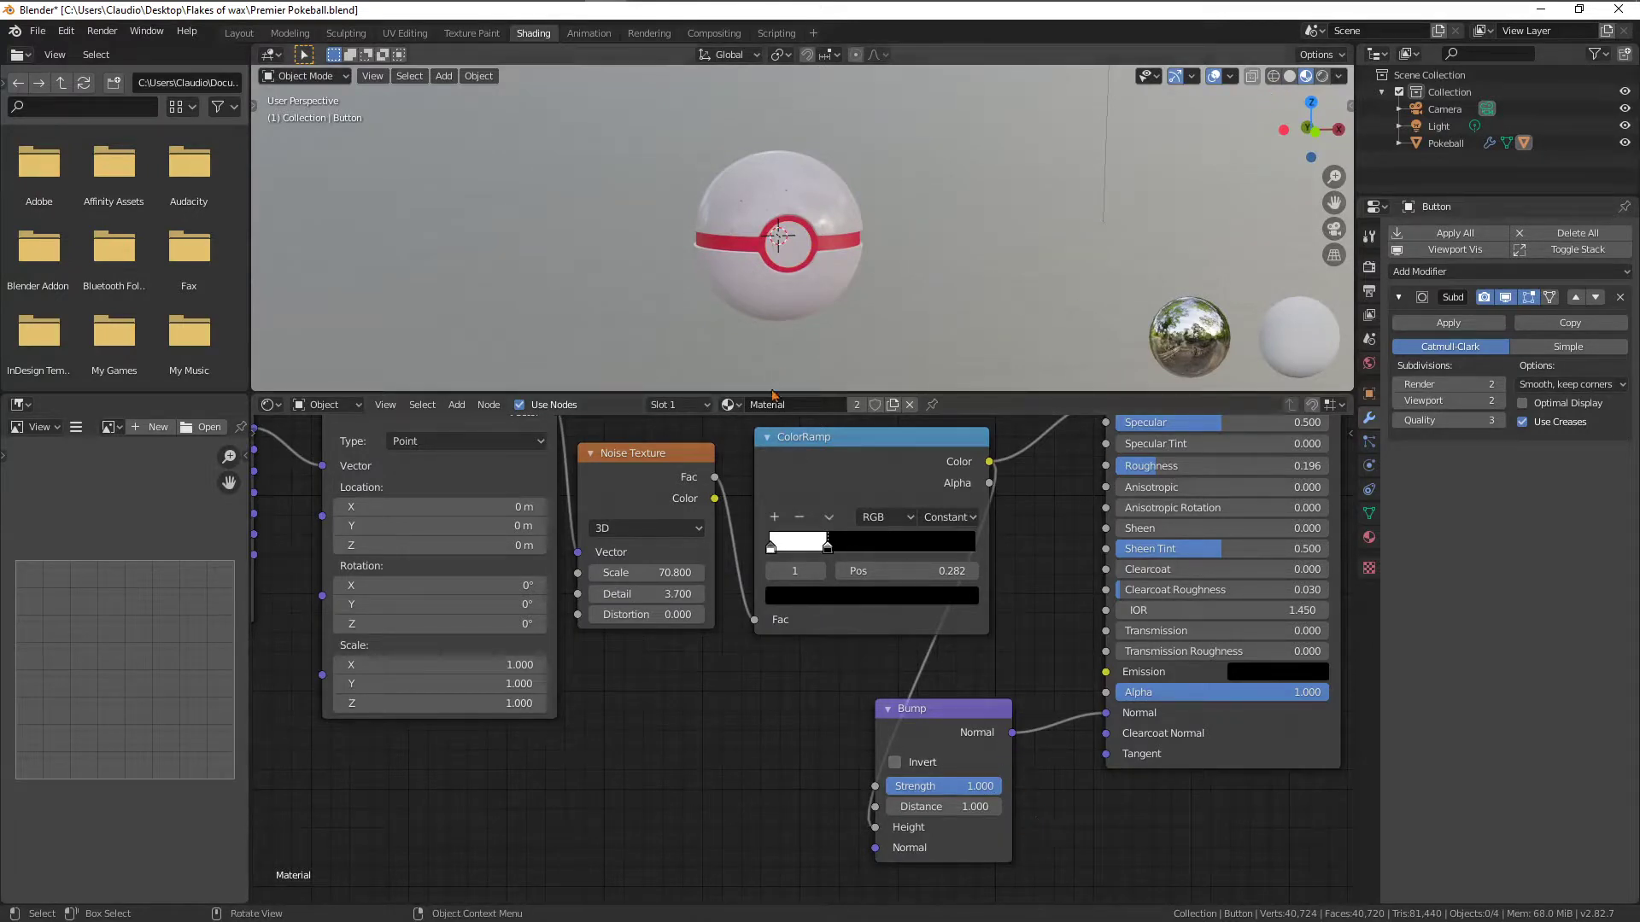
mouse_move(888, 347)
middle_mouse_down()
mouse_move(884, 365)
mouse_move(981, 356)
mouse_move(906, 359)
middle_mouse_up()
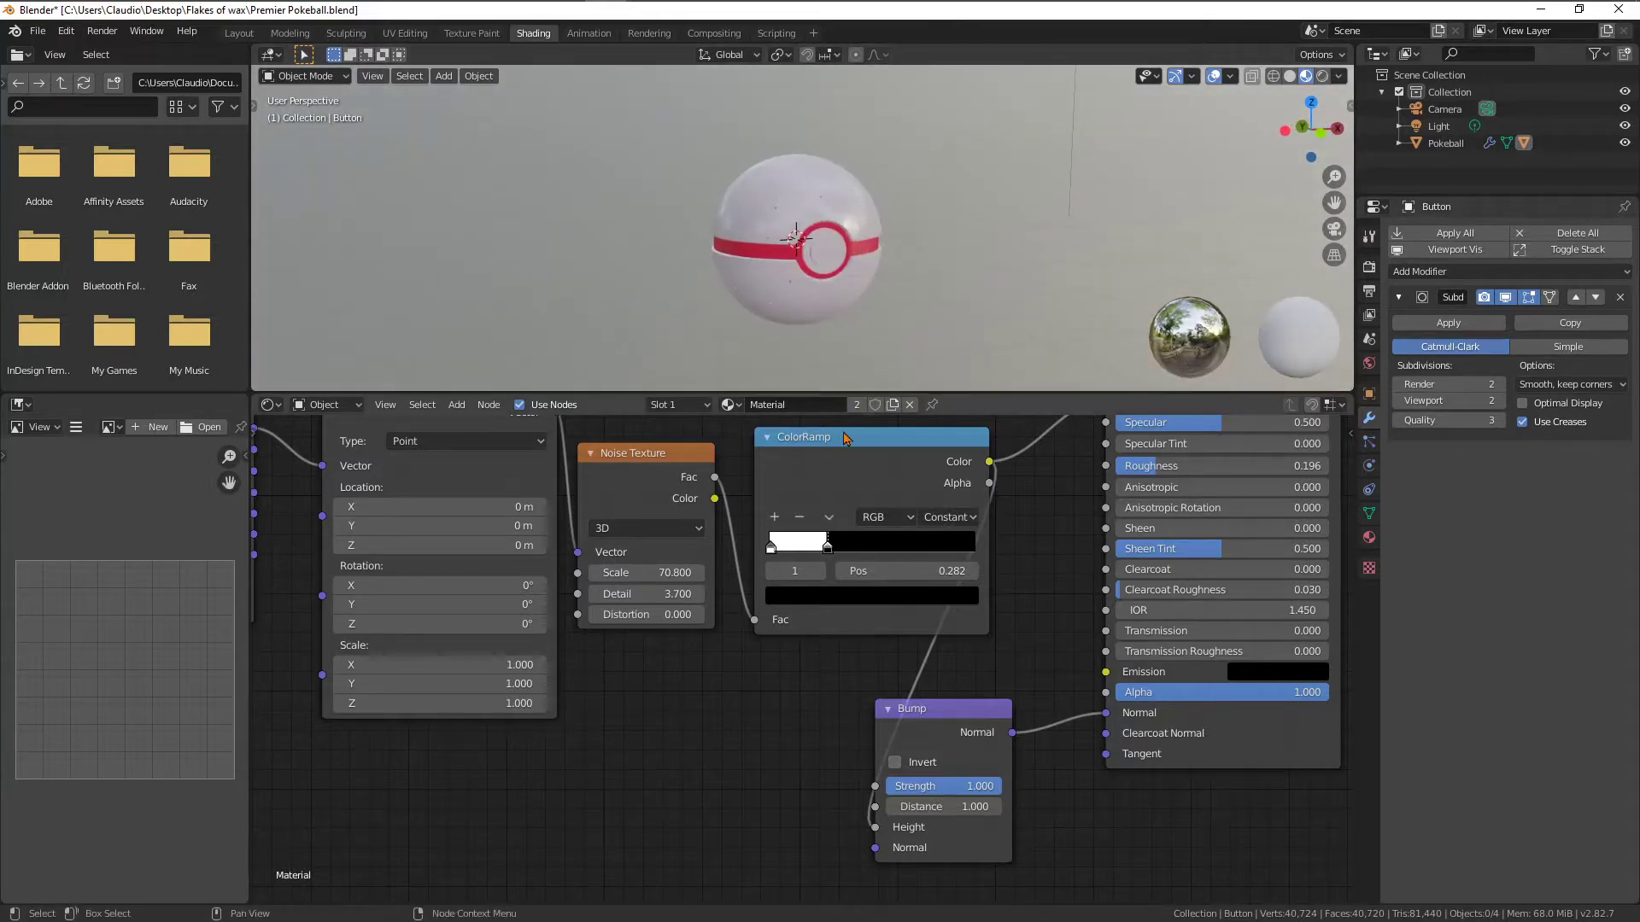